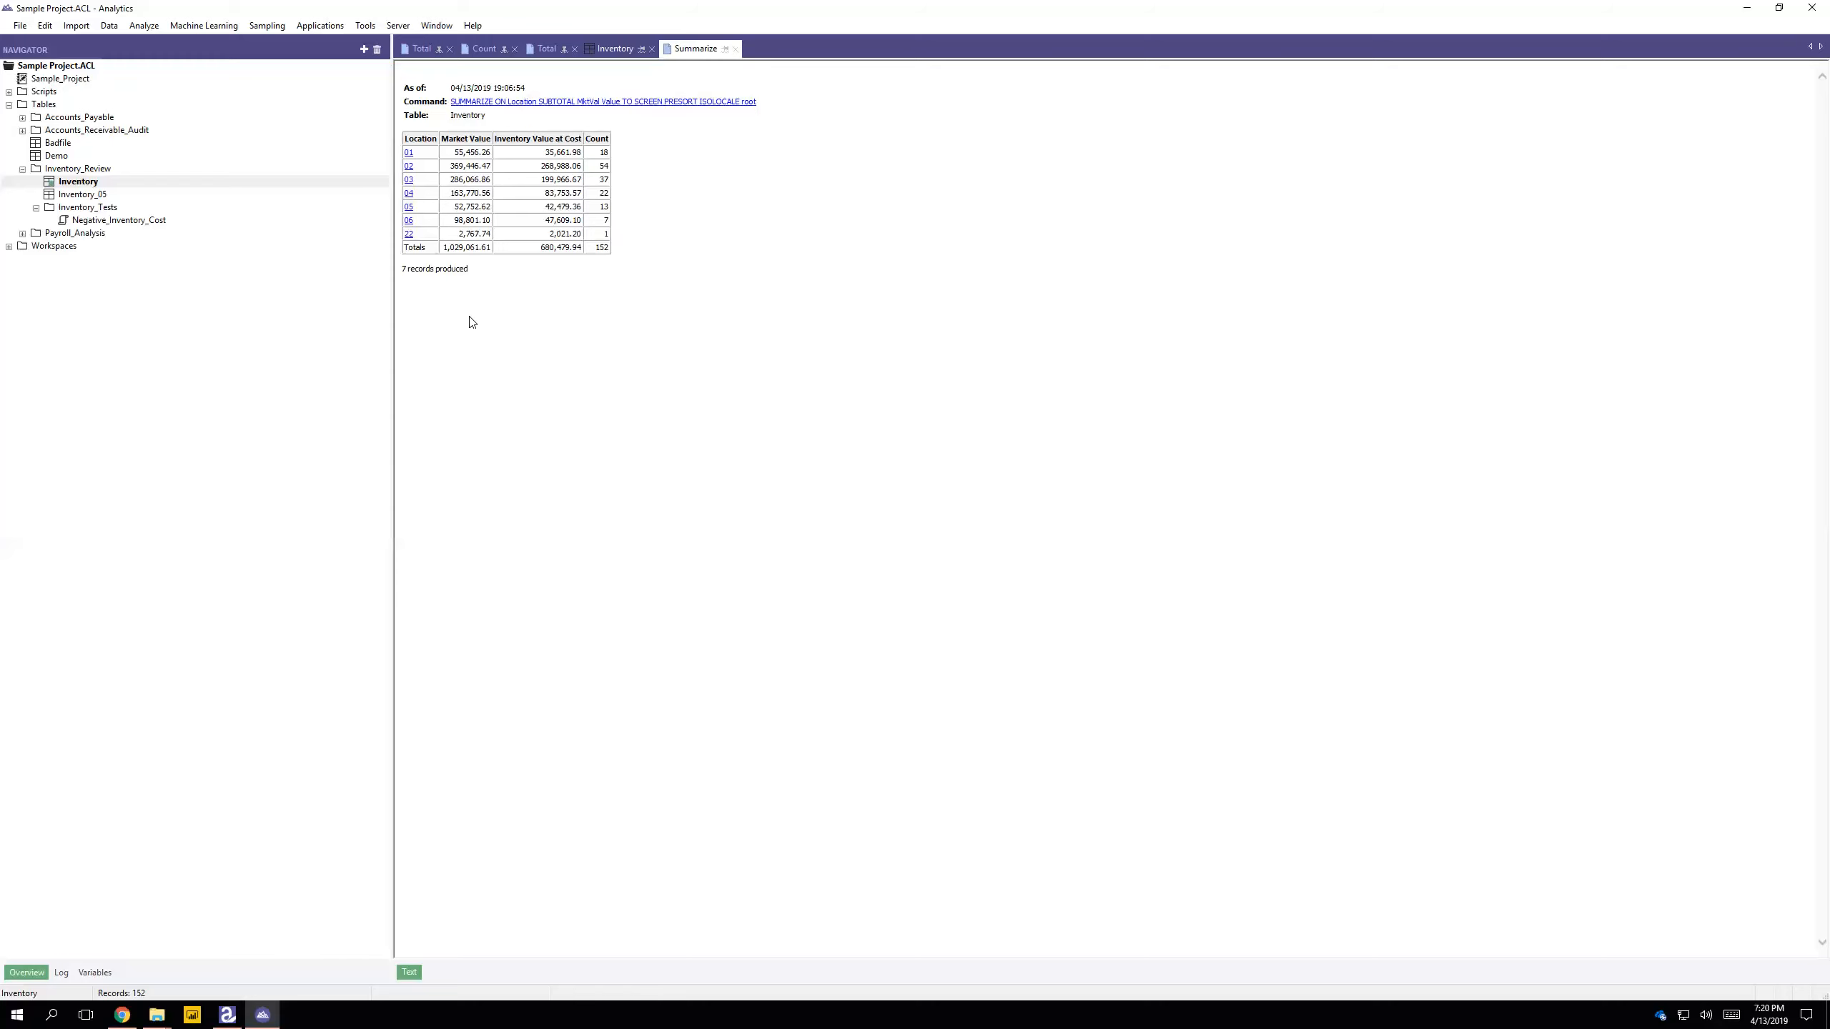
- Close the Inventory, Count and both Total tabs, leaving only the Summarize results open
{"action": "left_click", "coordinate": [651, 49]}
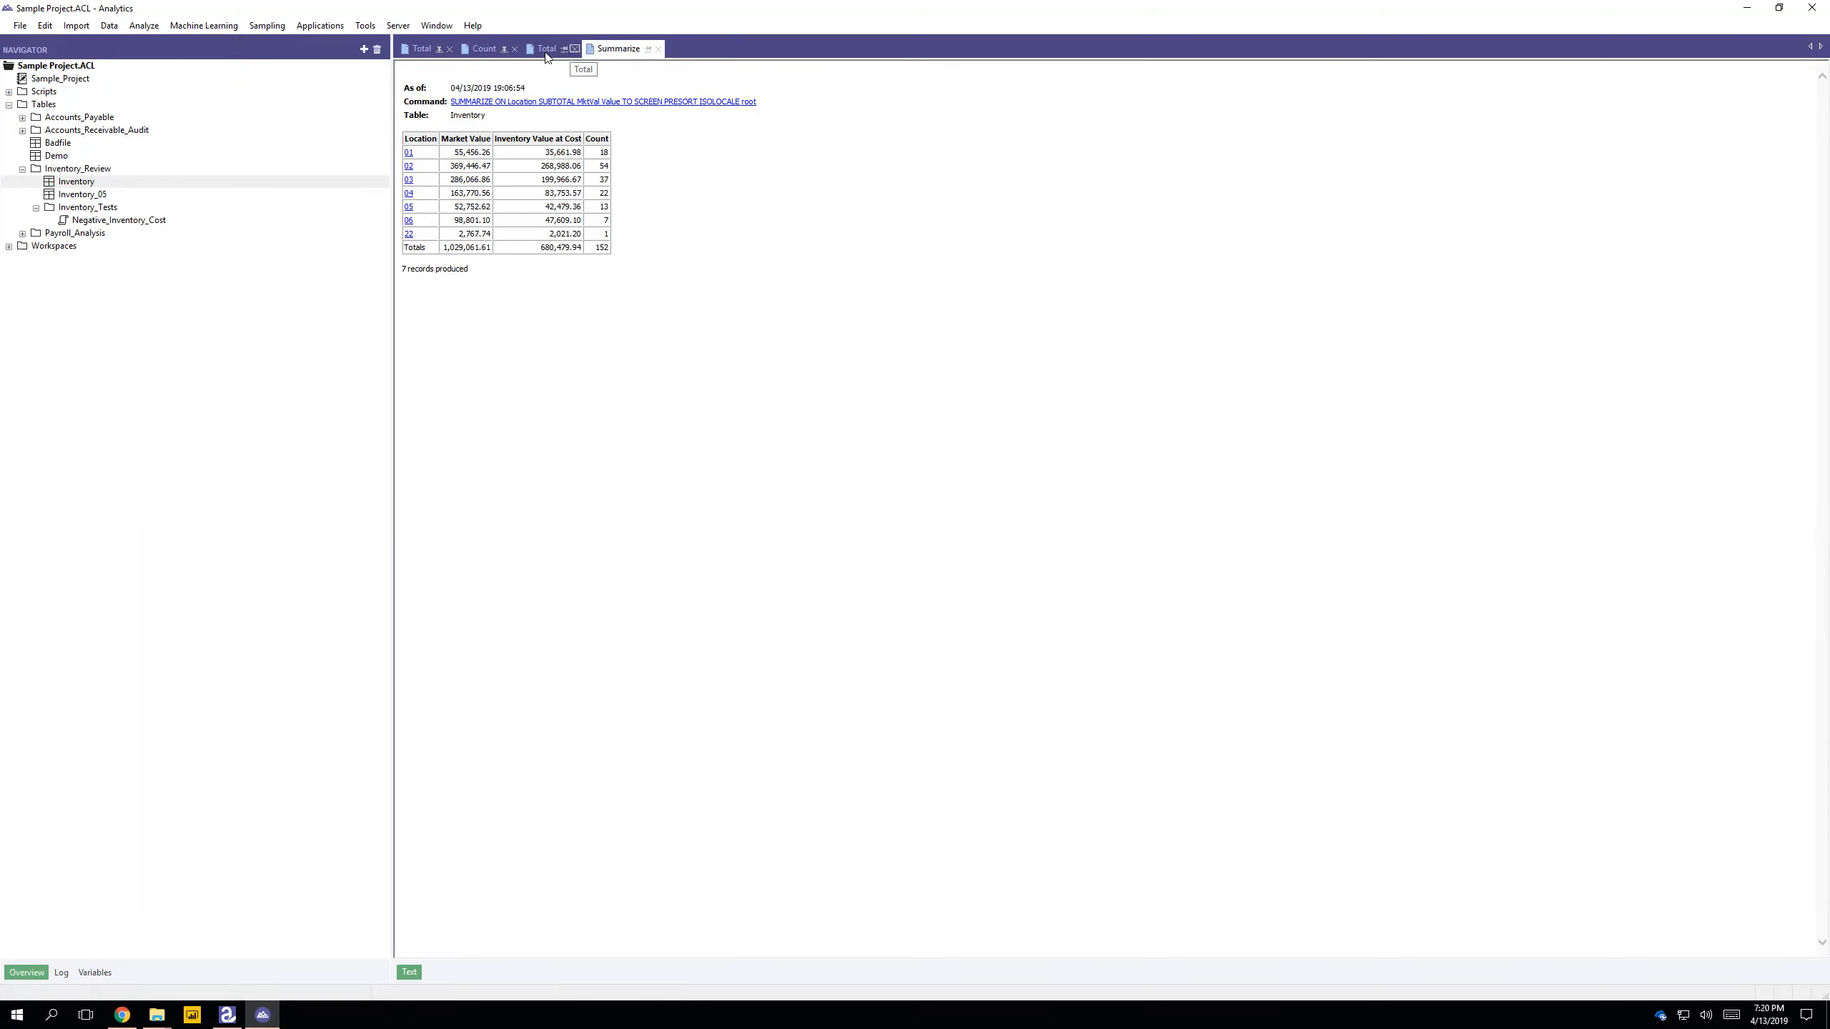
{"action": "left_click", "coordinate": [515, 49]}
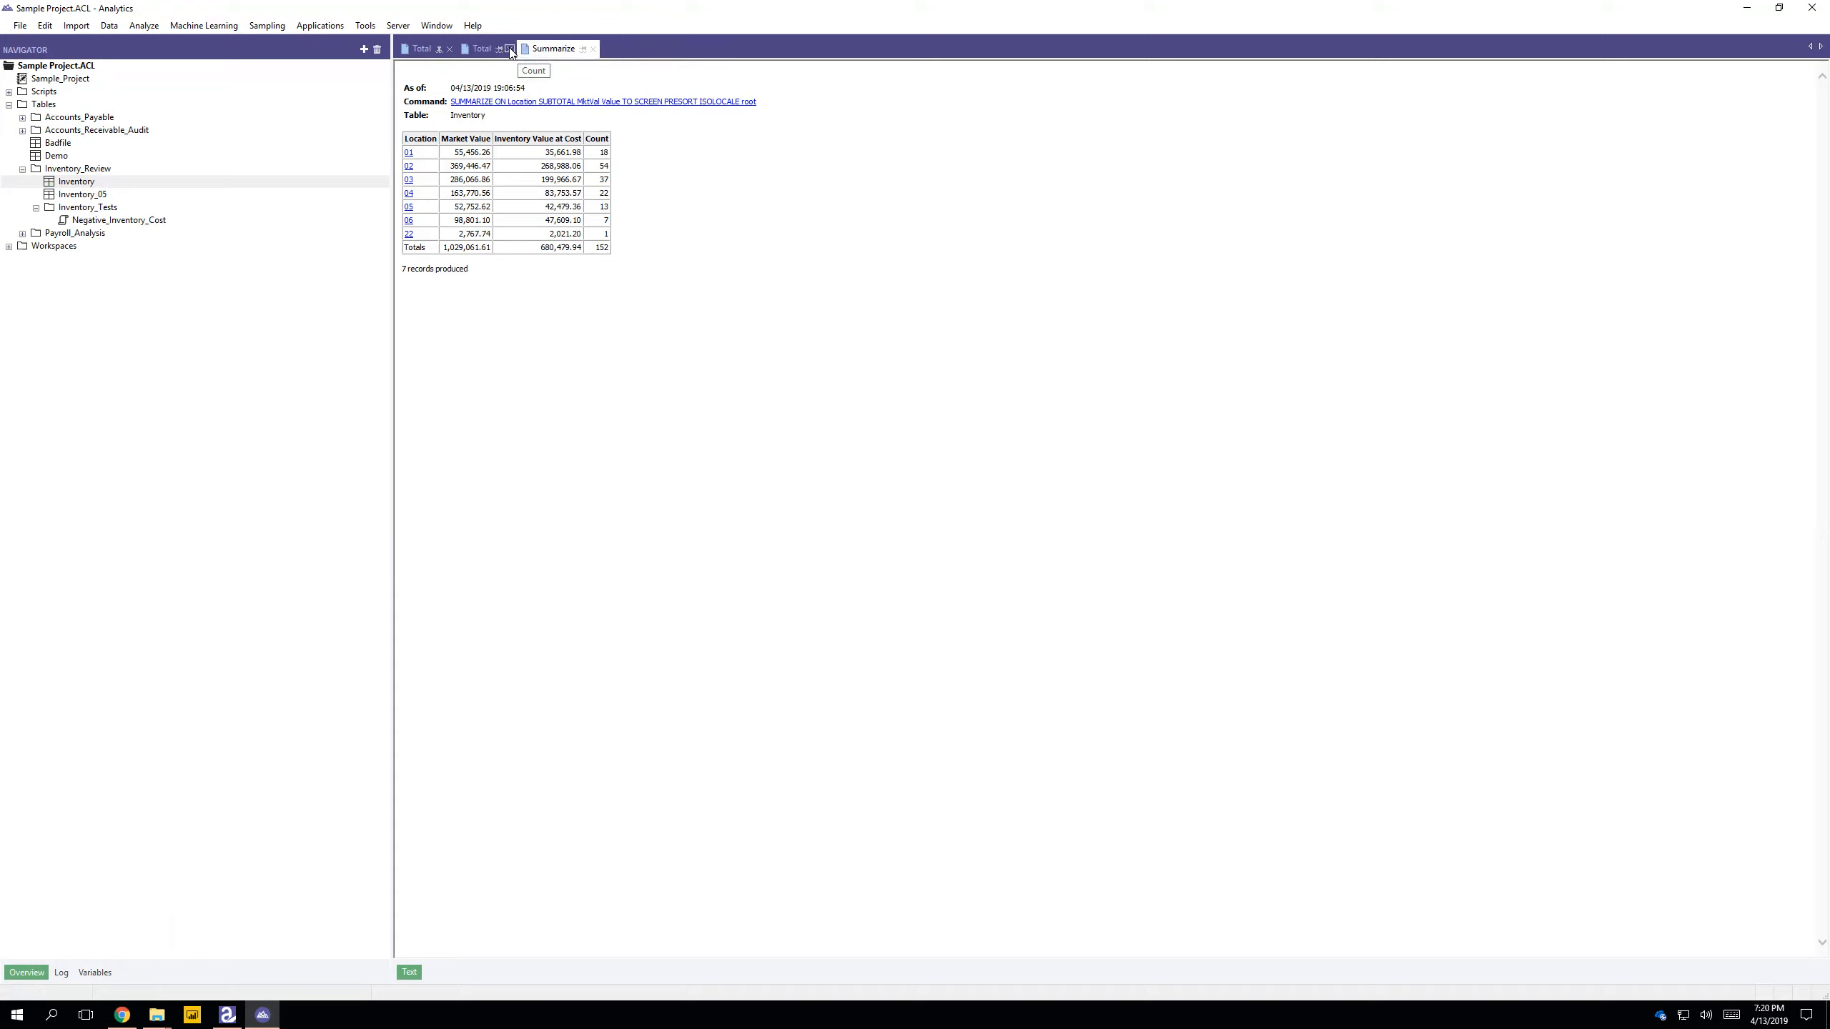
{"action": "left_click", "coordinate": [510, 49]}
{"action": "left_click", "coordinate": [449, 48]}
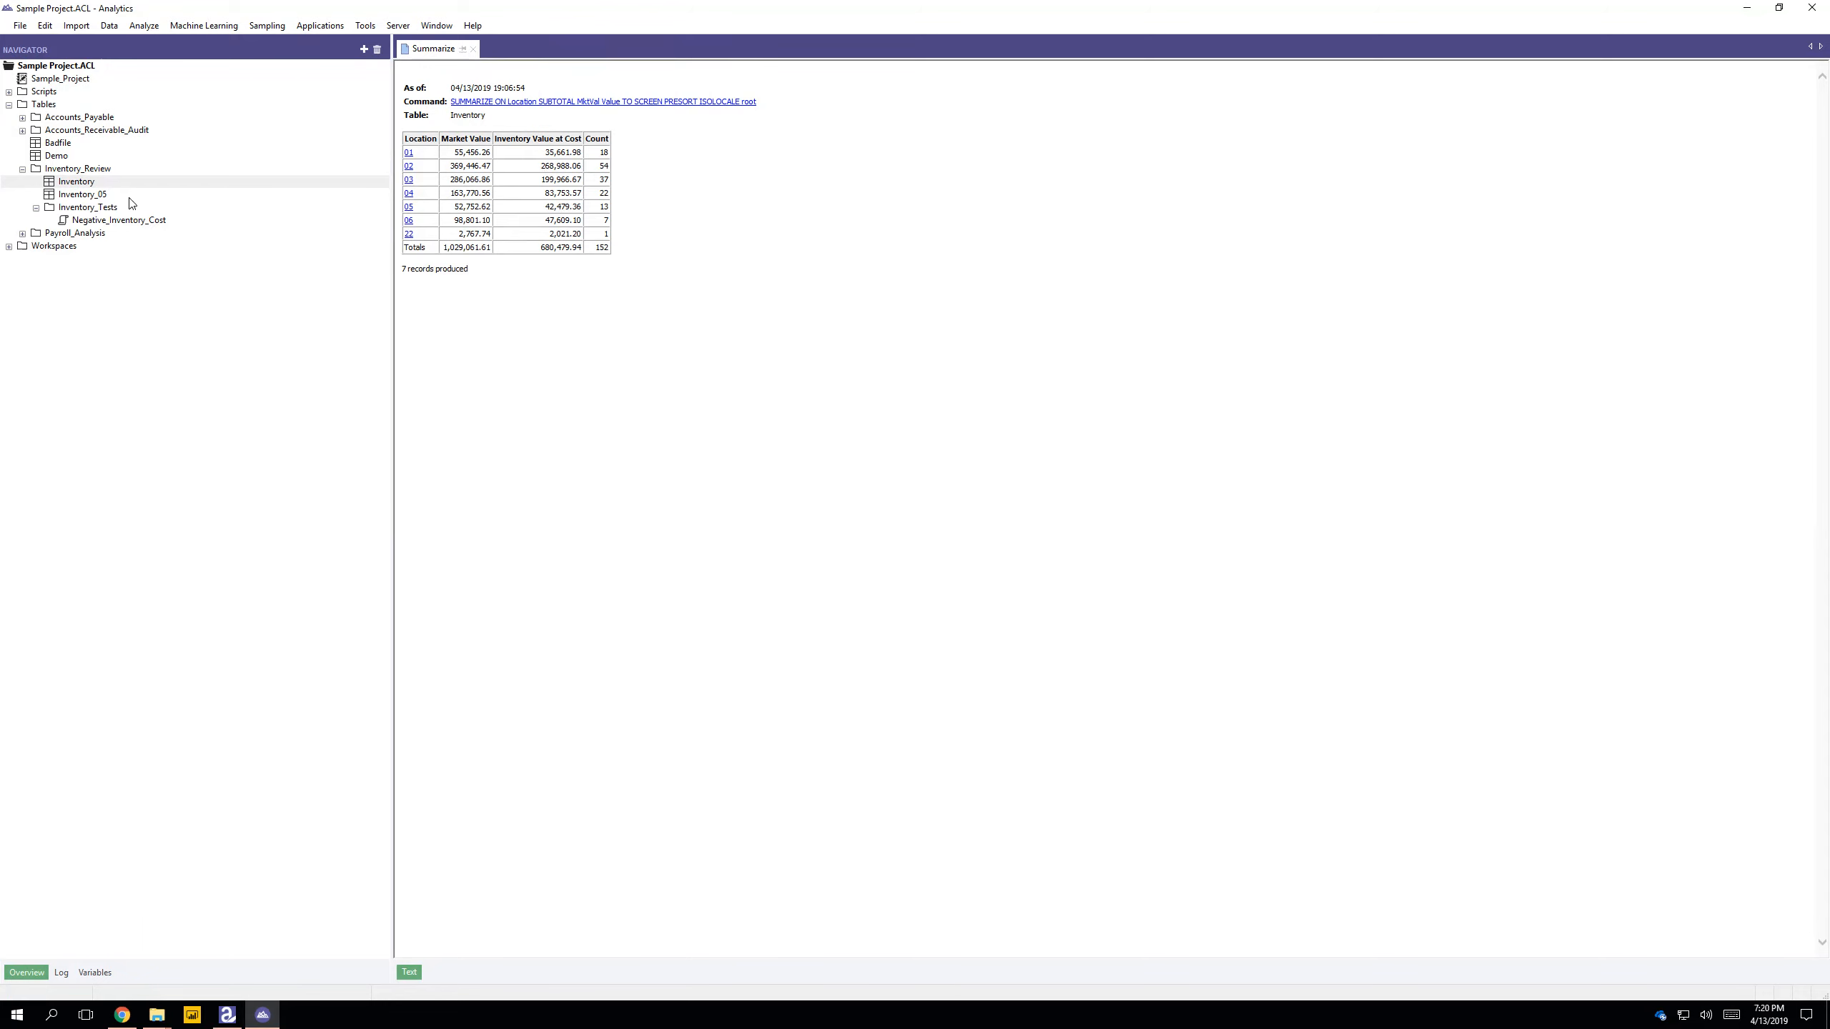
- Open the Inventory table and set up an Excel export that includes all of its fields
{"action": "double_click", "coordinate": [80, 181]}
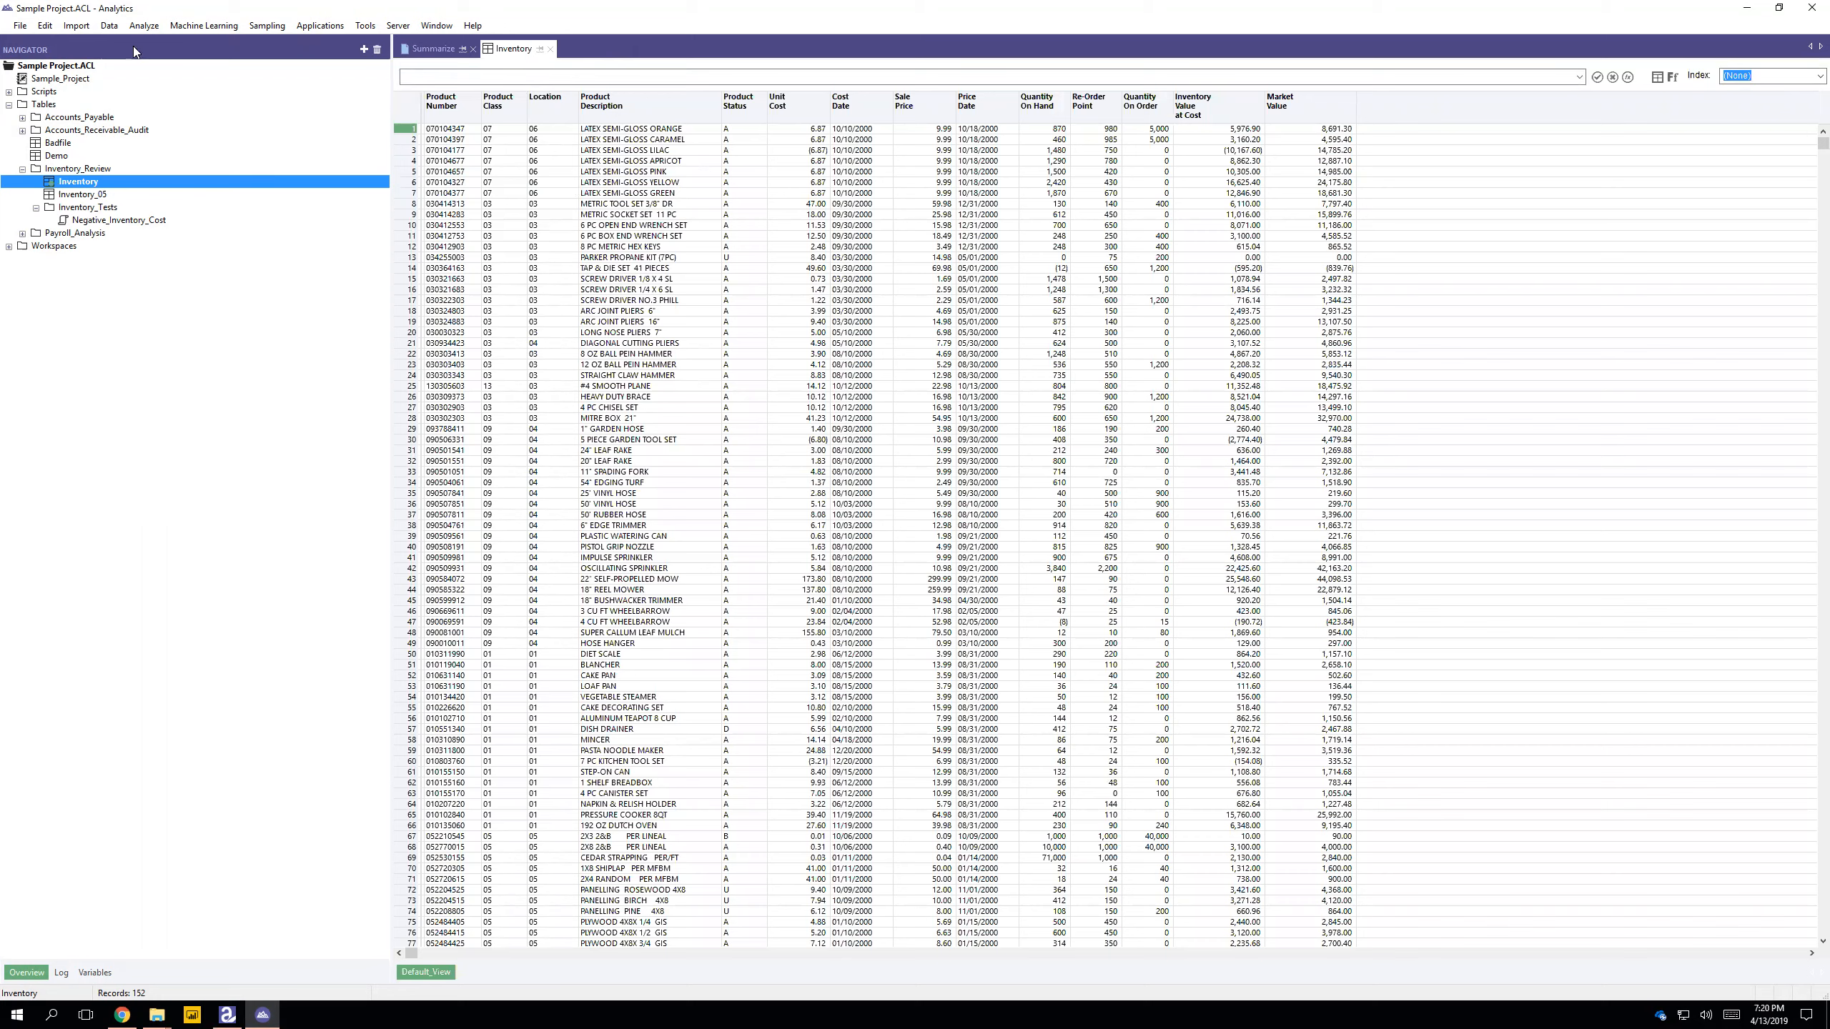
{"action": "left_click", "coordinate": [109, 25]}
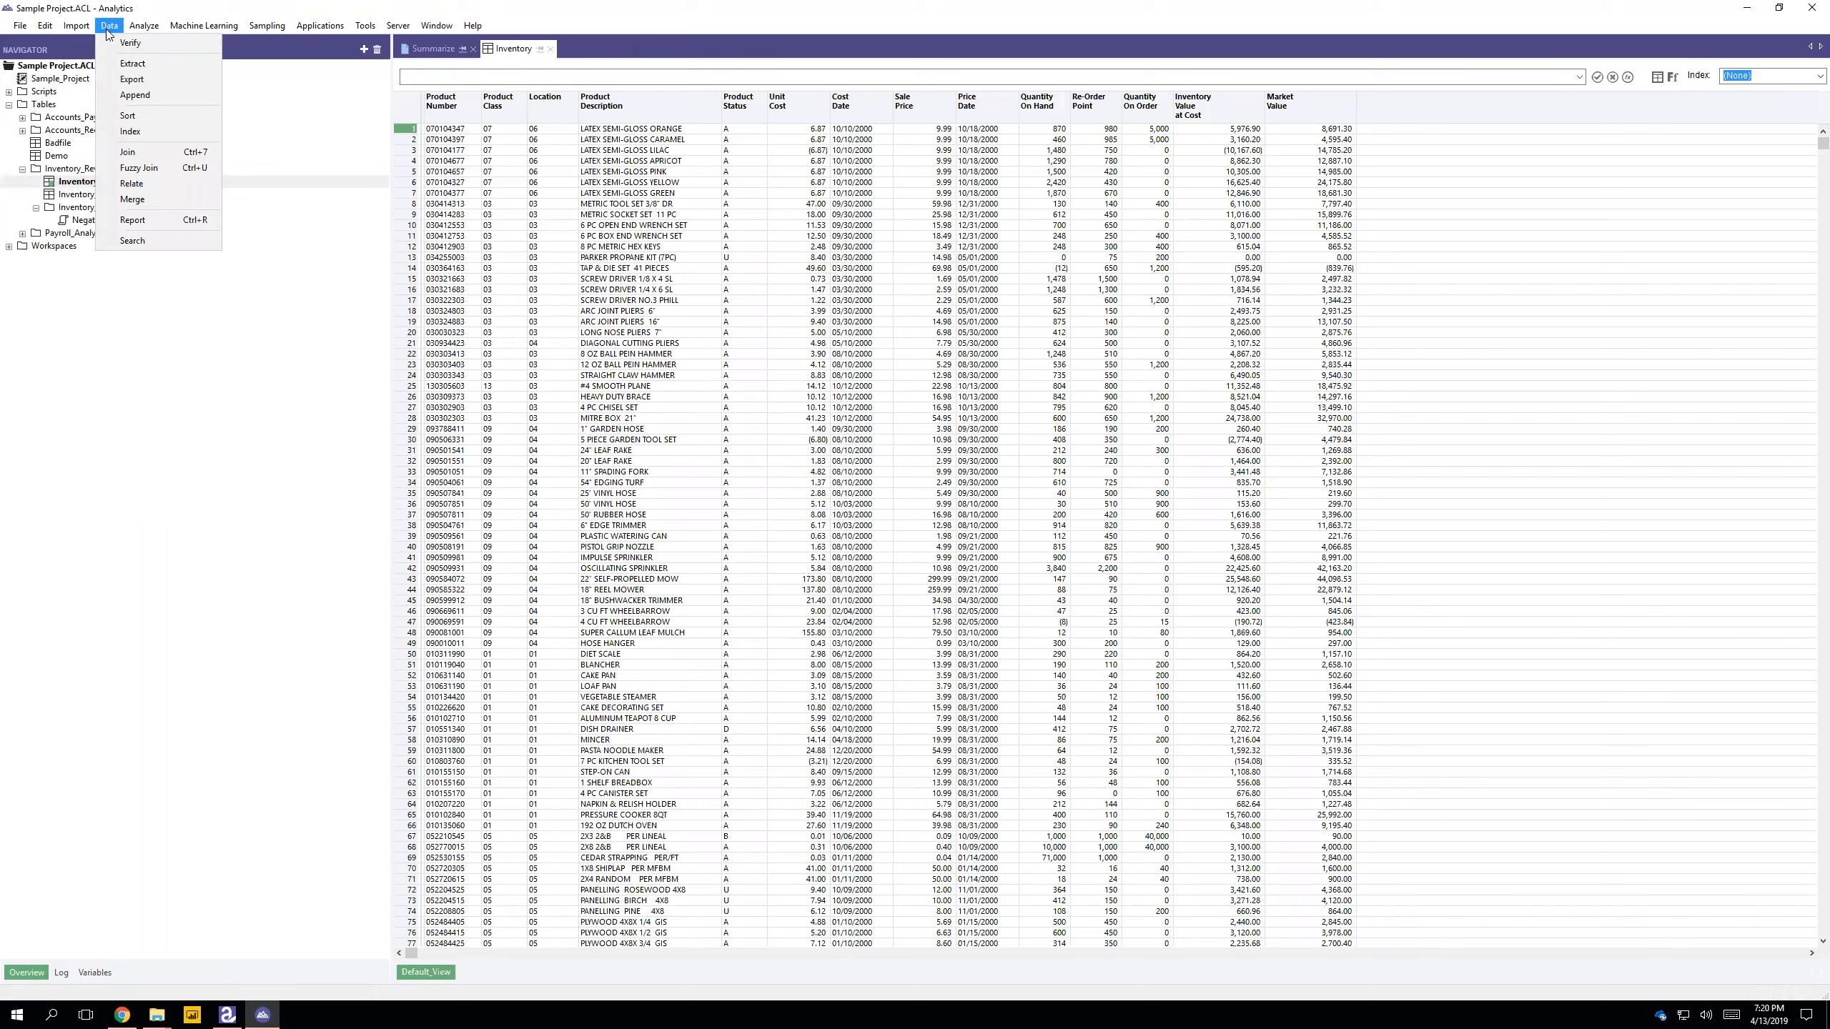
{"action": "left_click", "coordinate": [131, 81]}
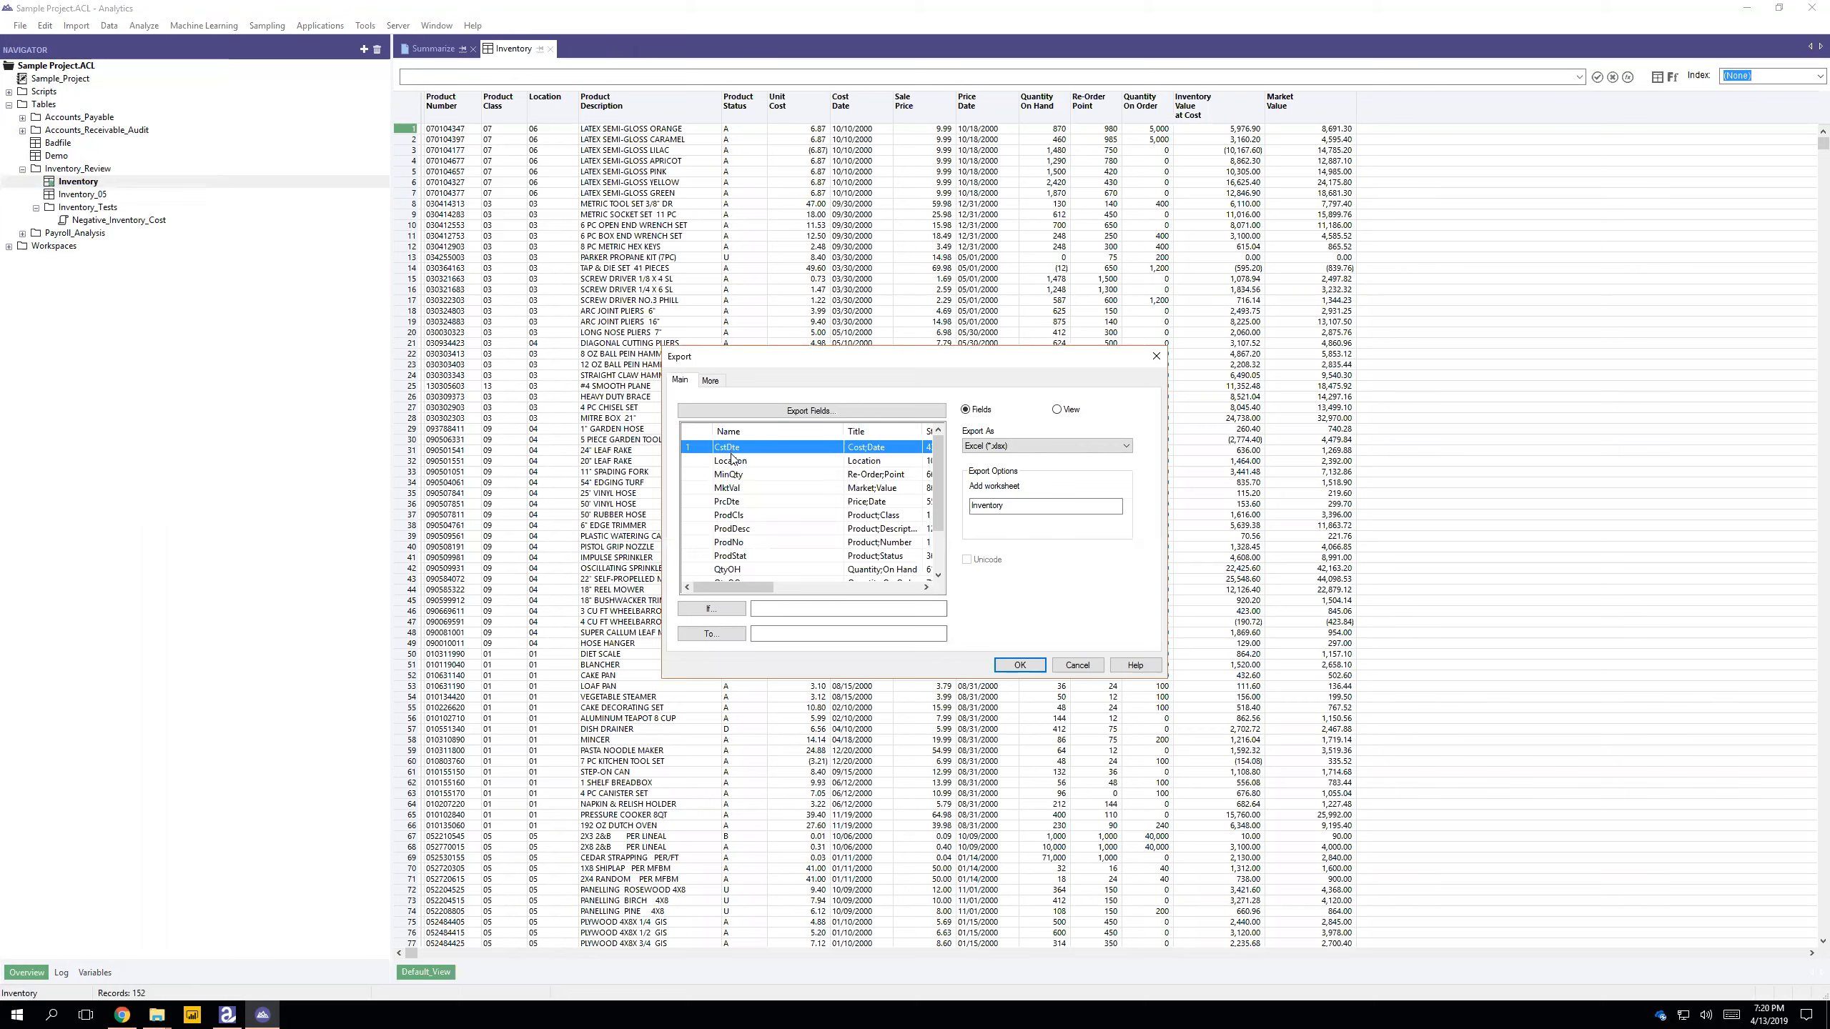
{"action": "scroll", "coordinate": [735, 457], "scroll_direction": "down", "scroll_amount": 2}
{"action": "left_click", "coordinate": [719, 570], "text": "shift"}
{"action": "scroll", "coordinate": [733, 554], "scroll_direction": "up", "scroll_amount": 2}
{"action": "scroll", "coordinate": [736, 497], "scroll_direction": "down", "scroll_amount": 2}
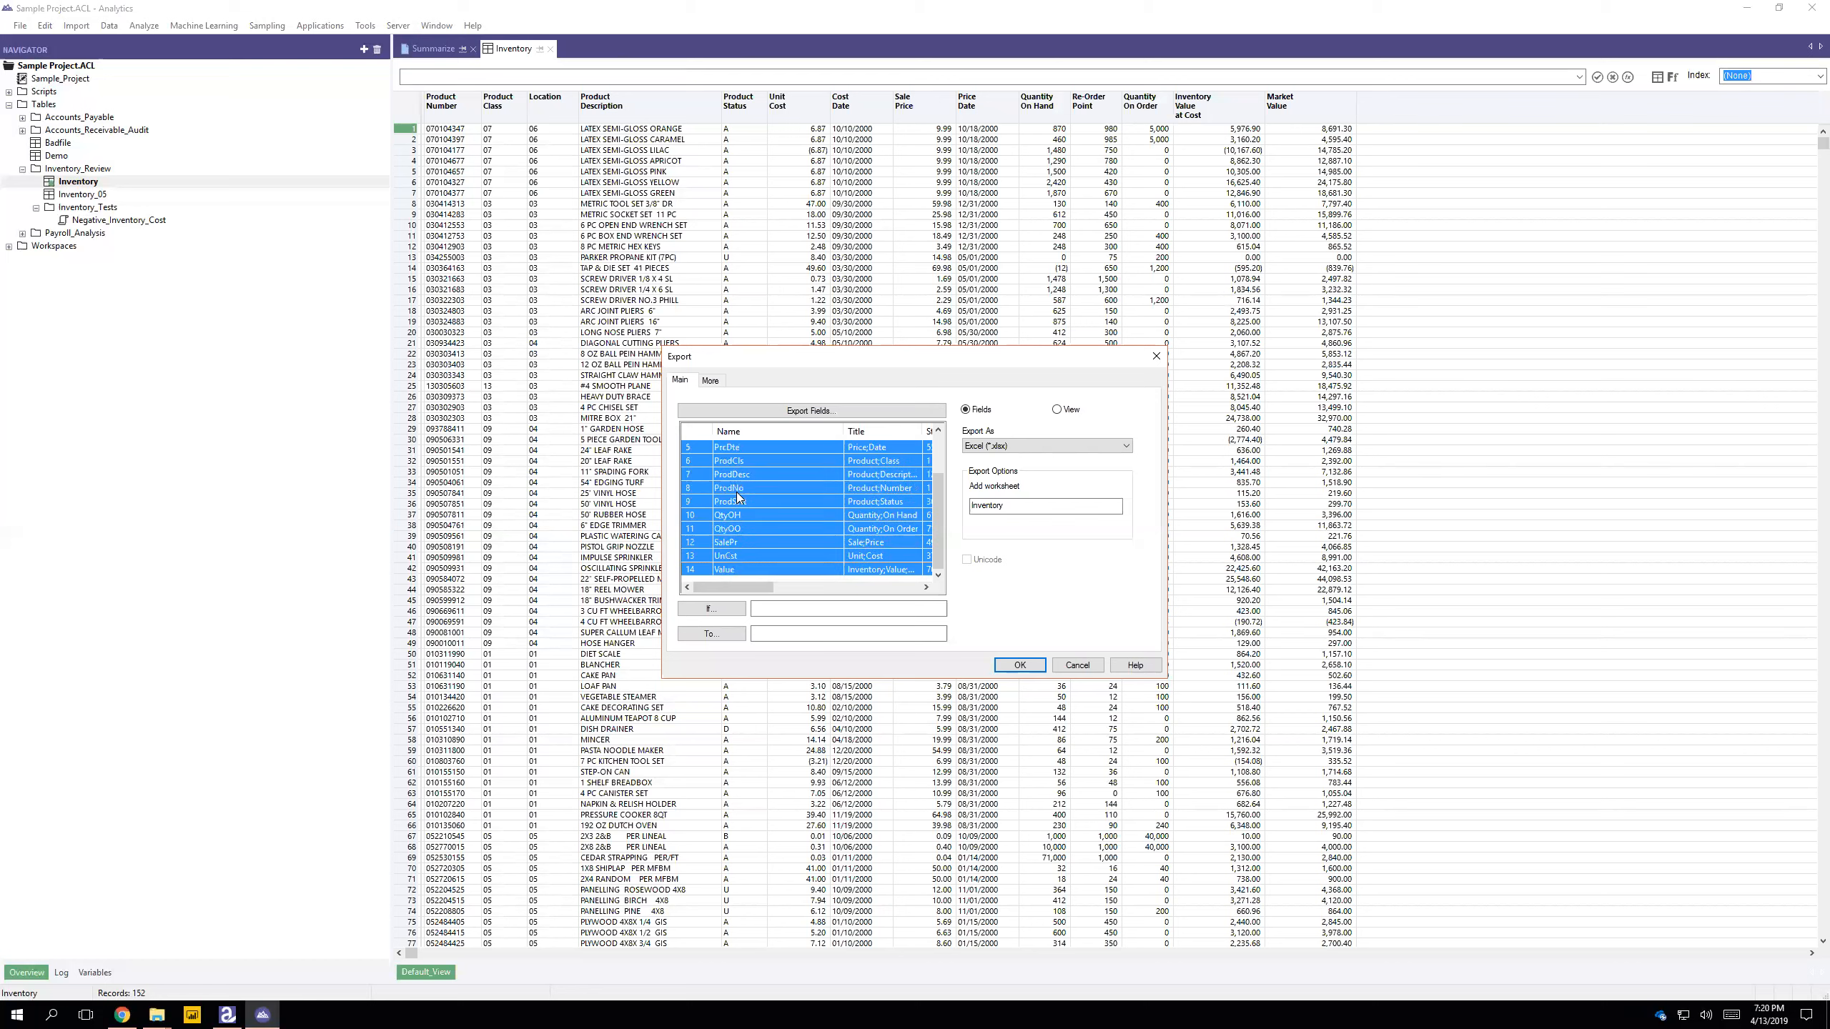
- Export to inventory.xlsx in the BISM7221 2019s1 folder, overwriting the existing Inventory worksheet
{"action": "left_click", "coordinate": [720, 637]}
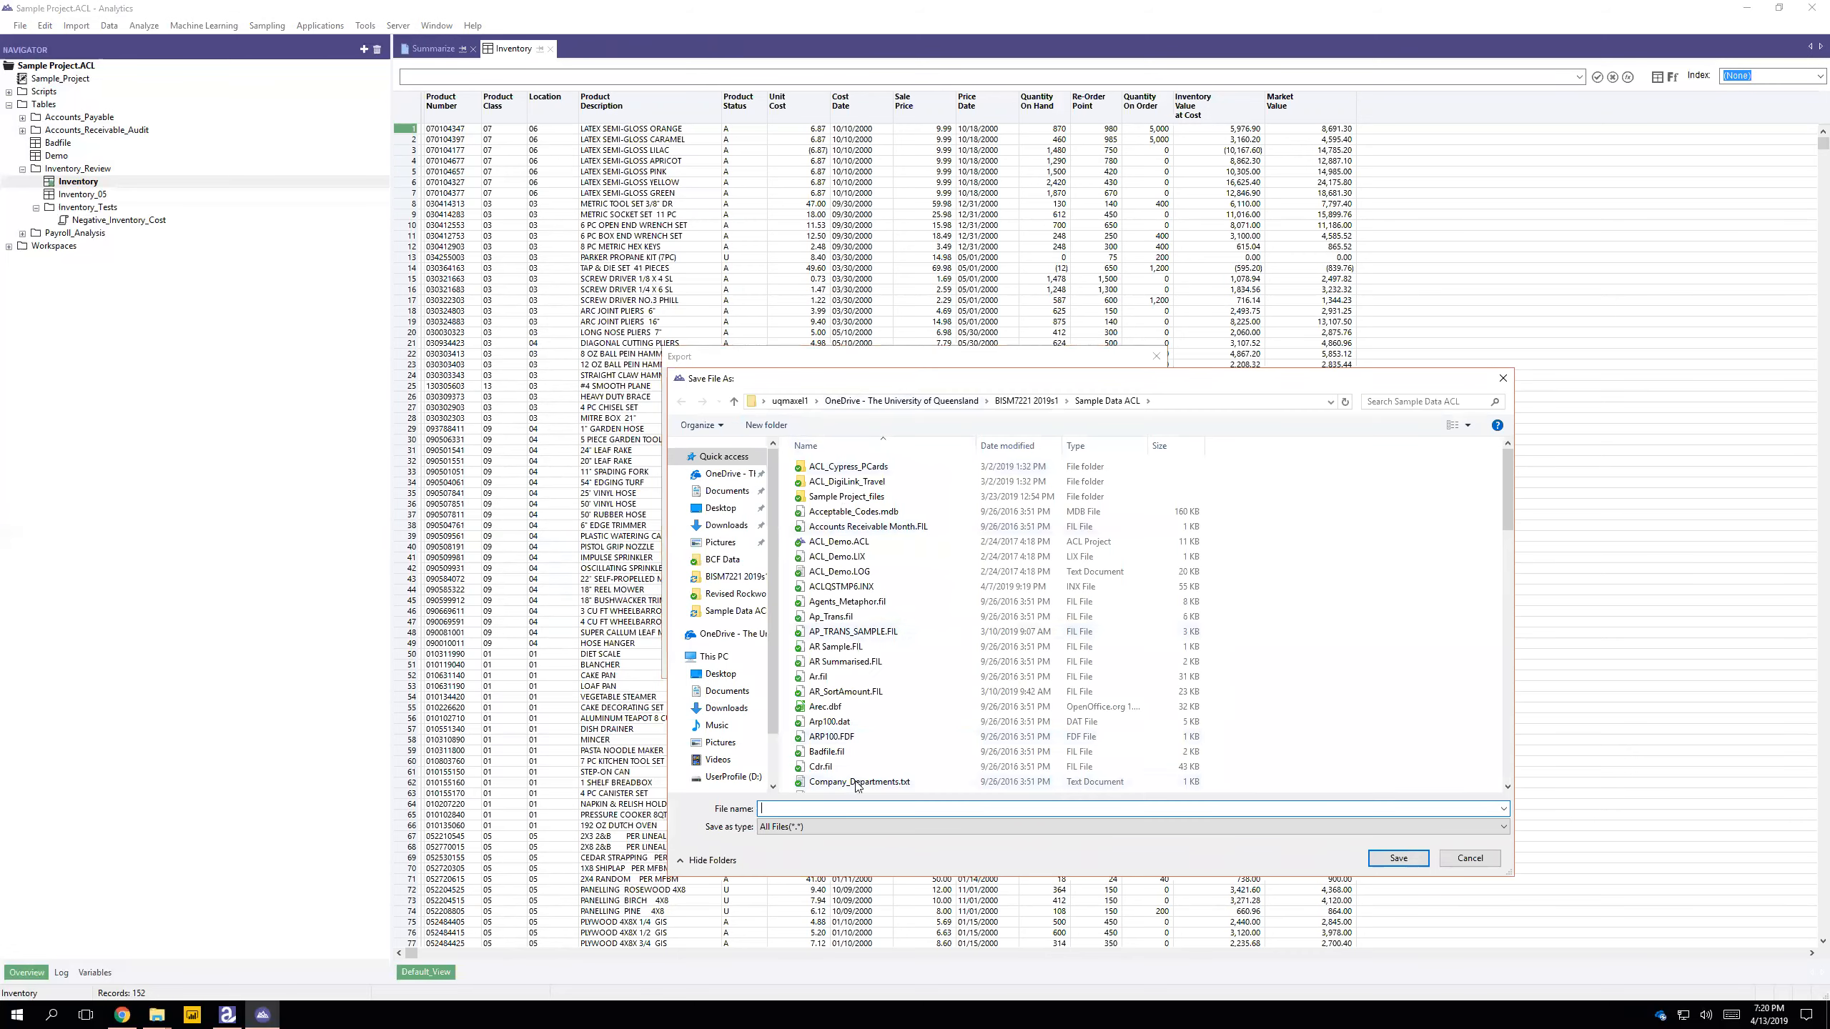
{"action": "left_click", "coordinate": [725, 476]}
{"action": "double_click", "coordinate": [839, 482]}
{"action": "left_click", "coordinate": [825, 809]}
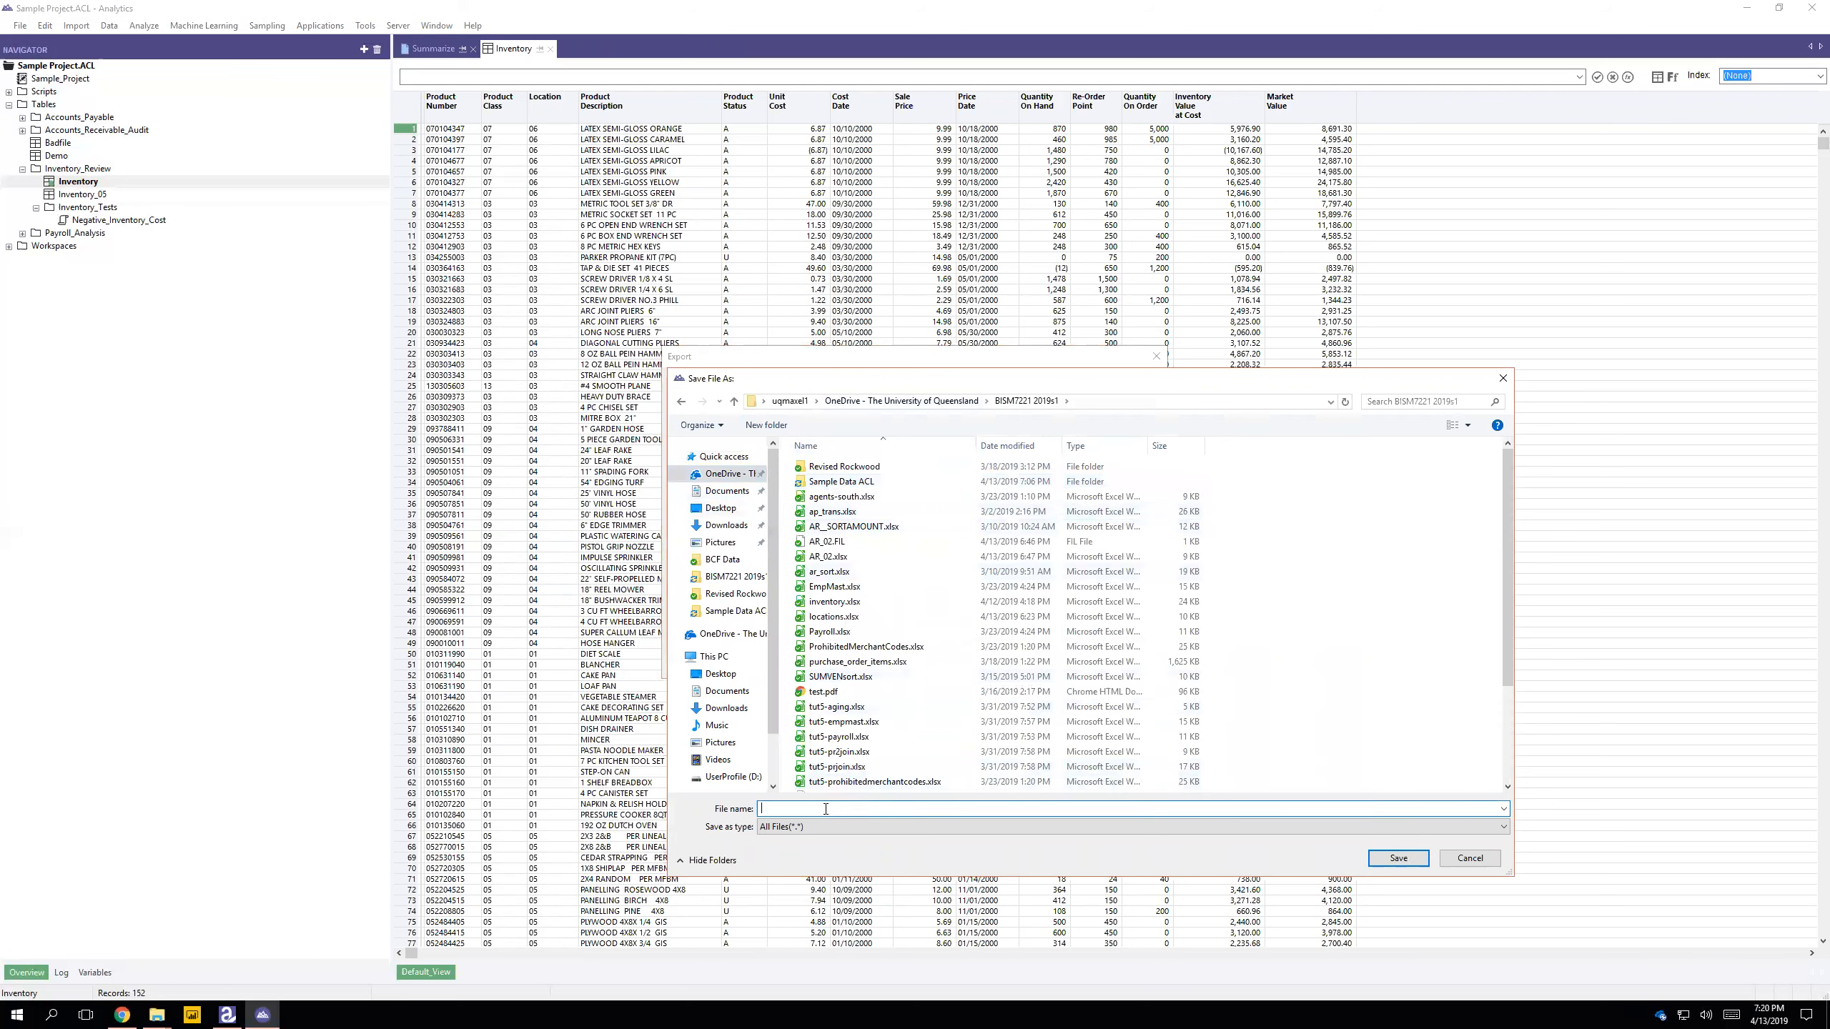
{"action": "type", "text": "inventory.xls"}
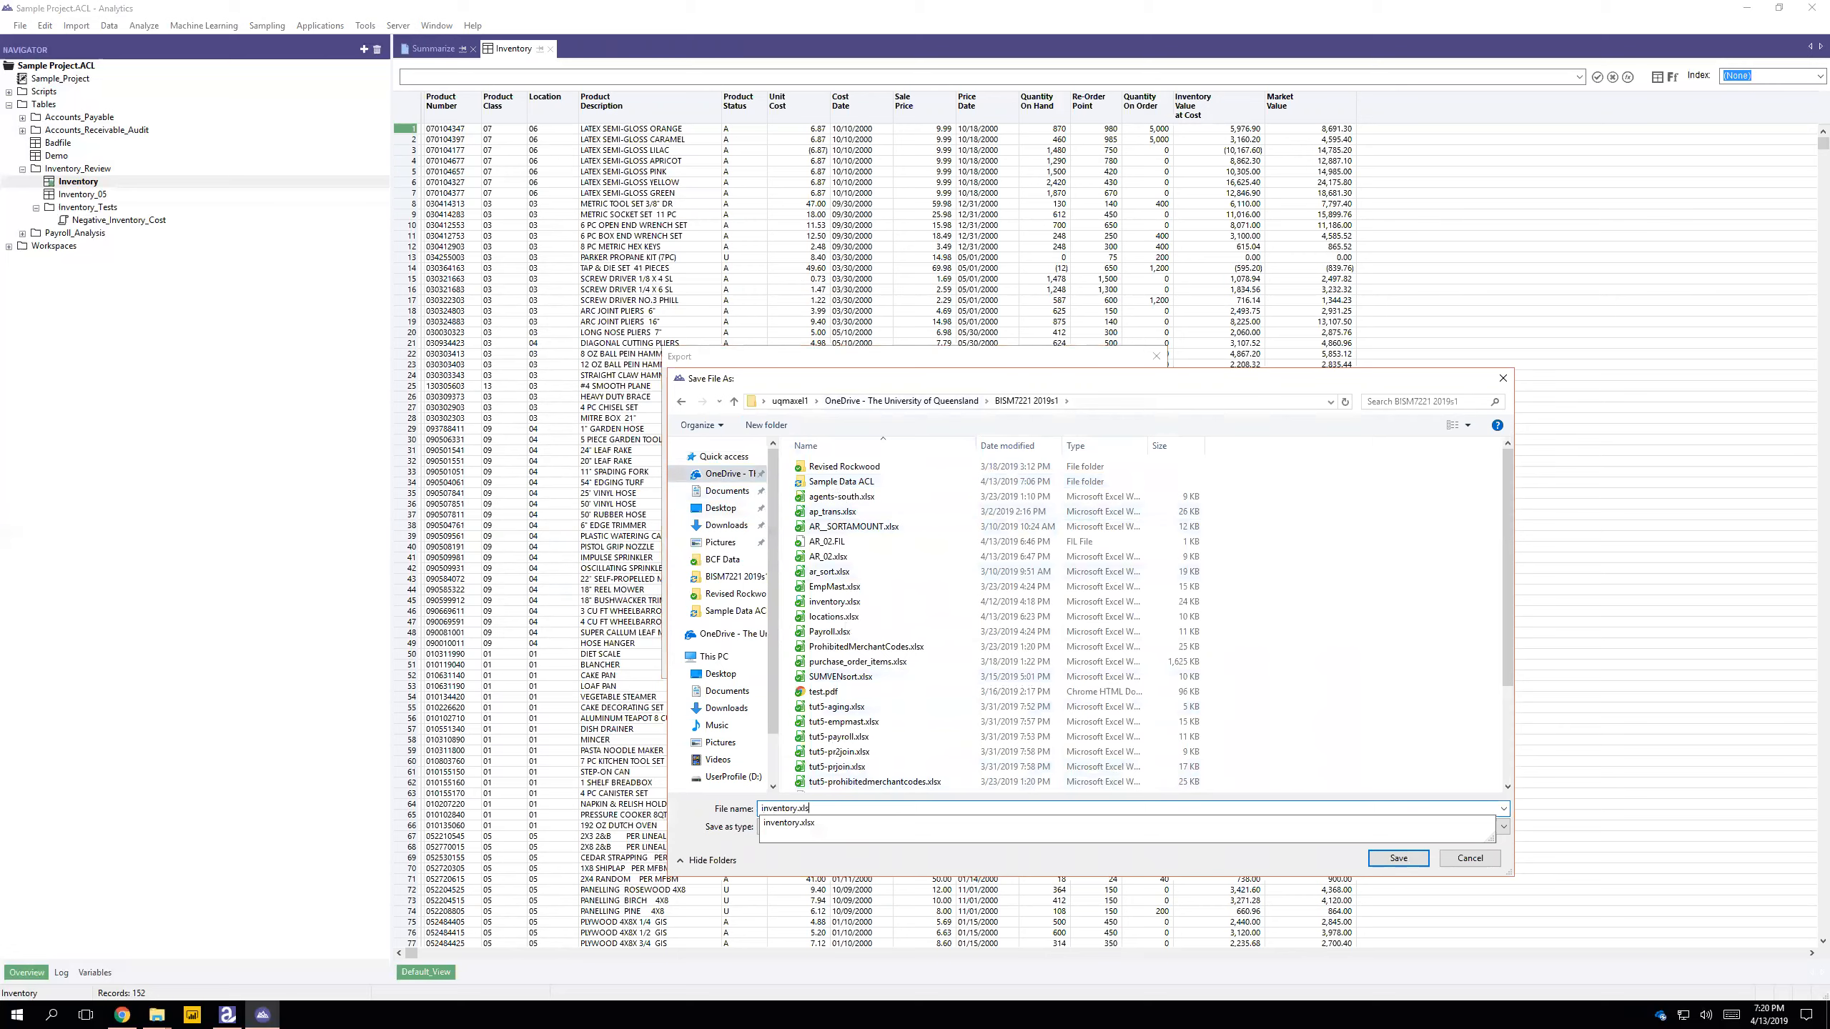
{"action": "type", "text": "x"}
{"action": "key", "text": "Return"}
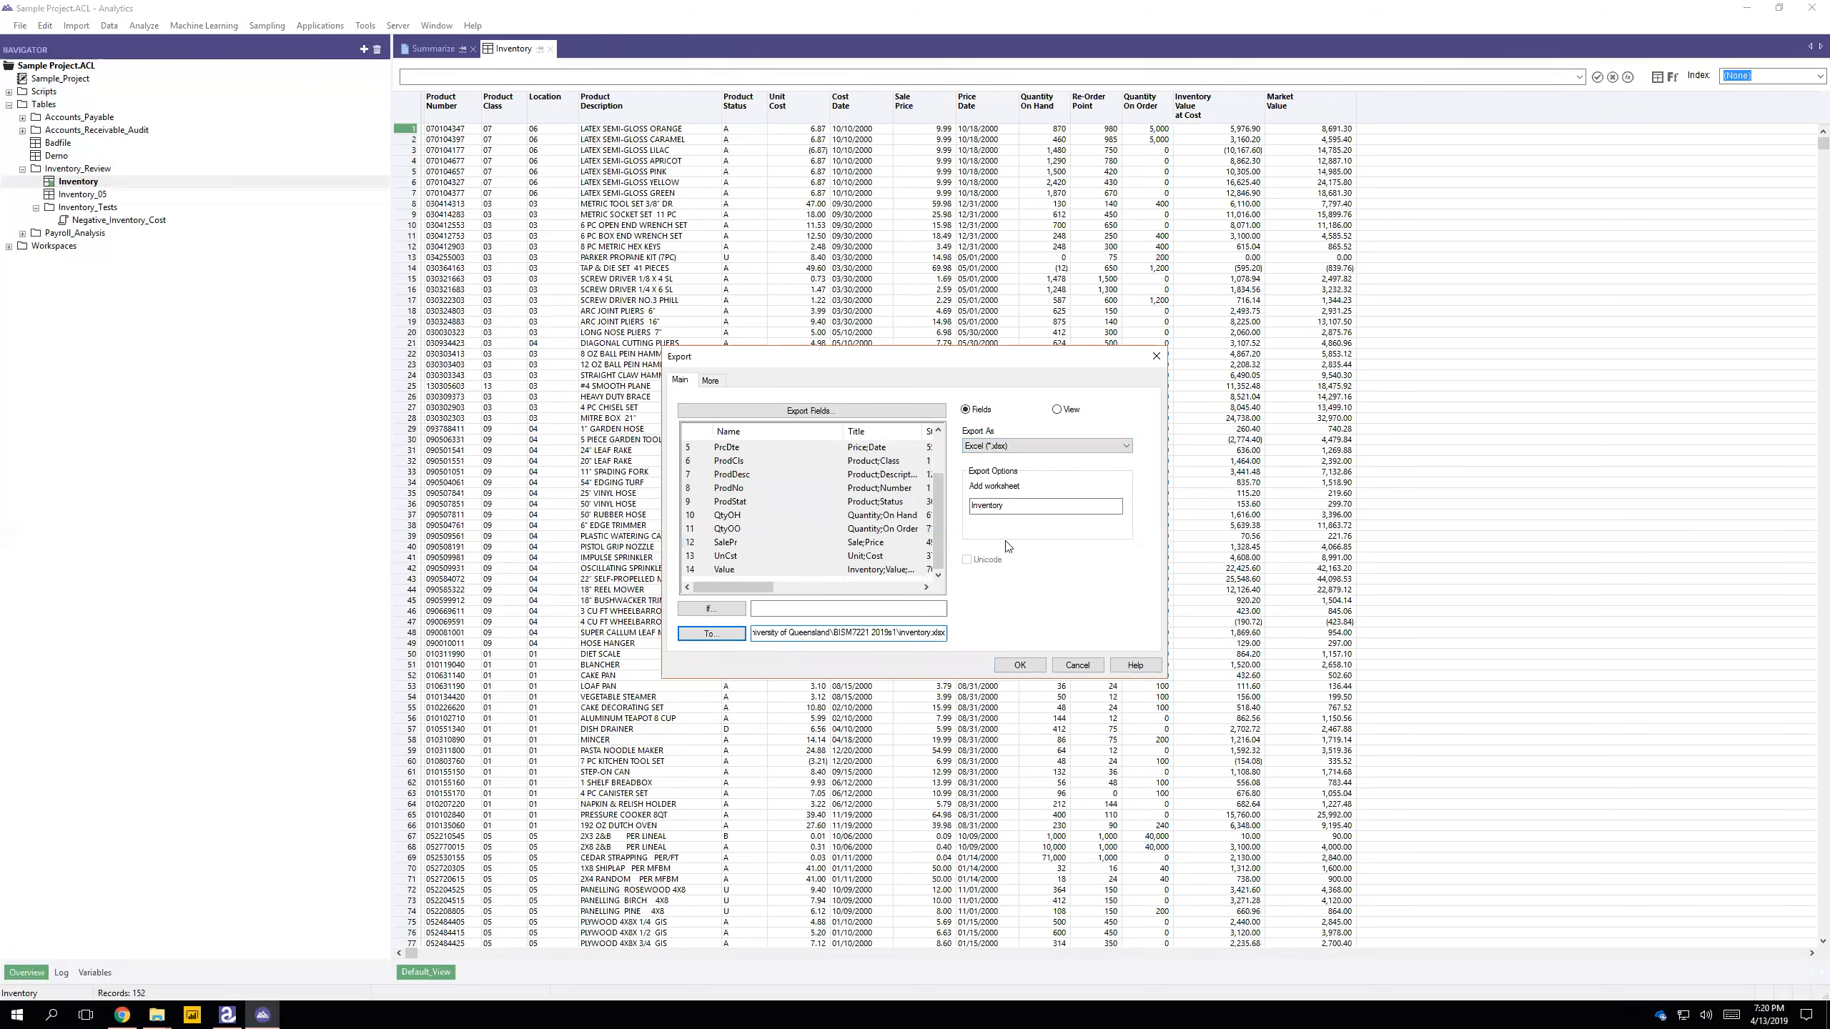
{"action": "left_click", "coordinate": [1023, 665]}
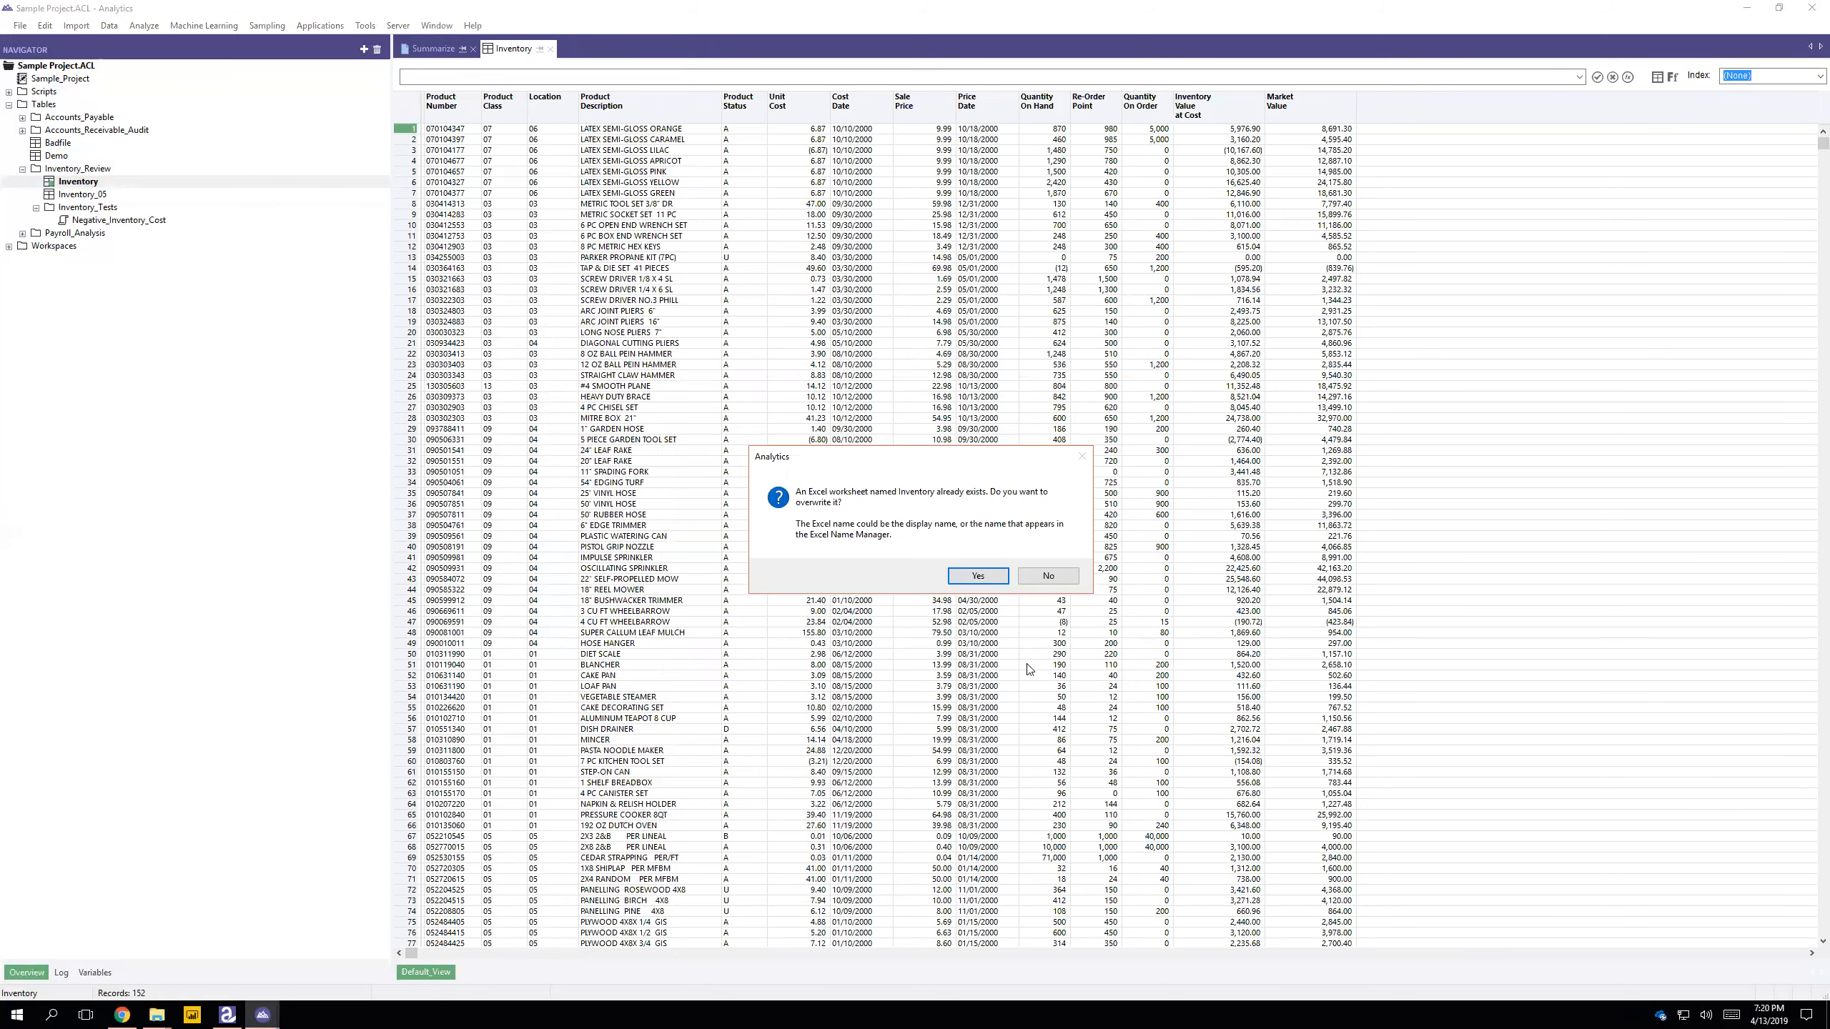
{"action": "left_click", "coordinate": [987, 577]}
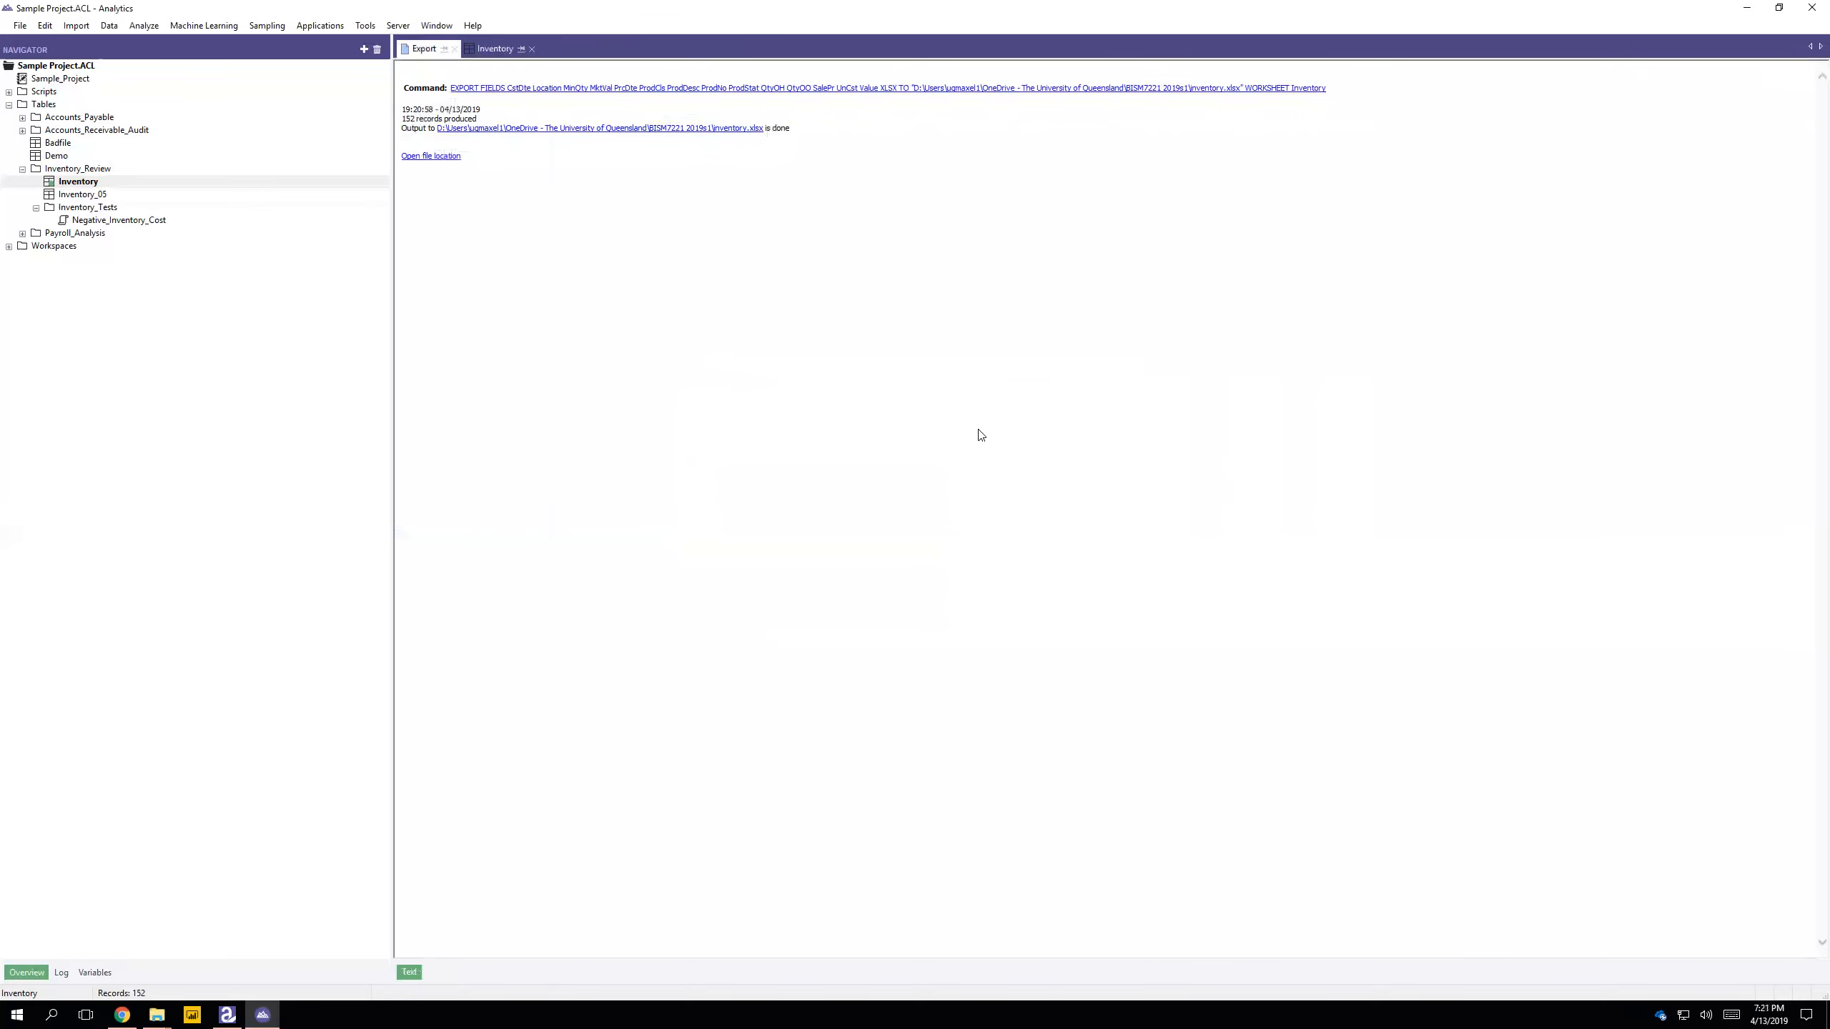
- Minimize the open windows, switch to Power BI Desktop, and dismiss its start screen and update notification
{"action": "left_click", "coordinate": [1746, 8]}
{"action": "left_click", "coordinate": [1582, 96]}
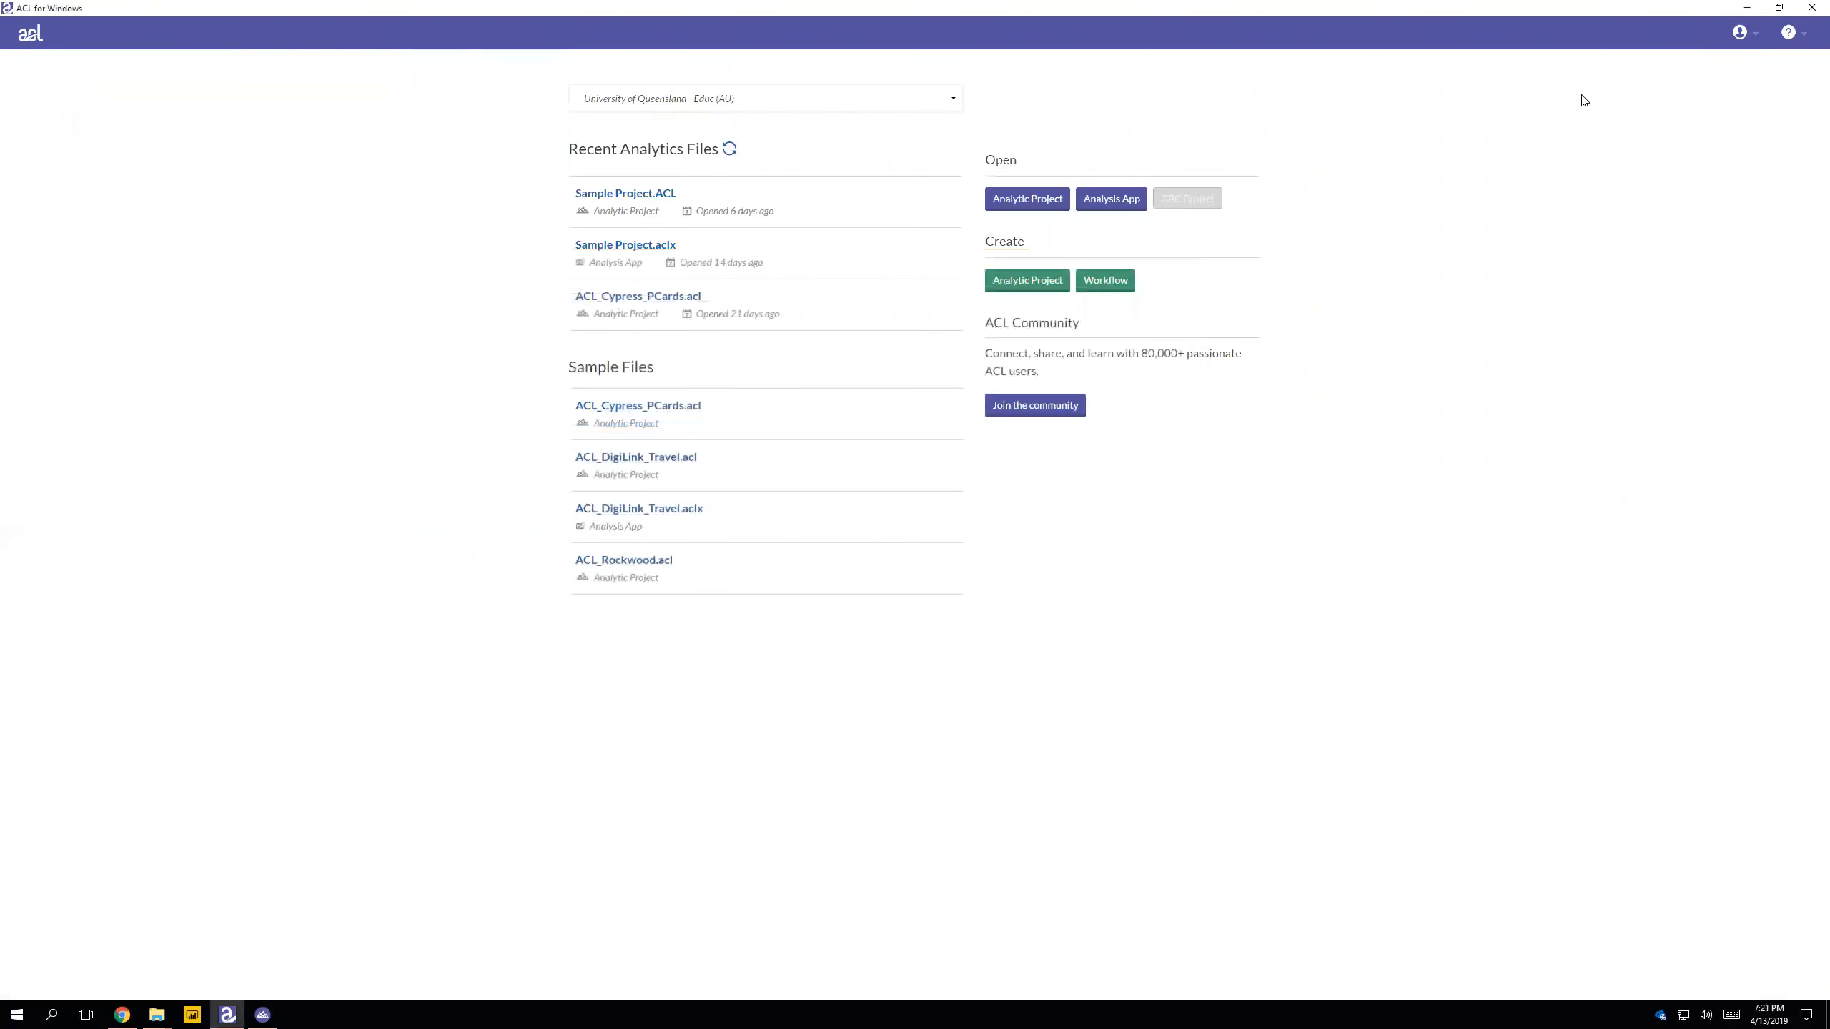
{"action": "left_click", "coordinate": [1749, 9]}
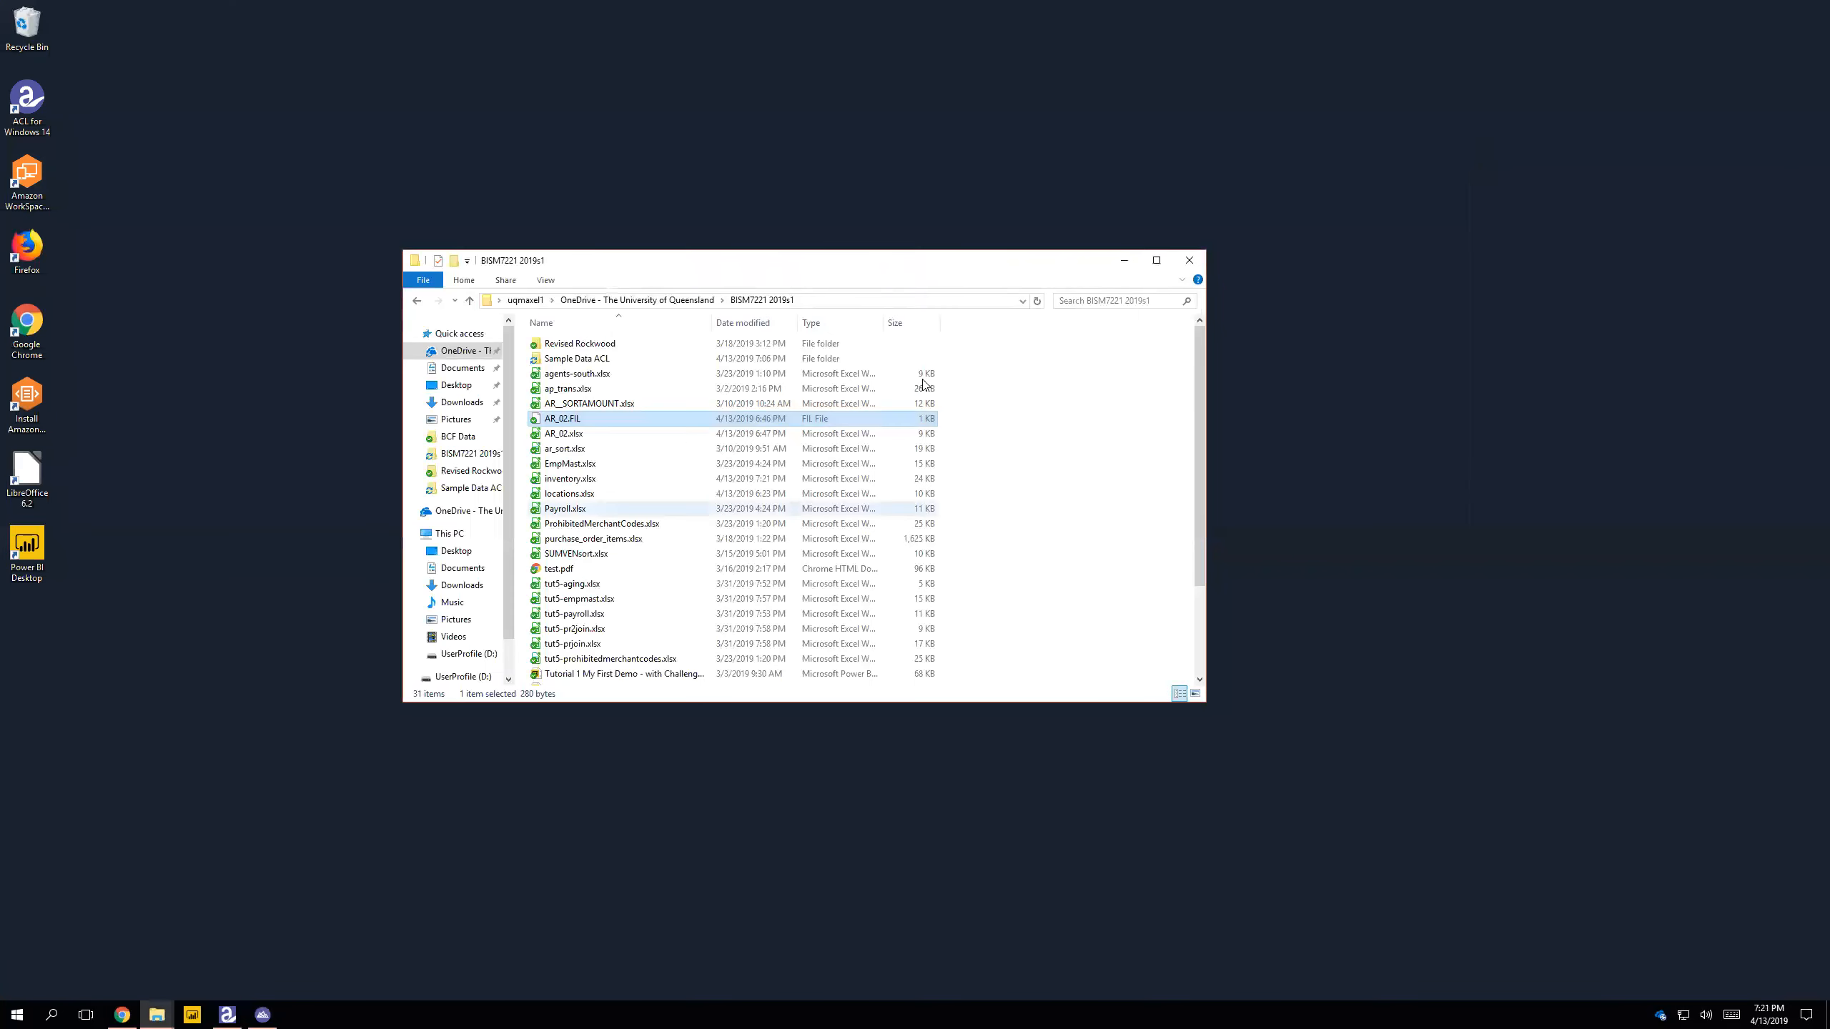
{"action": "left_click", "coordinate": [1124, 261]}
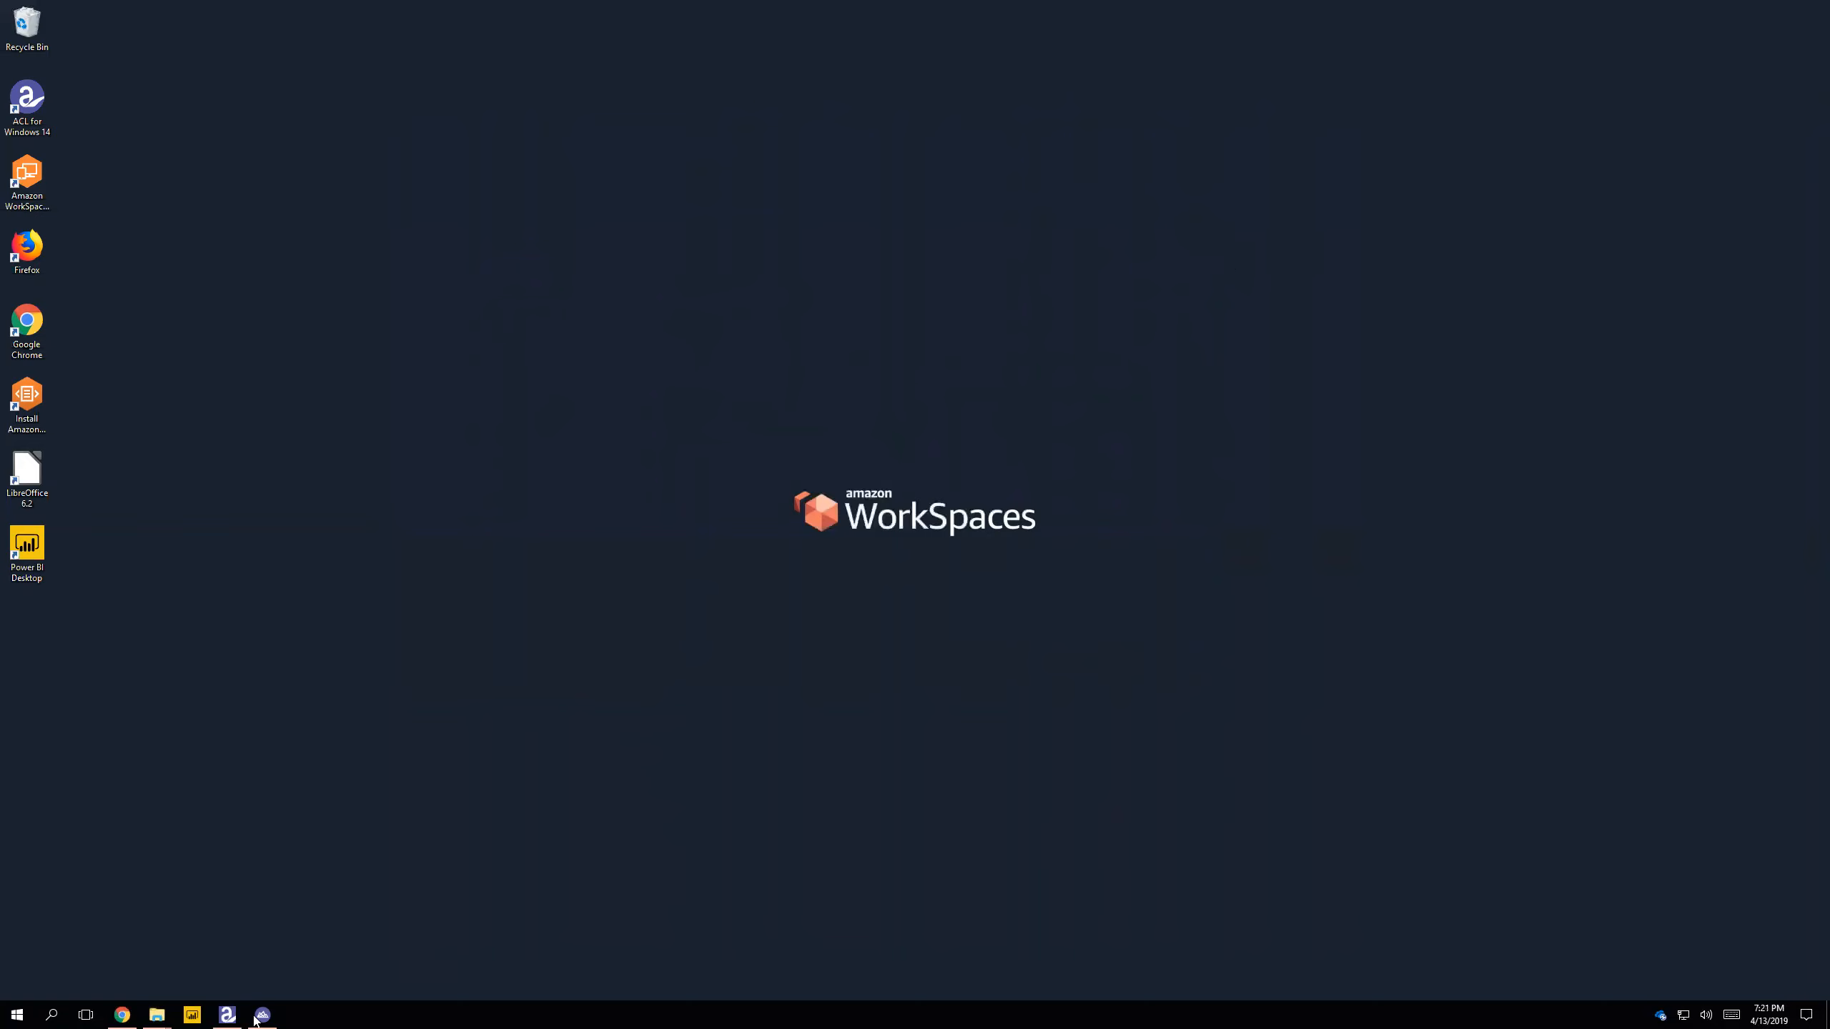
{"action": "left_click", "coordinate": [192, 1015]}
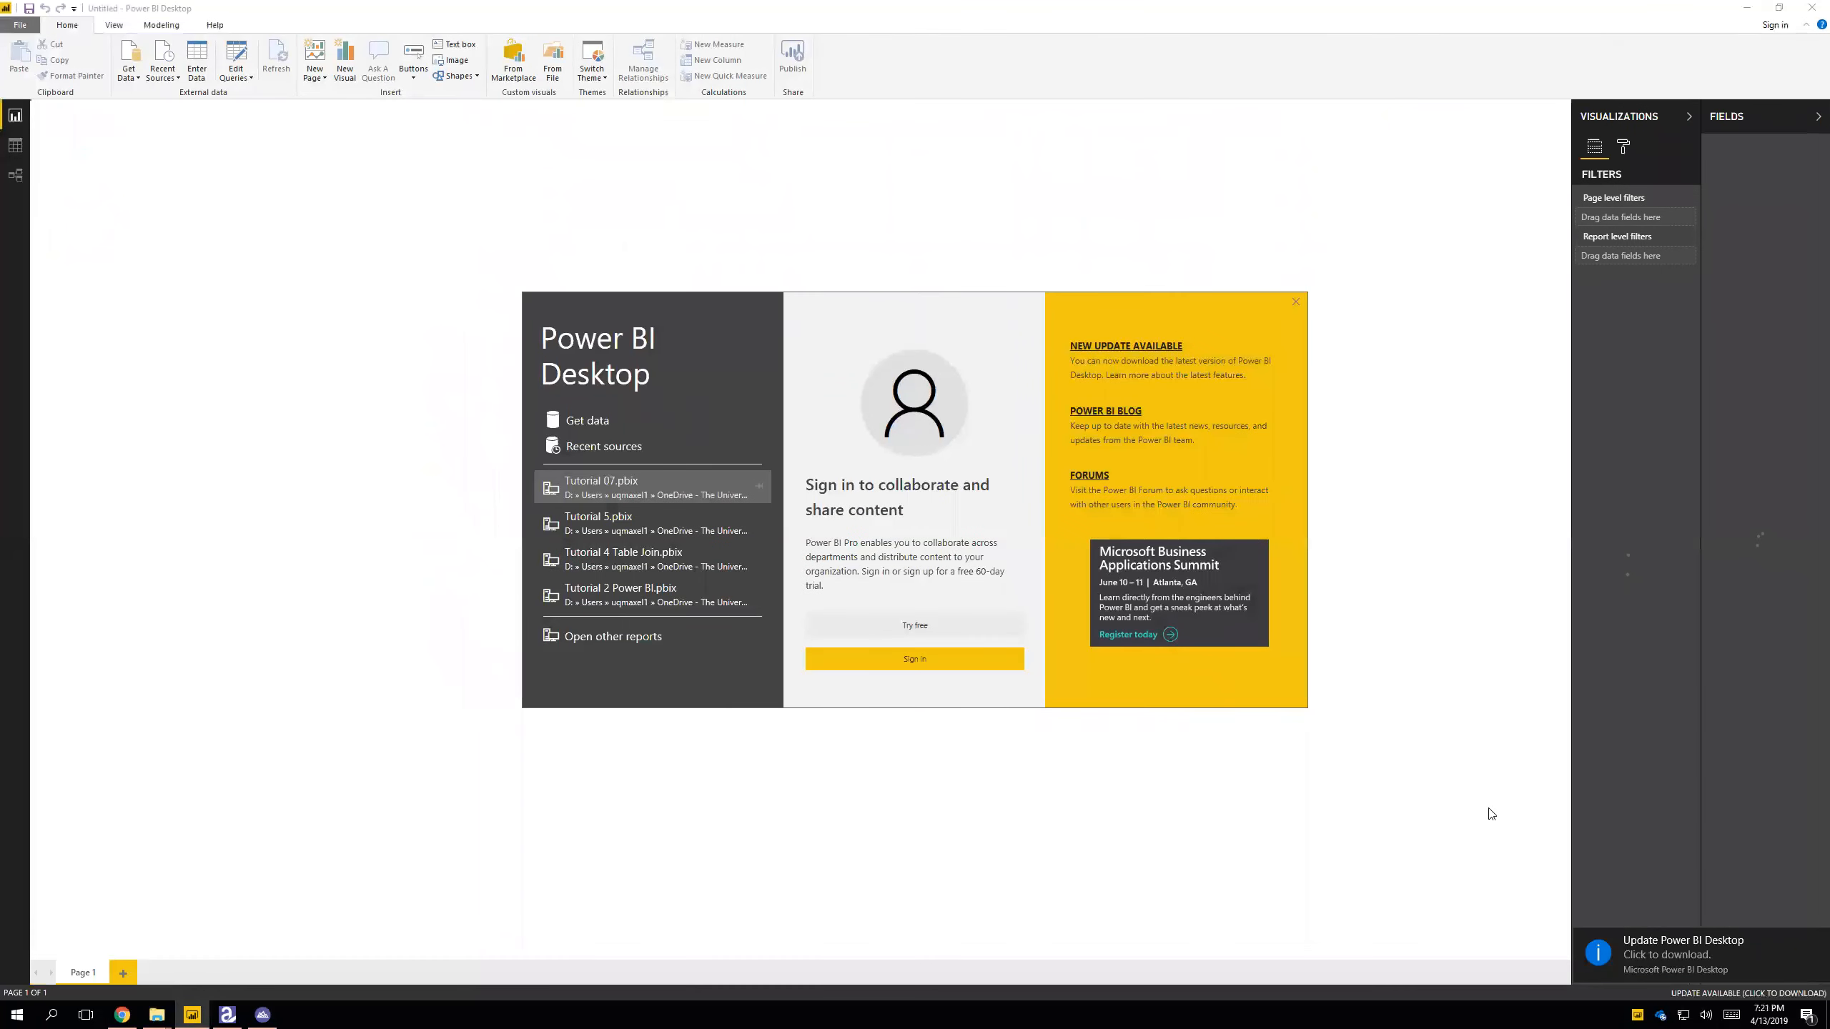
{"action": "left_click", "coordinate": [1295, 303]}
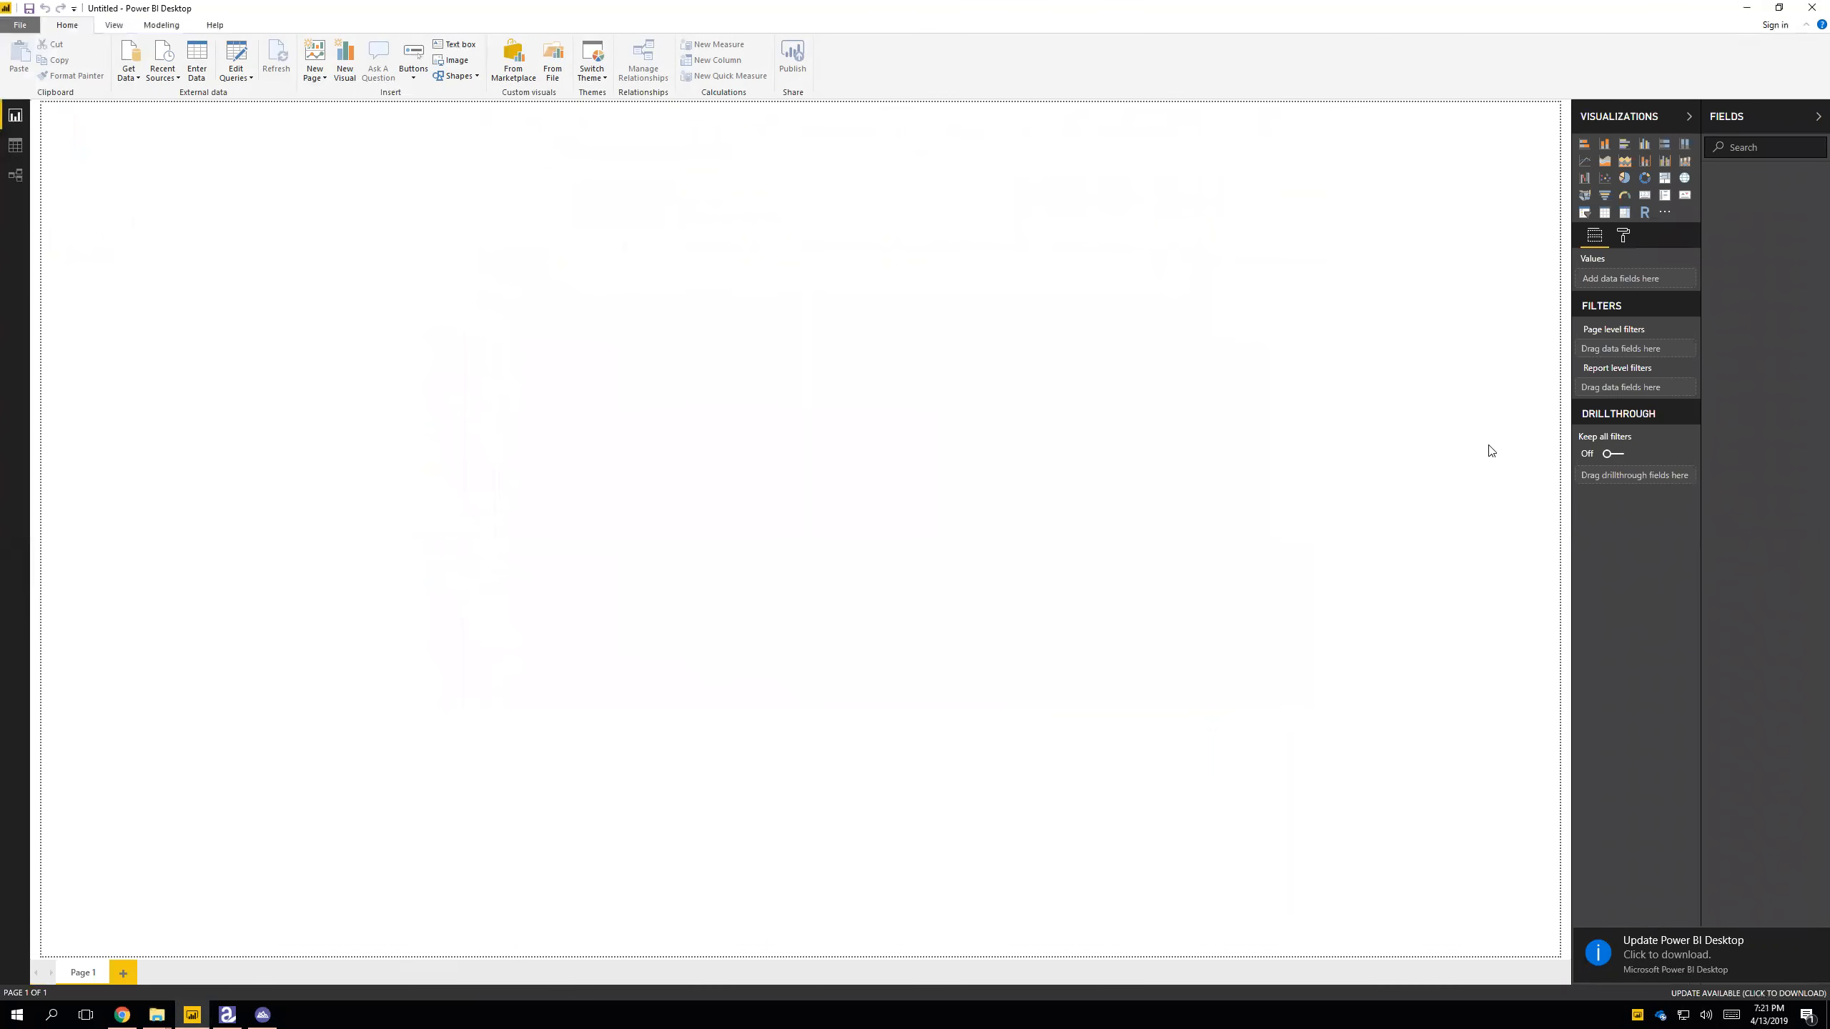
{"action": "left_click", "coordinate": [1719, 968]}
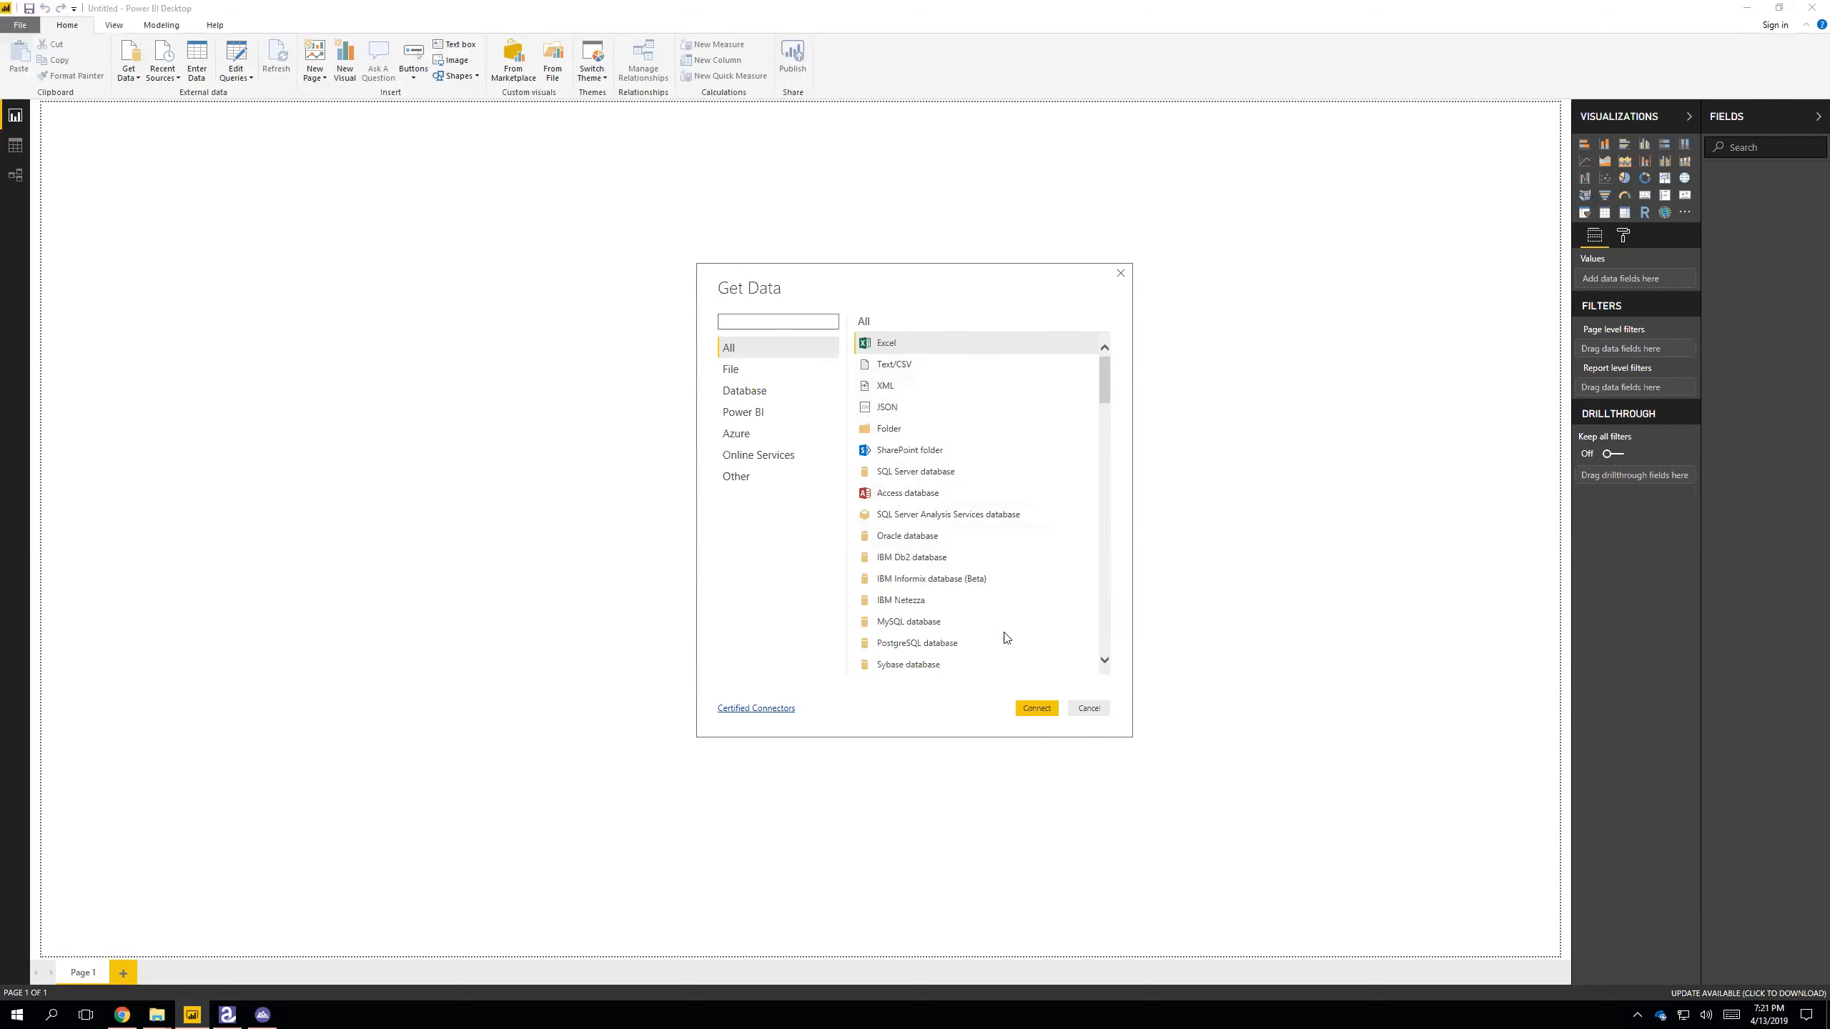
- Import the Inventory table from the Excel workbook inventory.xlsx into the report
{"action": "left_click", "coordinate": [1036, 707]}
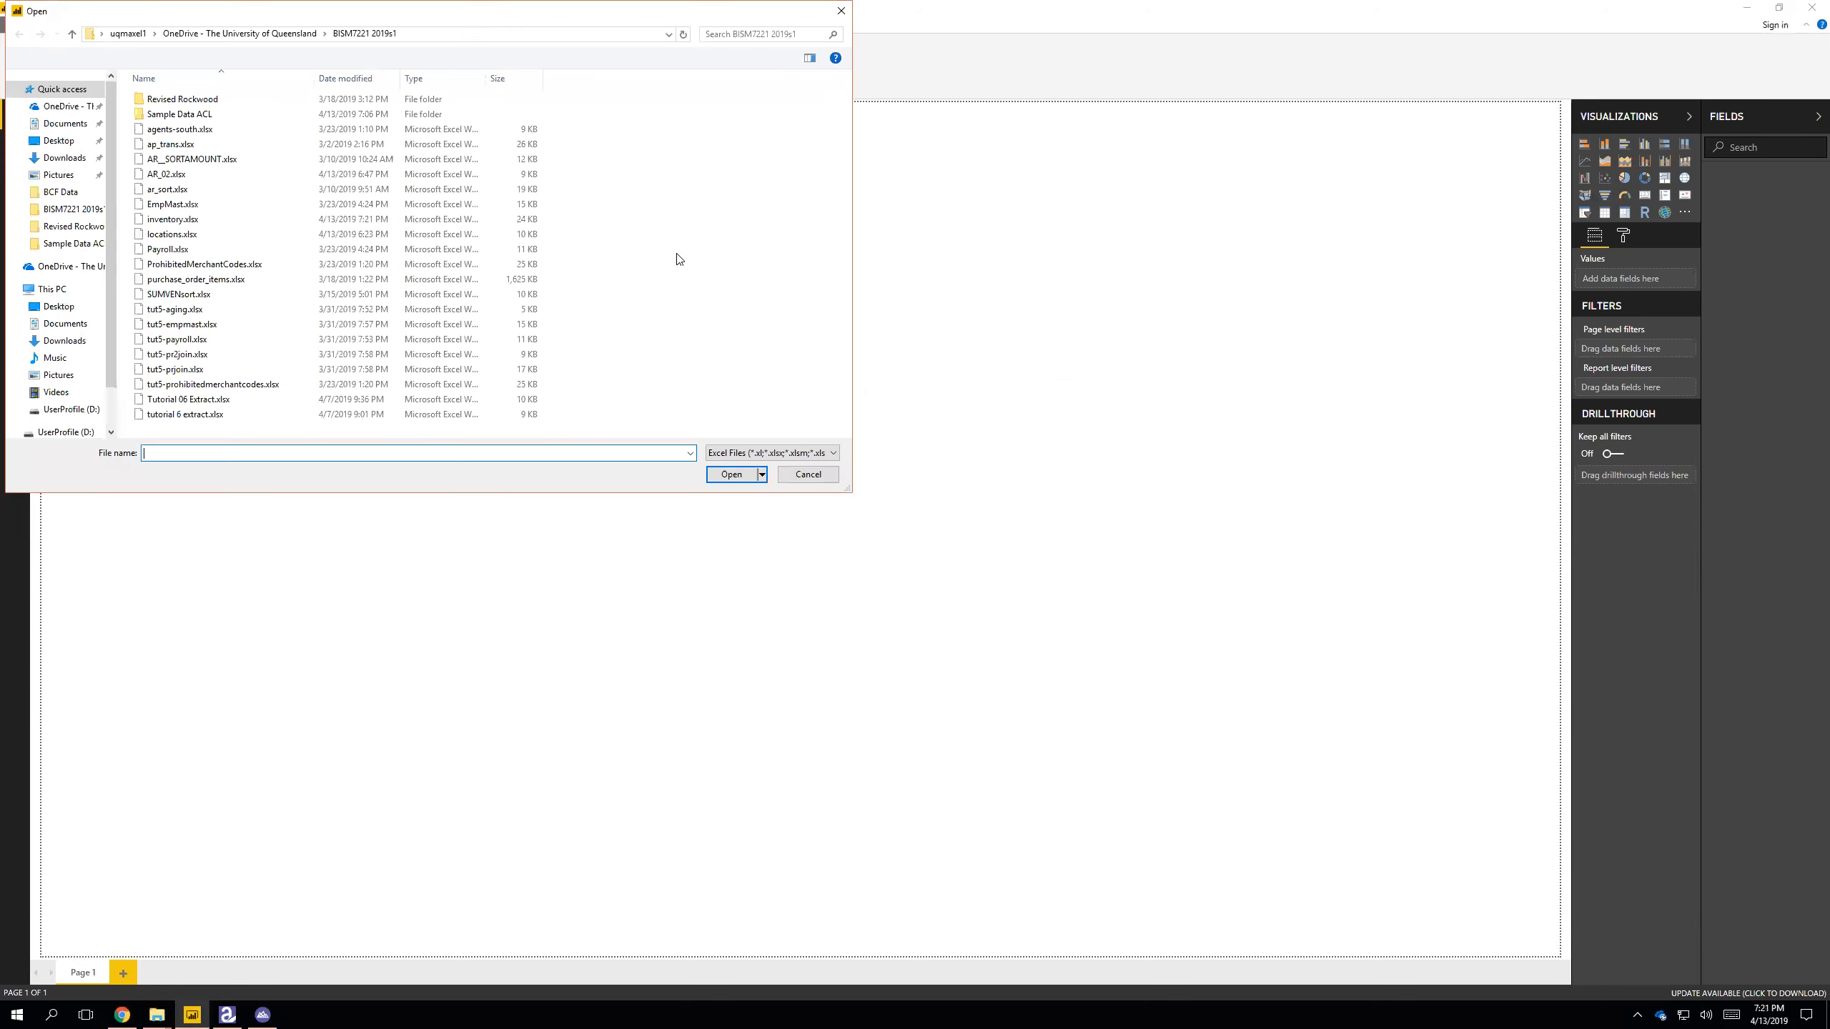
{"action": "left_click_drag", "start_coordinate": [427, 15], "coordinate": [877, 266]}
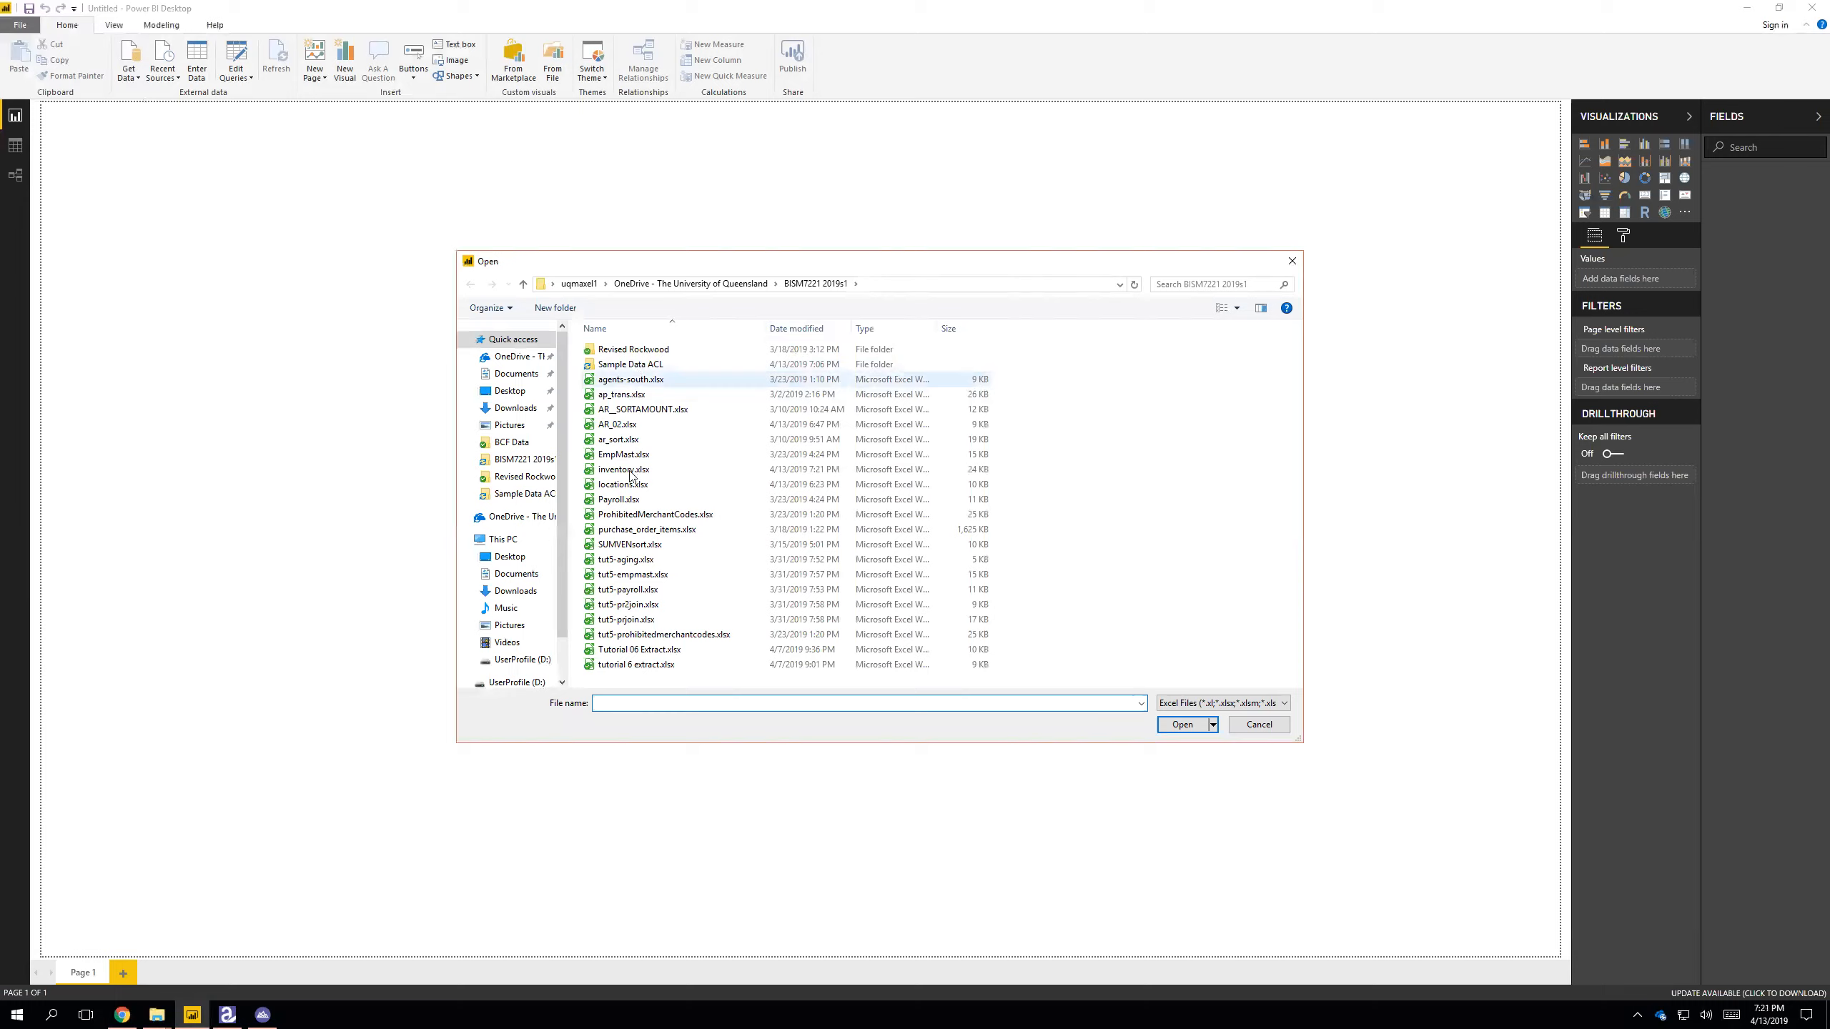
{"action": "left_click", "coordinate": [676, 471]}
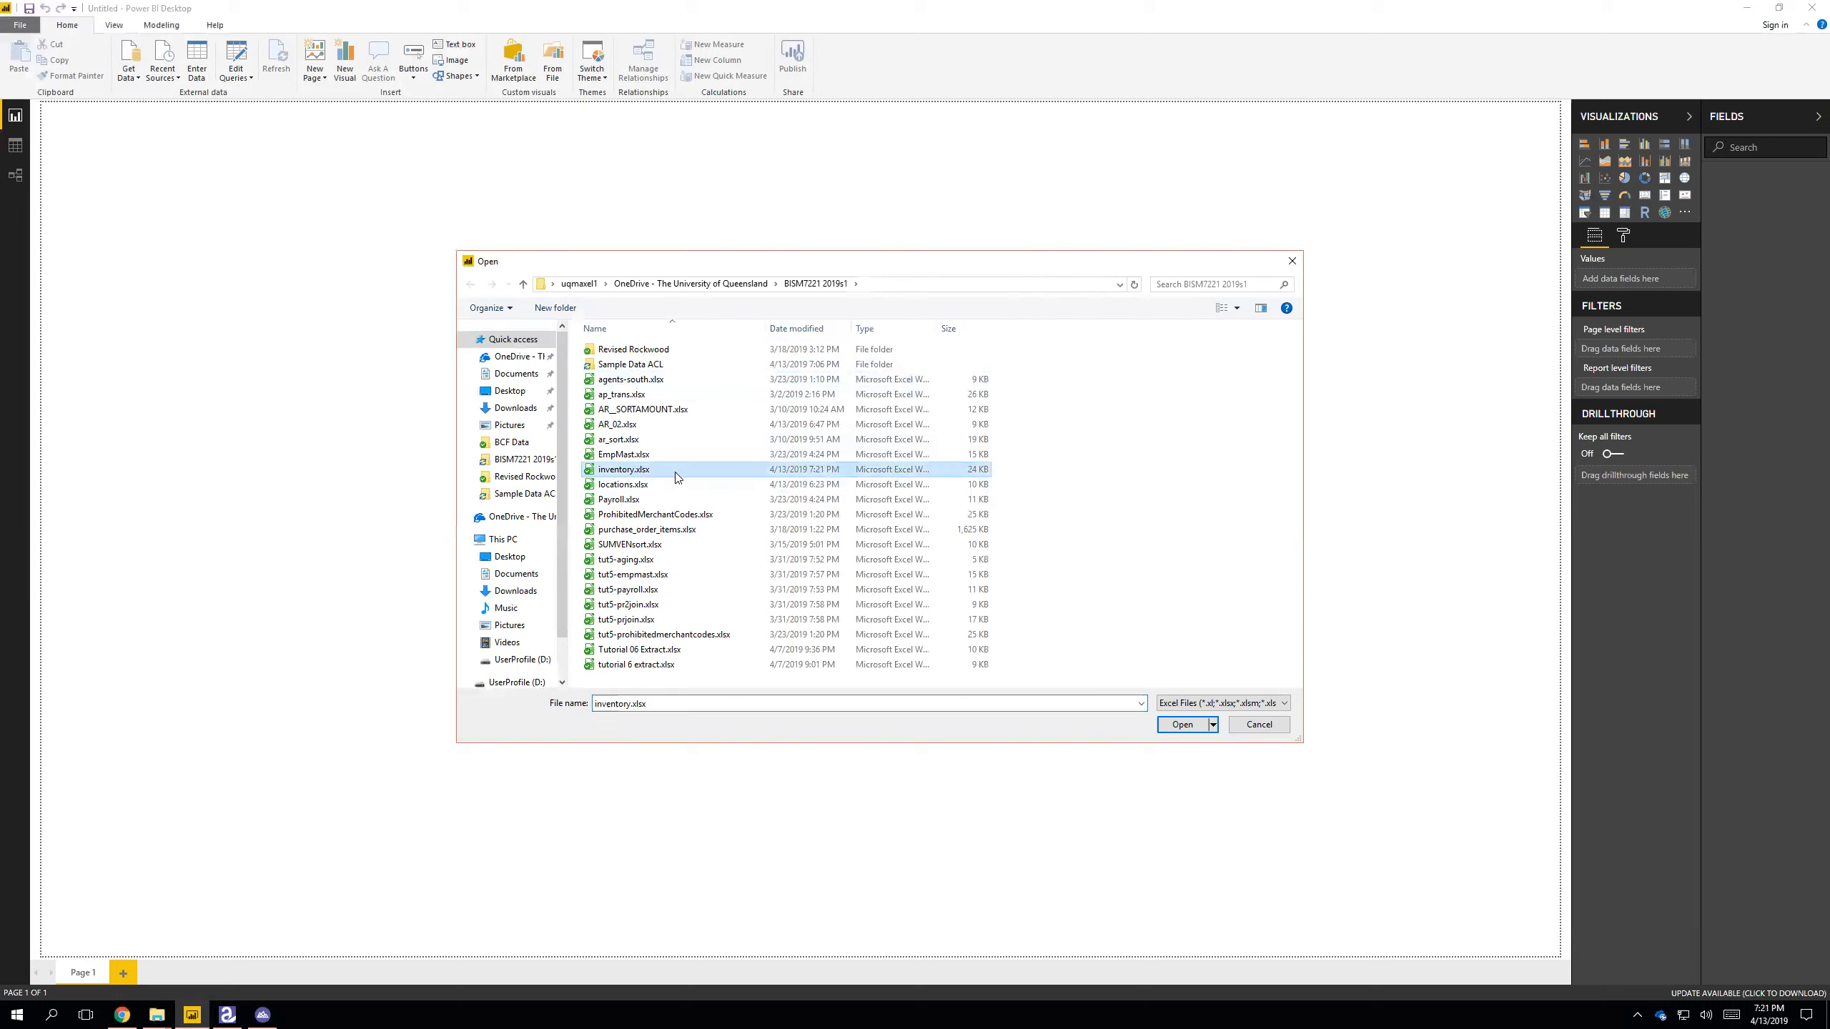
{"action": "left_click", "coordinate": [1185, 723]}
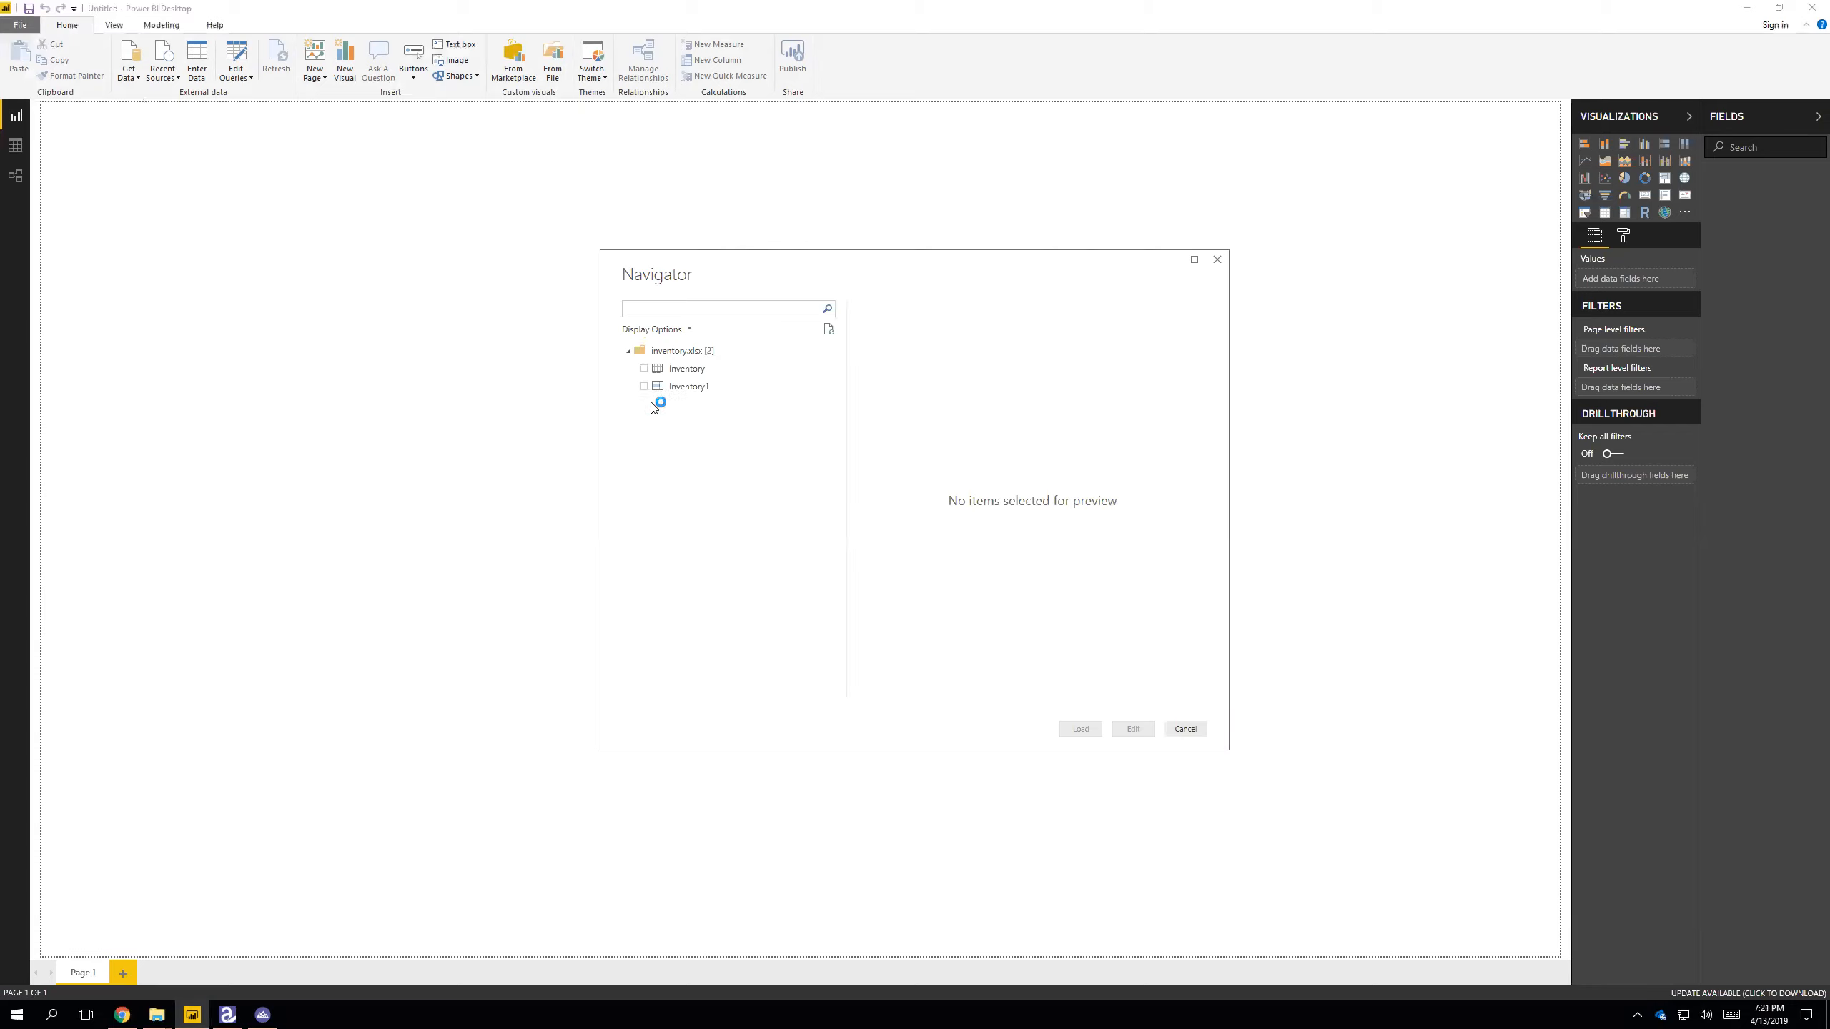
{"action": "left_click", "coordinate": [644, 368]}
{"action": "left_click", "coordinate": [1080, 728]}
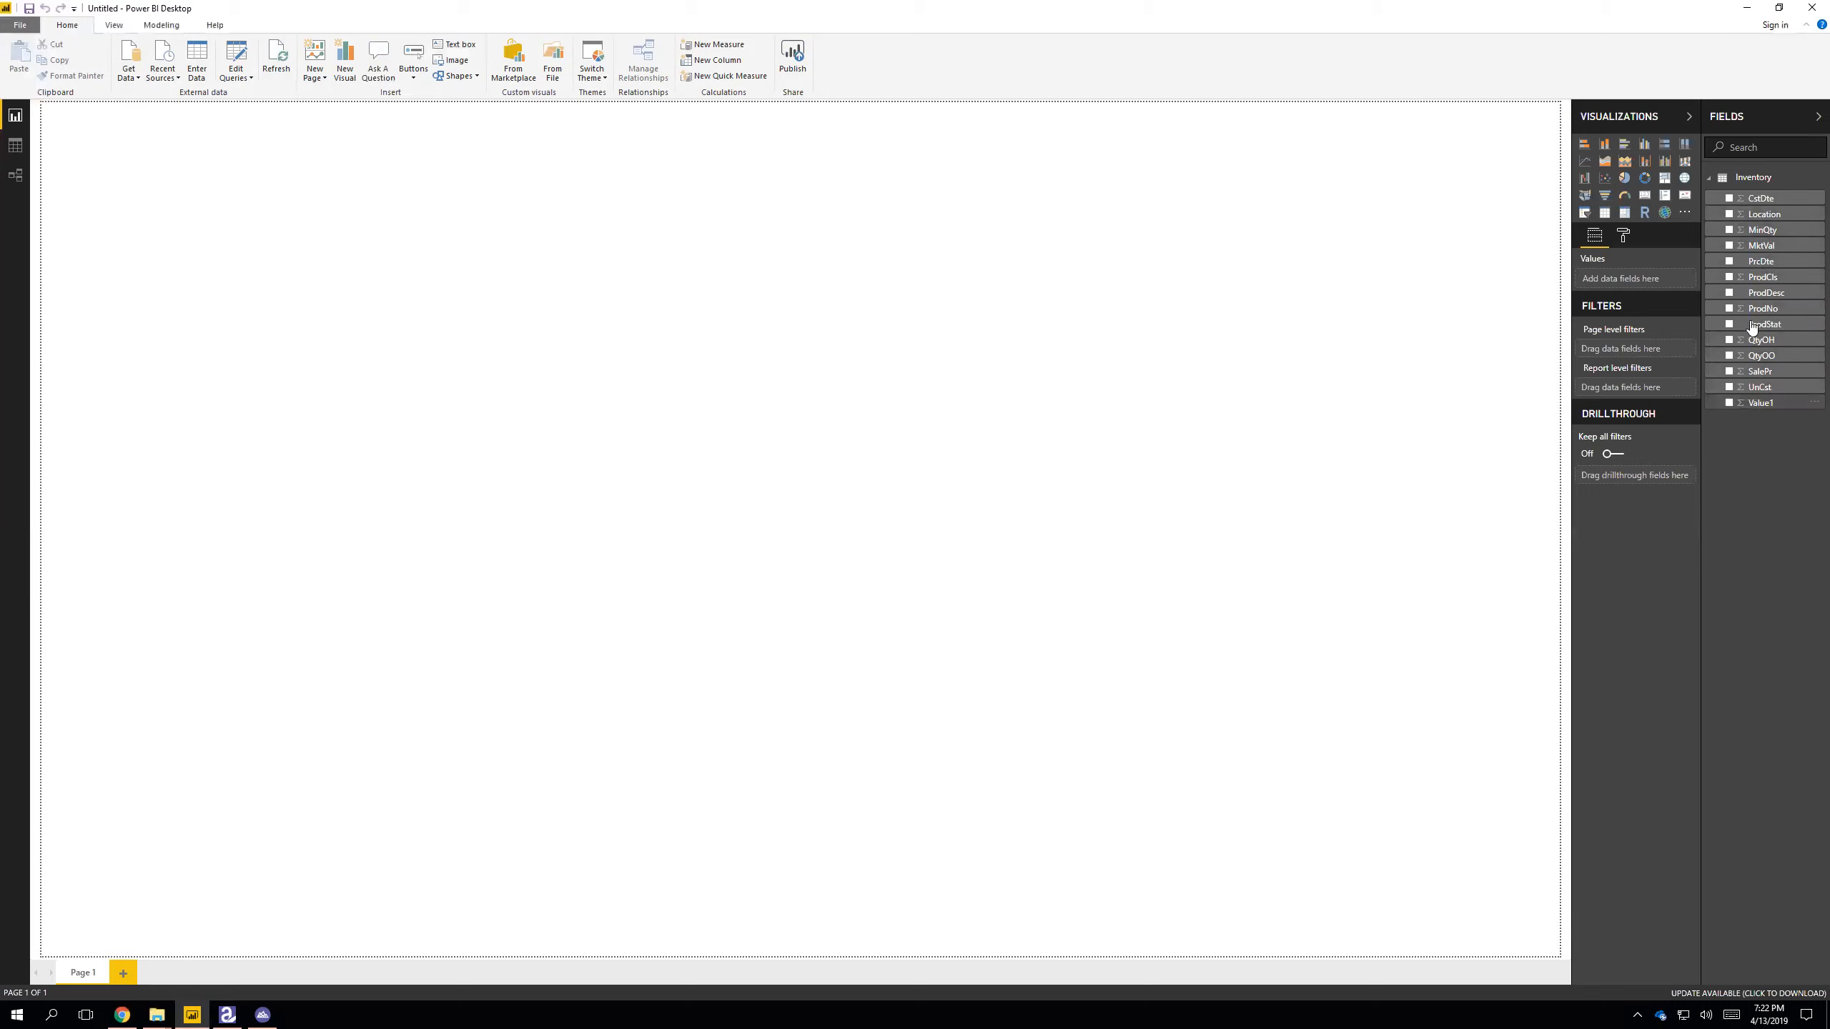
- Show the Inventory table's data and add a calculated column named StockProfits
{"action": "left_click", "coordinate": [15, 147]}
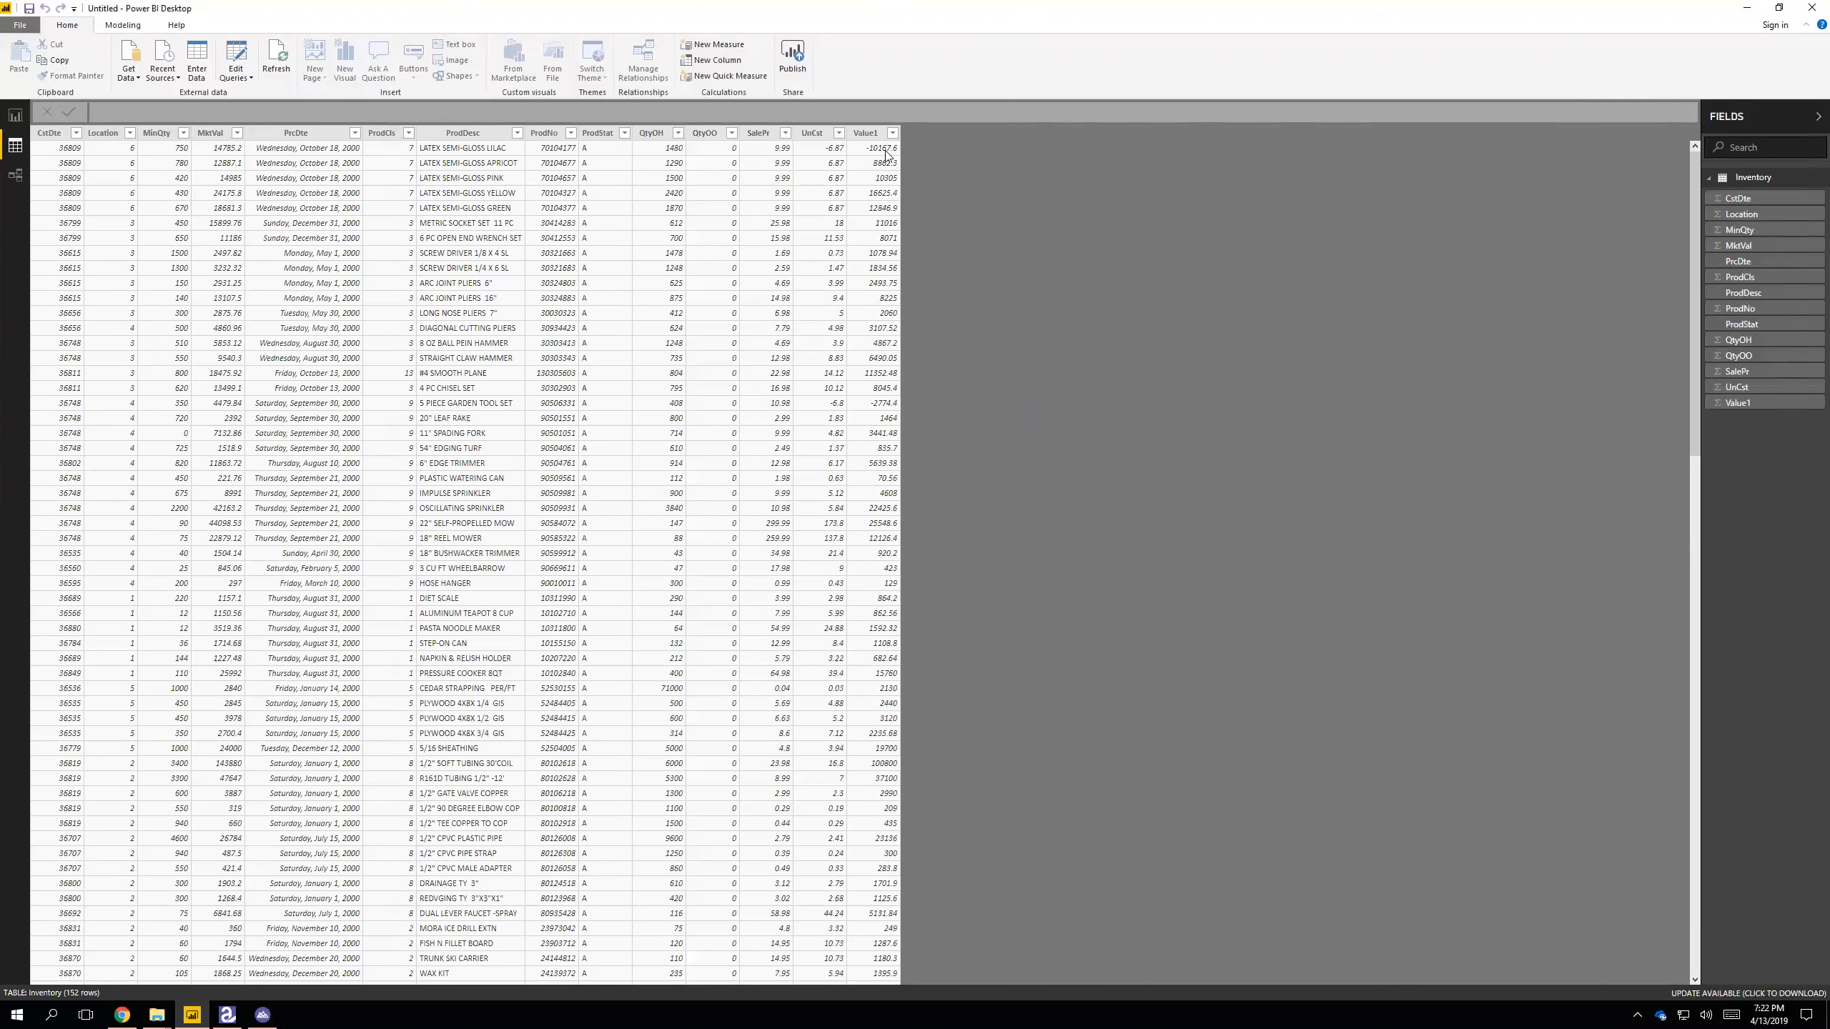
{"action": "right_click", "coordinate": [863, 135]}
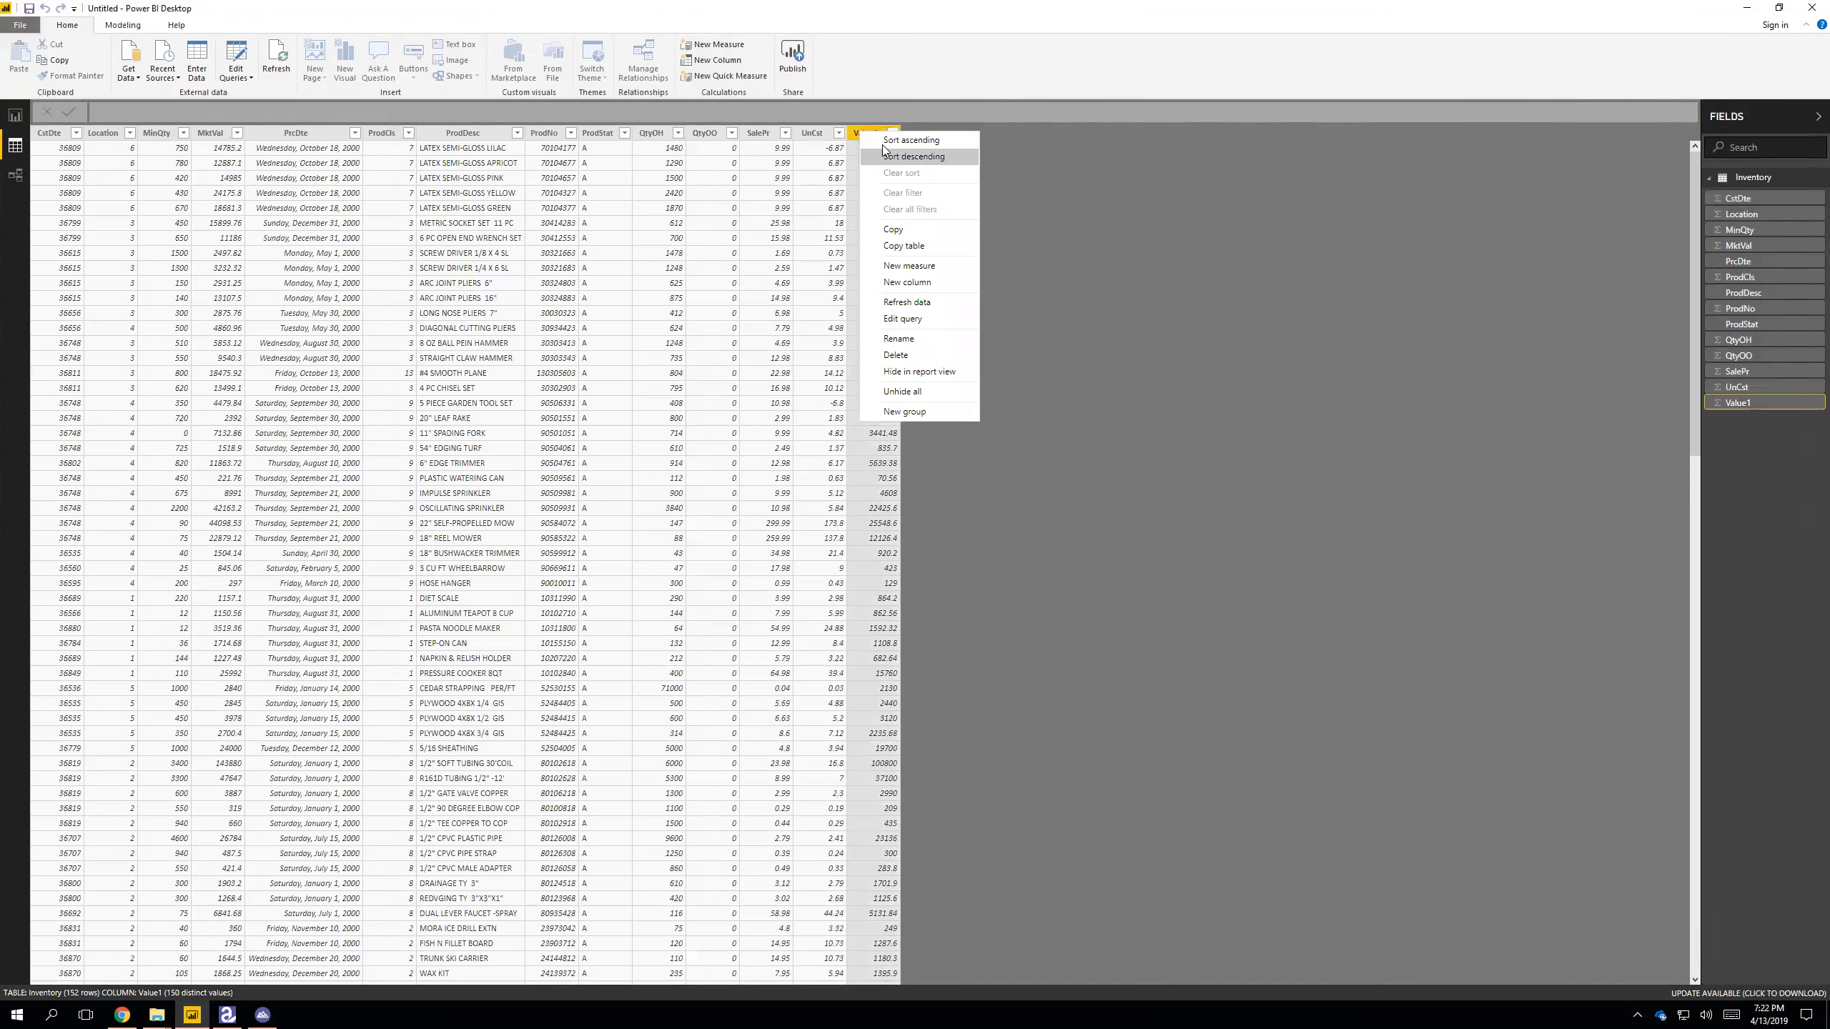
{"action": "left_click", "coordinate": [908, 283]}
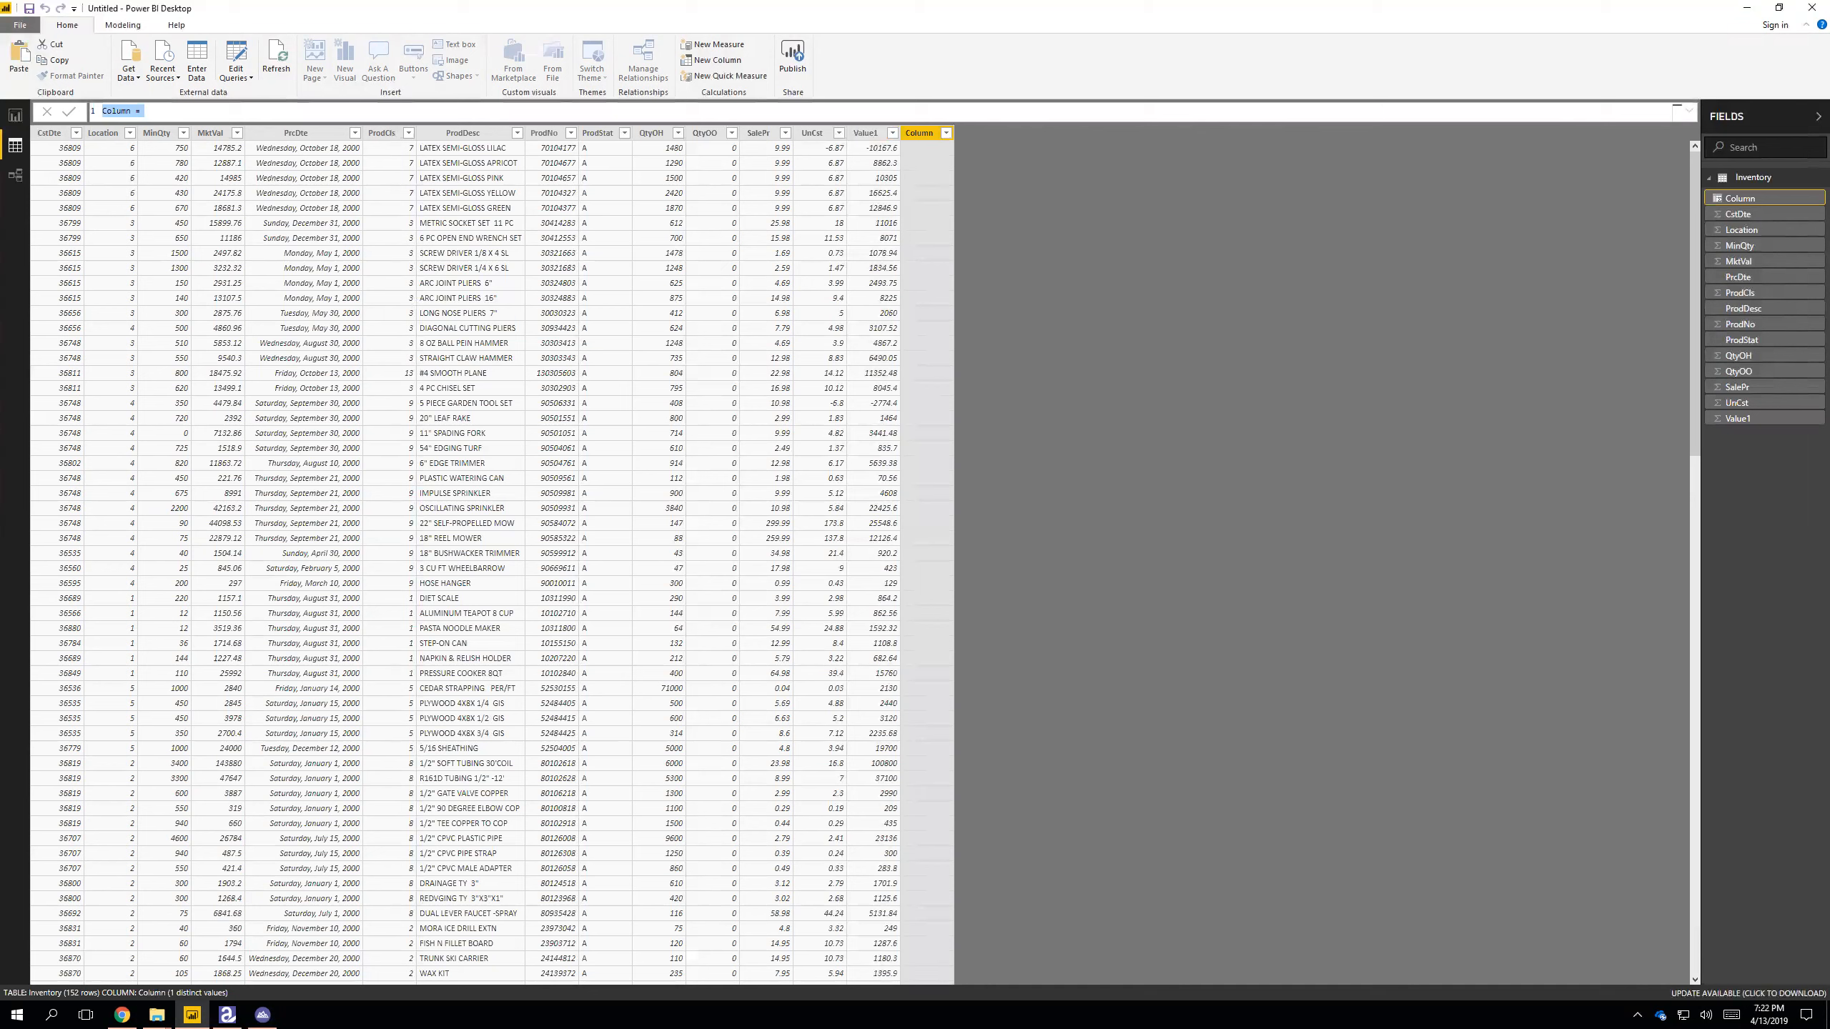
{"action": "left_click", "coordinate": [171, 107]}
{"action": "left_click_drag", "start_coordinate": [171, 106], "coordinate": [24, 115]}
{"action": "type", "text": "StockProfits"}
{"action": "type", "text": "="}
- Define the StockProfits column as Inventory[MktVal] - Inventory[Value1] and commit the formula
{"action": "left_click", "coordinate": [126, 110]}
{"action": "type", "text": "Inventory"}
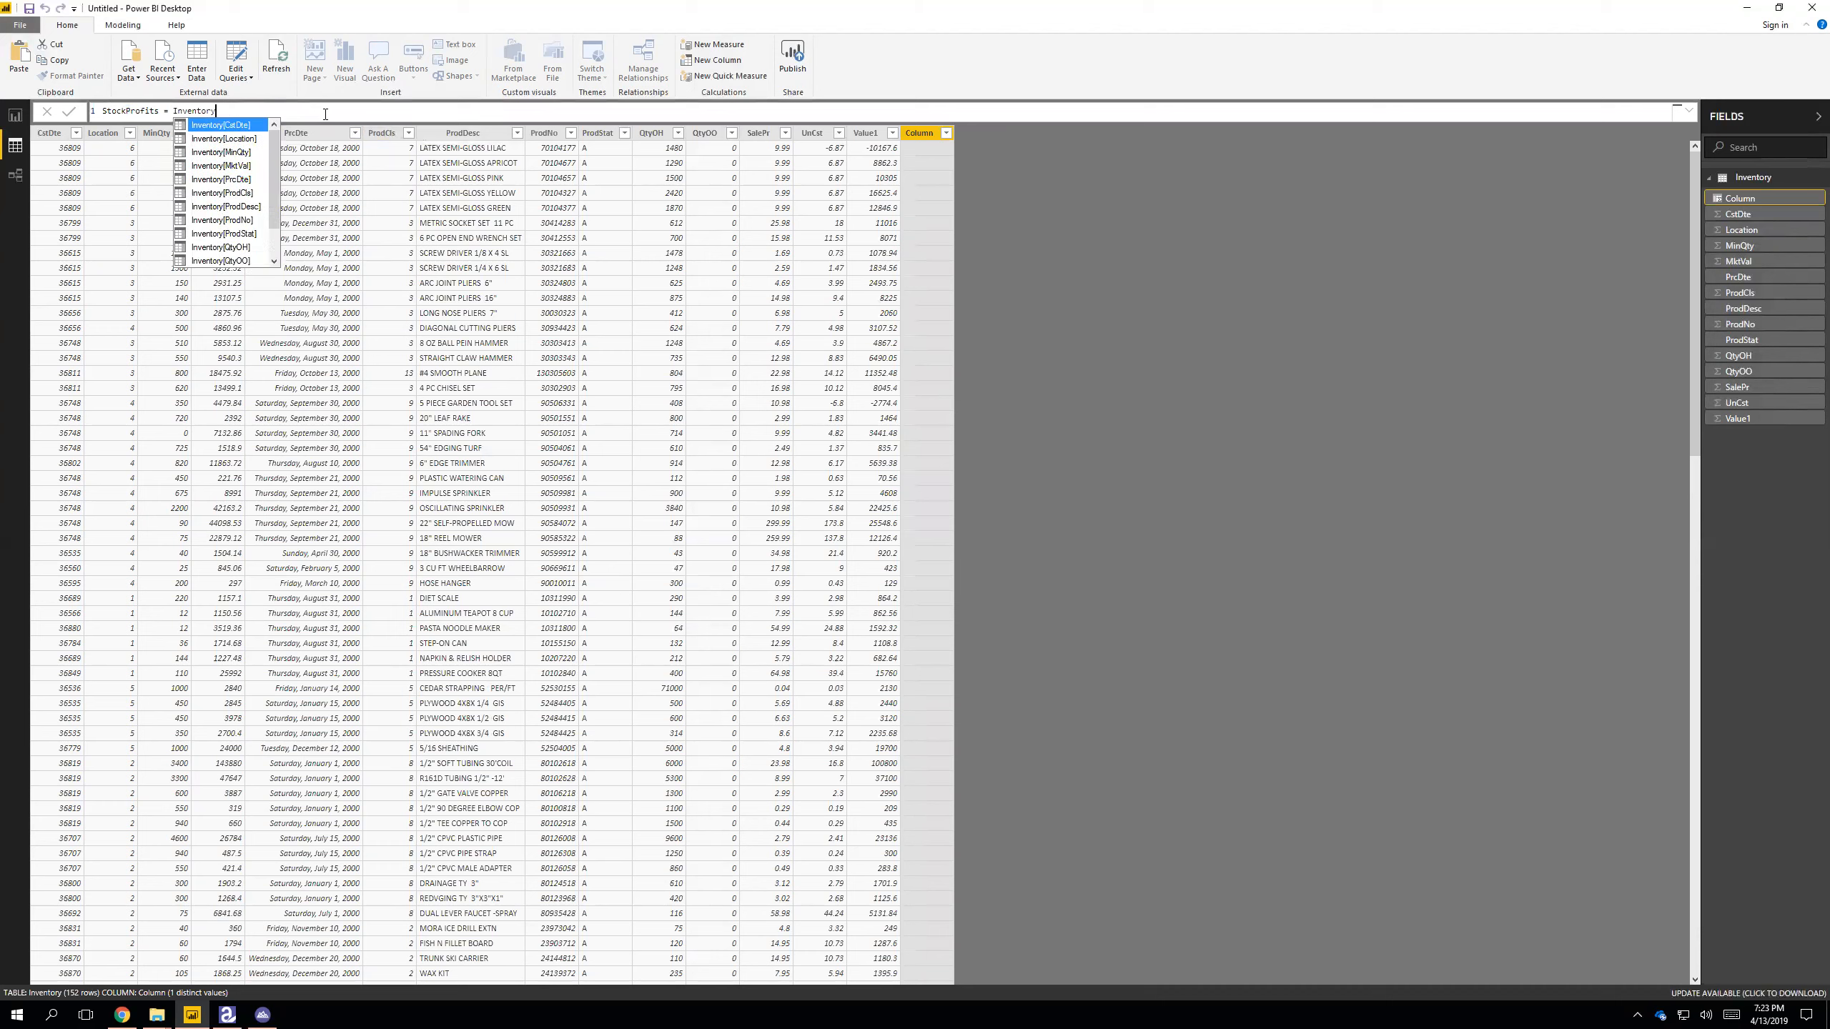
{"action": "key", "text": "Down"}
{"action": "key", "text": "Down"}
{"action": "key", "text": "Down"}
{"action": "key", "text": "Down"}
{"action": "key", "text": "Up"}
{"action": "key", "text": "Tab"}
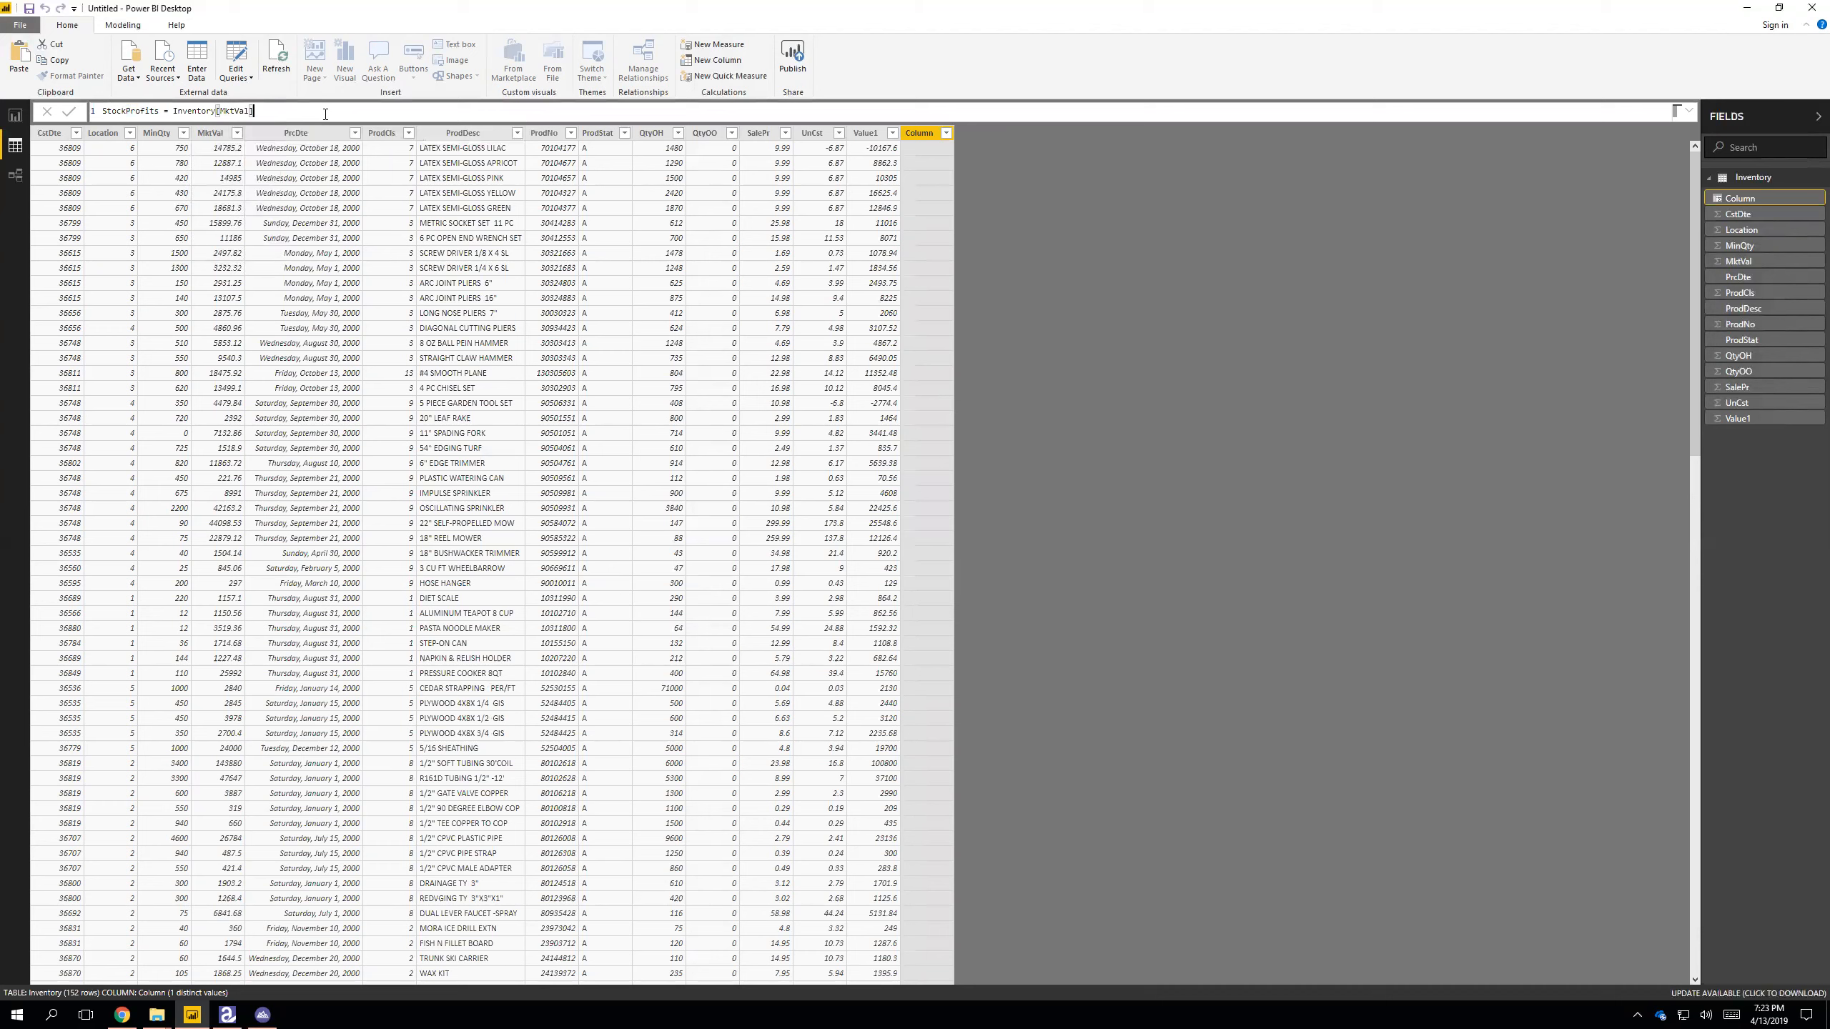
{"action": "type", "text": "- inventory"}
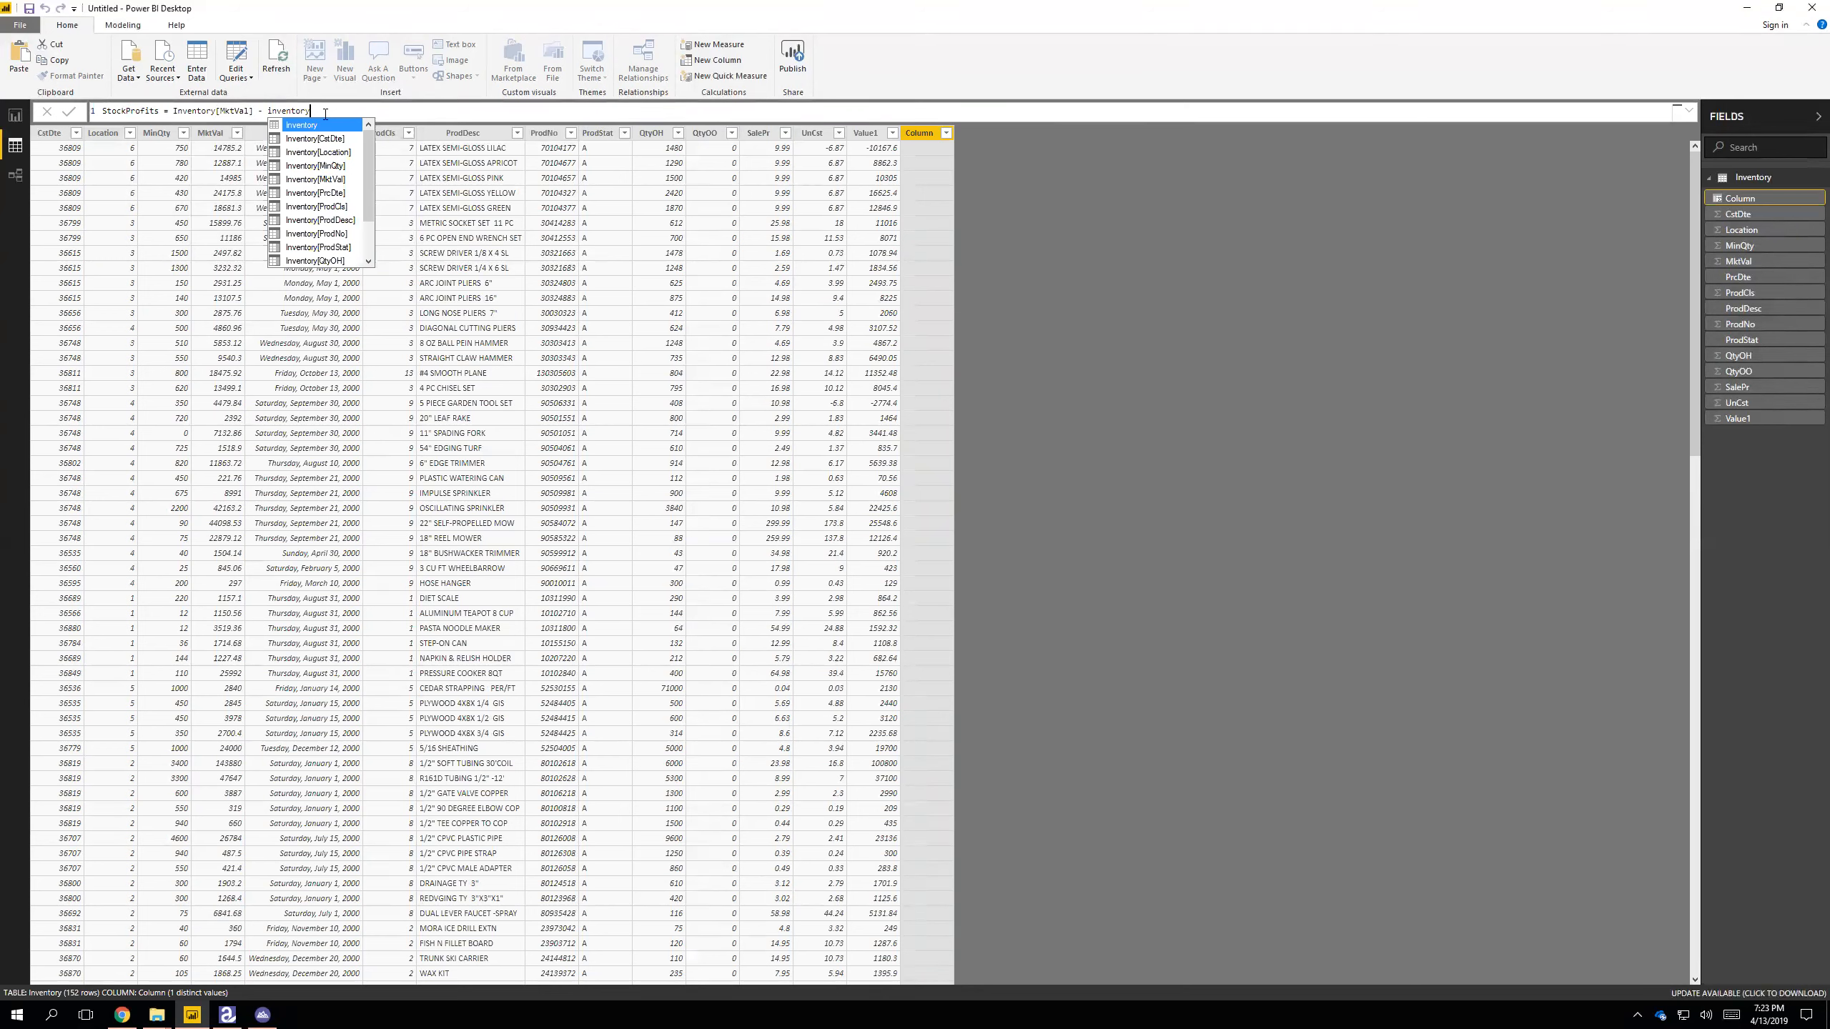
{"action": "scroll", "coordinate": [369, 217], "scroll_direction": "down", "scroll_amount": 2}
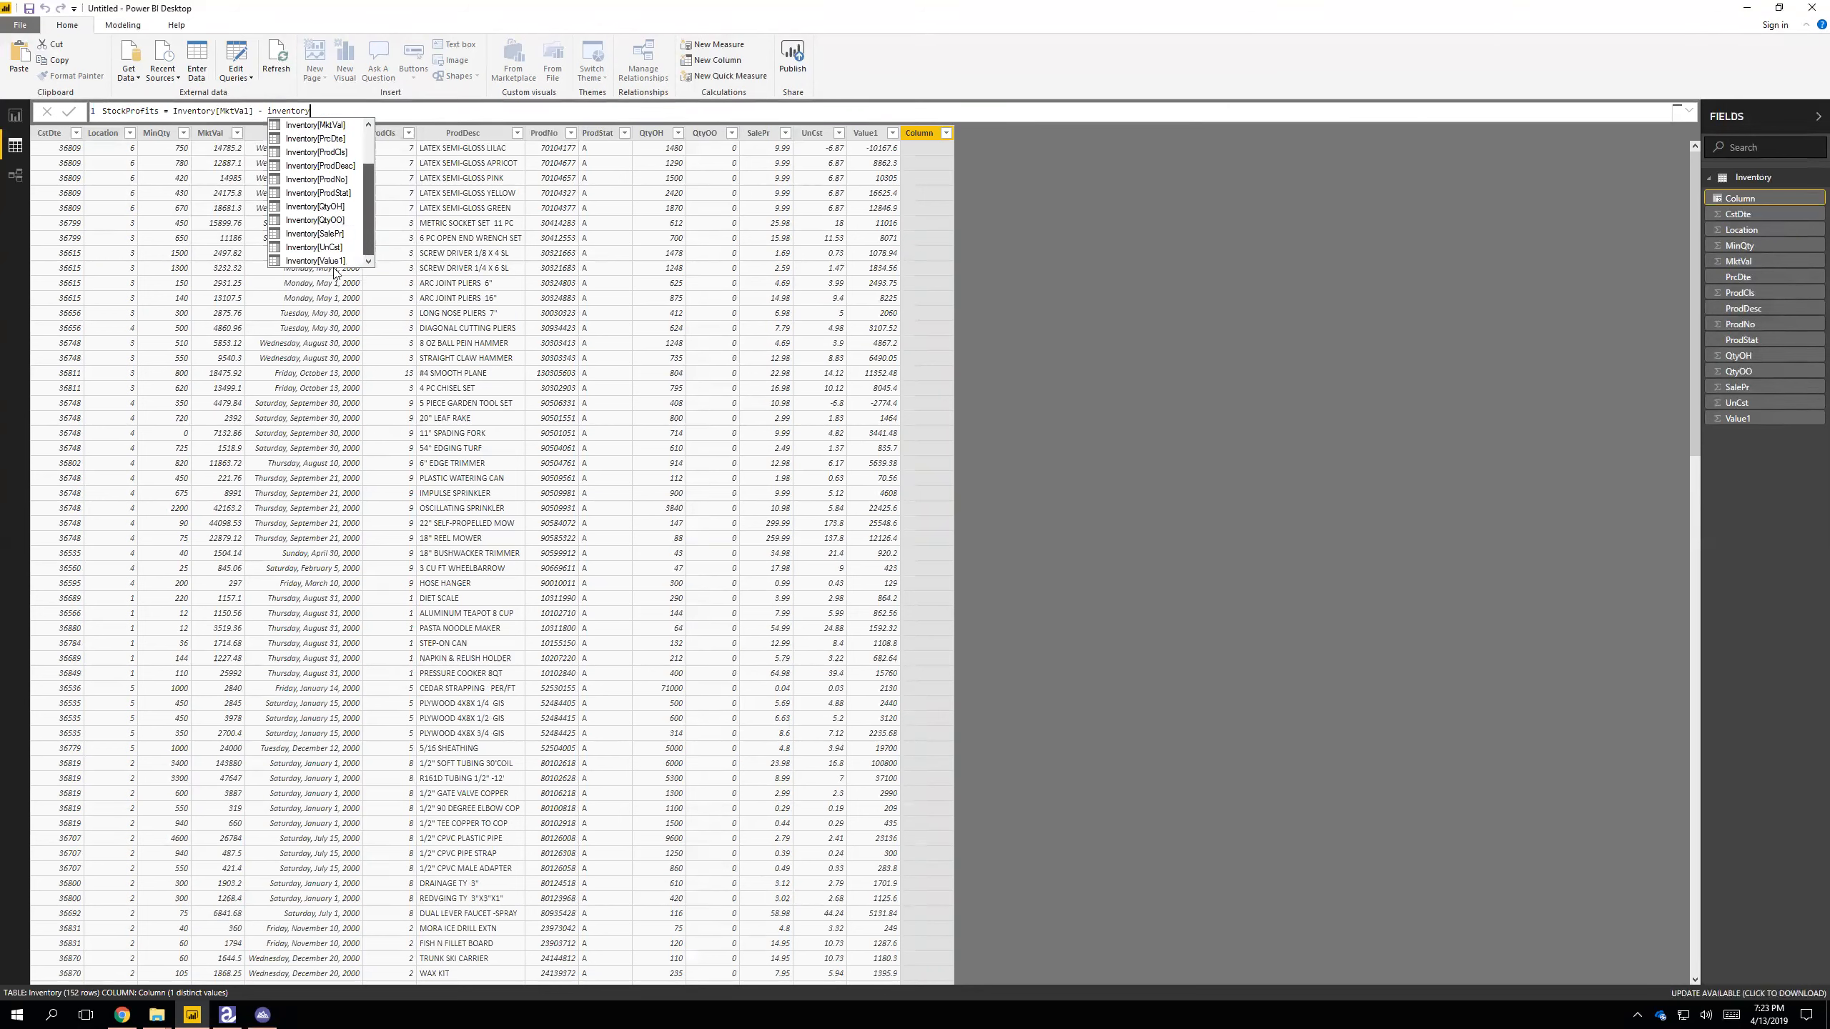
{"action": "left_click", "coordinate": [328, 260]}
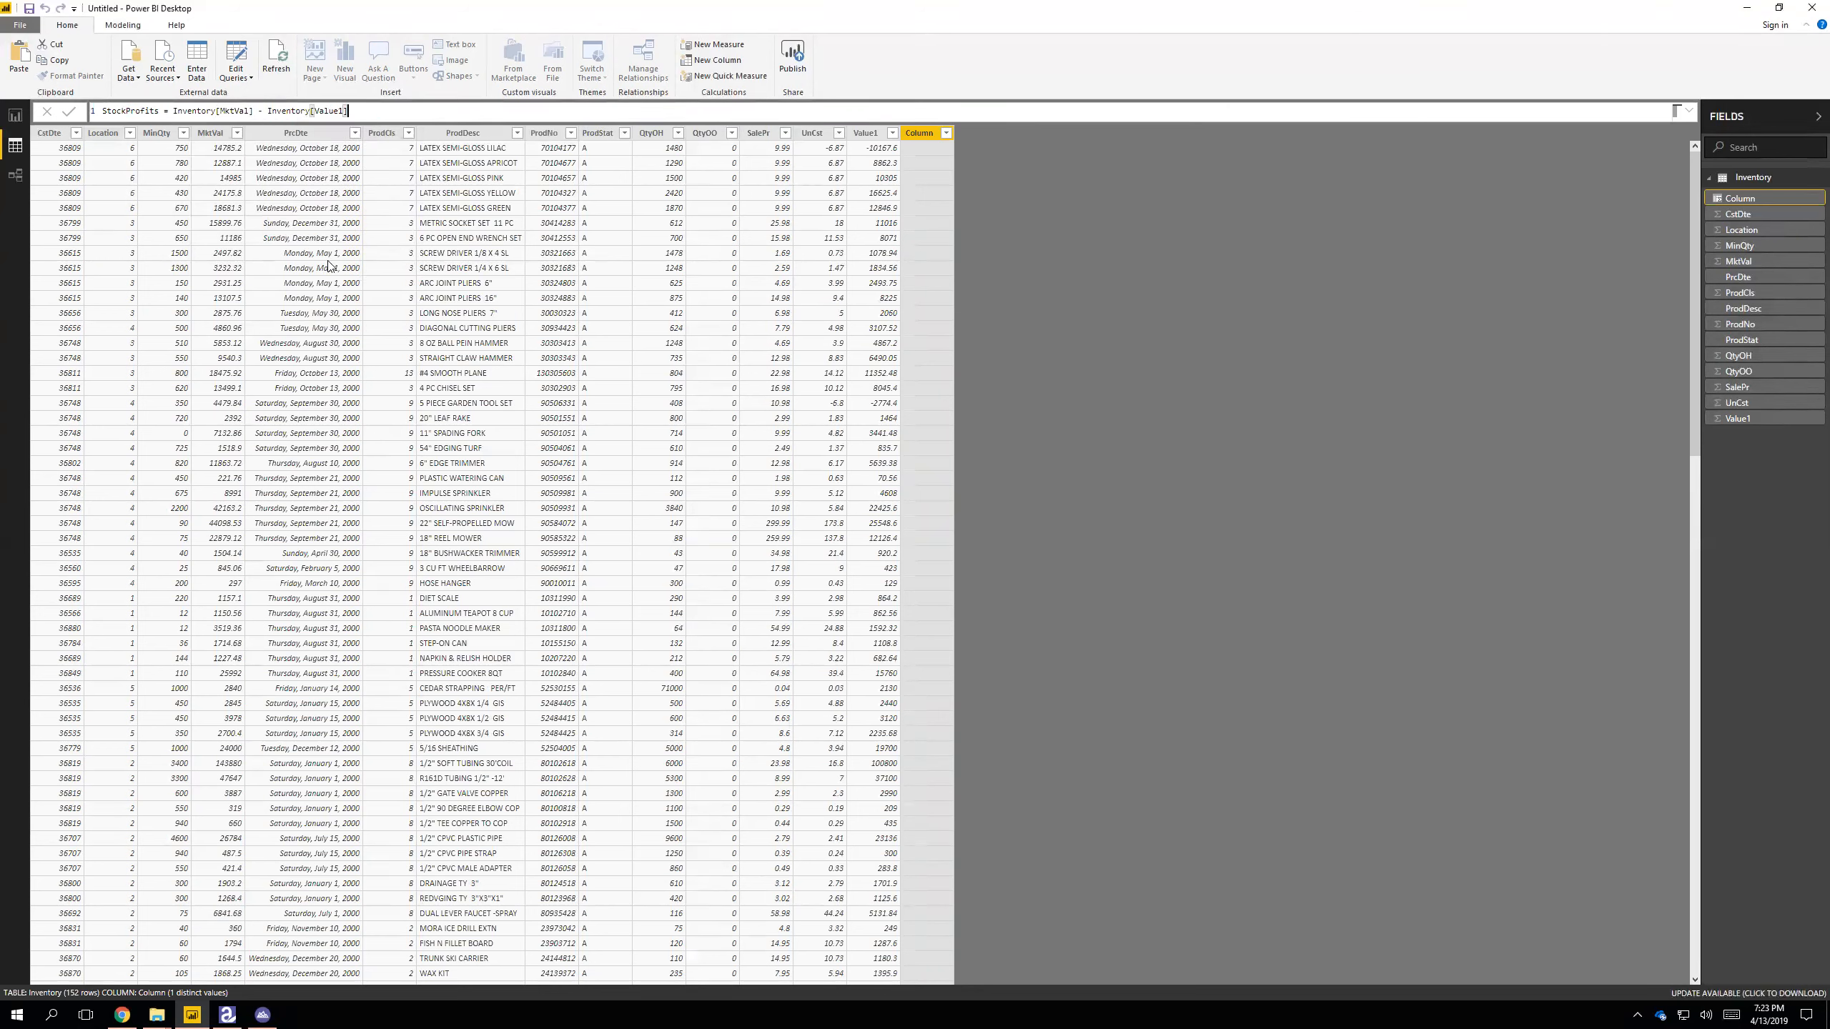
{"action": "key", "text": "Return"}
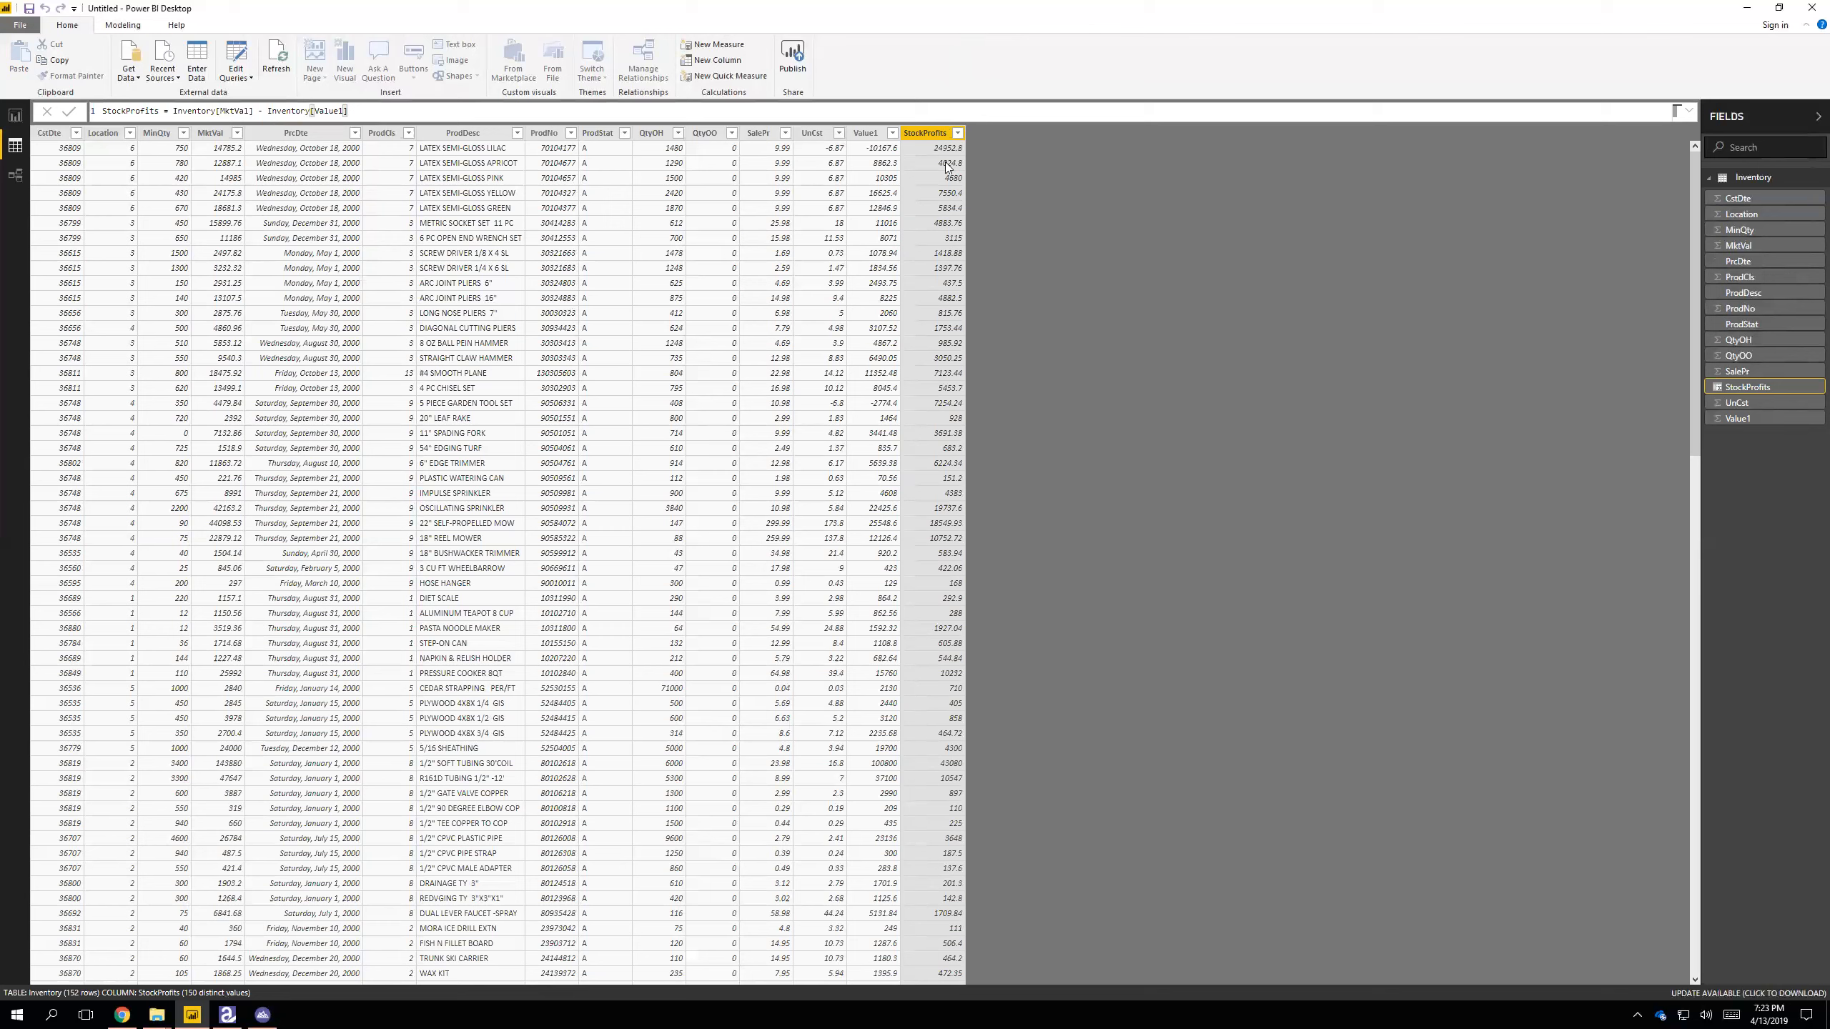
- Add a new calculated column to the Inventory table and name it NewLocation
{"action": "right_click", "coordinate": [935, 136]}
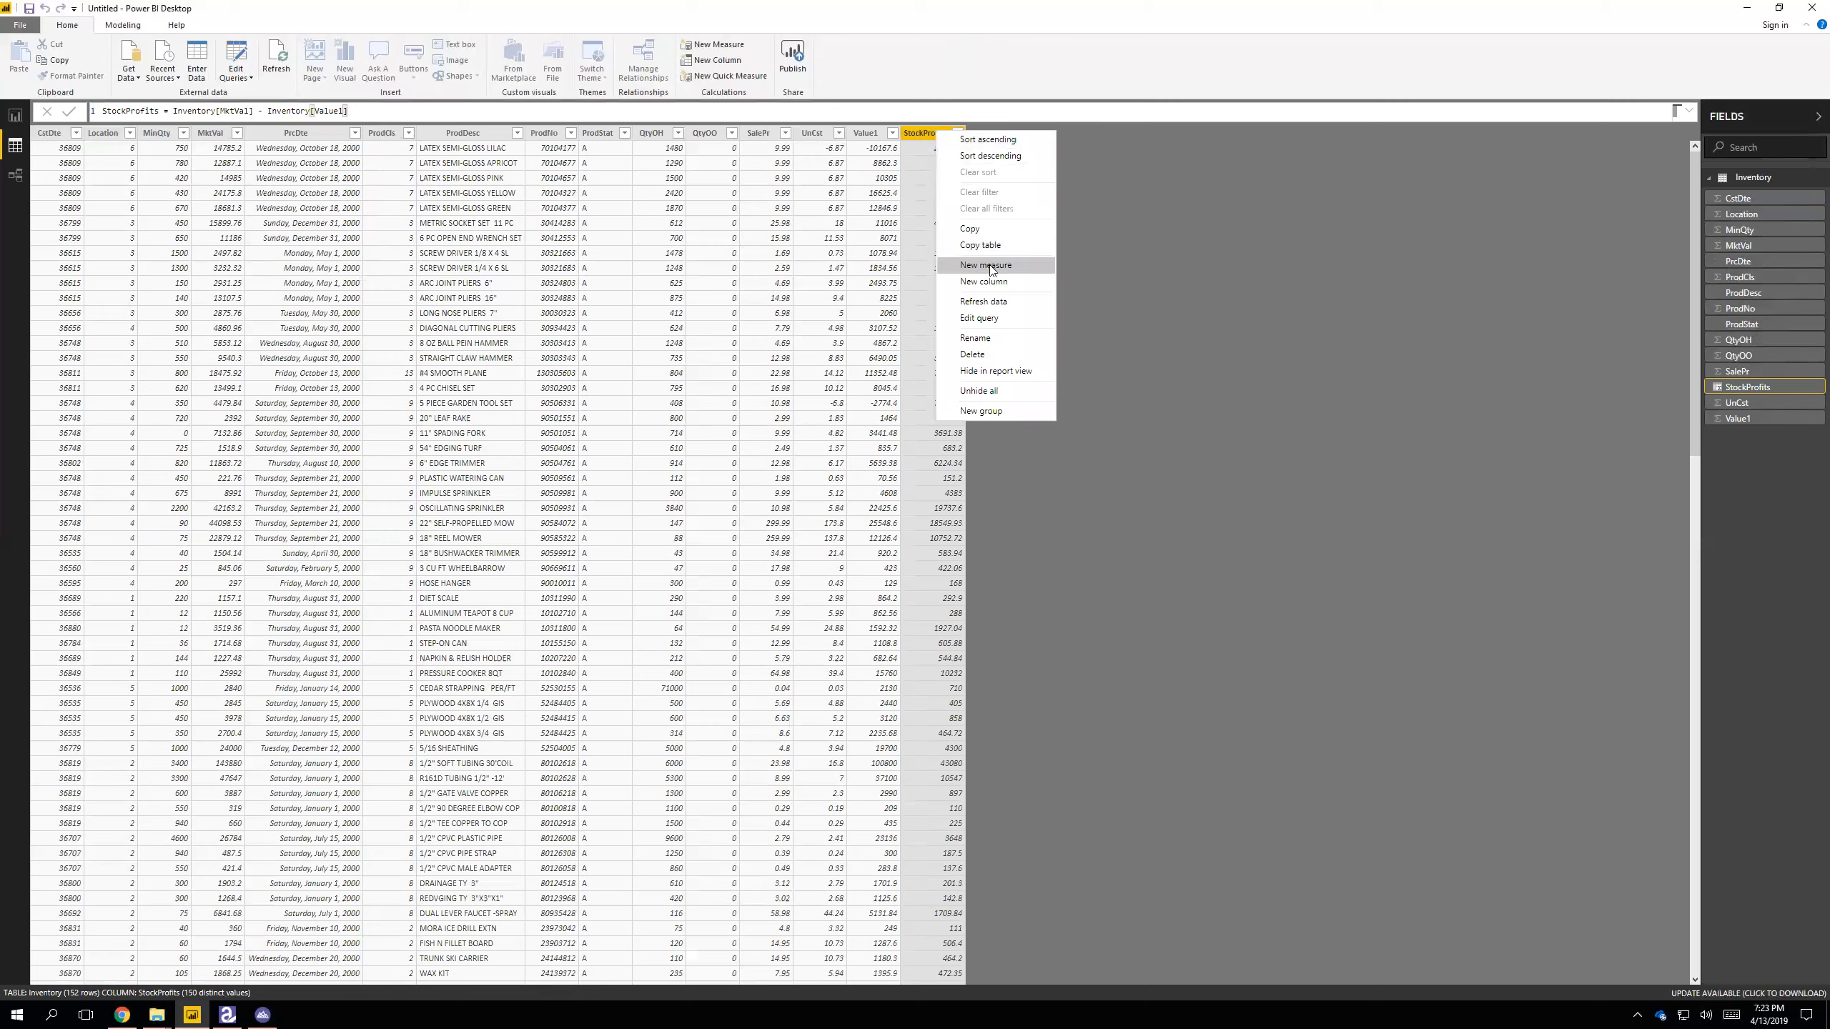
{"action": "left_click", "coordinate": [998, 288]}
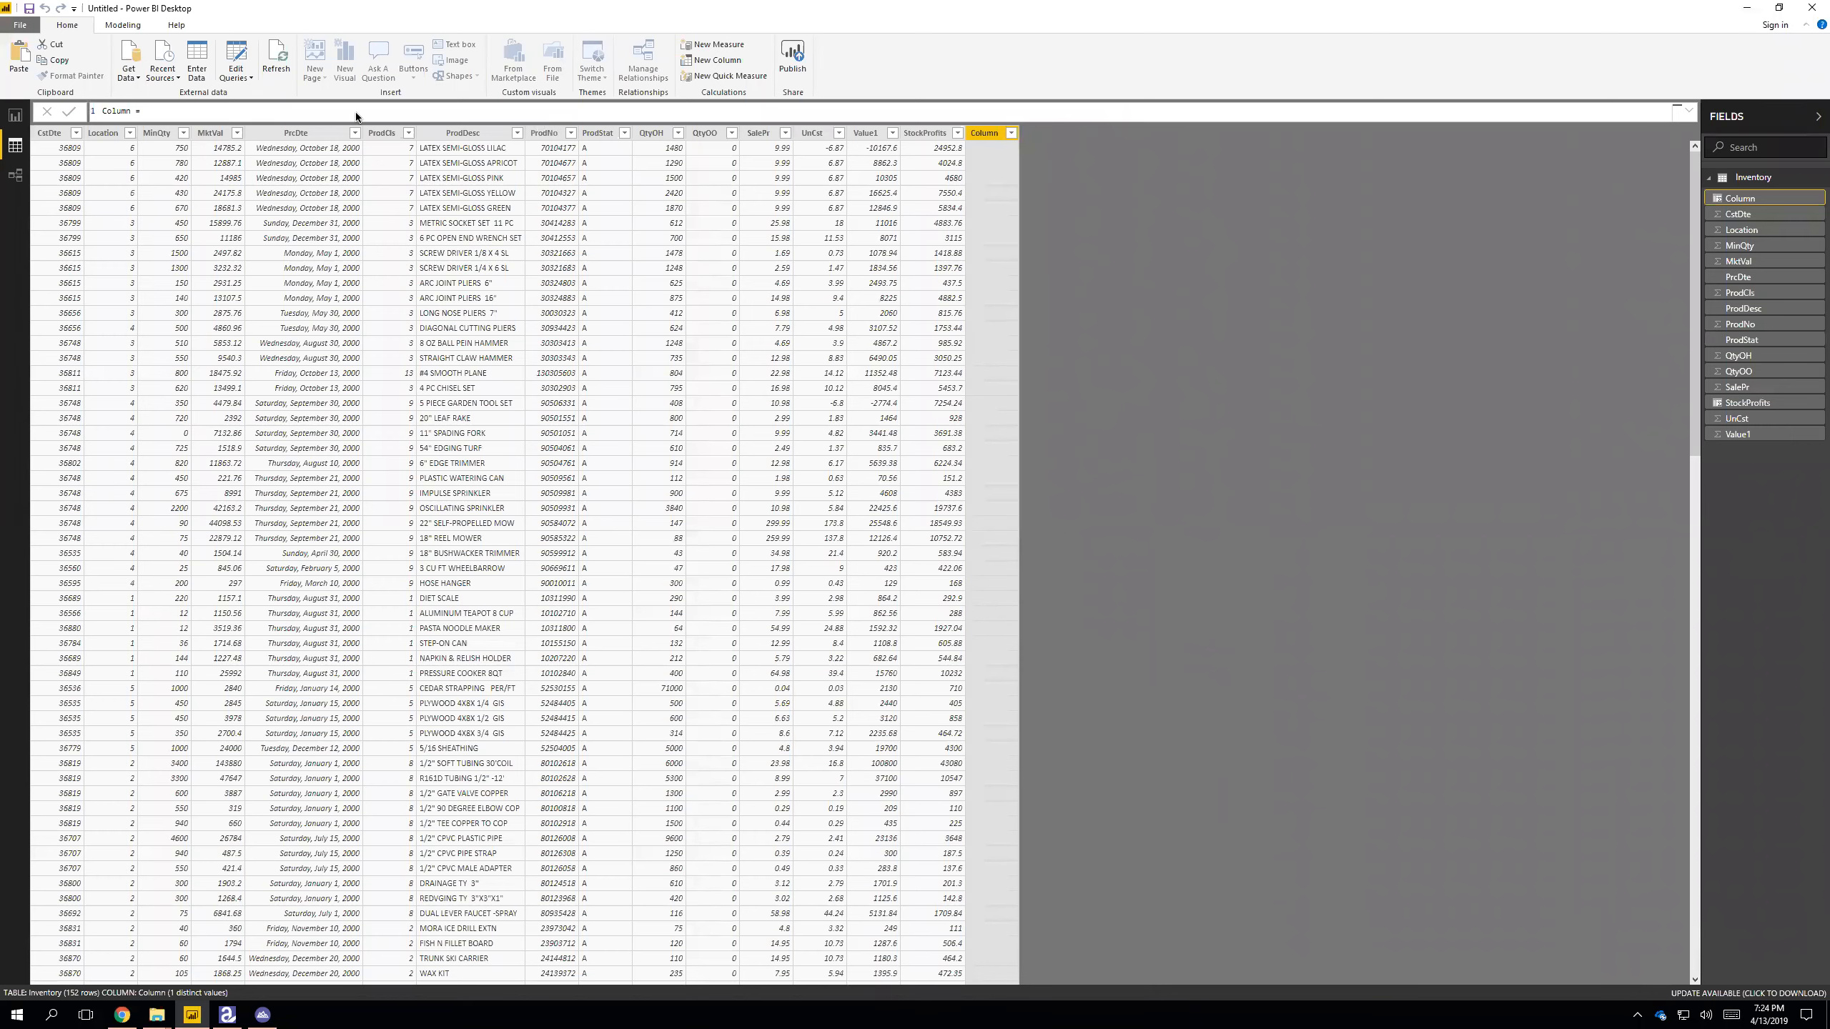
{"action": "triple_click", "coordinate": [105, 117]}
{"action": "type", "text": "NewLocation"}
{"action": "left_click", "coordinate": [130, 136]}
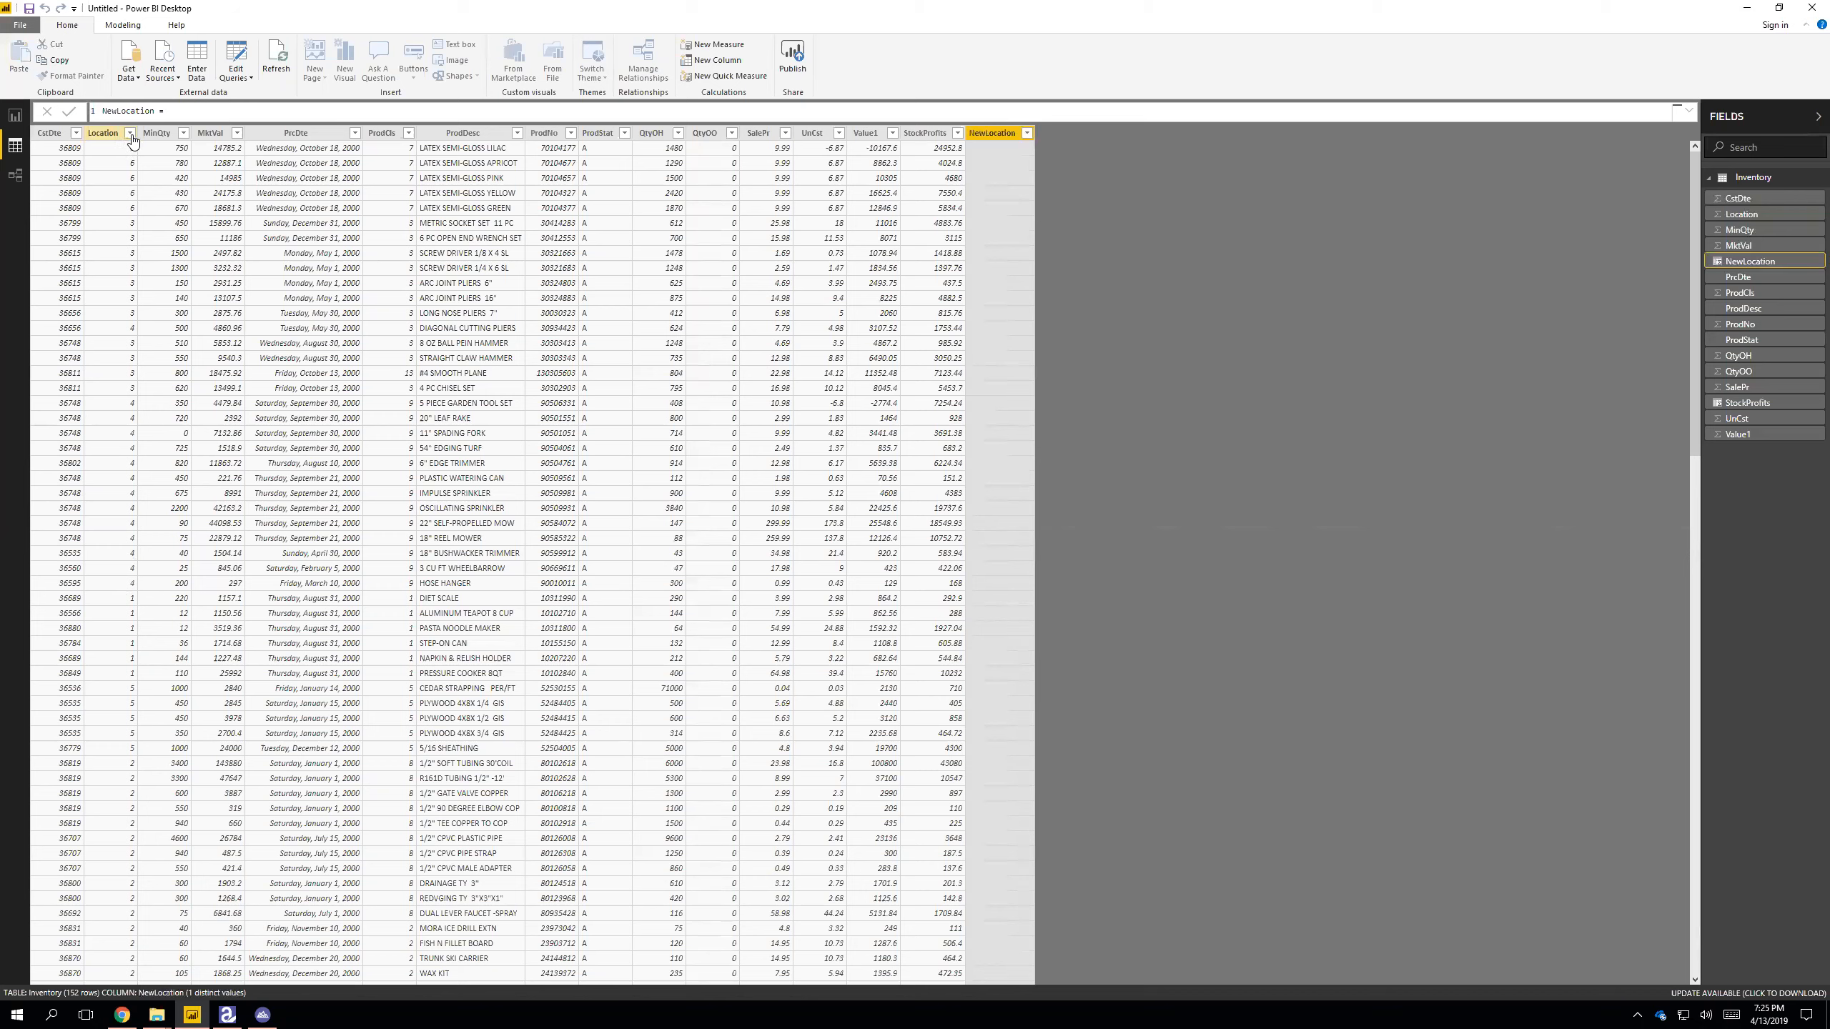
{"action": "left_click", "coordinate": [111, 140]}
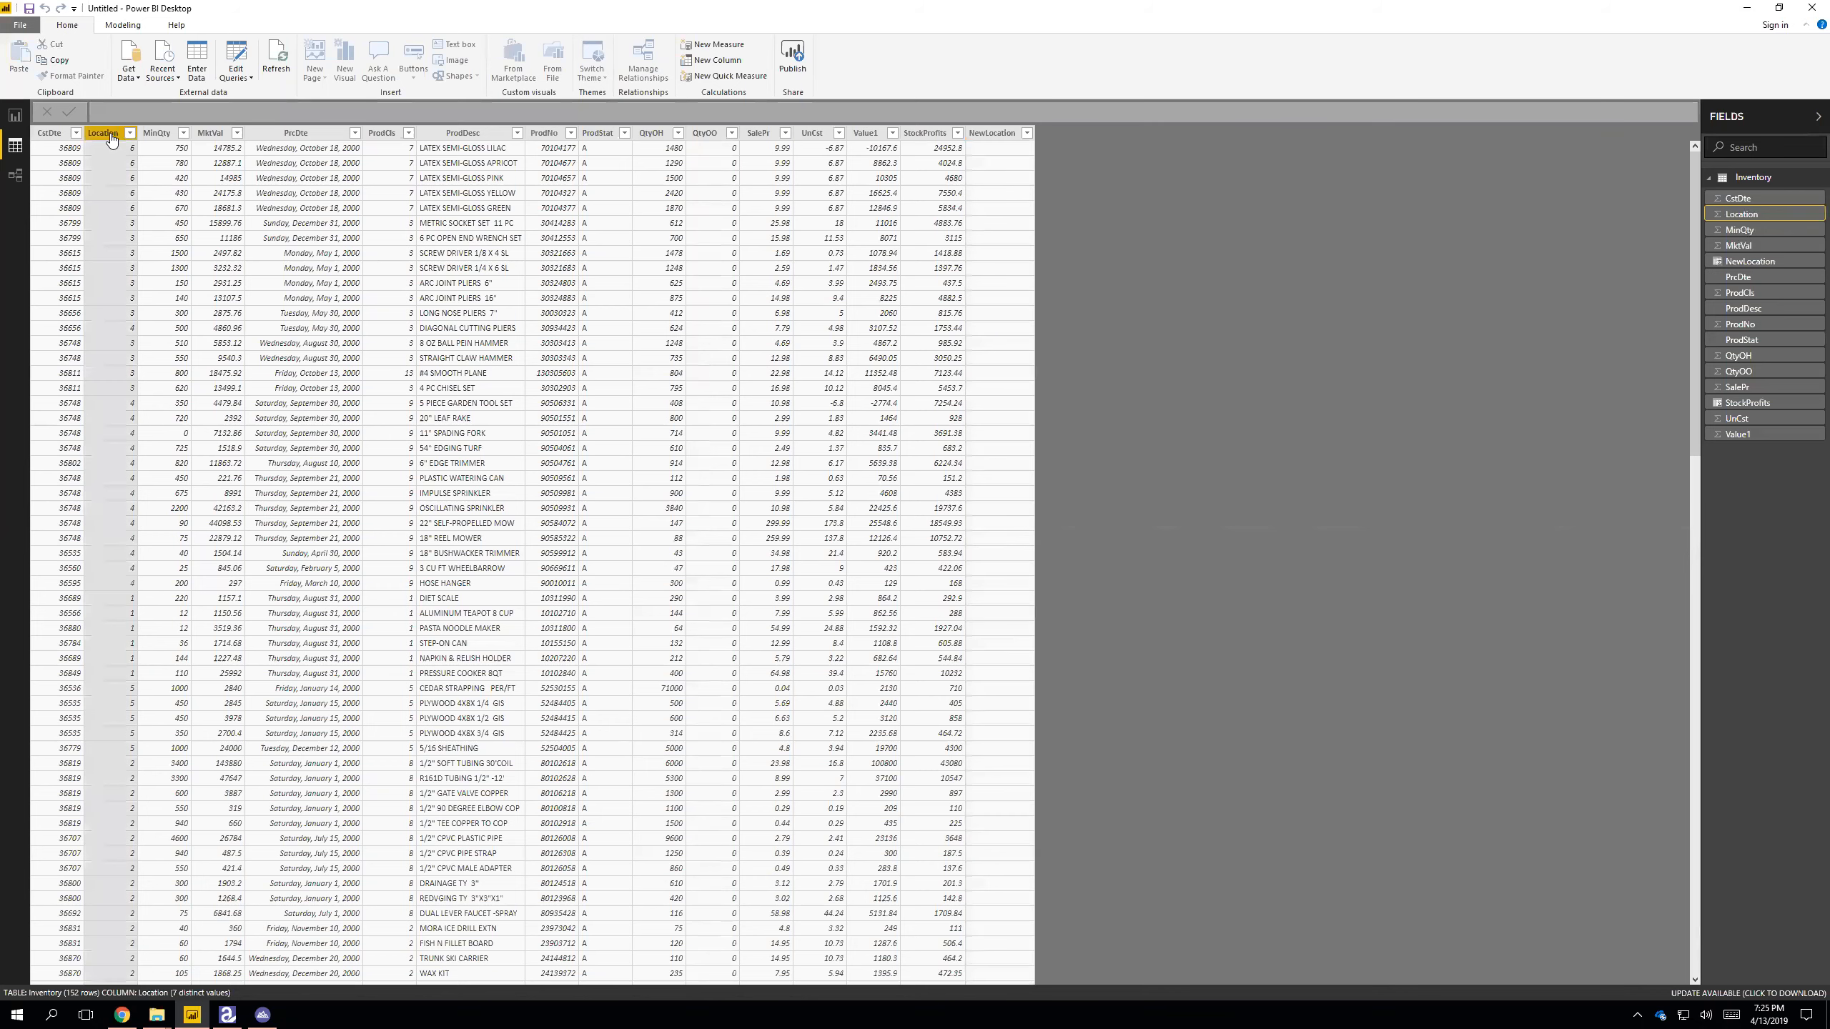
{"action": "right_click", "coordinate": [112, 140]}
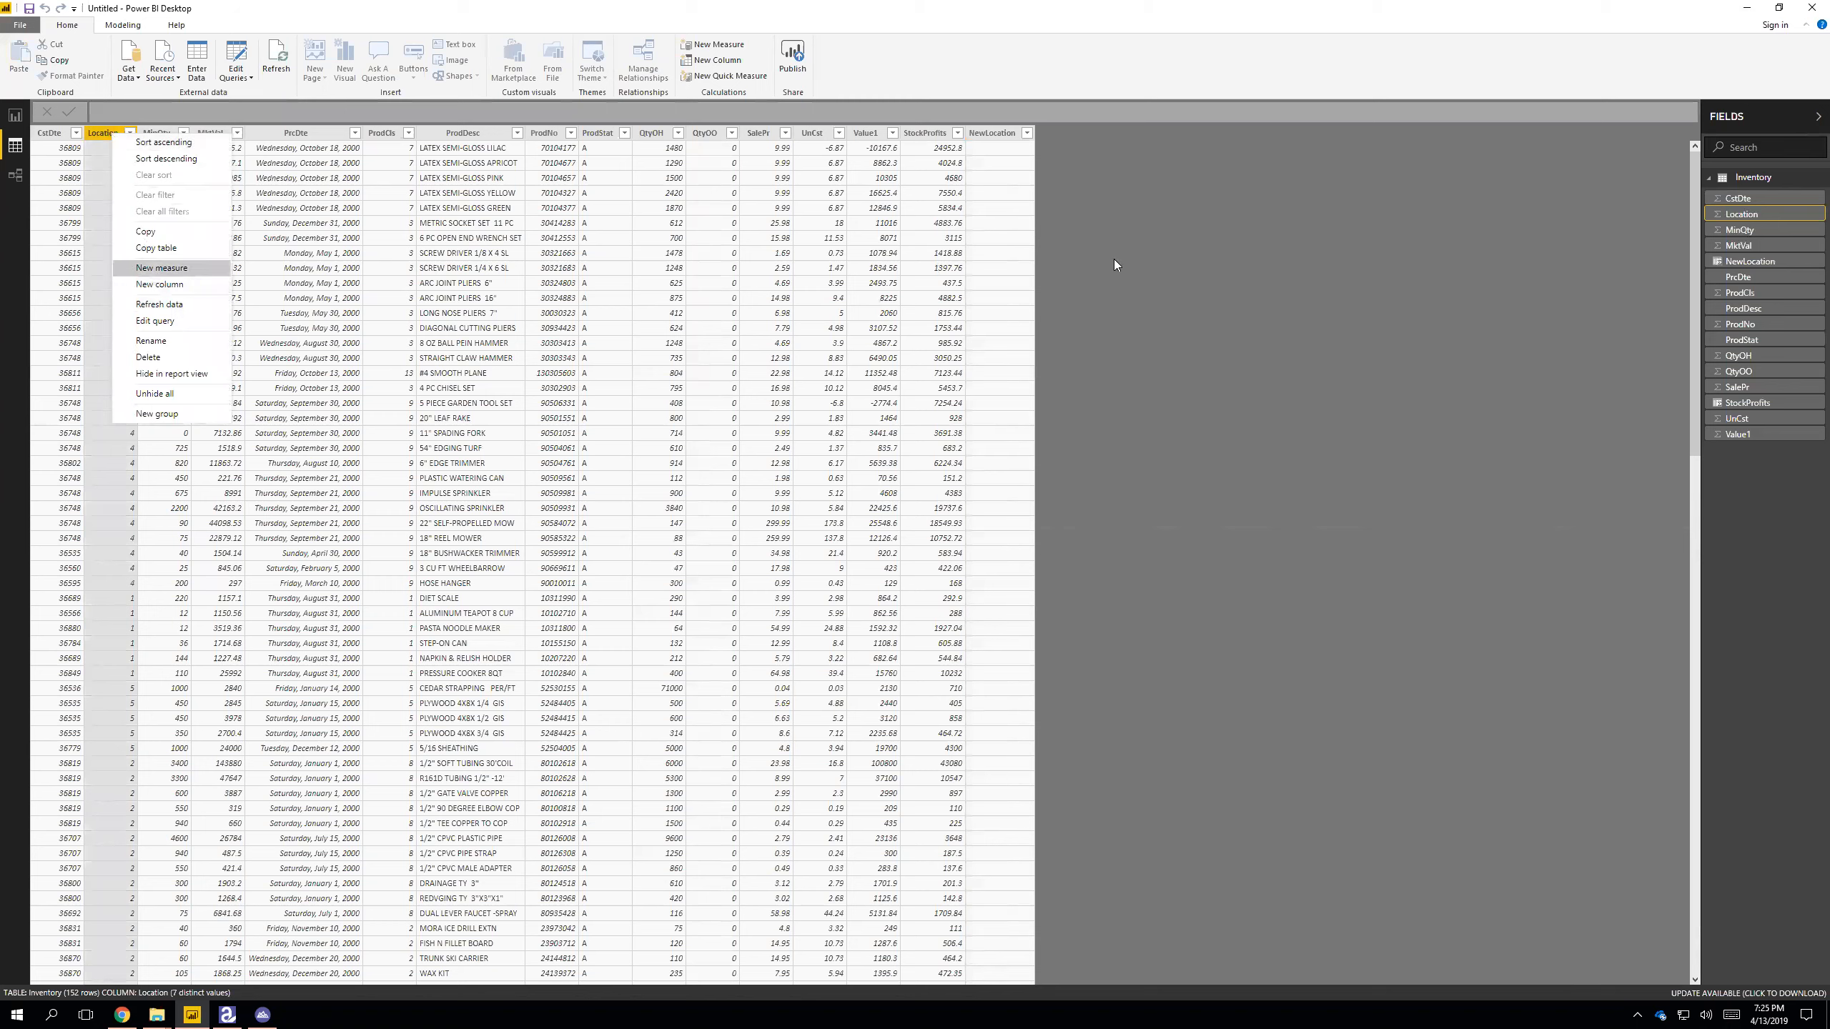
{"action": "left_click", "coordinate": [1275, 275]}
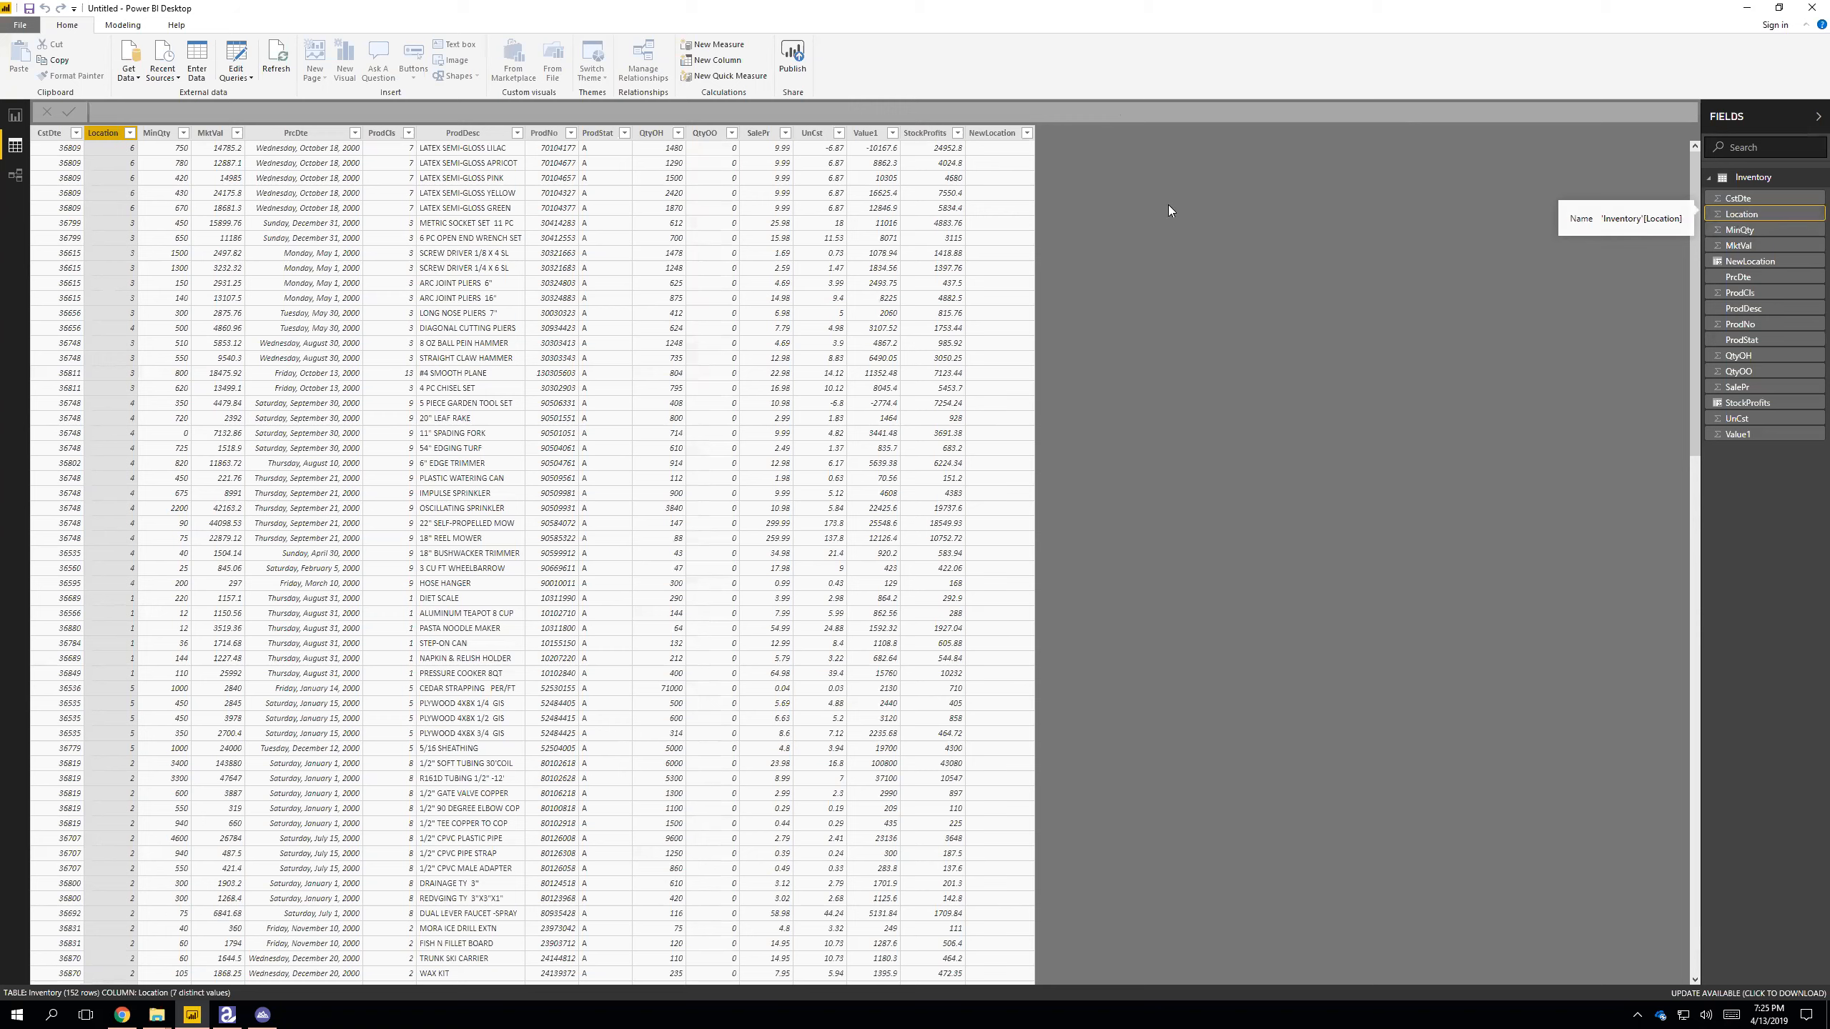
- Define the NewLocation column as right("0"&format(Inventory[Location], "General Number"),2) and commit the formula
{"action": "left_click", "coordinate": [993, 134]}
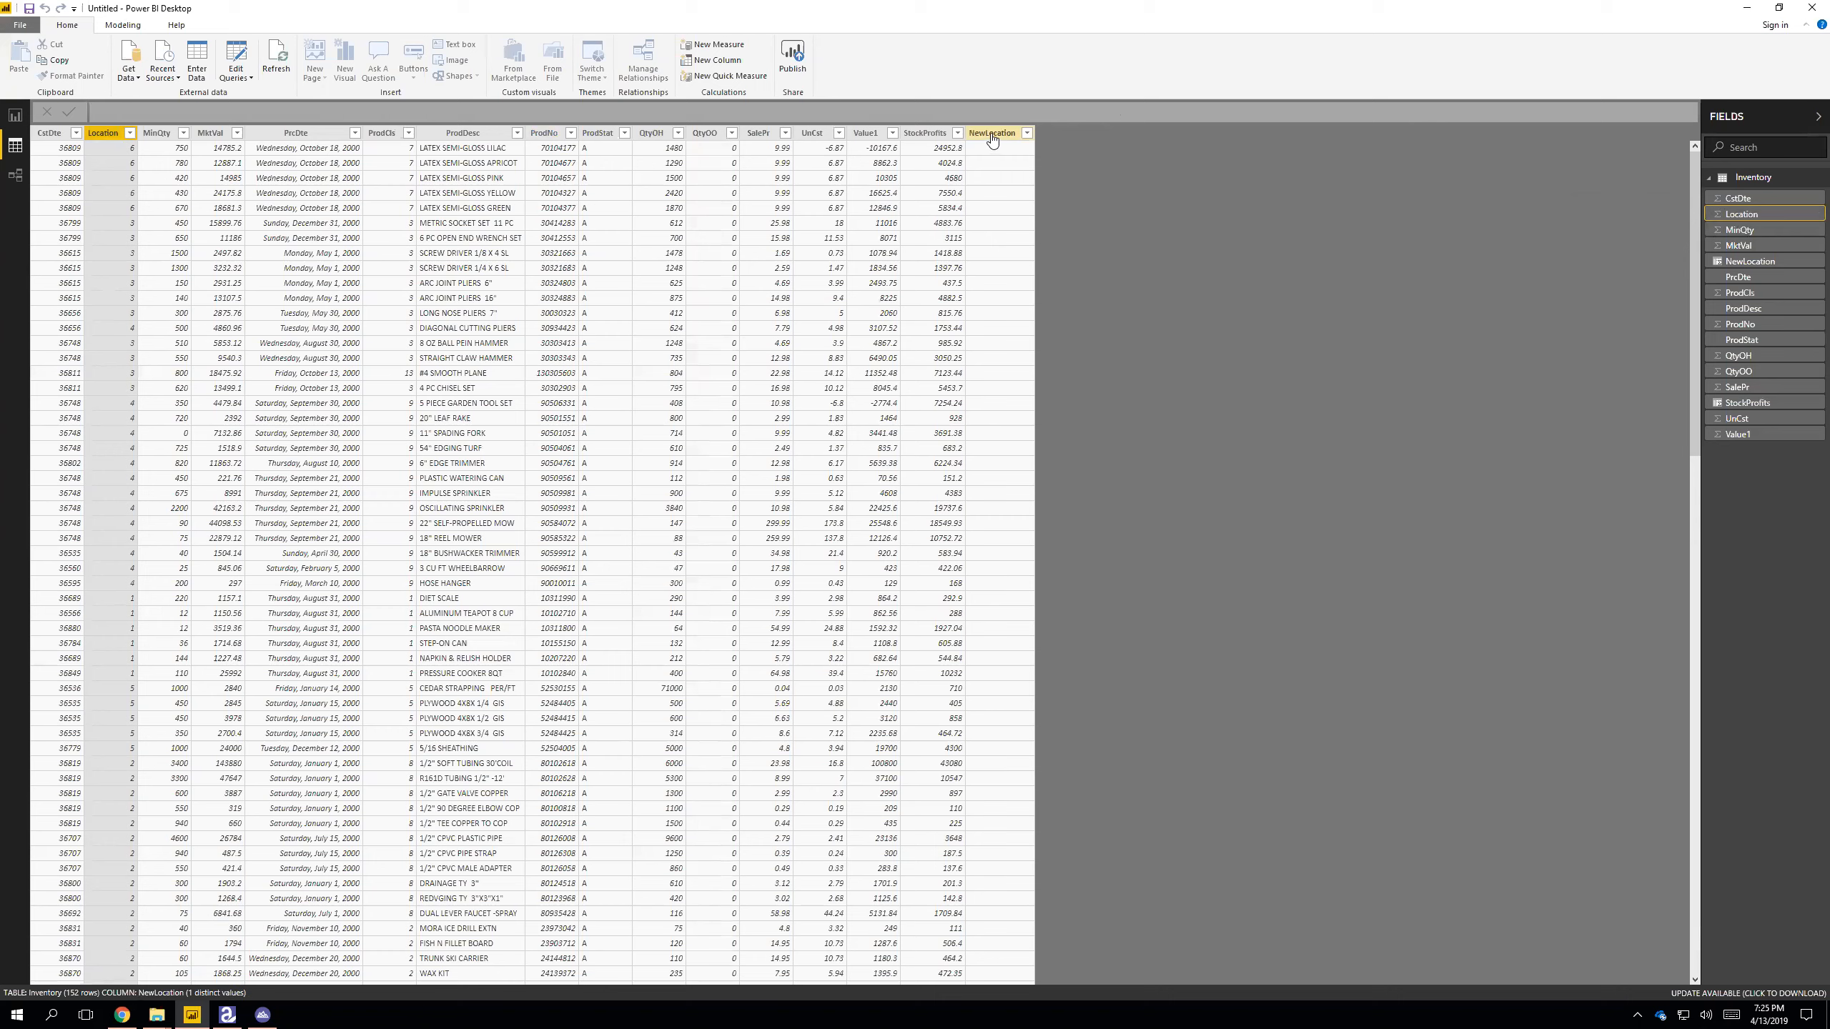
{"action": "left_click", "coordinate": [611, 109]}
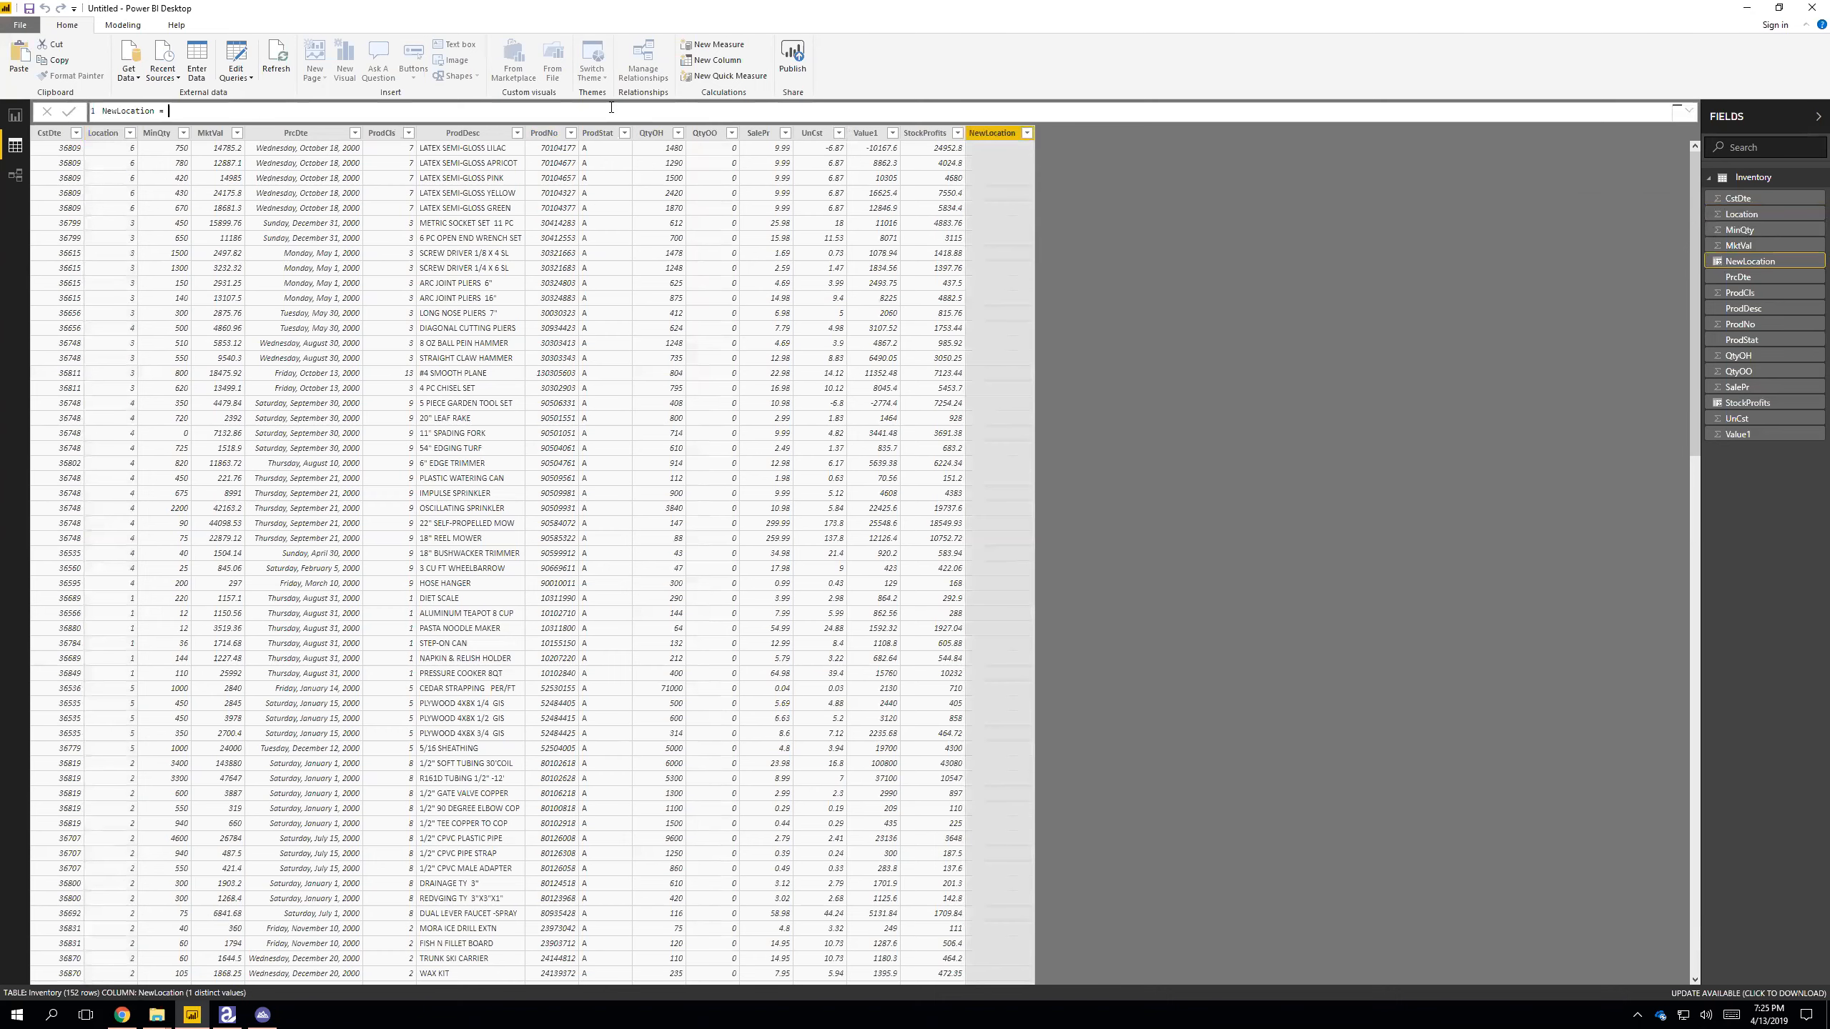
{"action": "type", "text": "right(\"0"}
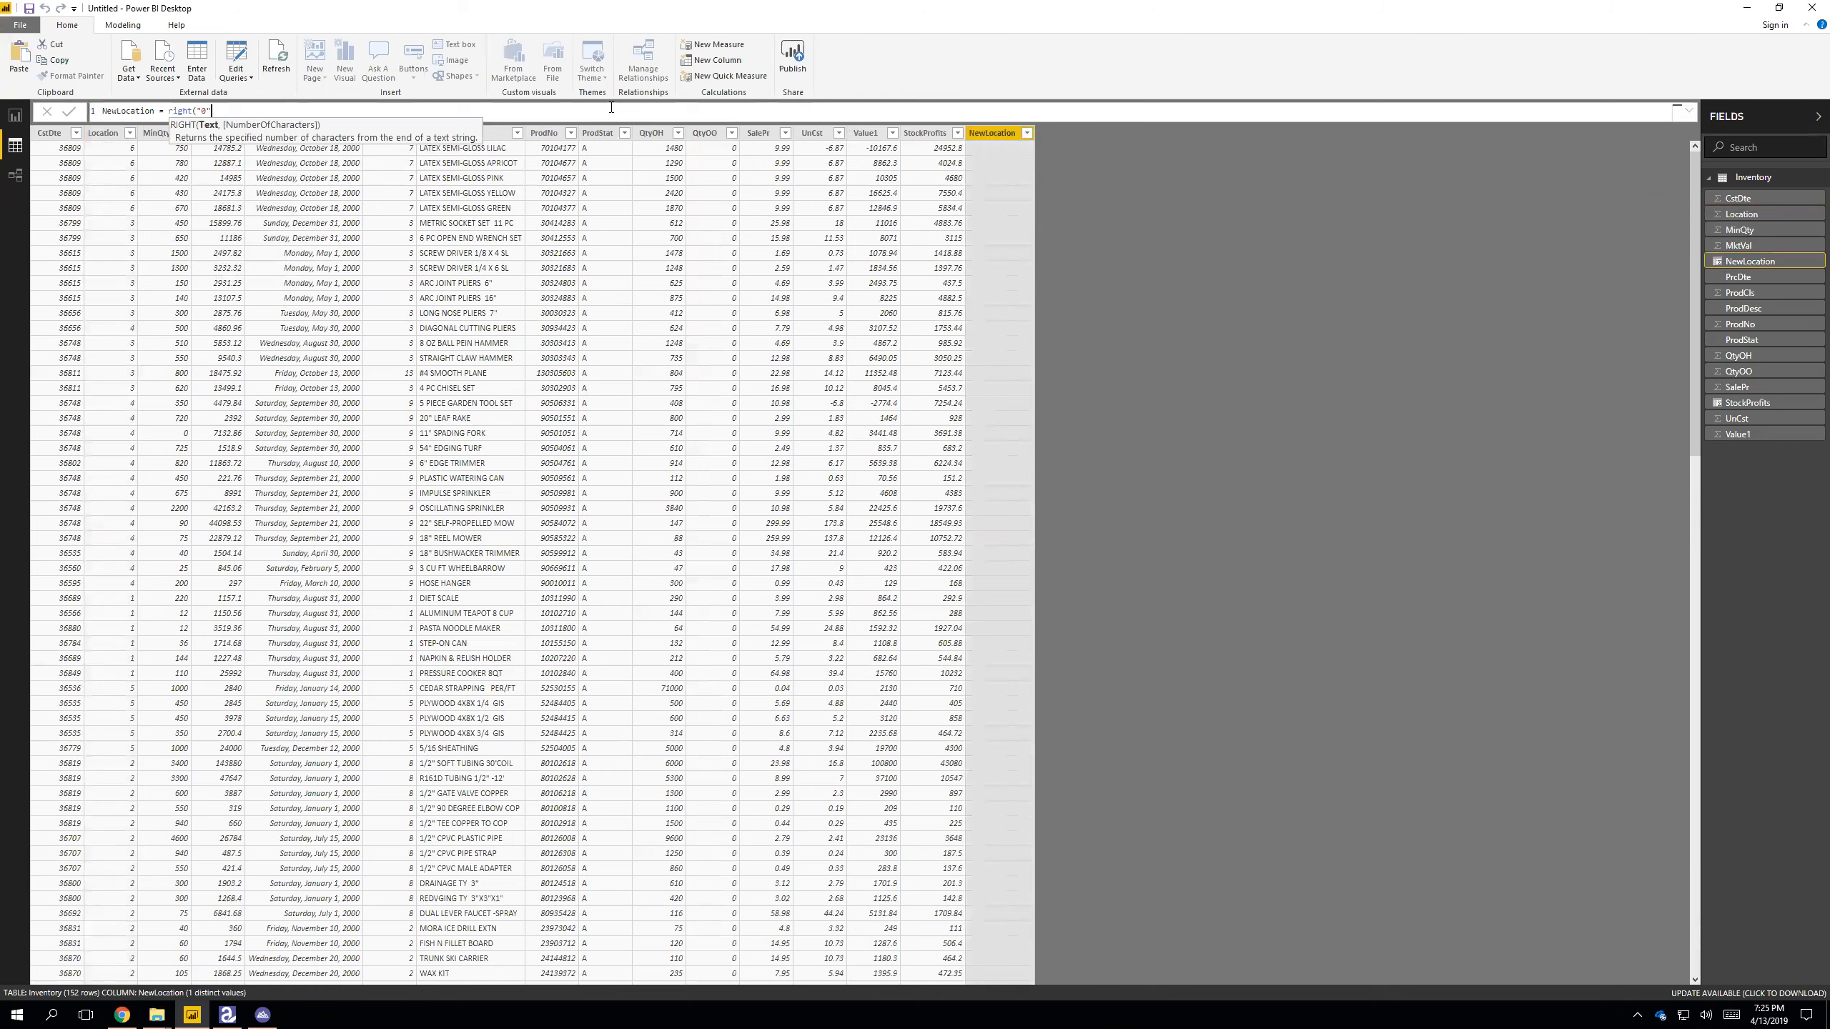
{"action": "type", "text": "format("}
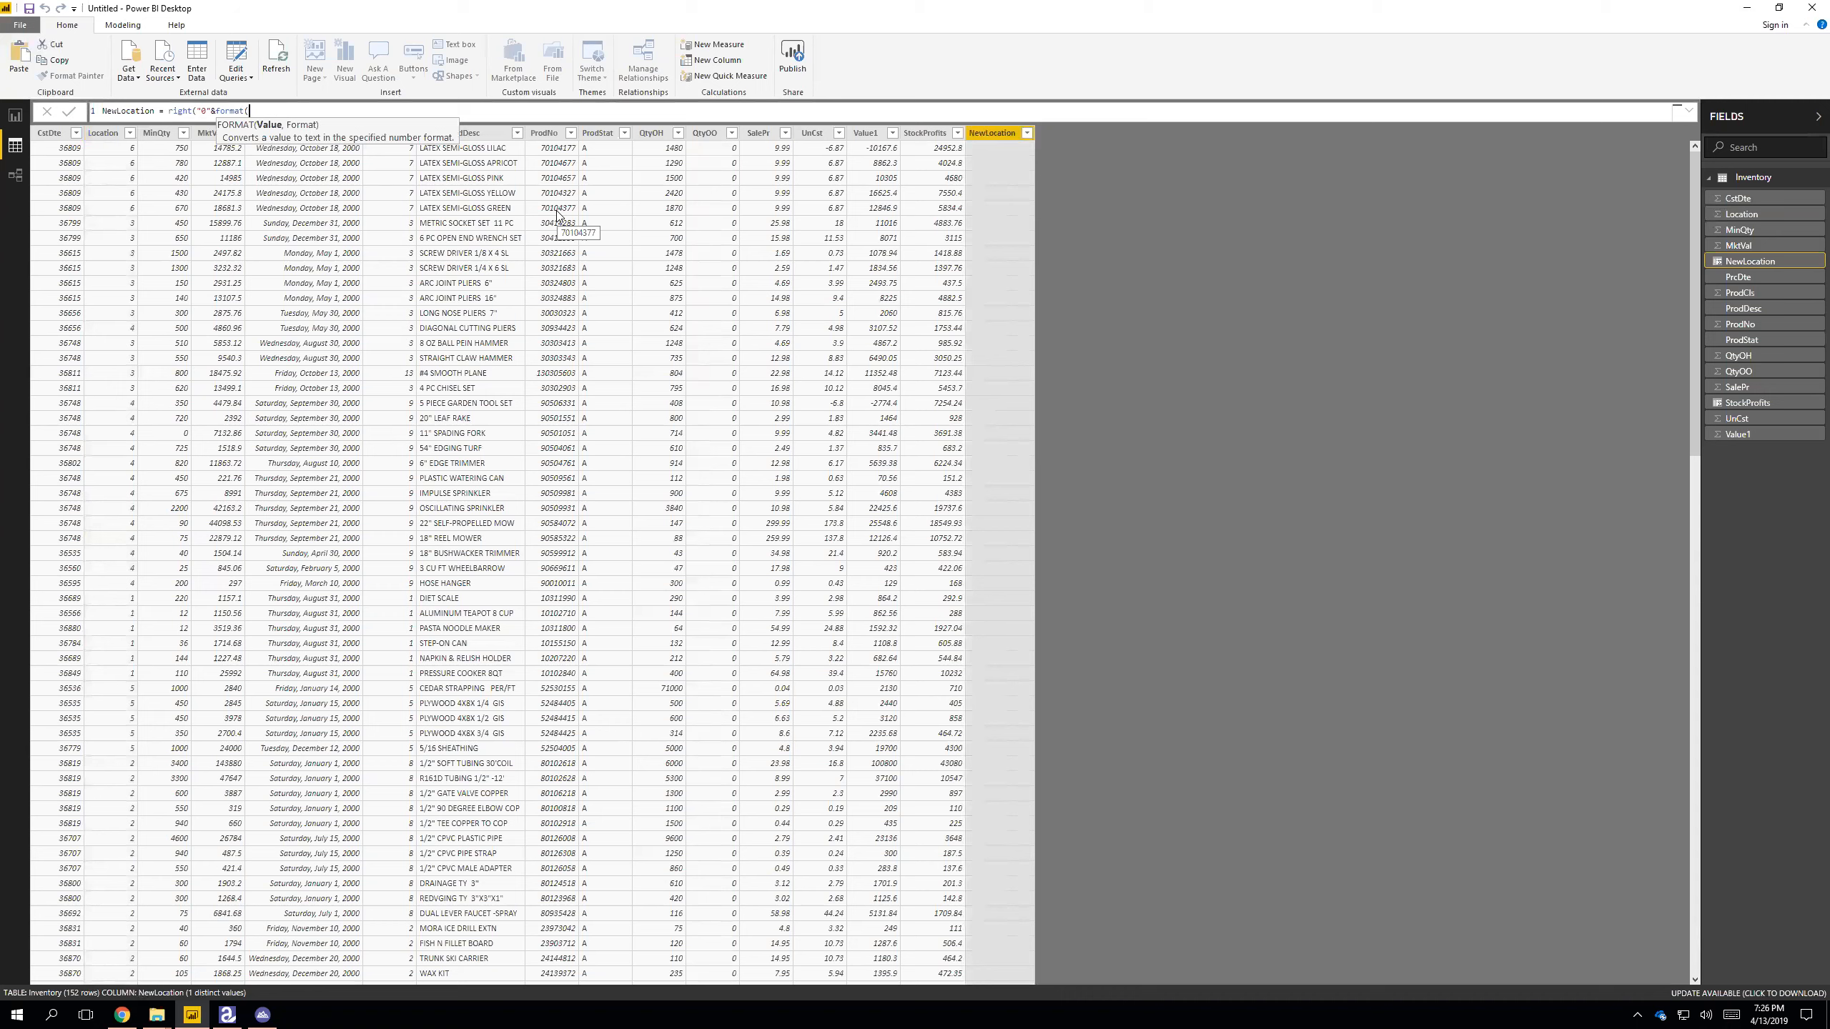
{"action": "type", "text": "inventory"}
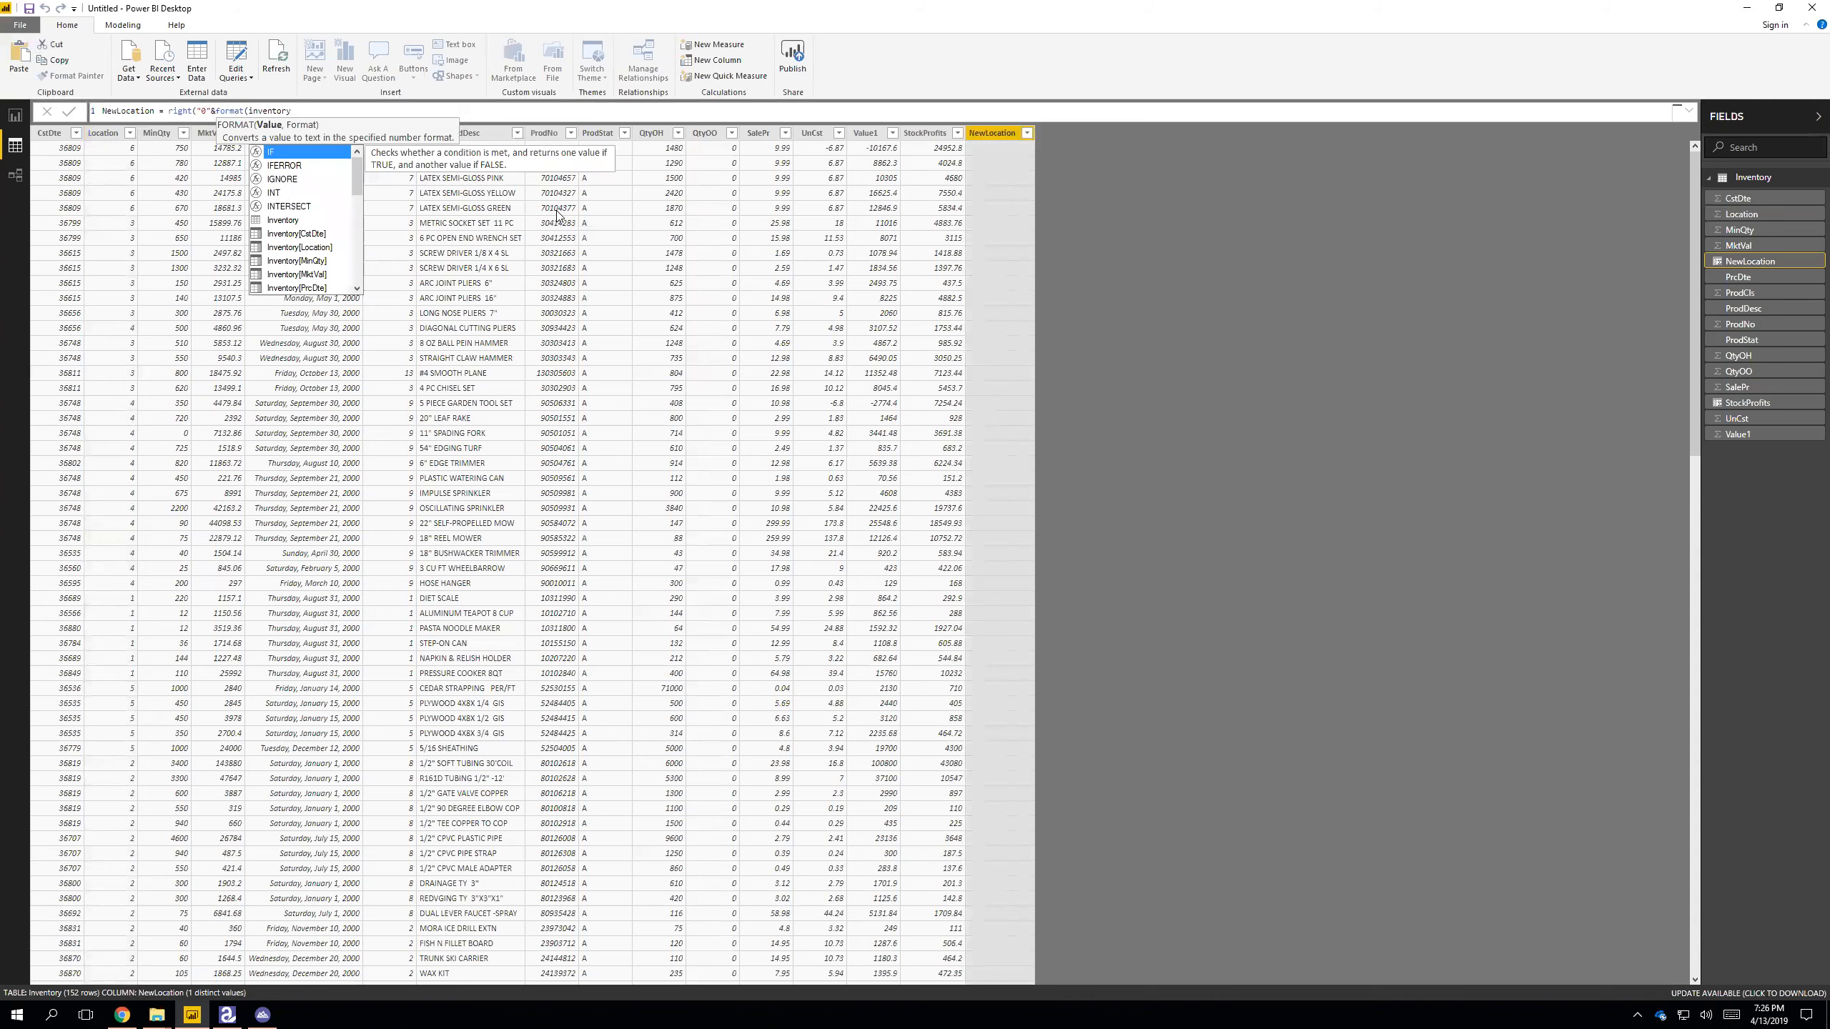
{"action": "key", "text": "Down"}
{"action": "key", "text": "Down"}
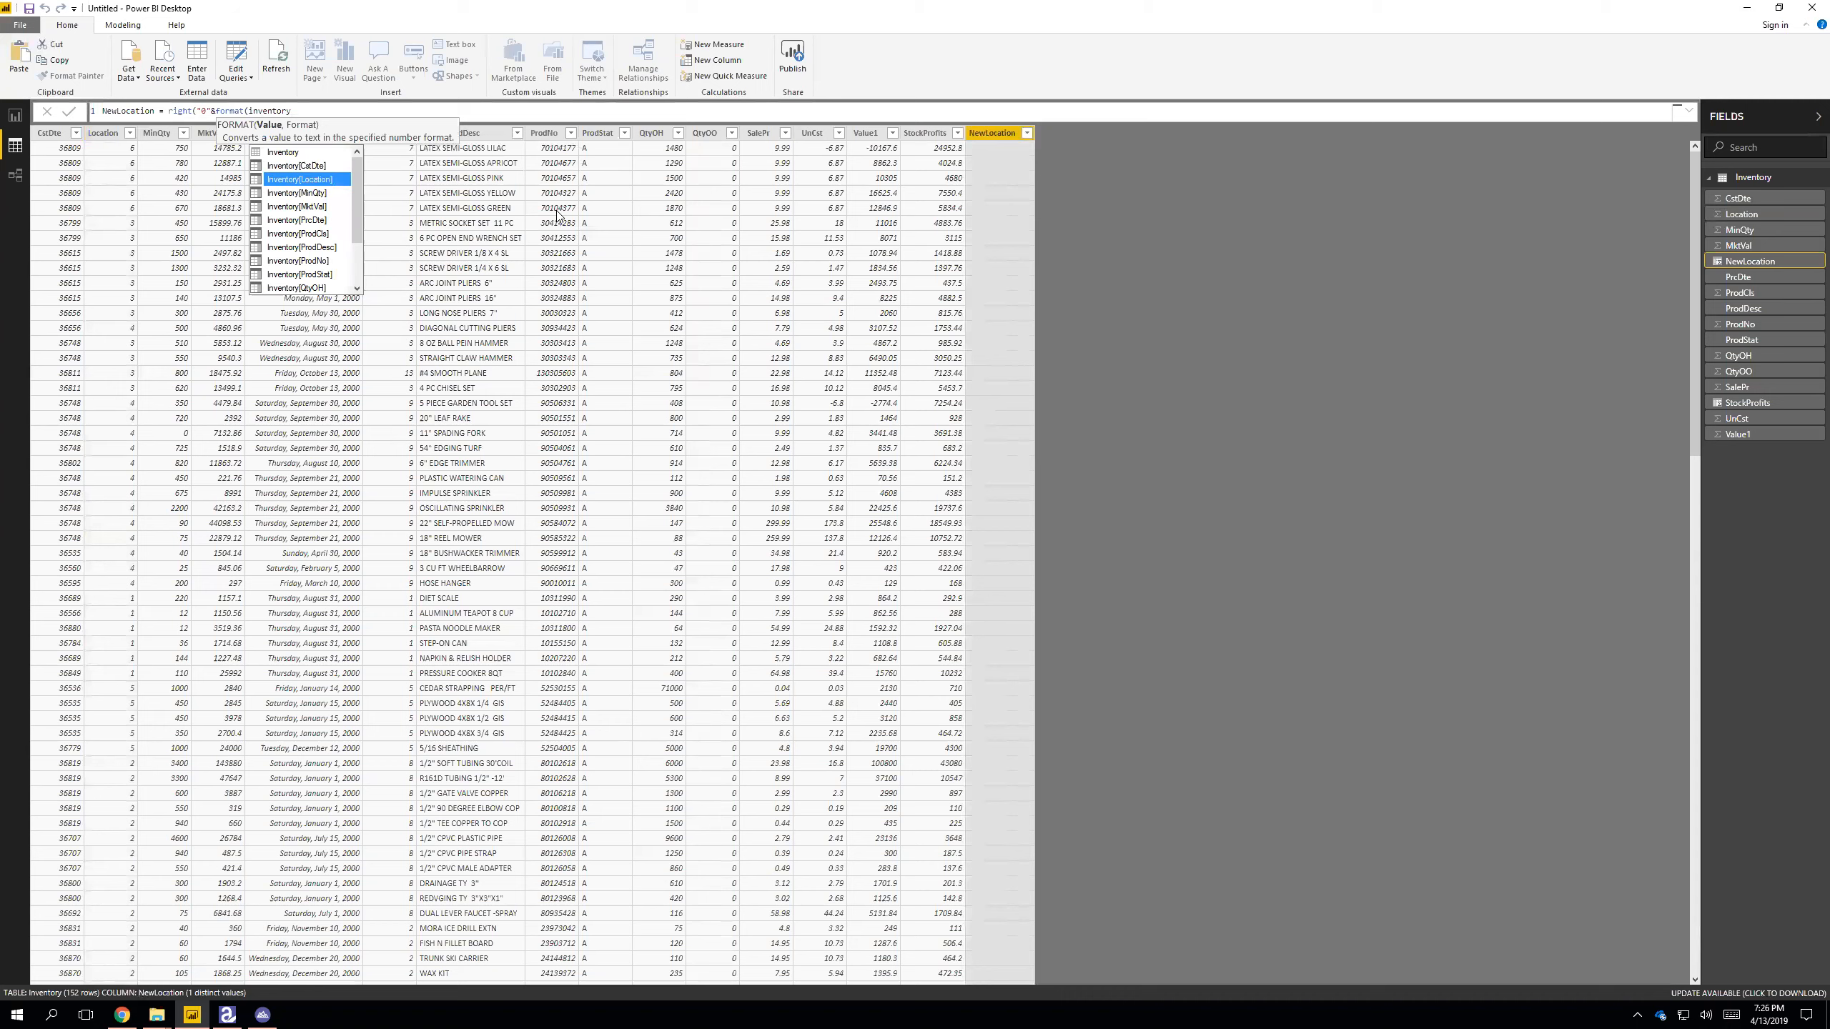
{"action": "key", "text": "Tab"}
{"action": "type", "text": ","}
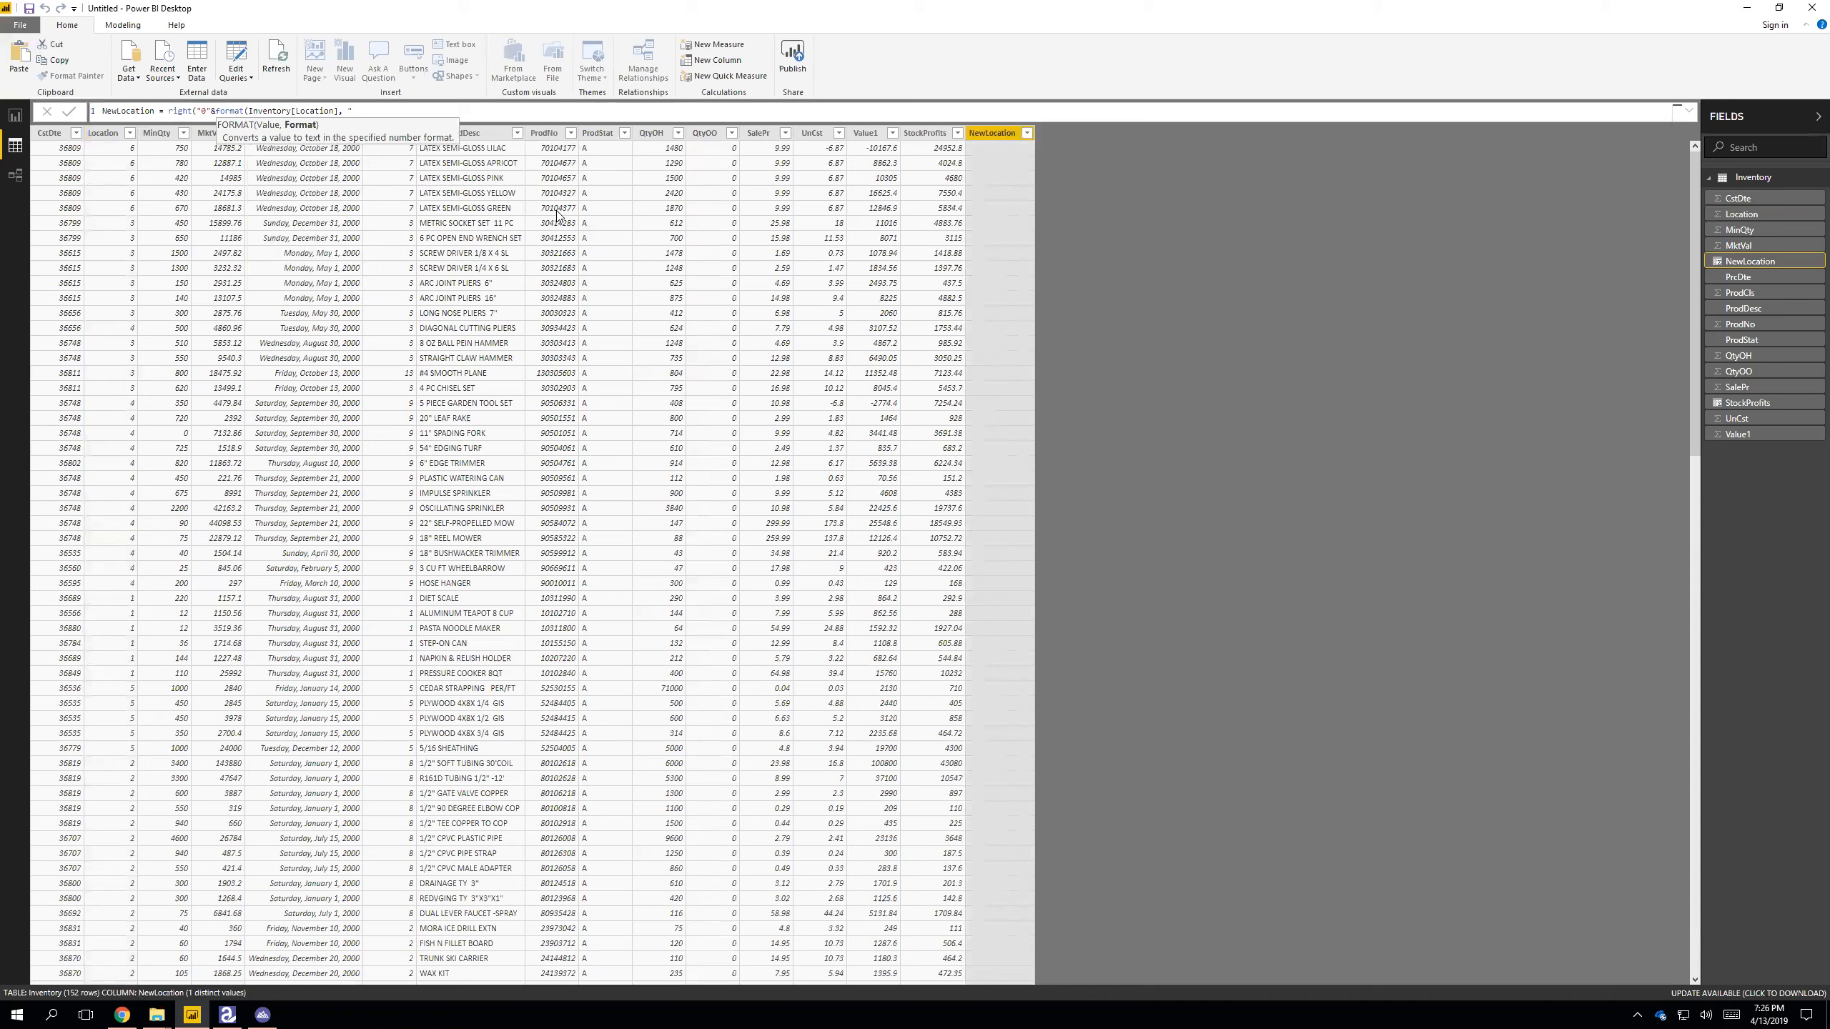
{"action": "type", "text": "General Number\")"}
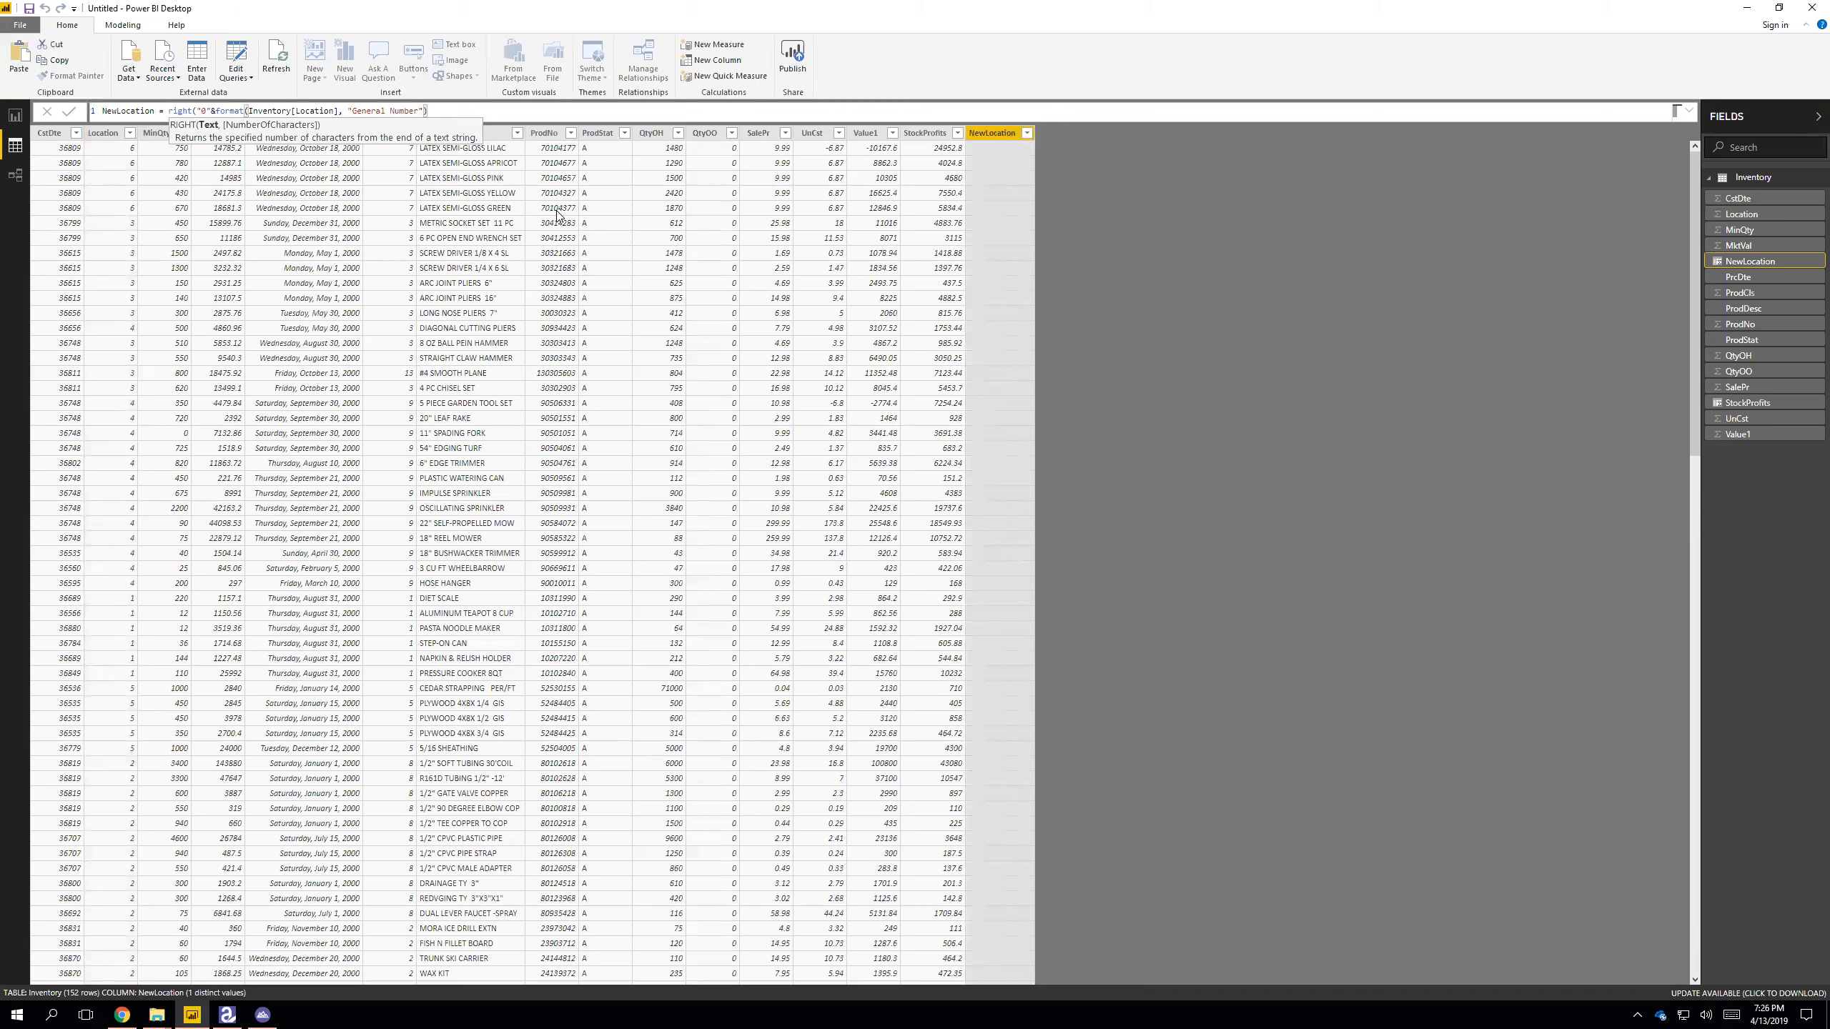
{"action": "type", "text": ",2)"}
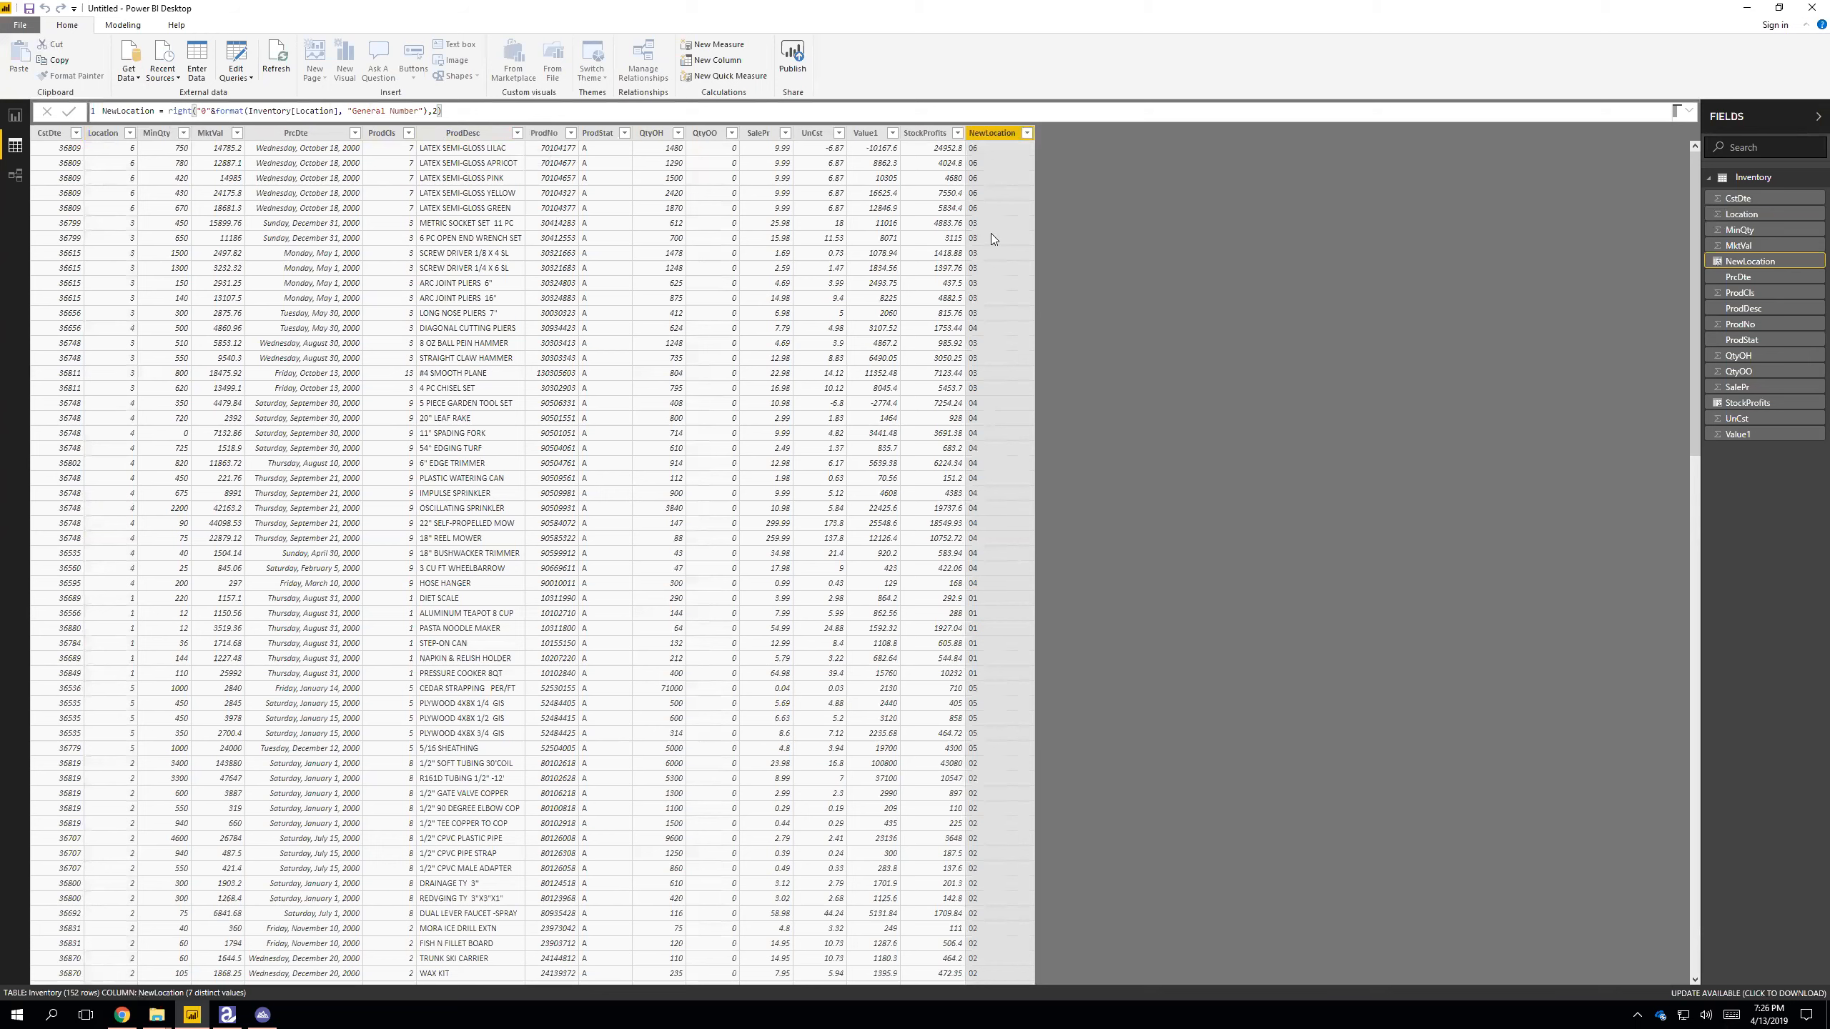
- Filter the Inventory table to NewLocation 22 to check that row, and restore all locations
{"action": "left_click", "coordinate": [1027, 134]}
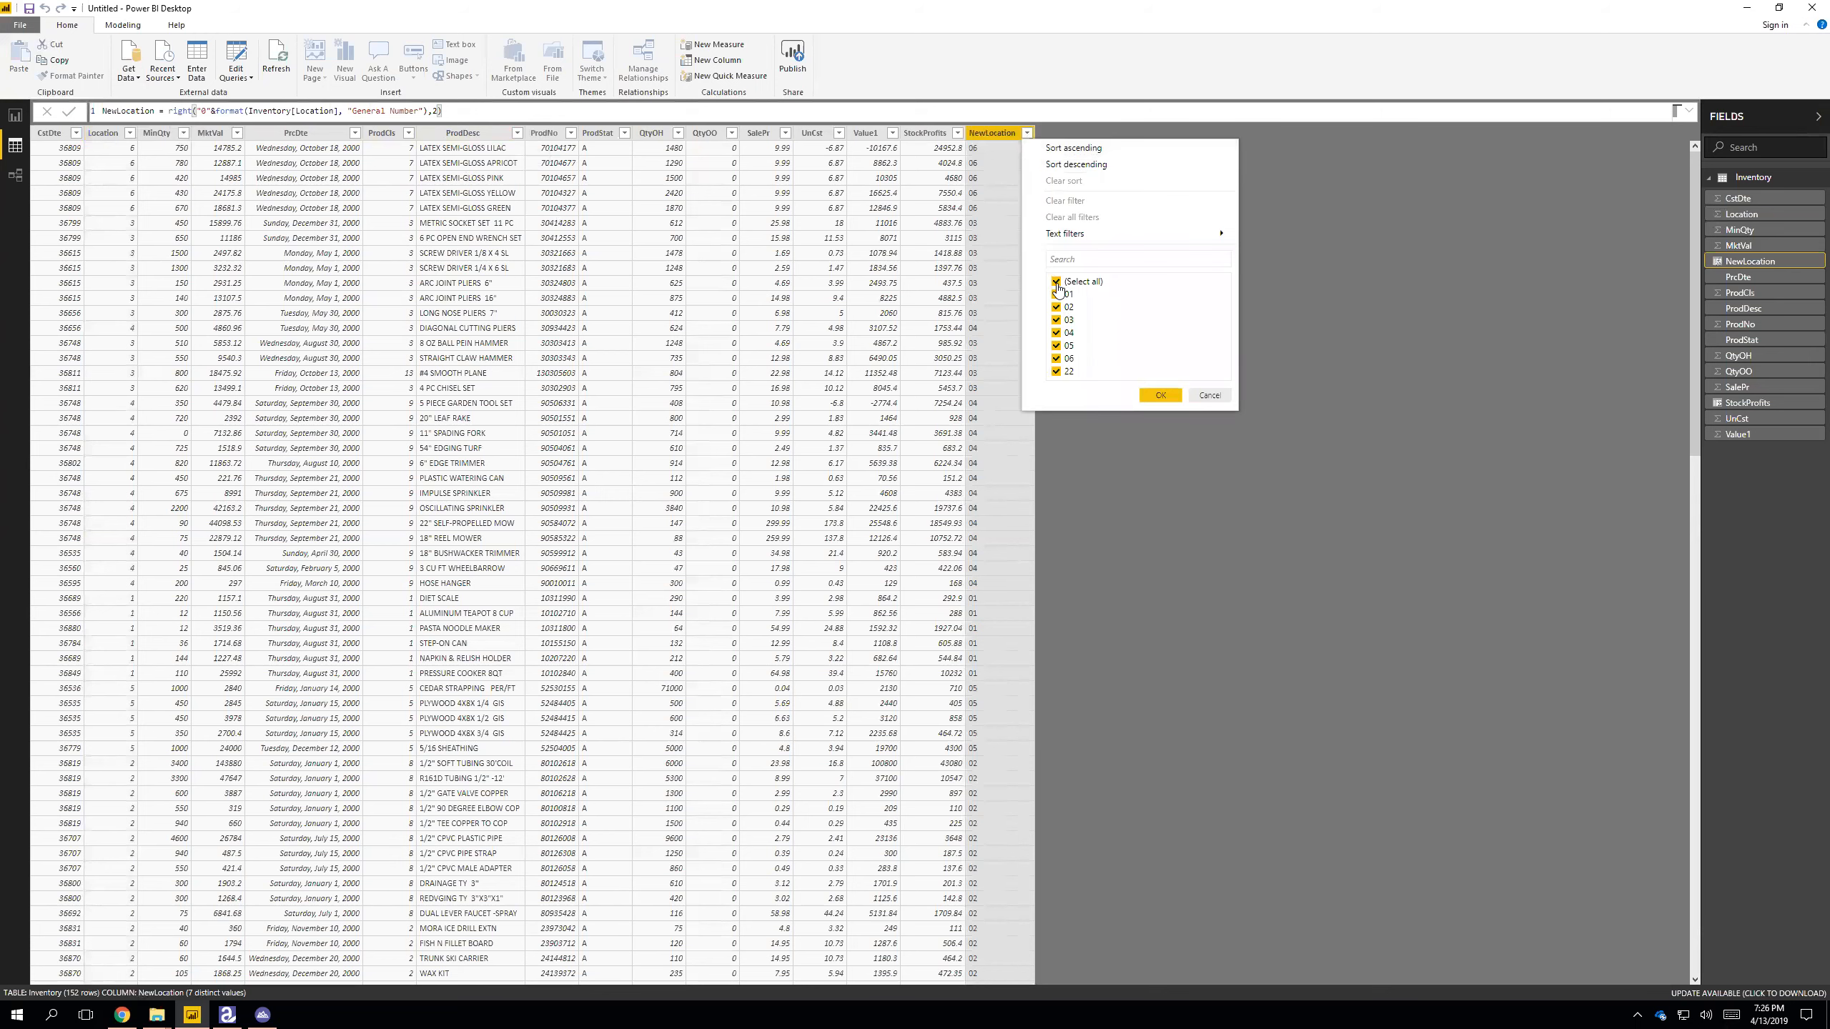
{"action": "left_click", "coordinate": [1057, 371]}
{"action": "left_click", "coordinate": [1160, 395]}
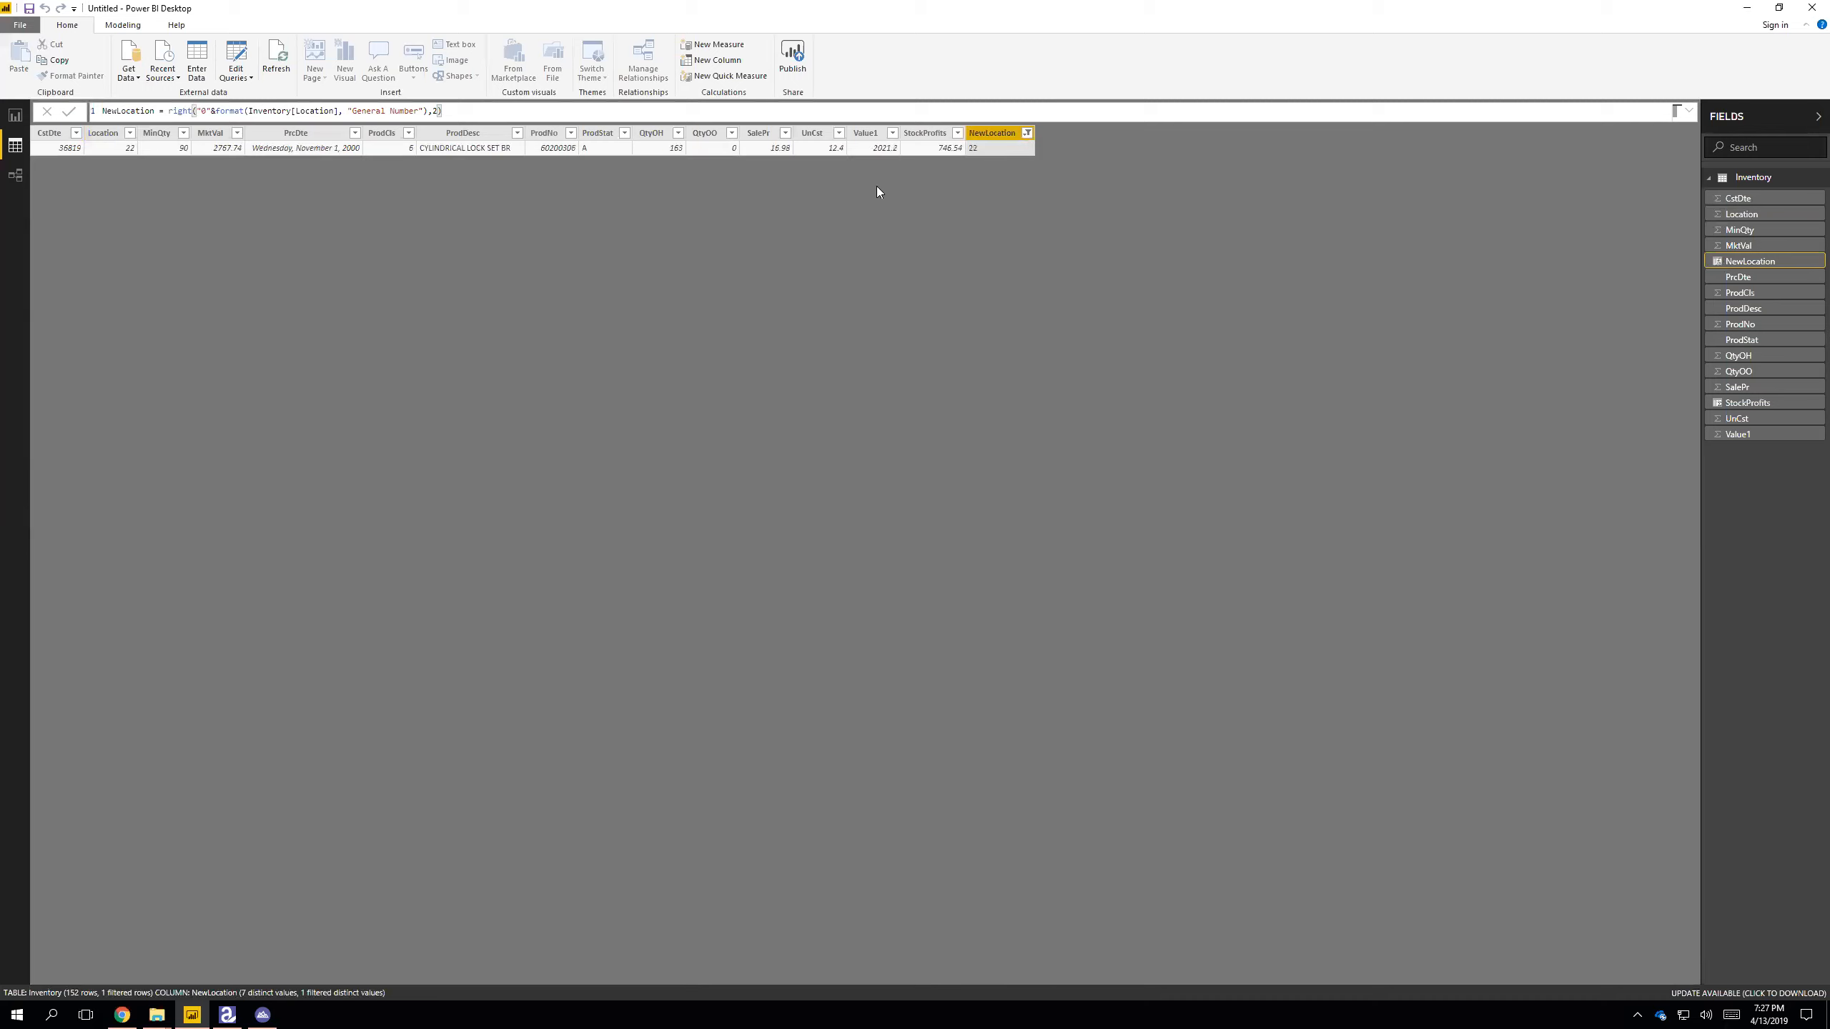
{"action": "left_click", "coordinate": [1027, 135]}
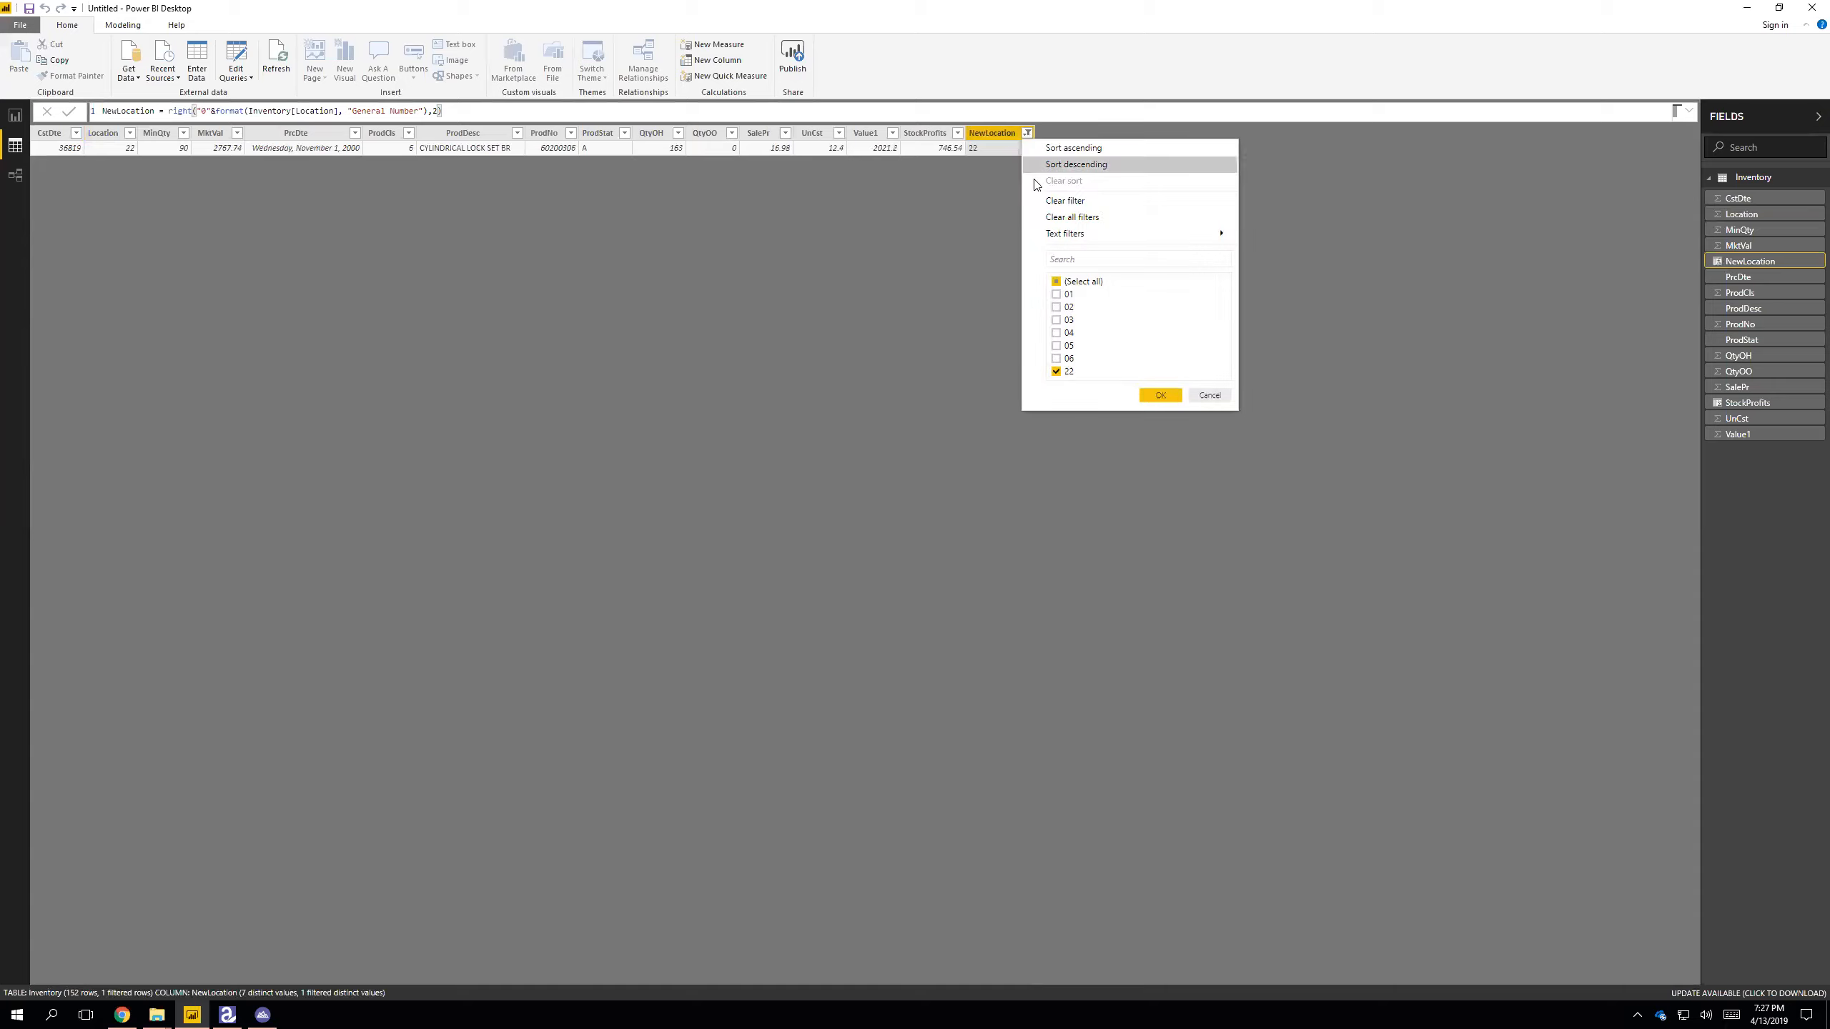
{"action": "left_click", "coordinate": [1058, 282]}
{"action": "left_click", "coordinate": [1058, 282]}
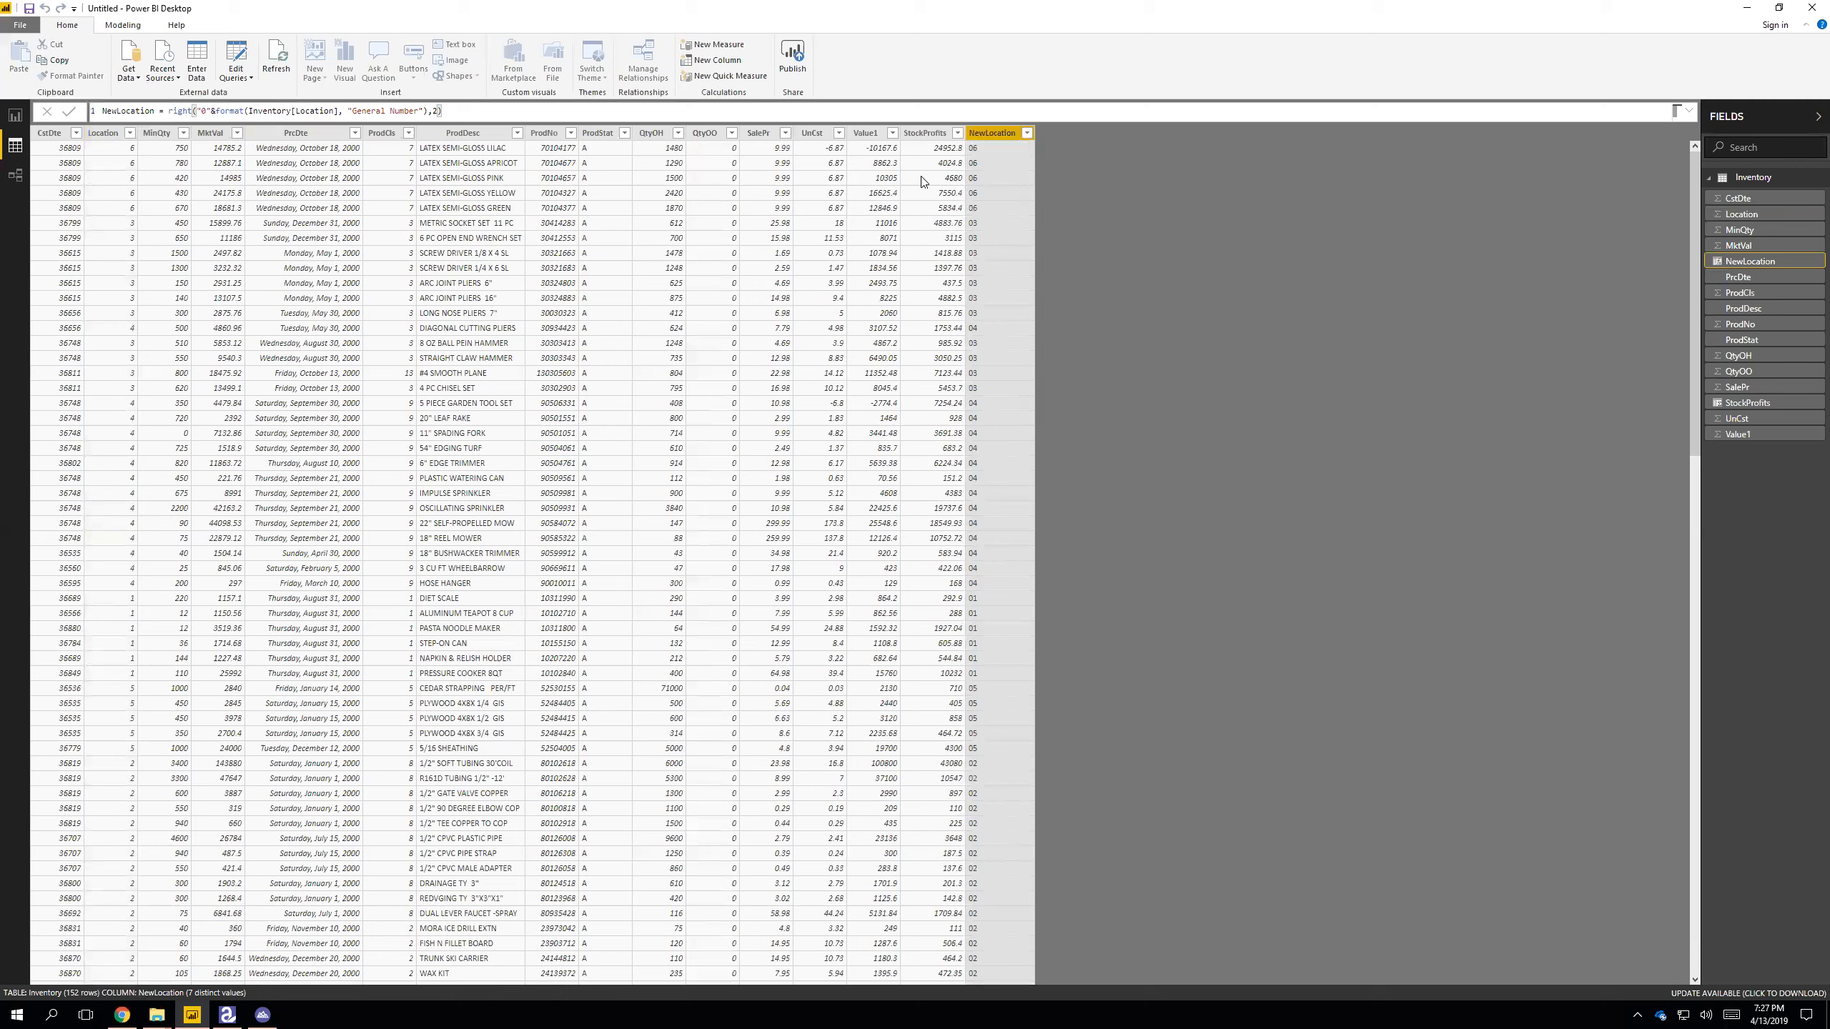
- Examine the distinct values of the Value1 column for negative amounts without applying a filter
{"action": "left_click", "coordinate": [875, 139]}
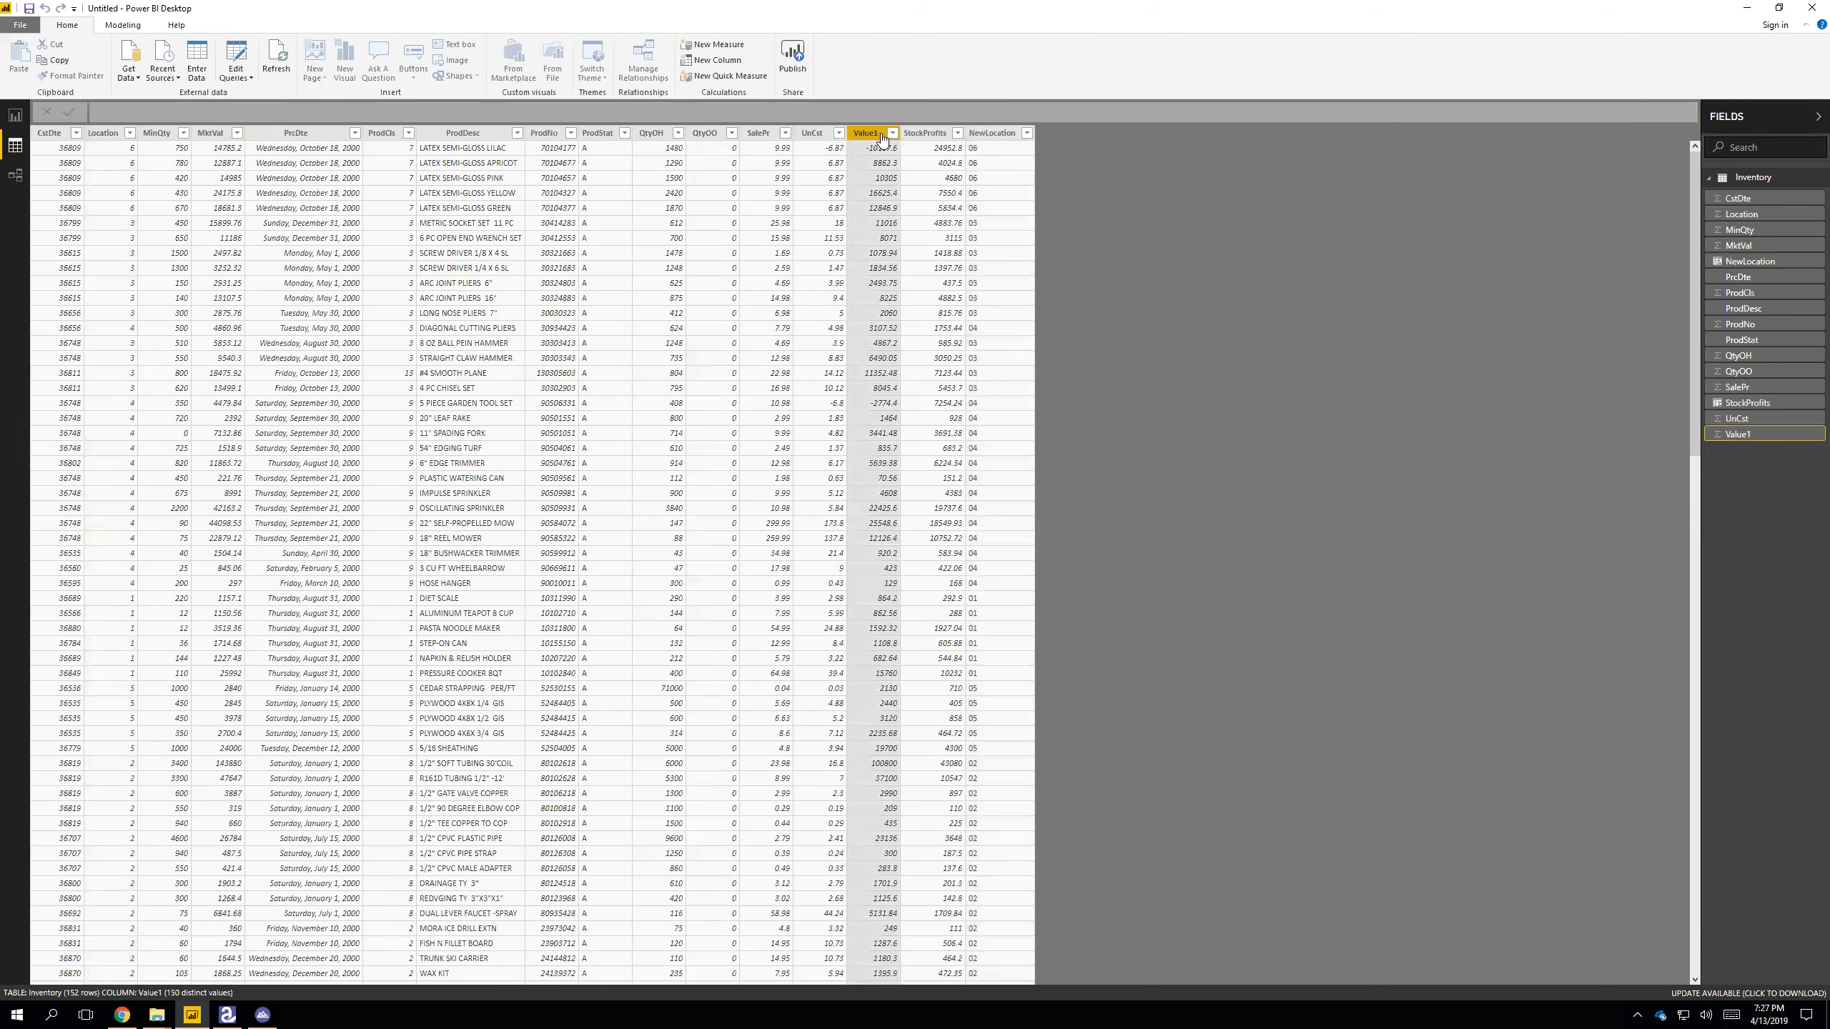
{"action": "left_click", "coordinate": [892, 133]}
{"action": "mouse_move", "coordinate": [919, 238]}
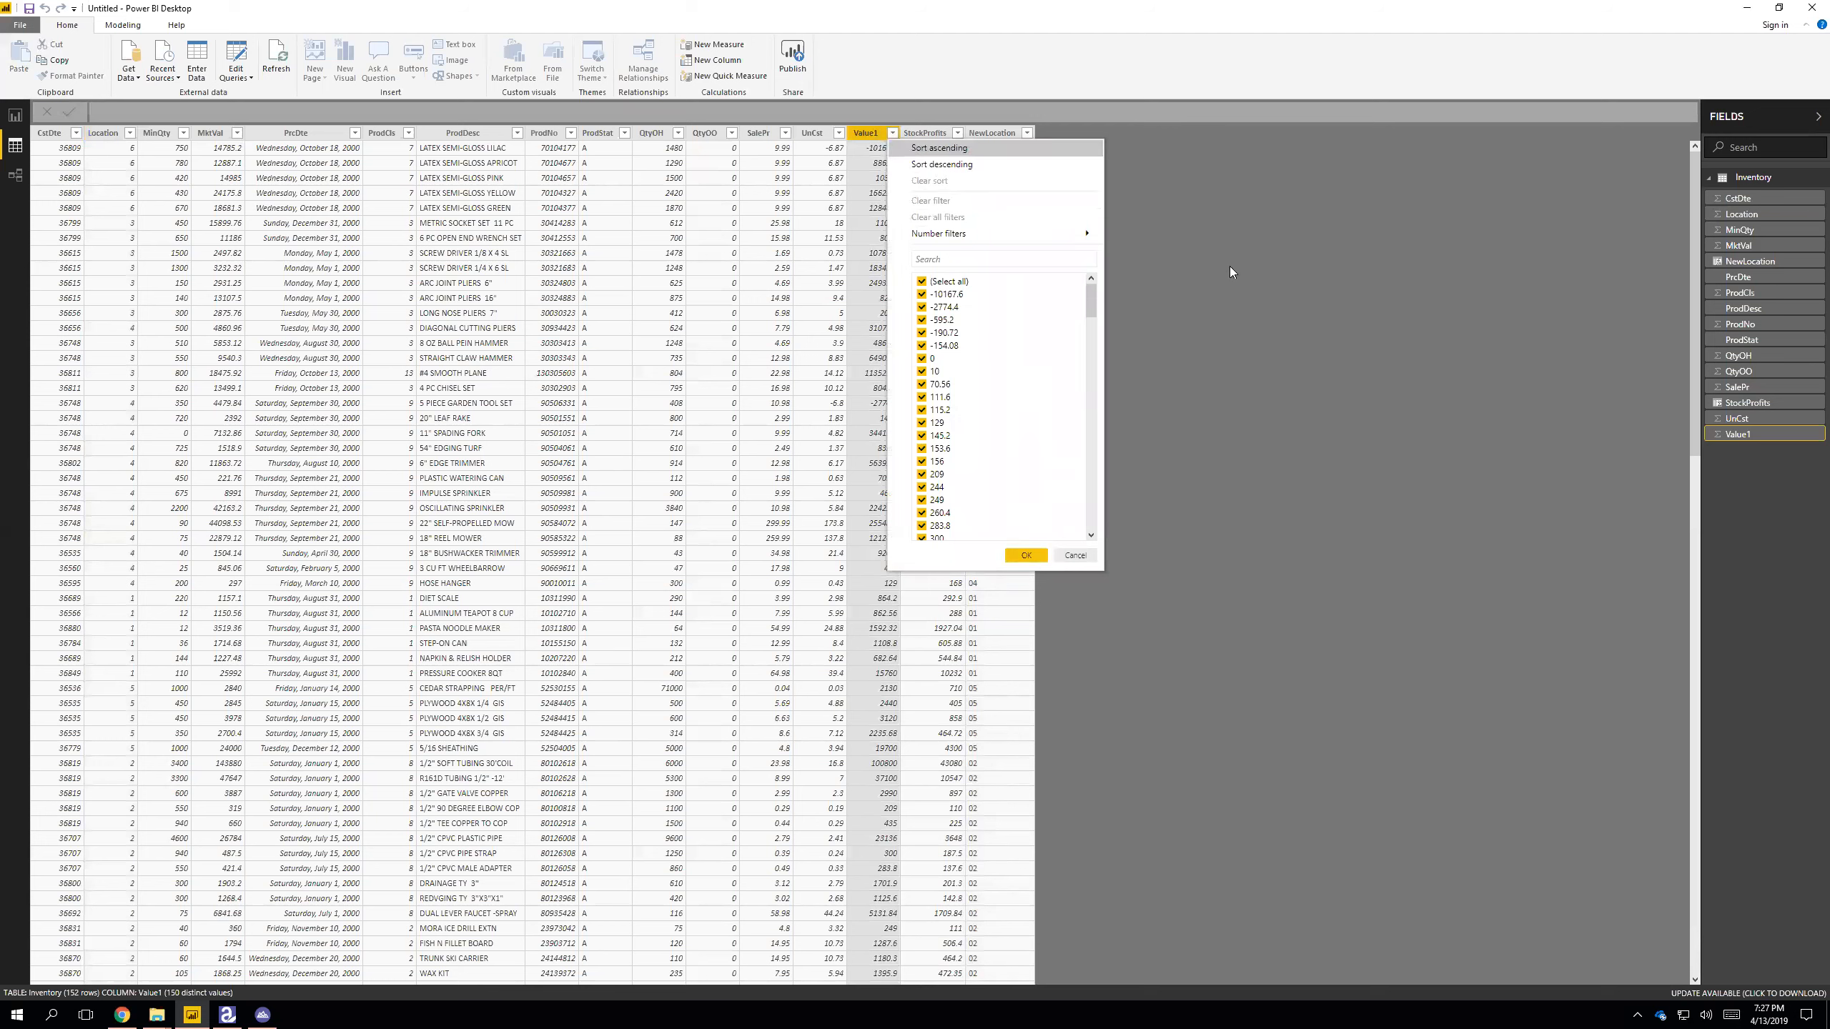
{"action": "left_click", "coordinate": [829, 218]}
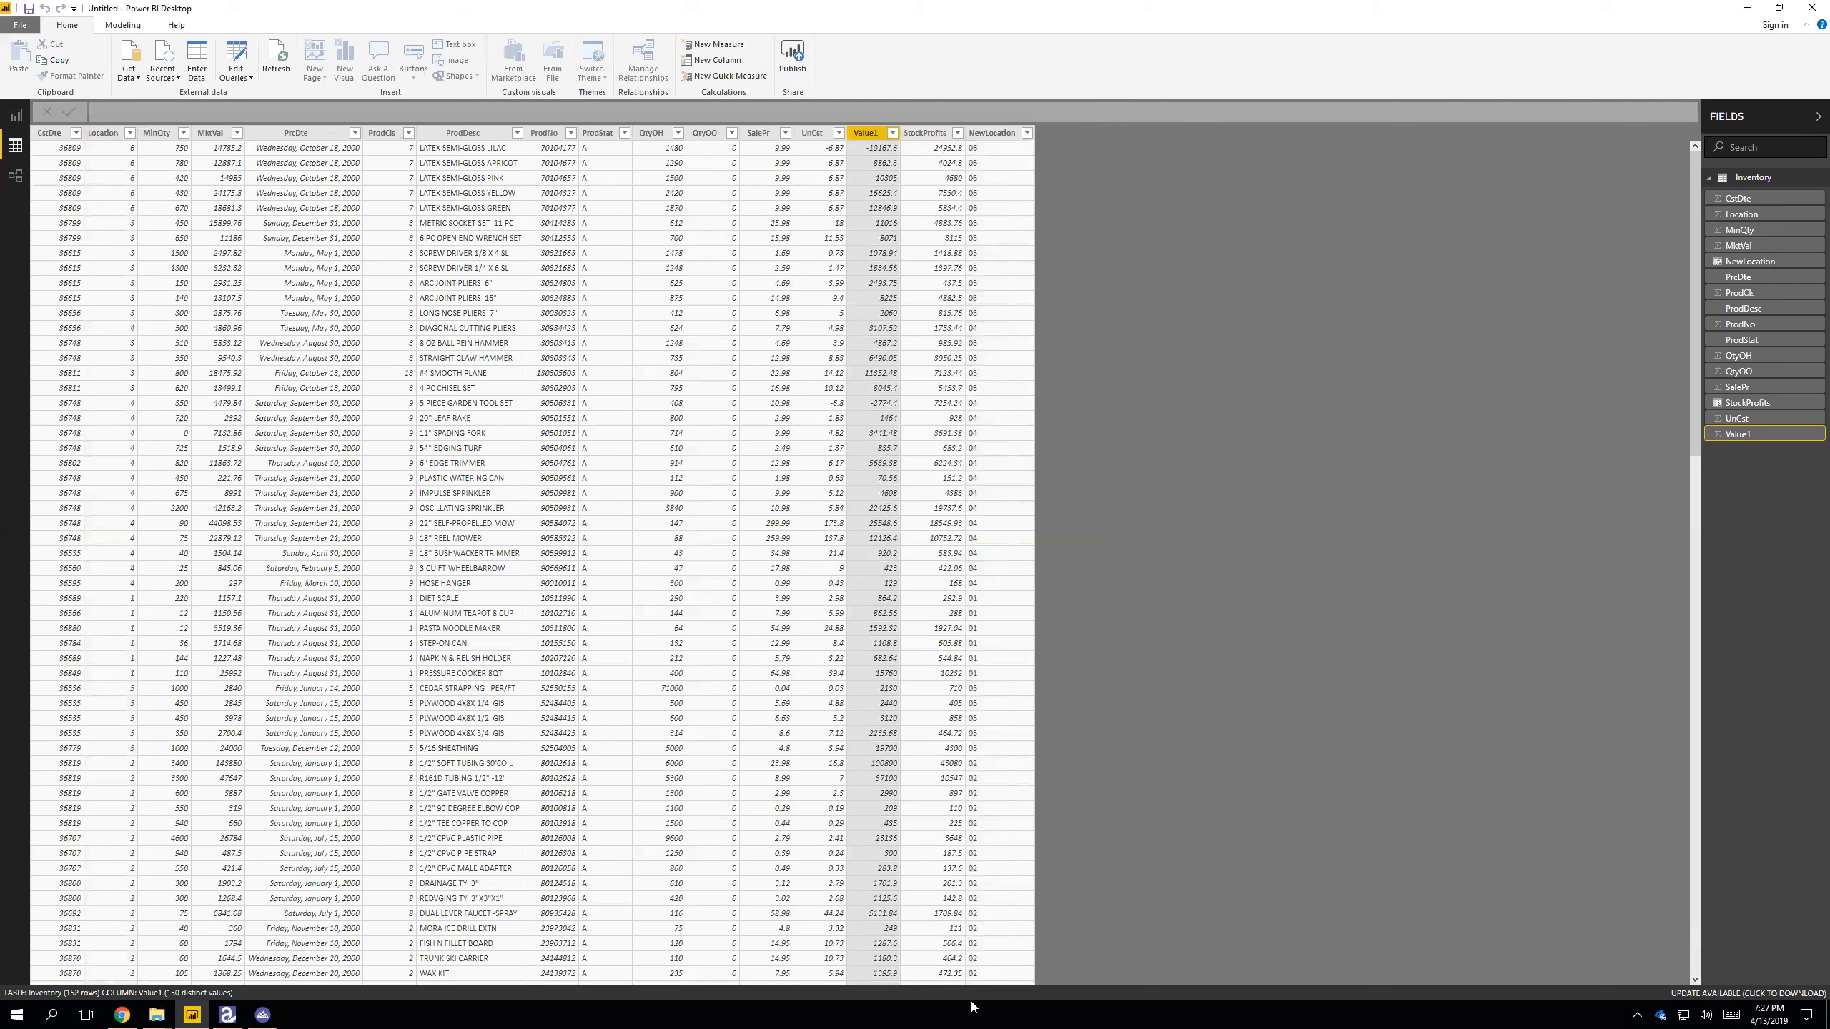
- Add a treemap visual to the blank report page and enlarge it to nearly half the page width
{"action": "left_click", "coordinate": [13, 122]}
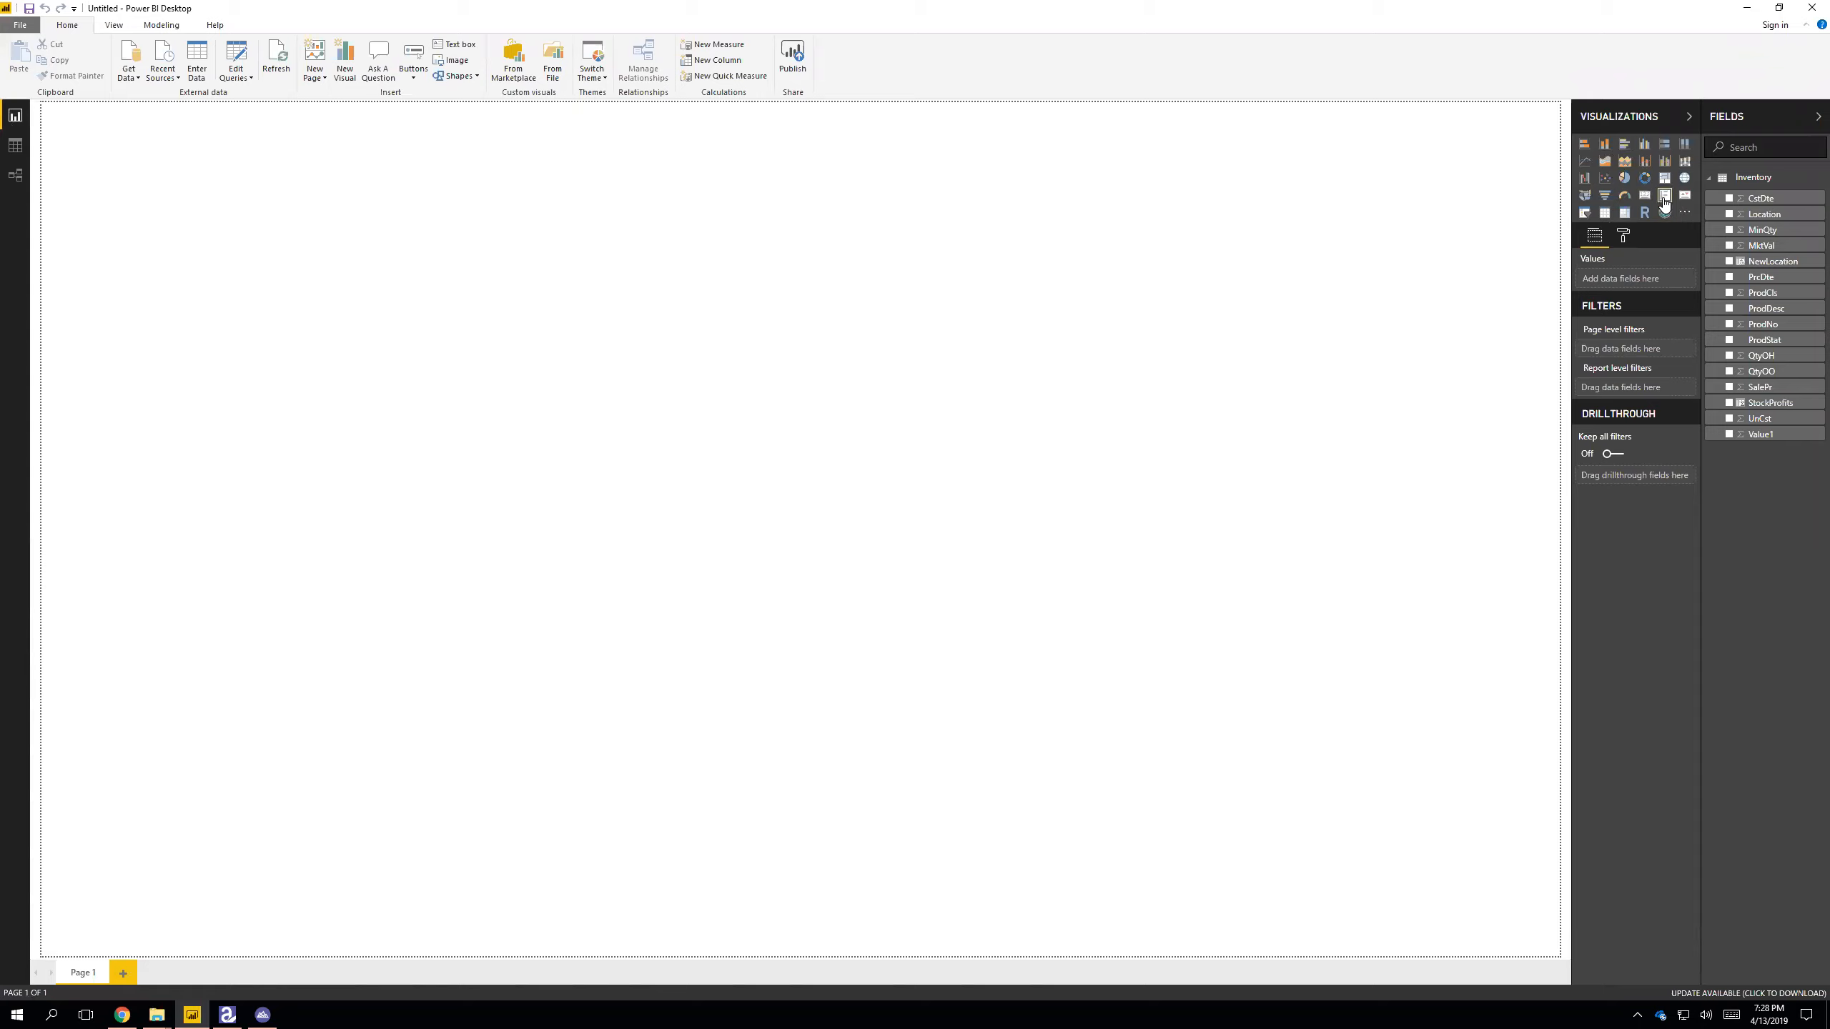
{"action": "left_click", "coordinate": [1624, 216]}
{"action": "left_click", "coordinate": [1682, 213]}
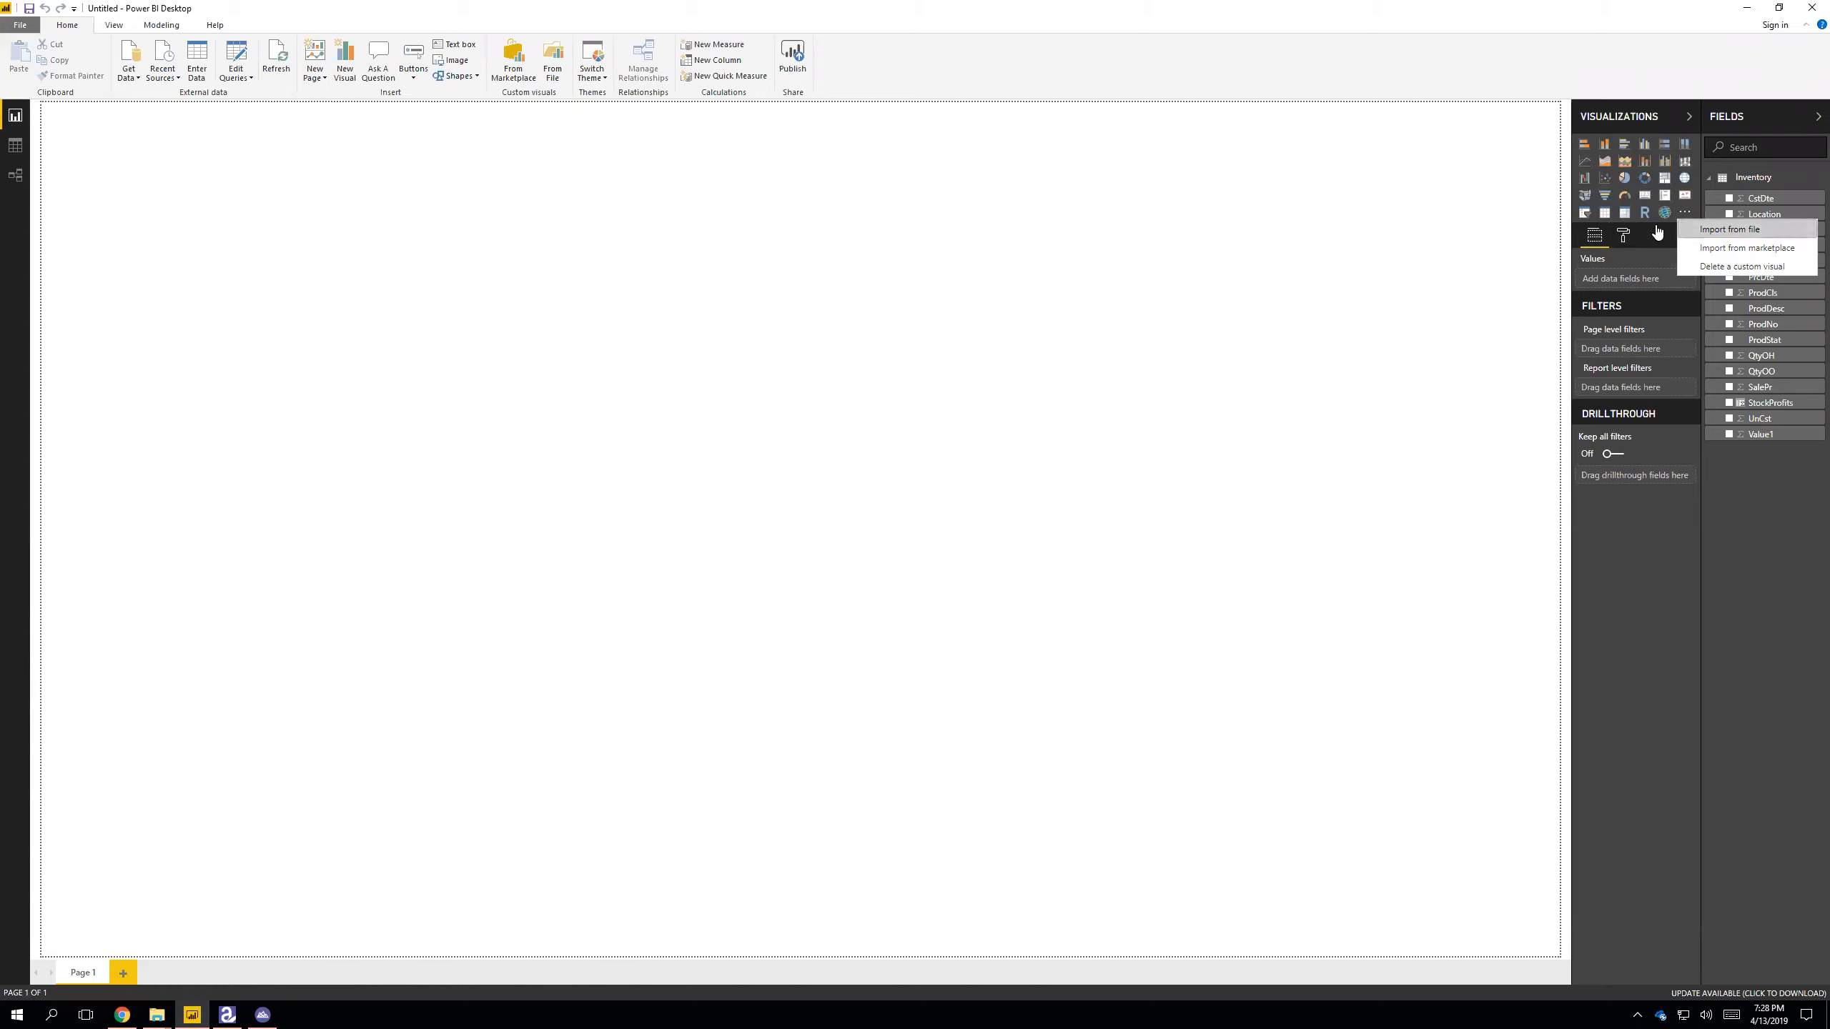
{"action": "left_click", "coordinate": [1684, 215]}
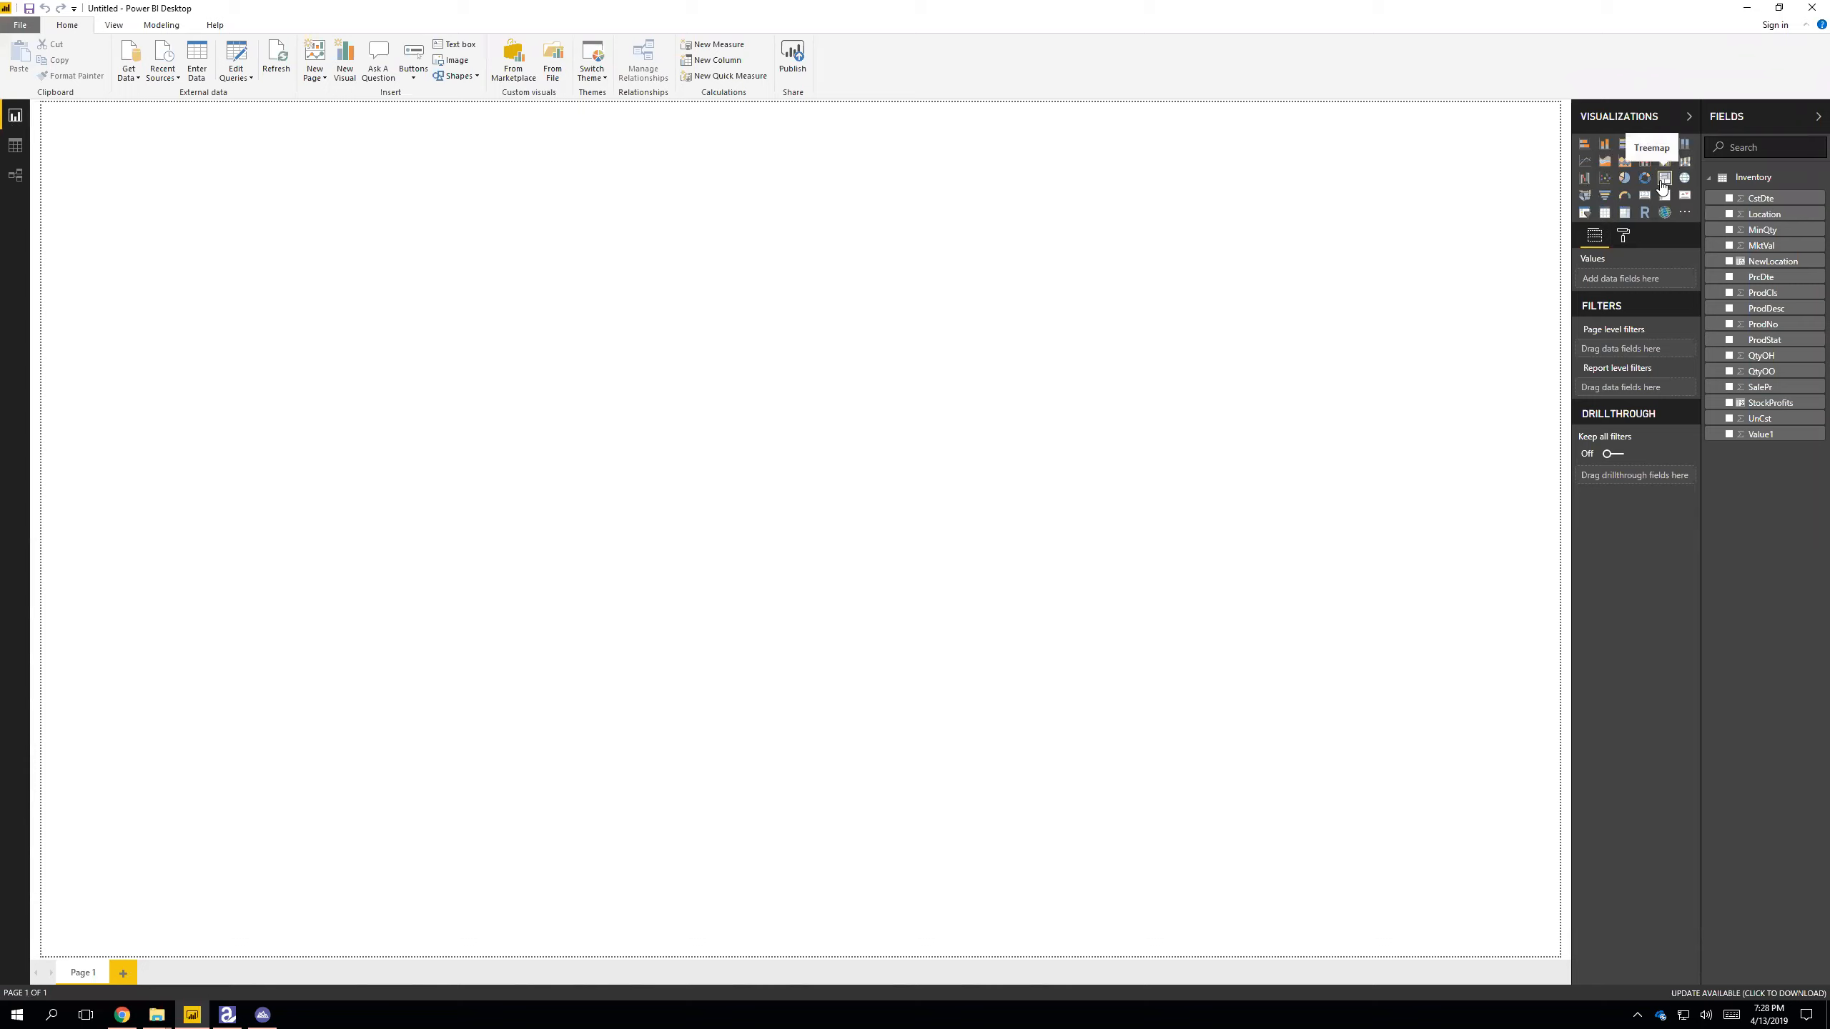
{"action": "left_click", "coordinate": [1662, 182]}
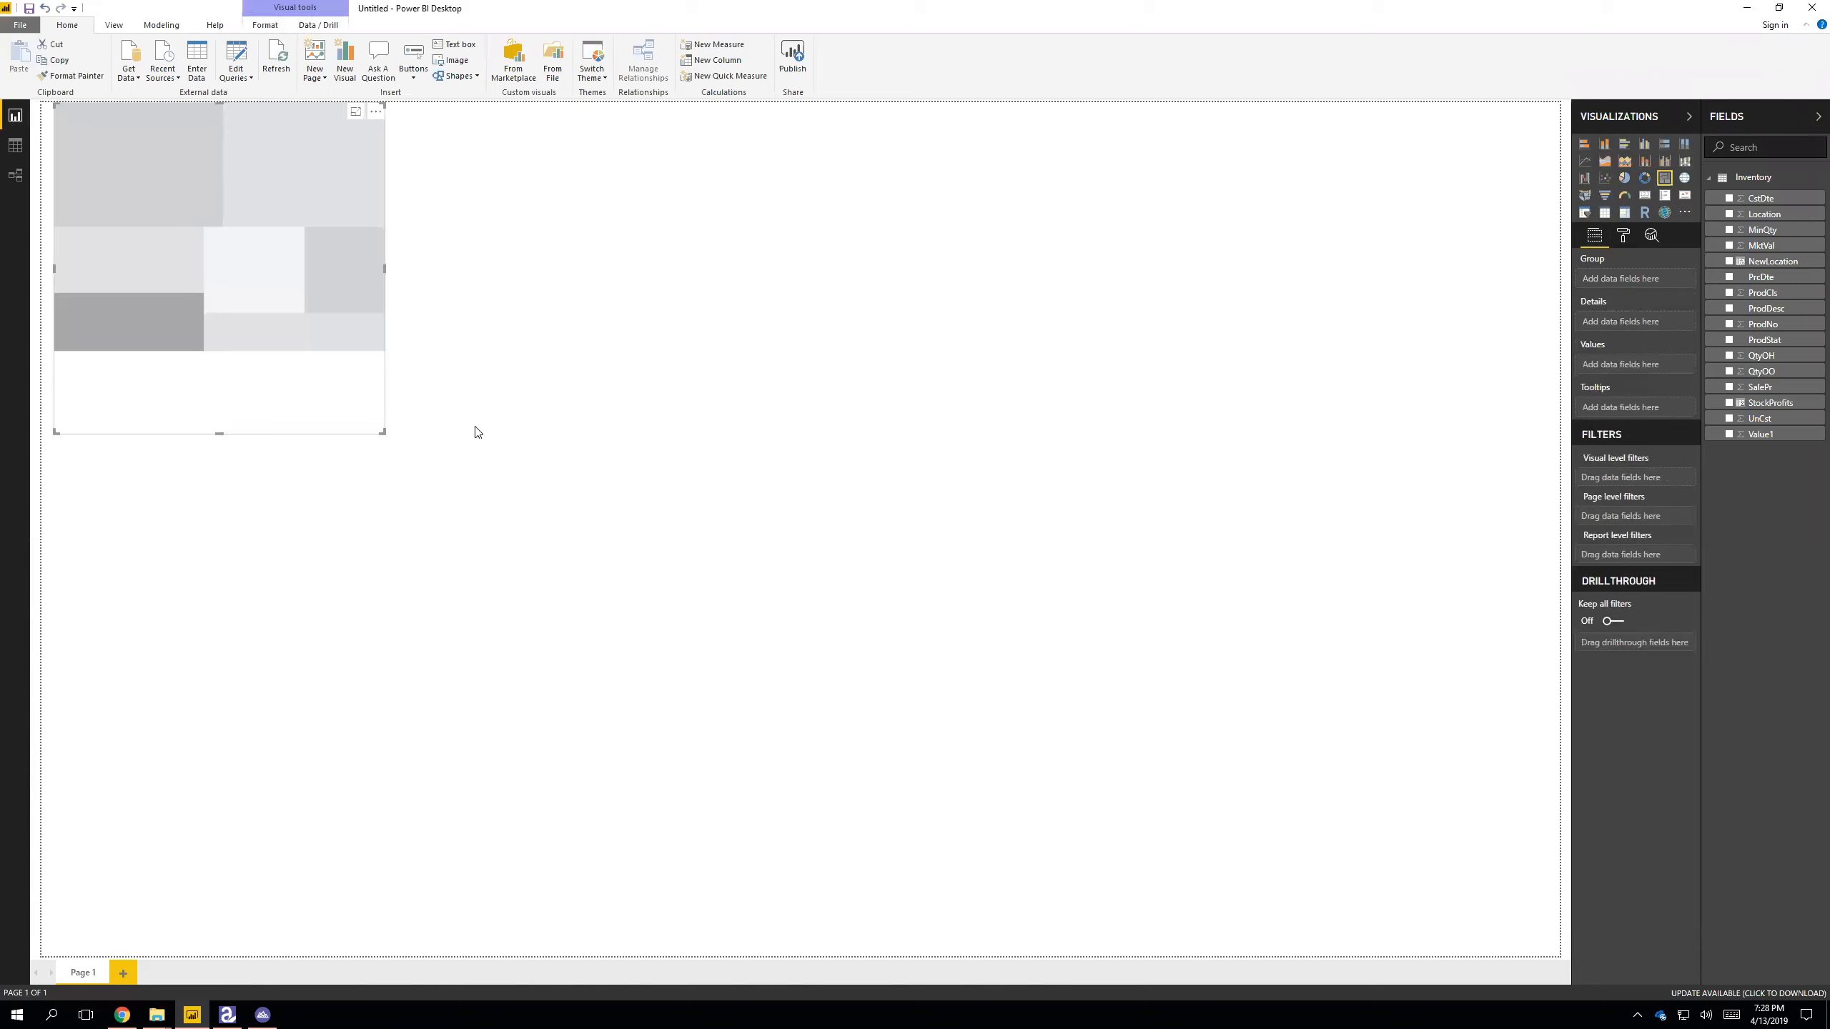
{"action": "left_click_drag", "start_coordinate": [383, 440], "coordinate": [705, 494]}
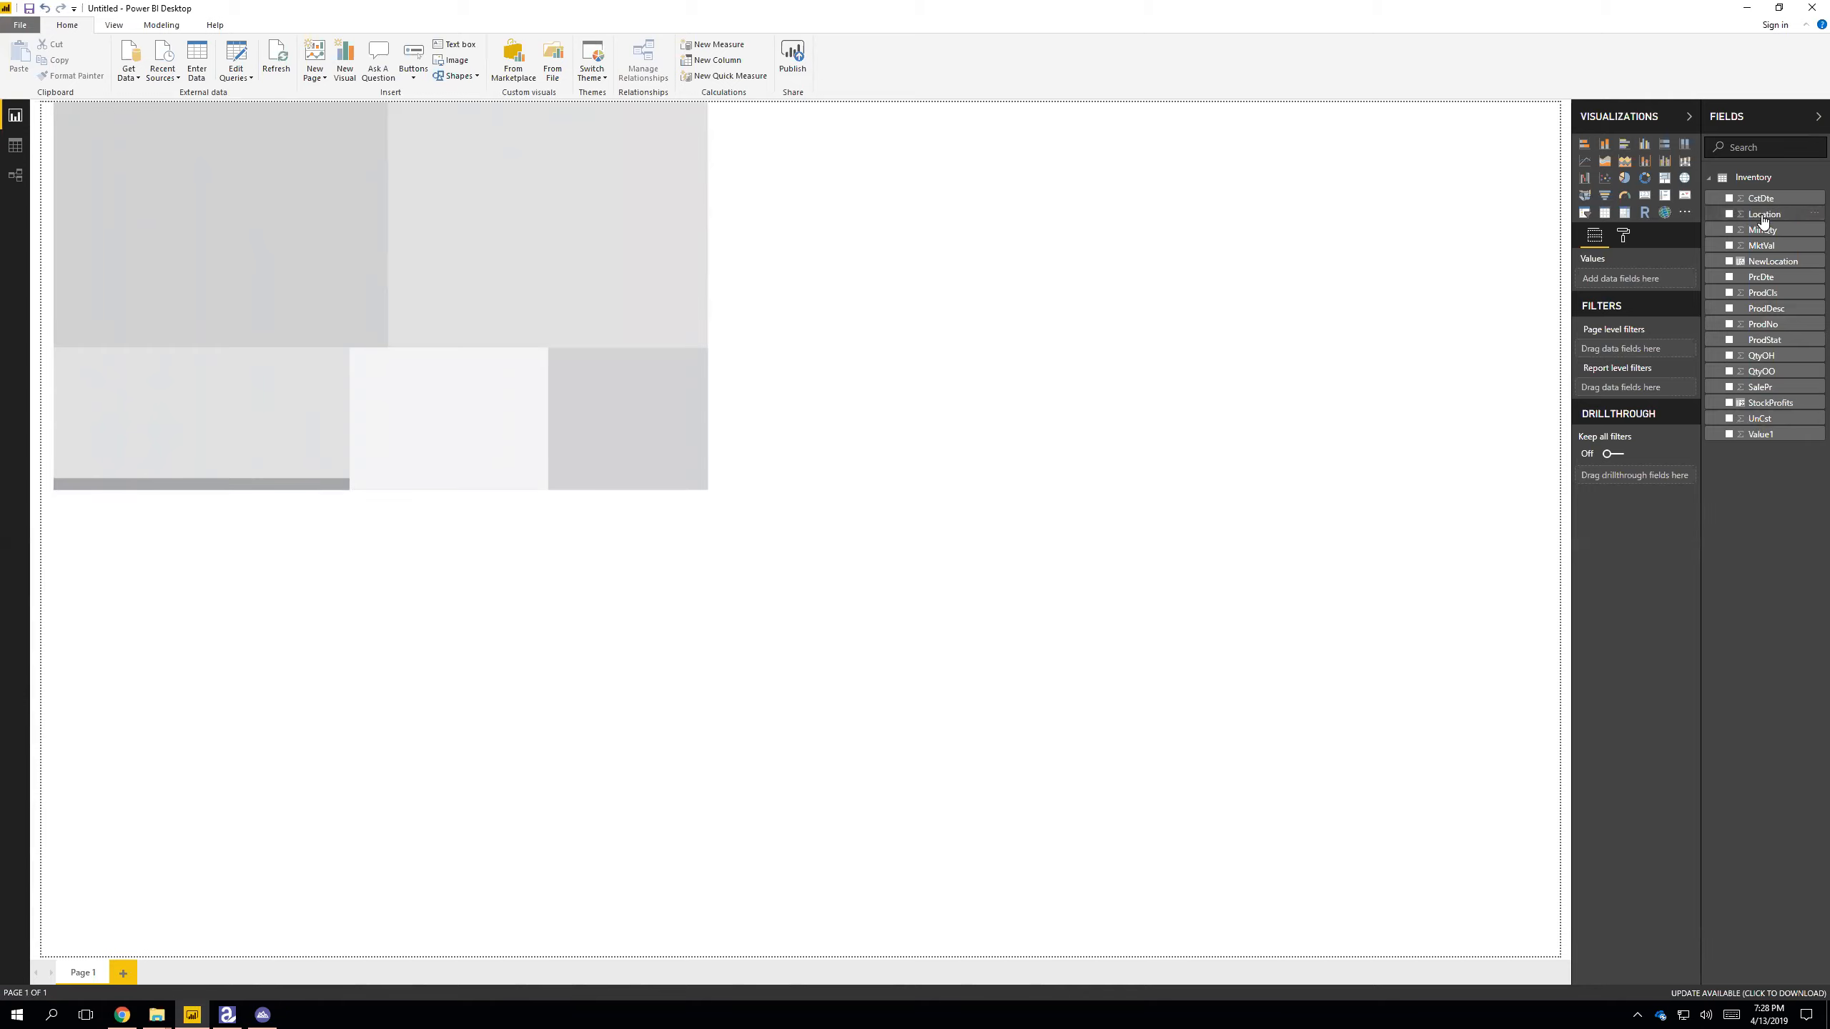
- Group the treemap by Location with Value1 as its values, and inspect the amounts of individual locations
{"action": "left_click", "coordinate": [475, 279]}
{"action": "left_click_drag", "start_coordinate": [1758, 214], "coordinate": [1632, 283]}
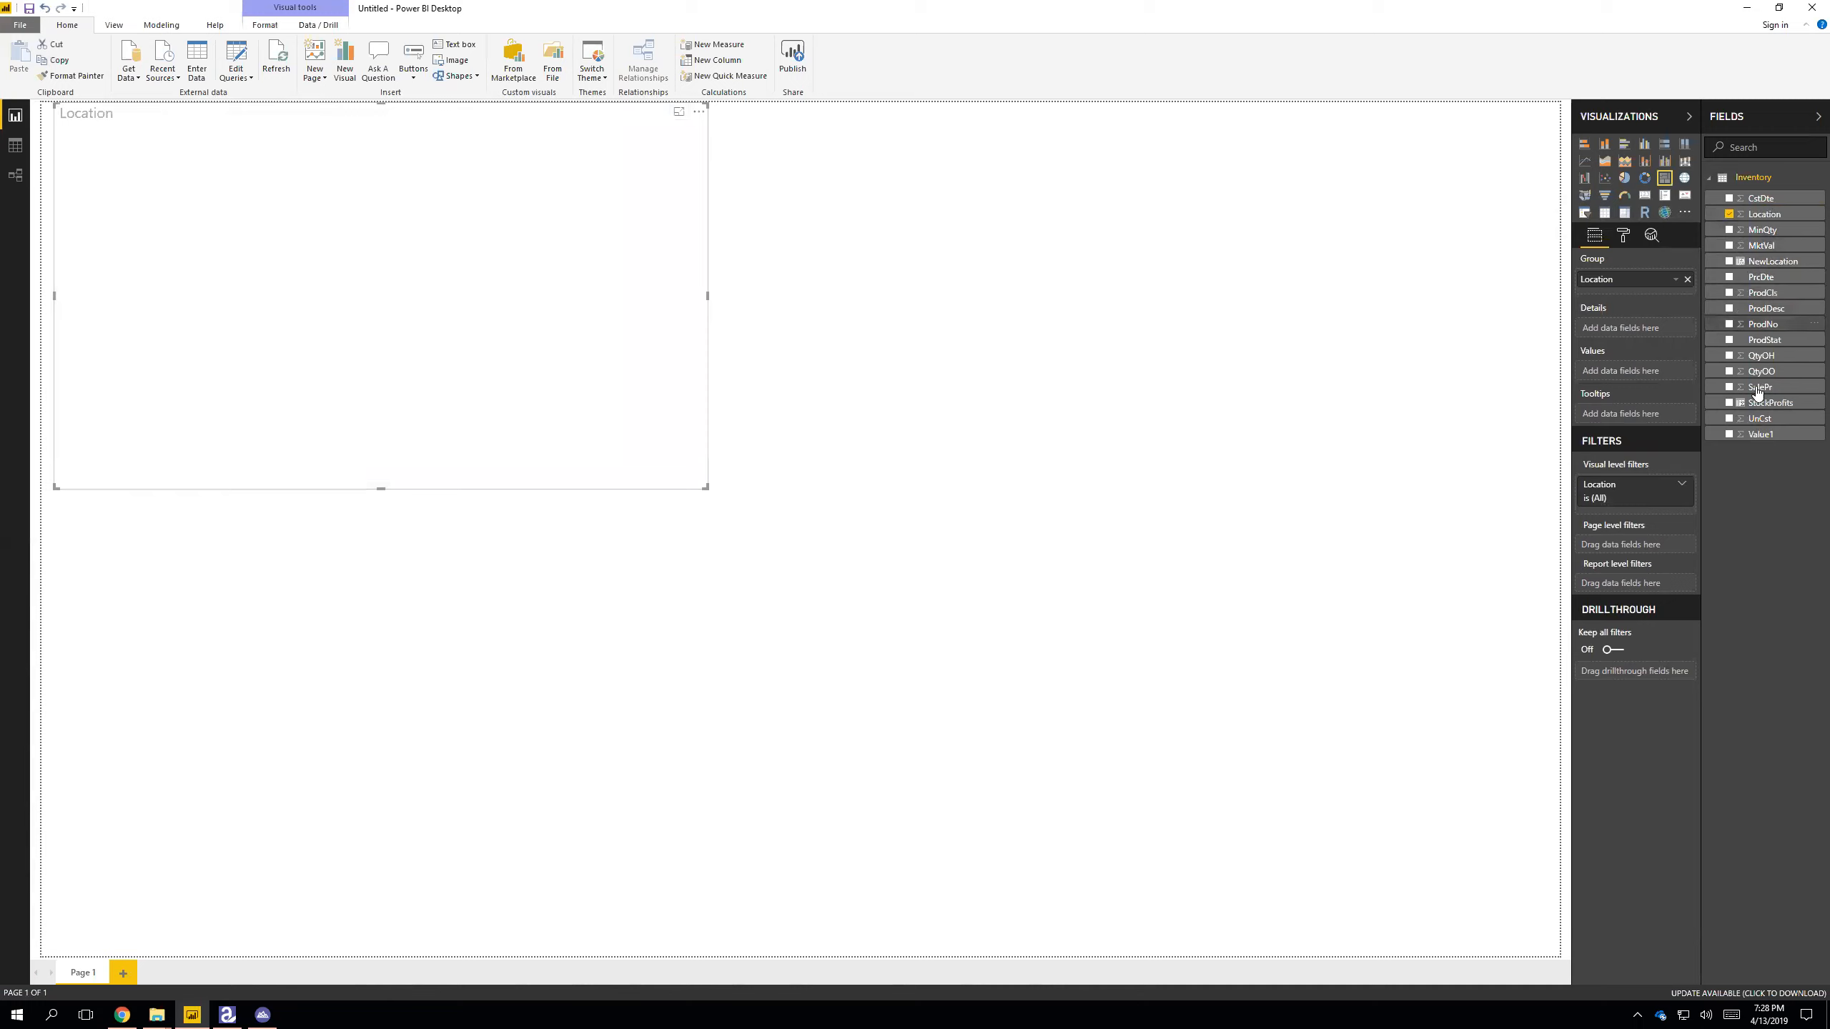
{"action": "left_click_drag", "start_coordinate": [1760, 436], "coordinate": [1607, 371]}
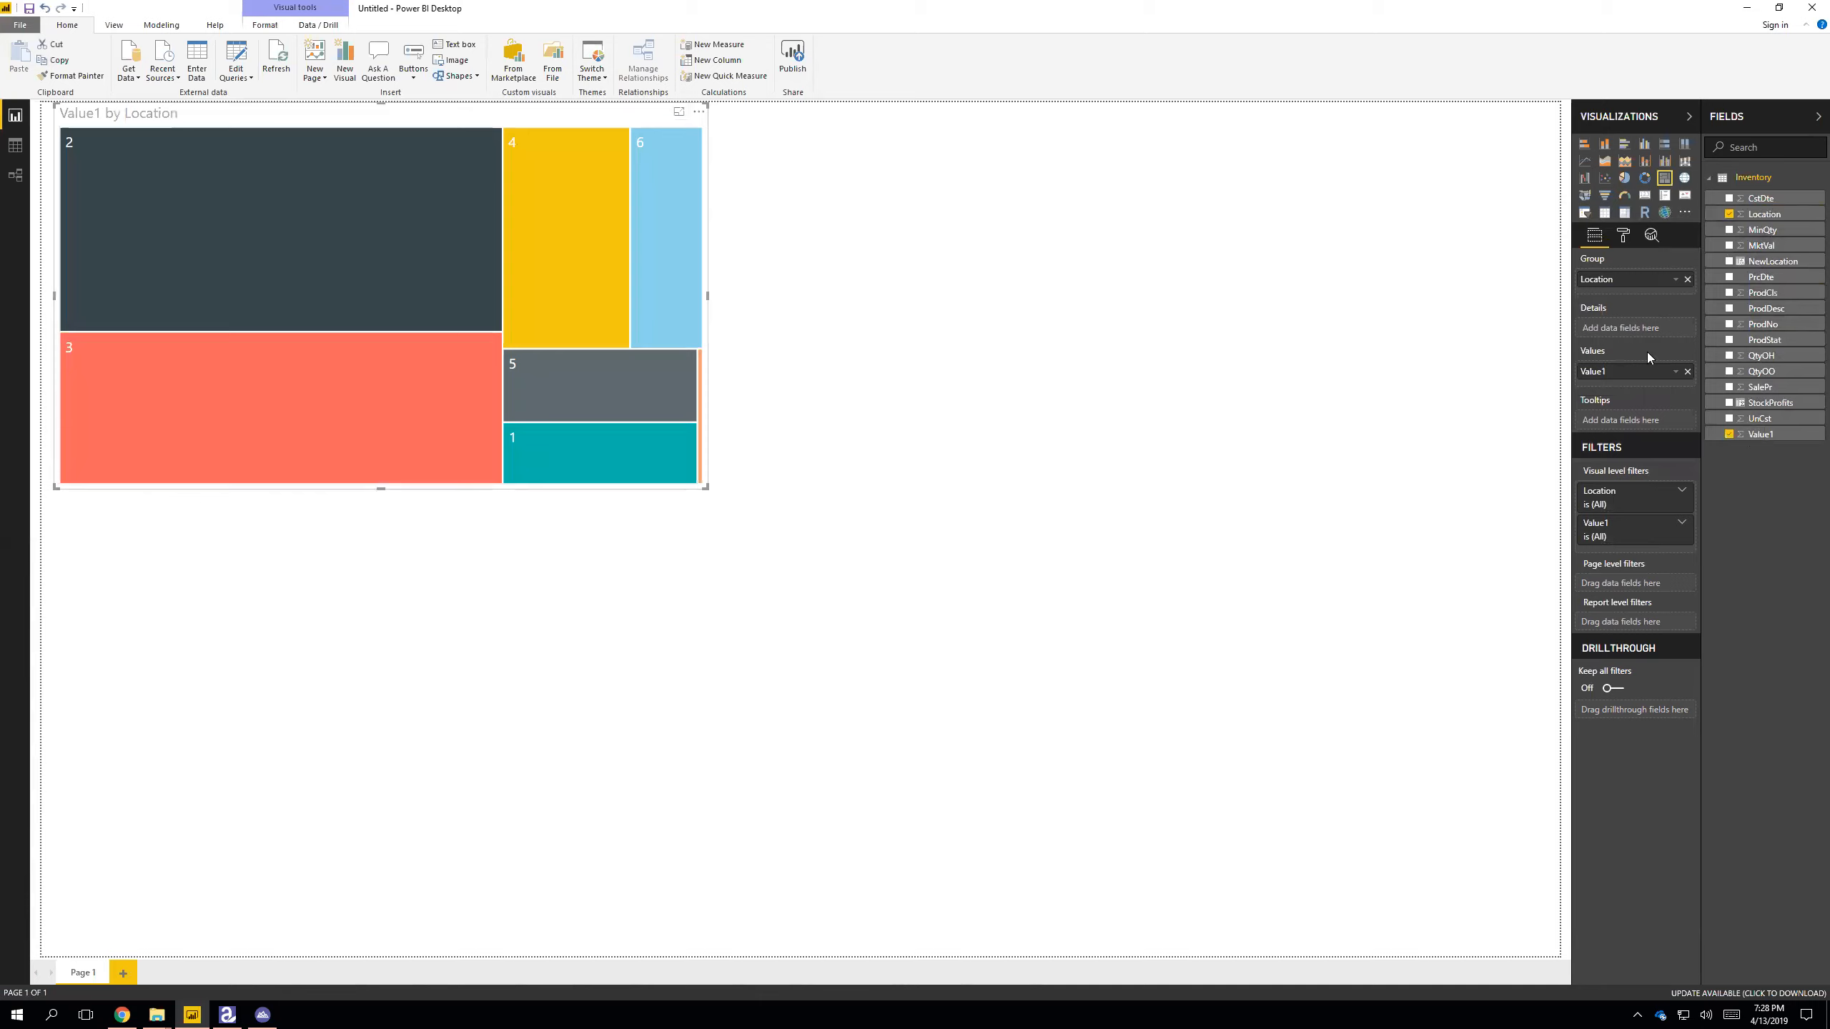
{"action": "mouse_move", "coordinate": [422, 395]}
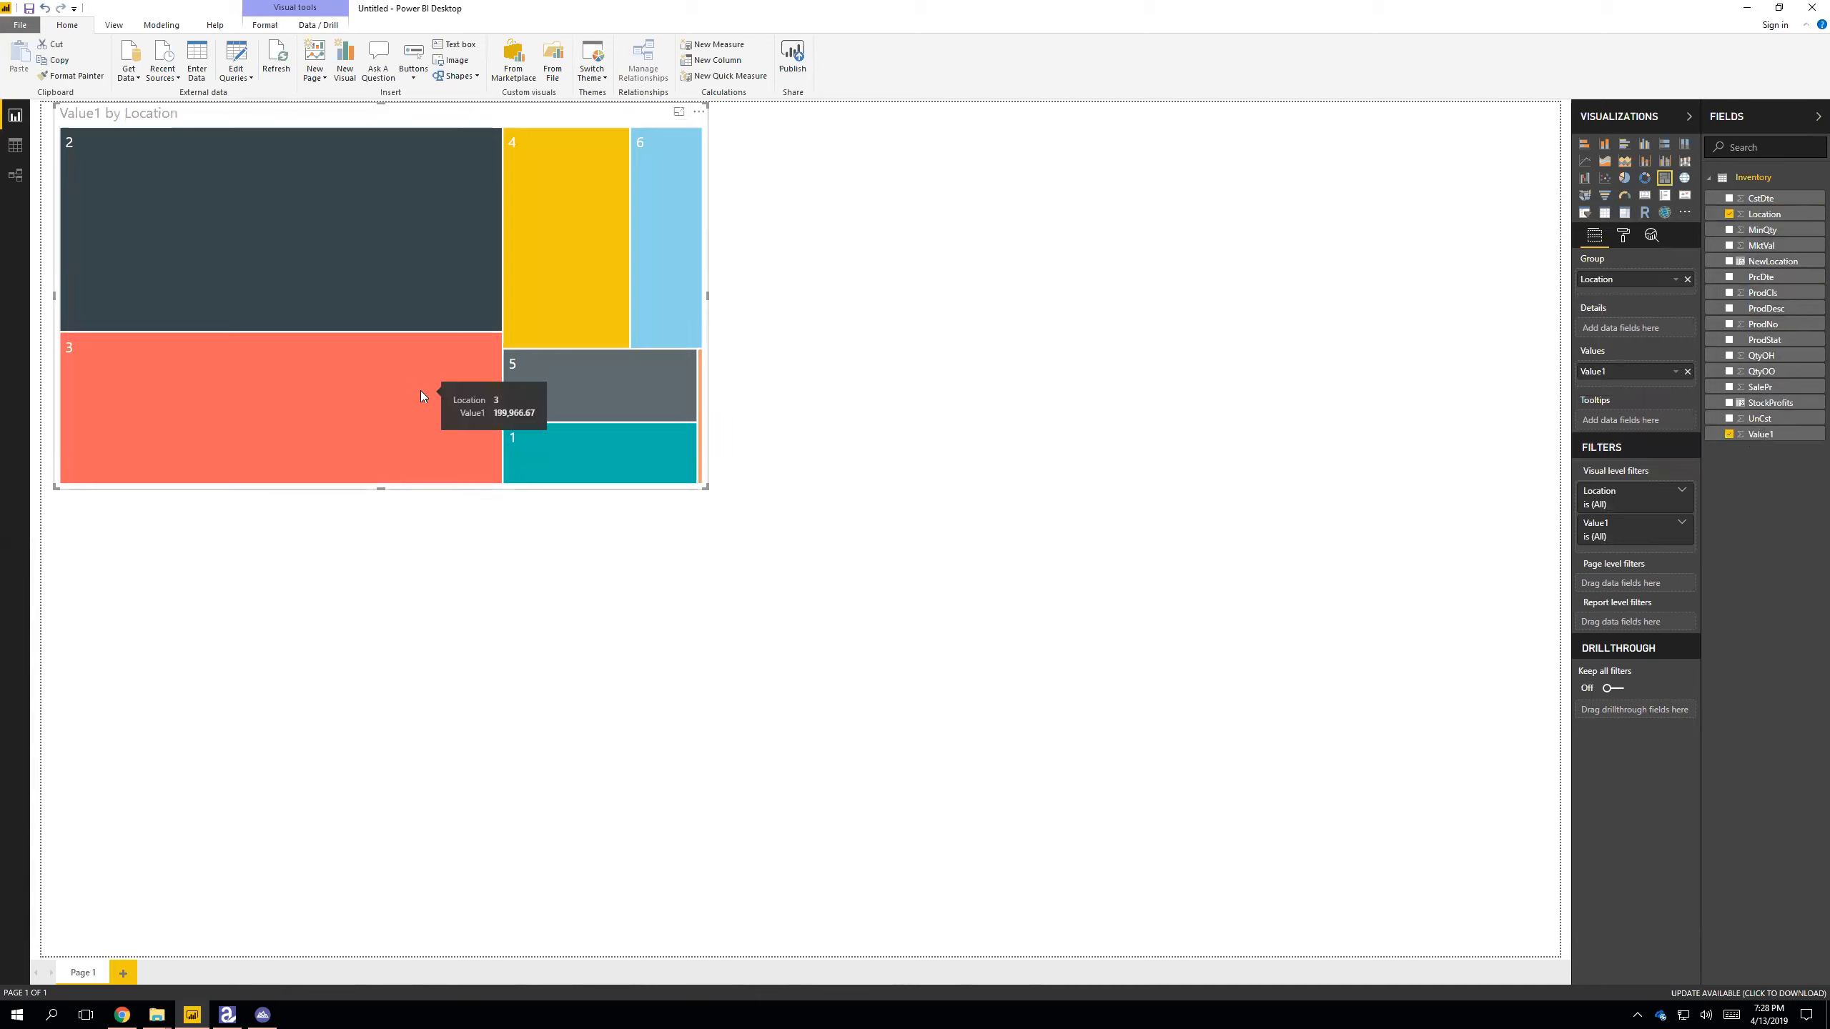
{"action": "mouse_move", "coordinate": [362, 286]}
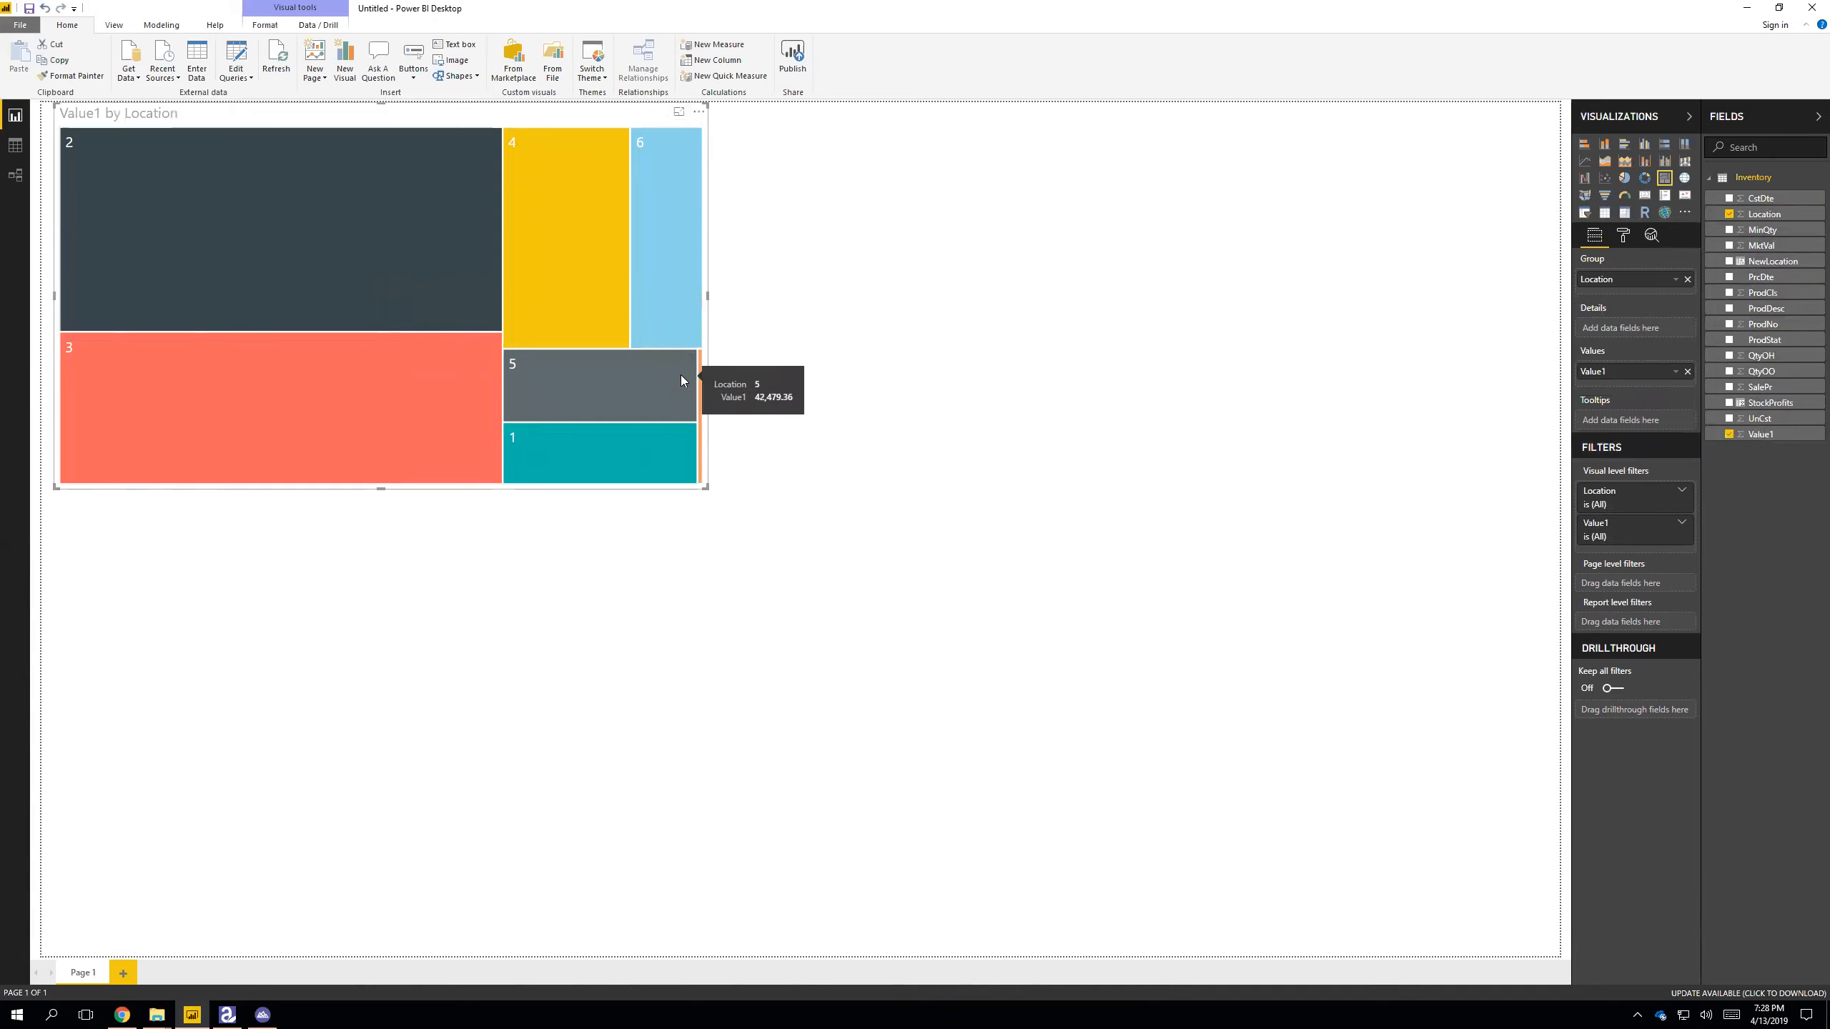
- Switch to ACL Analytics, show the Inventory table and start a Summarize analysis on it
{"action": "left_click", "coordinate": [227, 1015]}
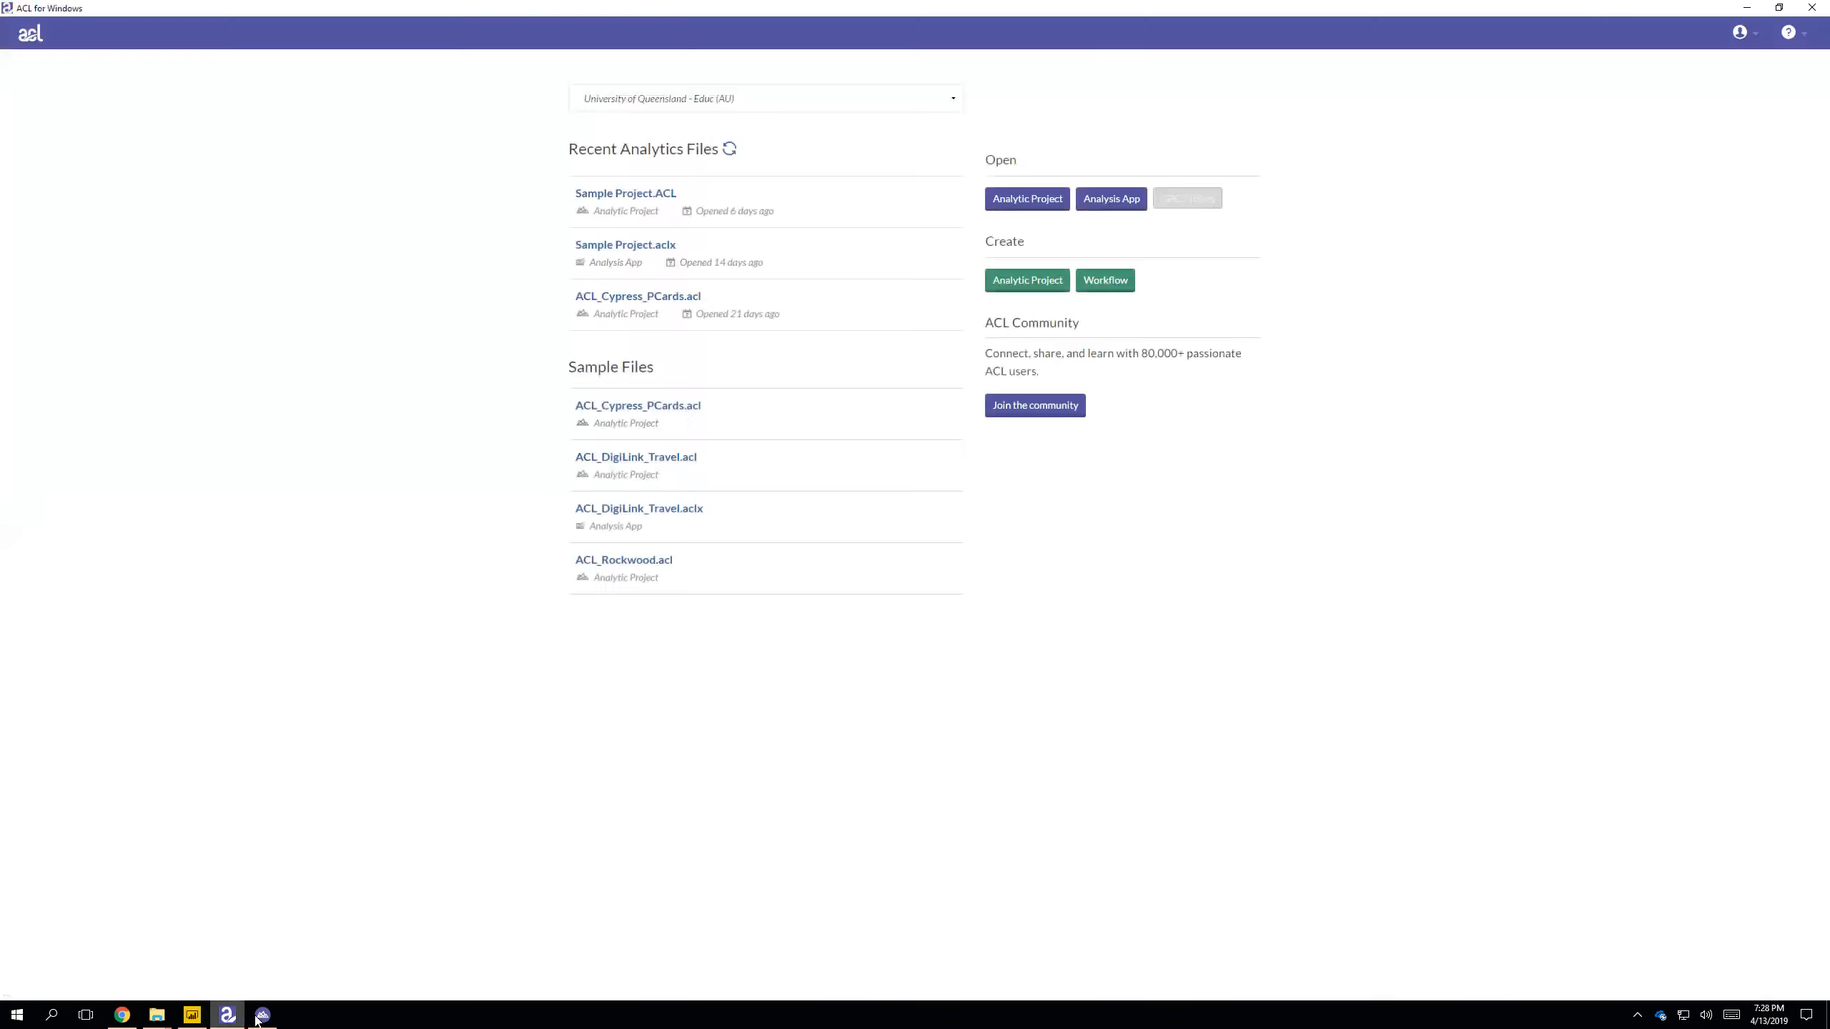
{"action": "left_click", "coordinate": [227, 1015]}
{"action": "left_click", "coordinate": [263, 1015]}
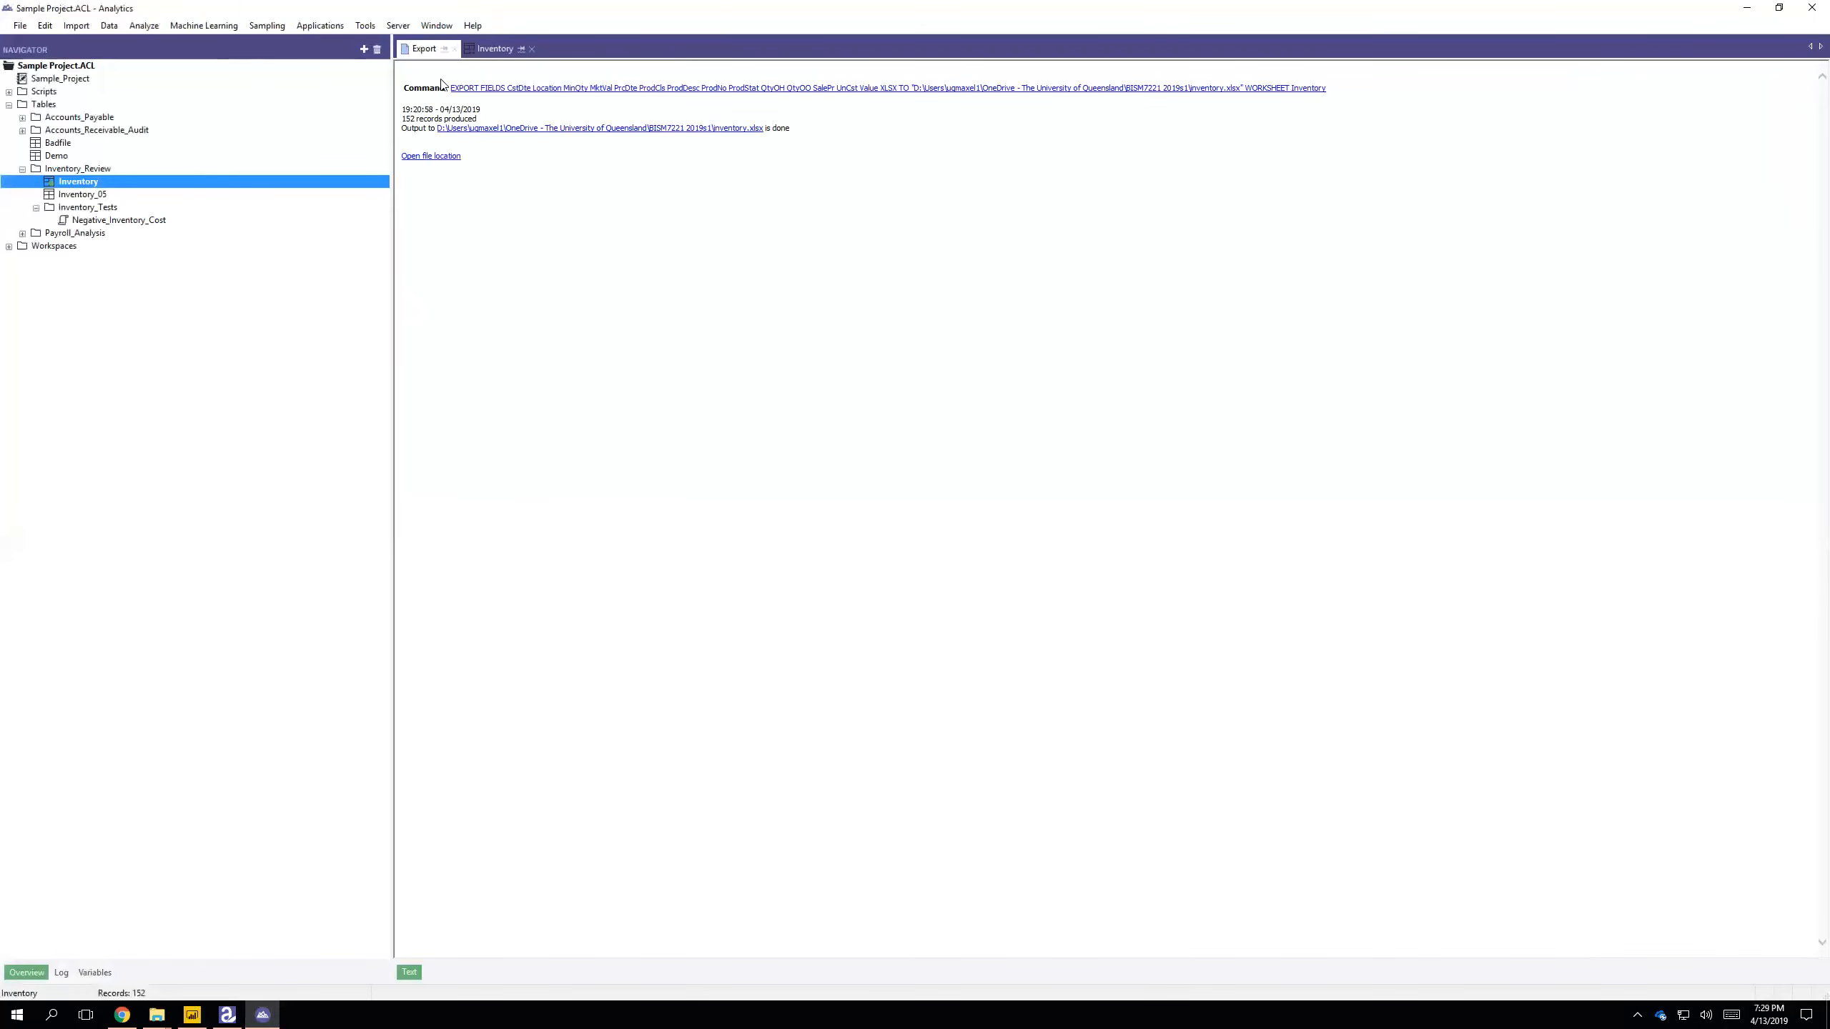
{"action": "left_click", "coordinate": [487, 51]}
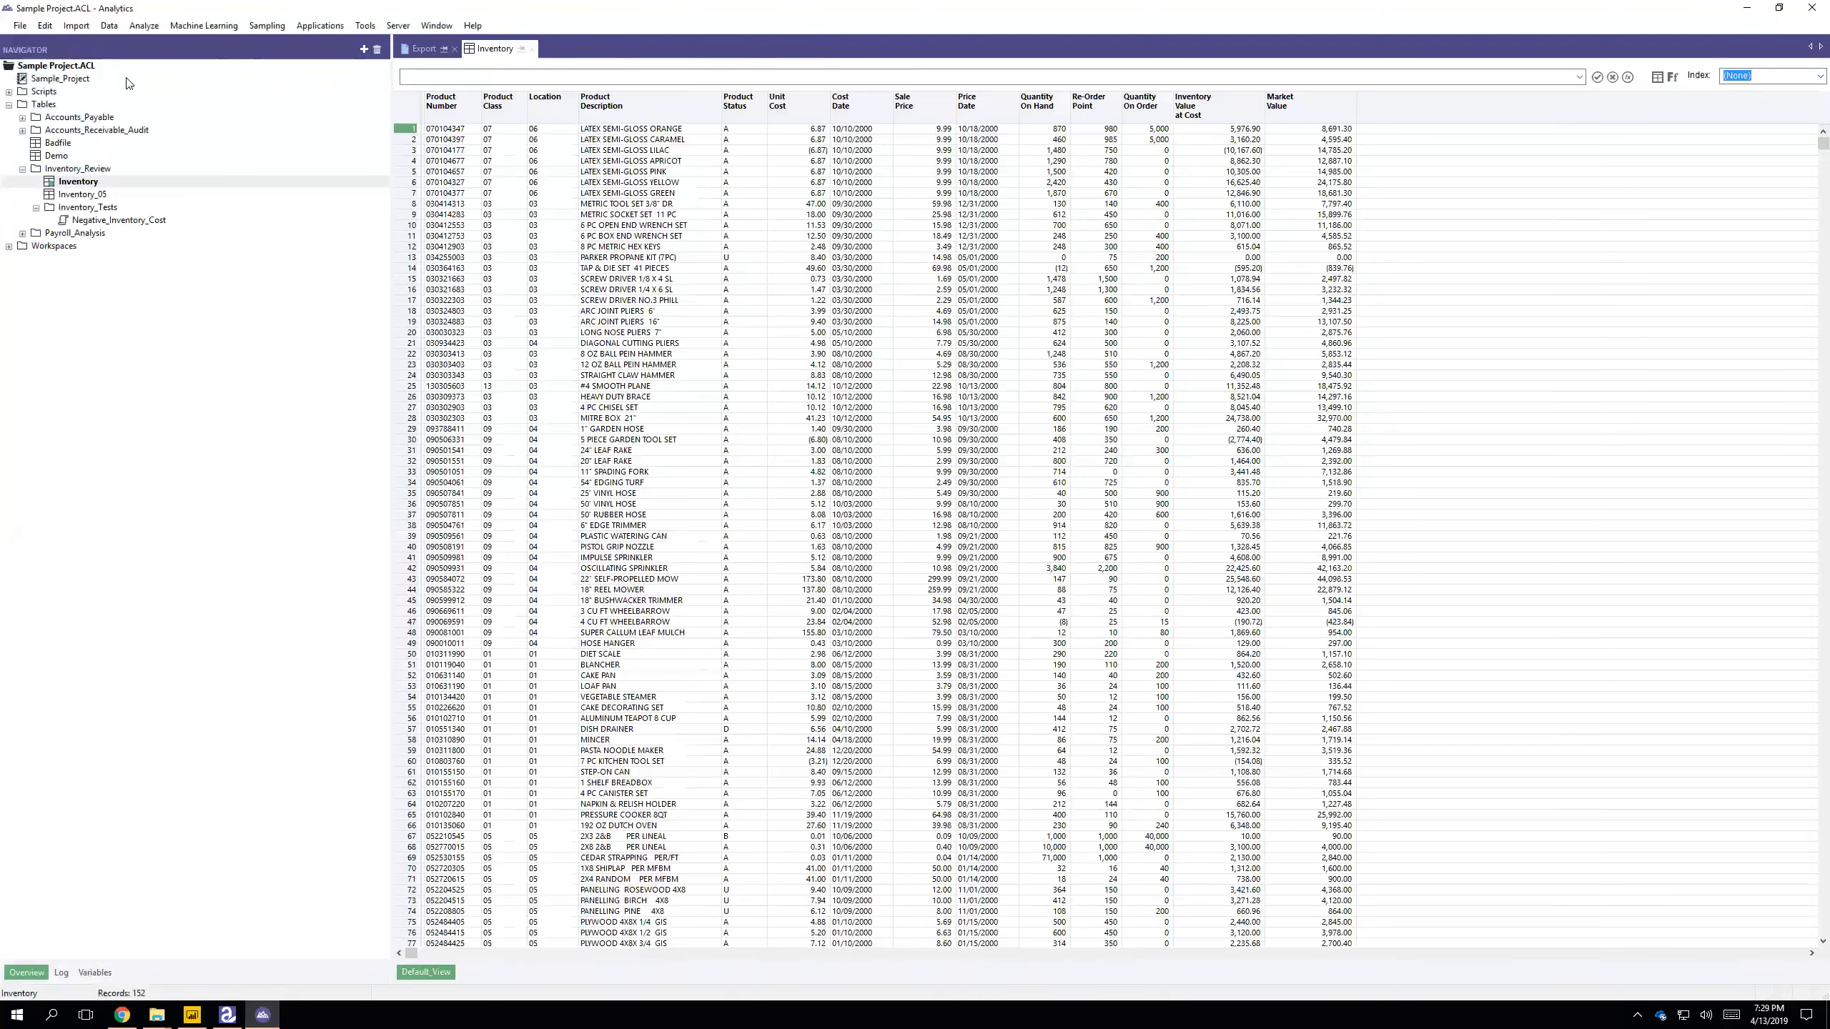
{"action": "left_click", "coordinate": [147, 26]}
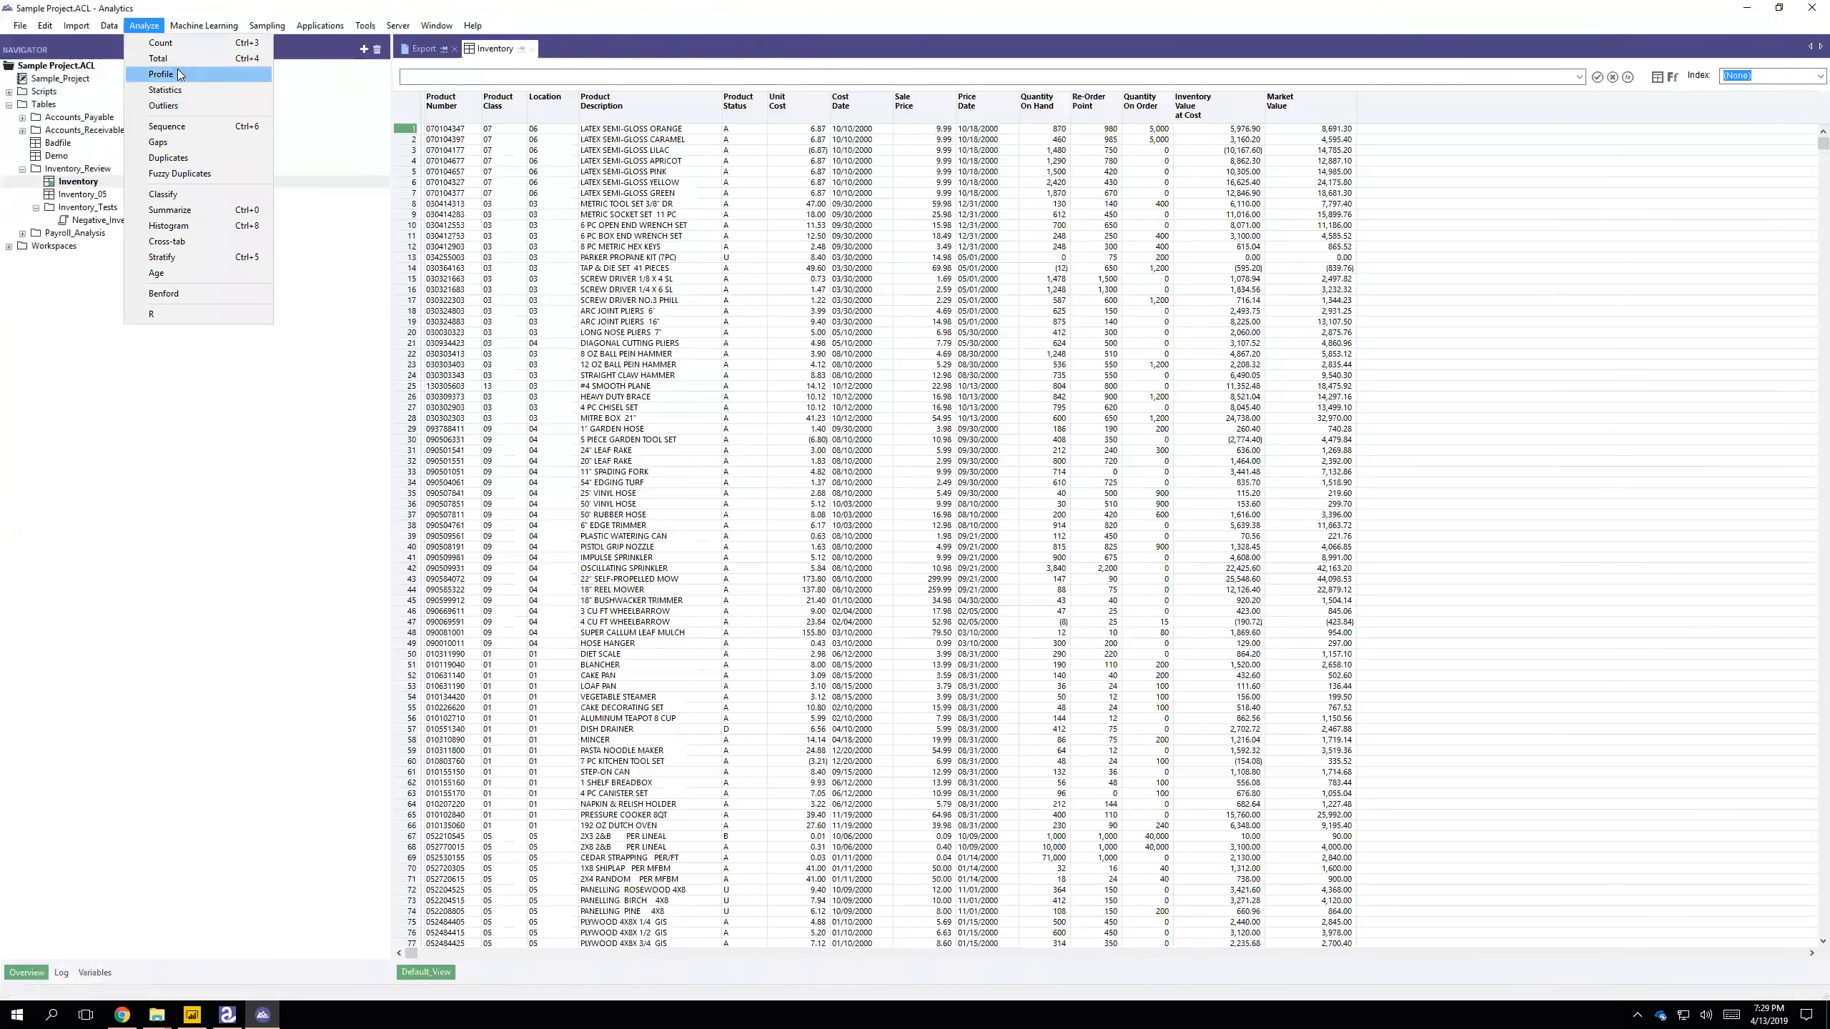
{"action": "left_click", "coordinate": [172, 209]}
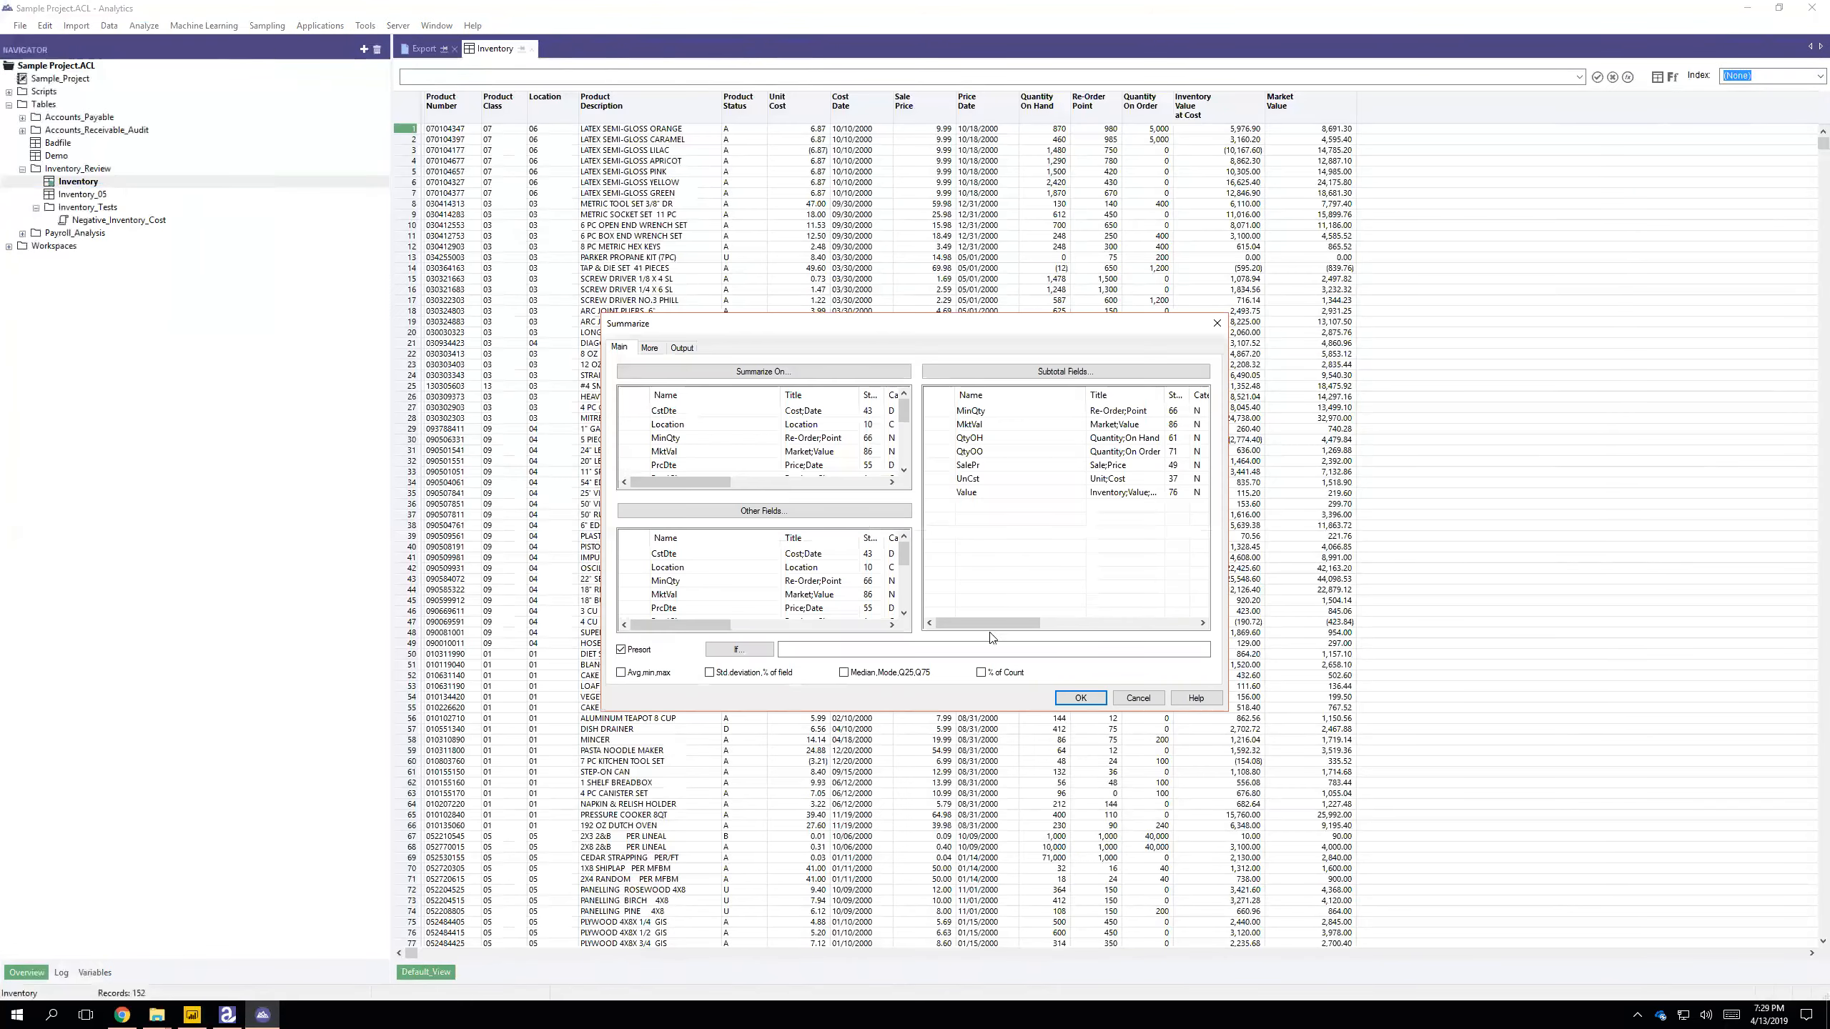
- Choose only MktVal and Value as the subtotal fields of the summary
{"action": "left_click", "coordinate": [953, 411]}
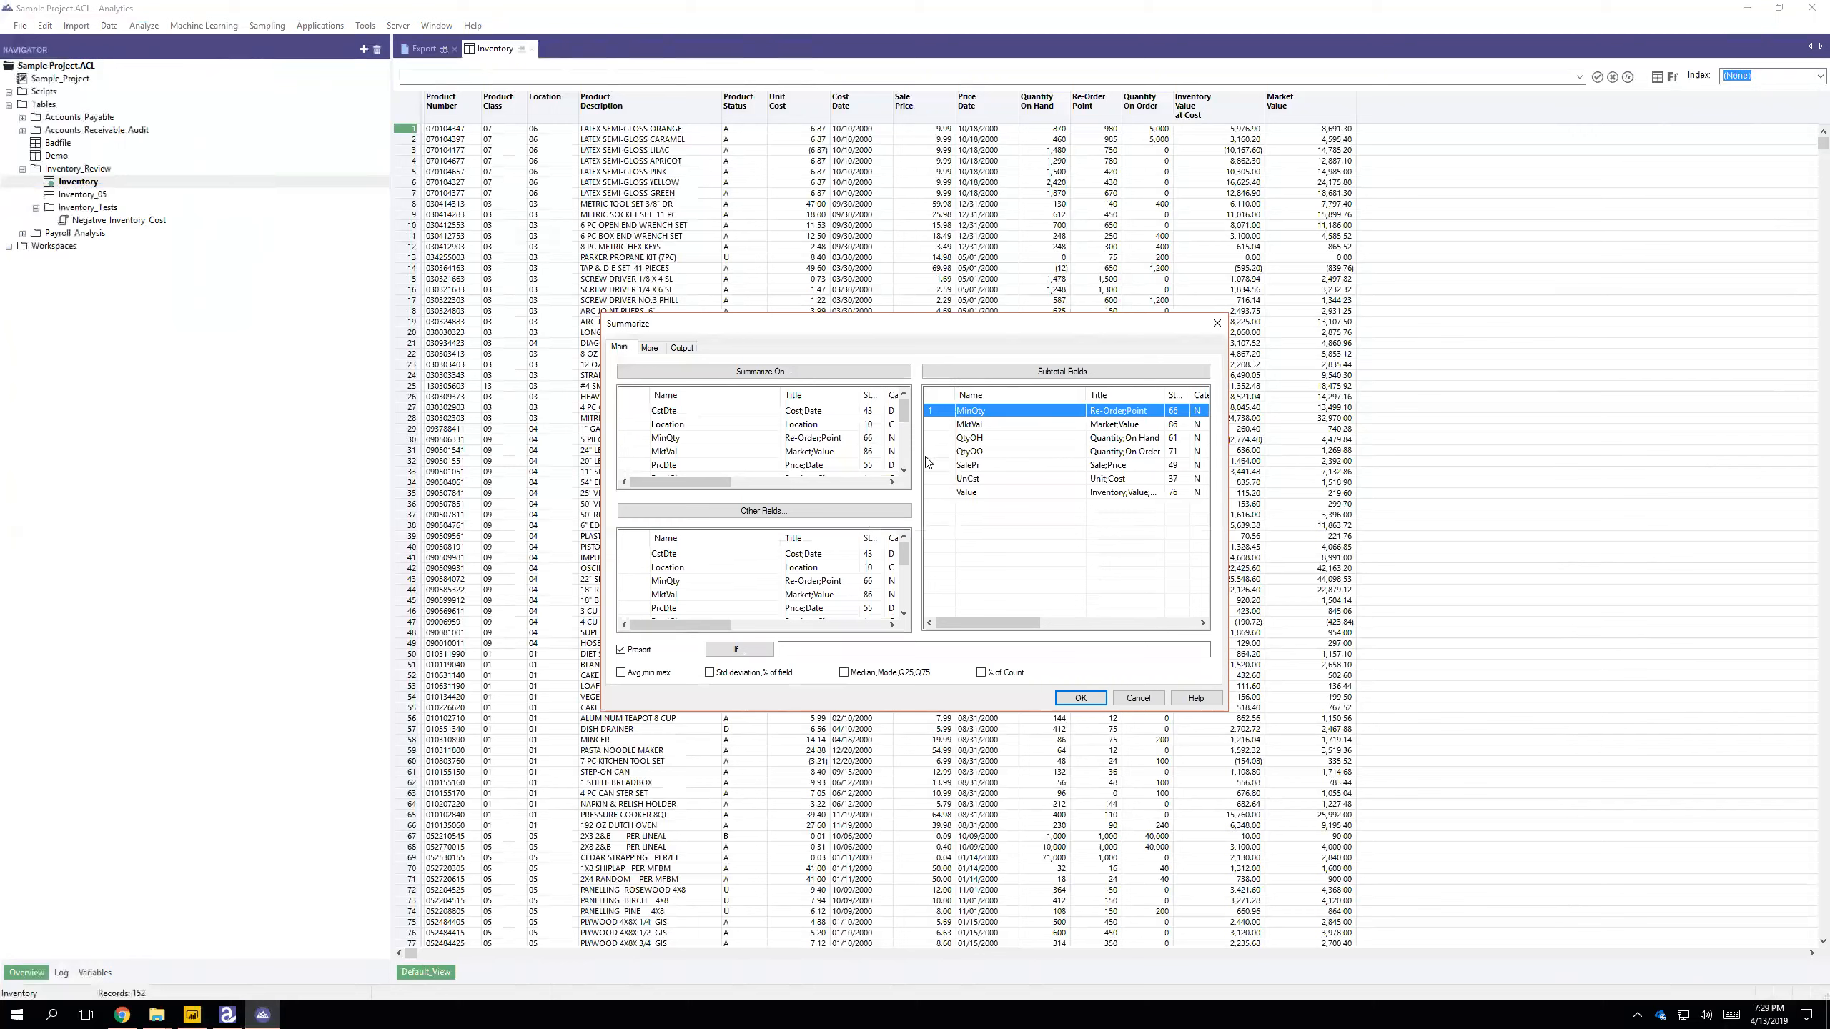
{"action": "left_click", "coordinate": [946, 493]}
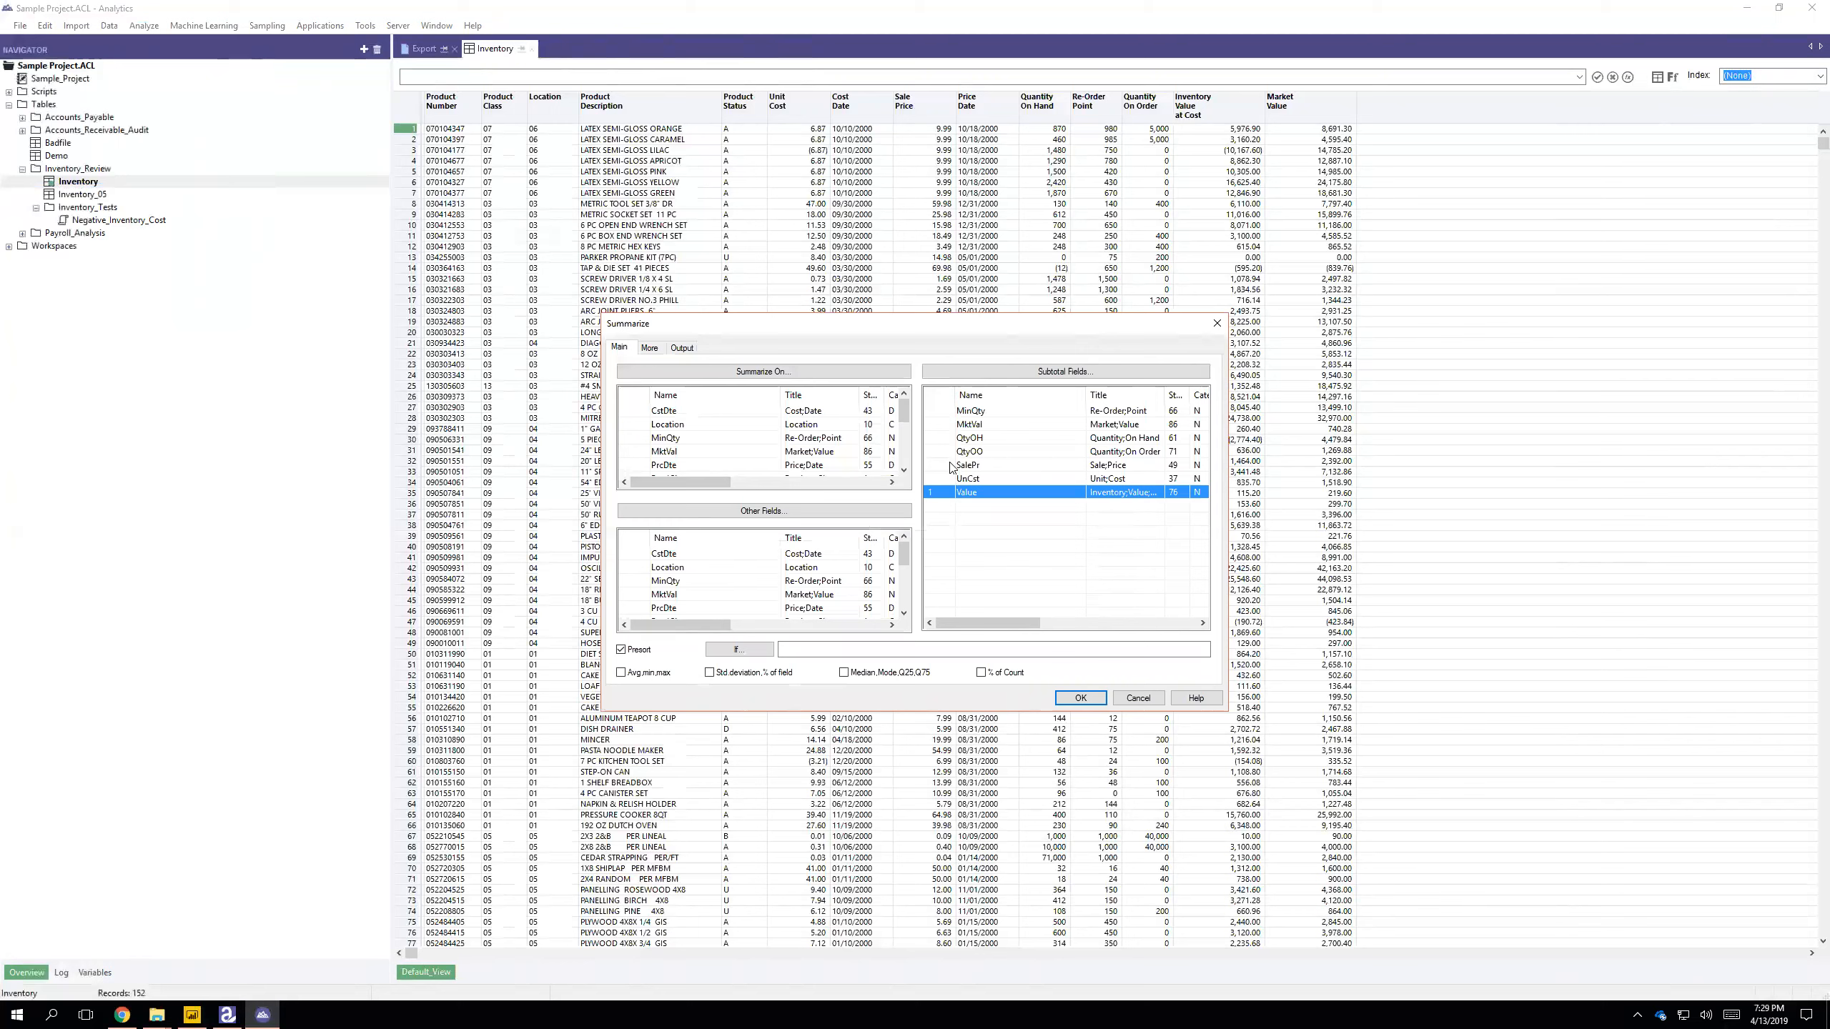
{"action": "left_click", "coordinate": [950, 424], "text": "shift"}
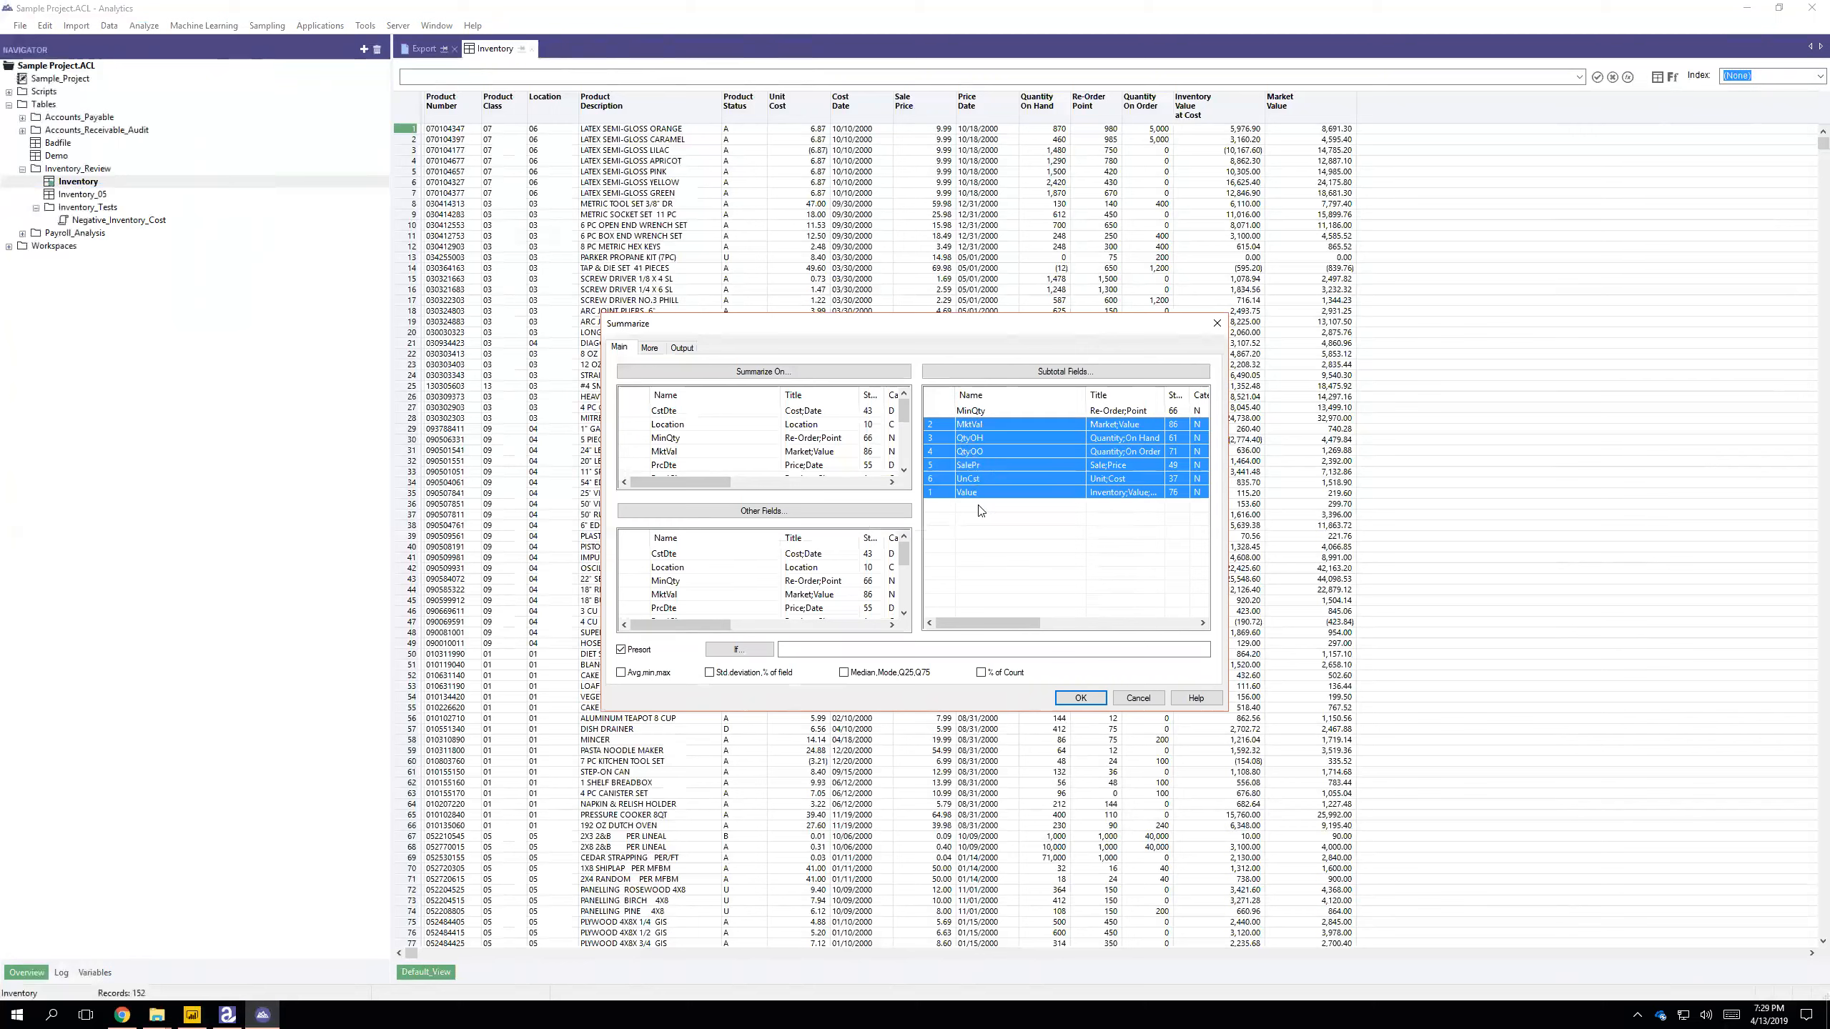
{"action": "left_click", "coordinate": [960, 518]}
{"action": "left_click", "coordinate": [947, 491]}
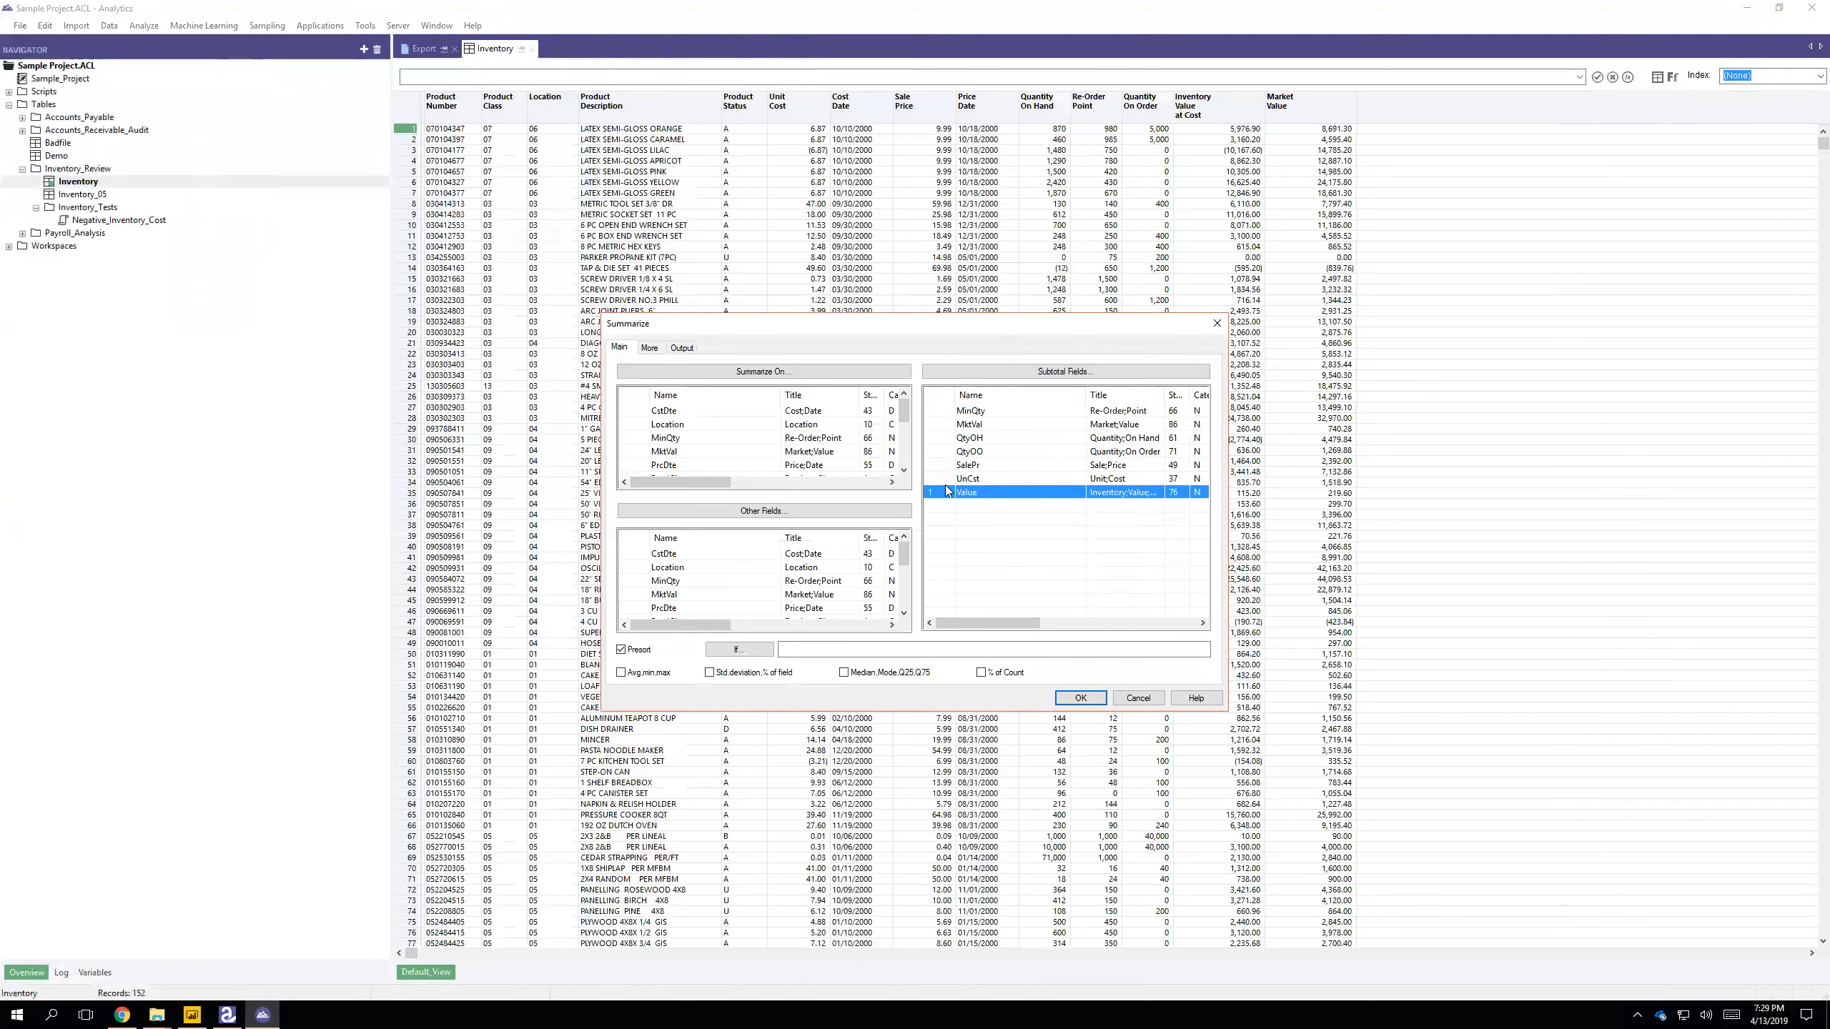
{"action": "left_click", "coordinate": [943, 425]}
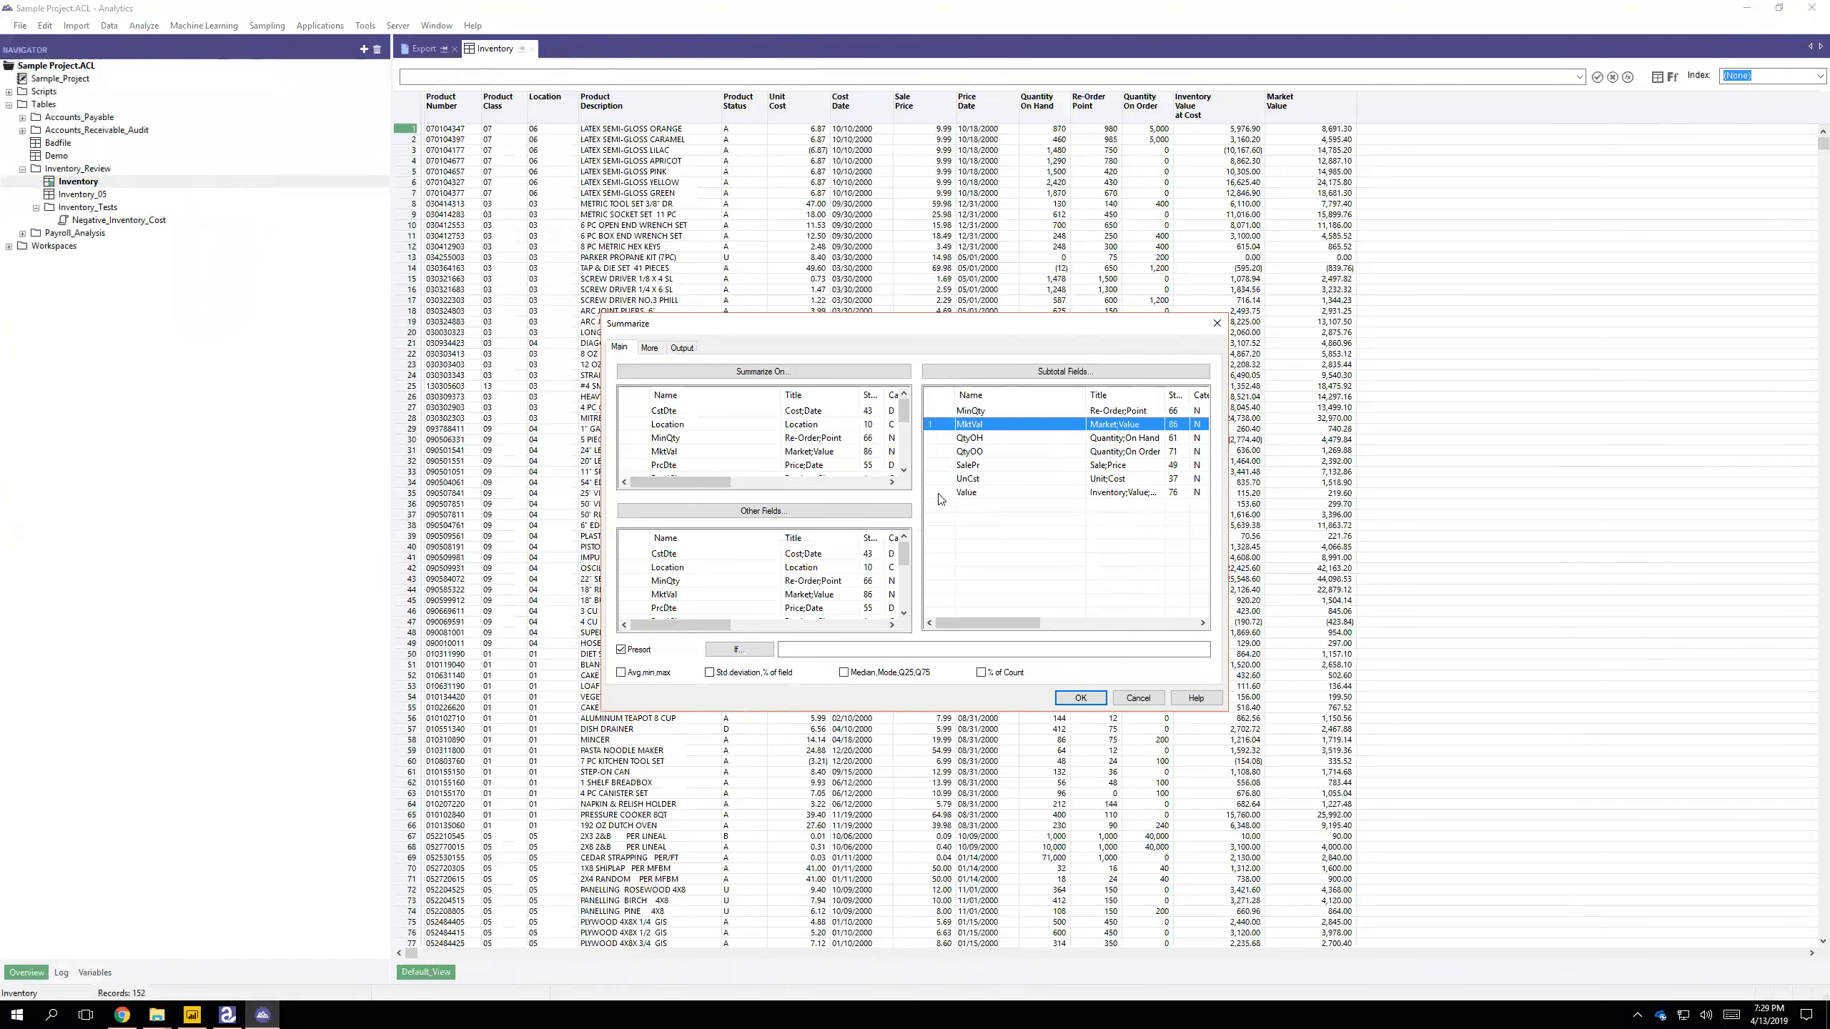
{"action": "left_click", "coordinate": [960, 499], "text": "ctrl"}
- Set Location as the key field to summarize on and run the summary to screen
{"action": "left_click", "coordinate": [1081, 698]}
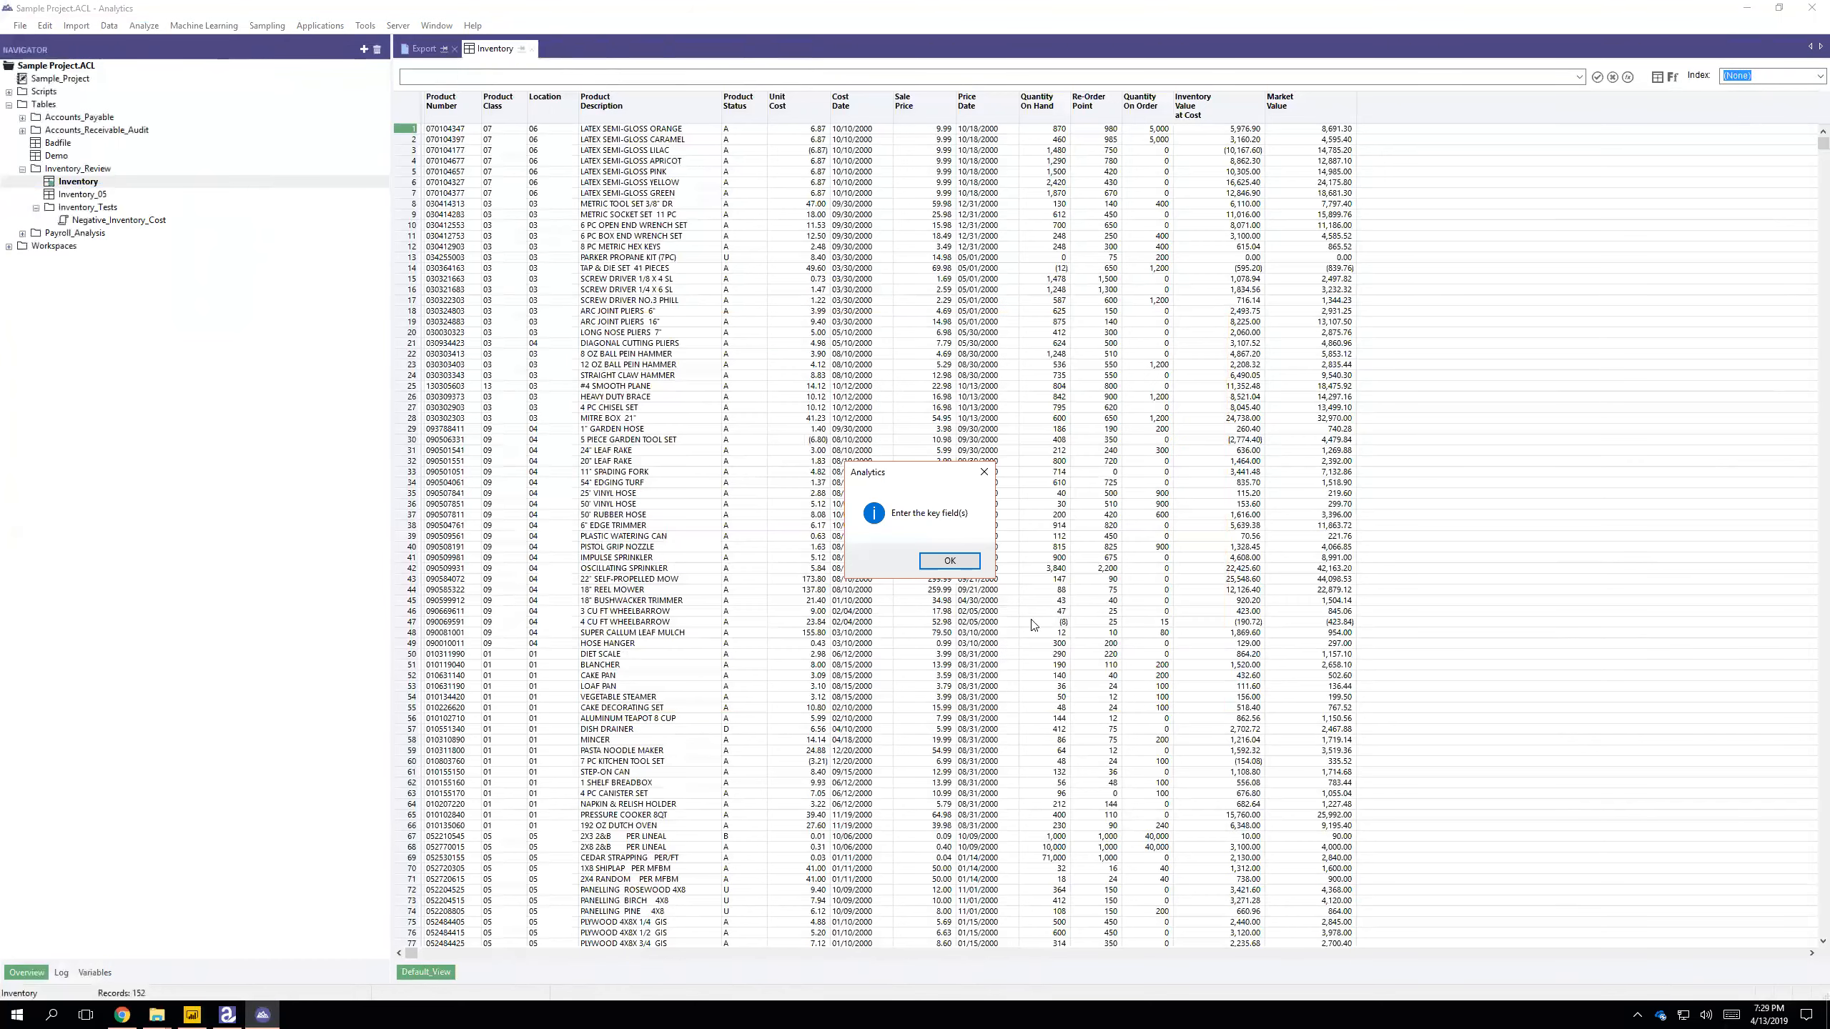
{"action": "left_click", "coordinate": [952, 561]}
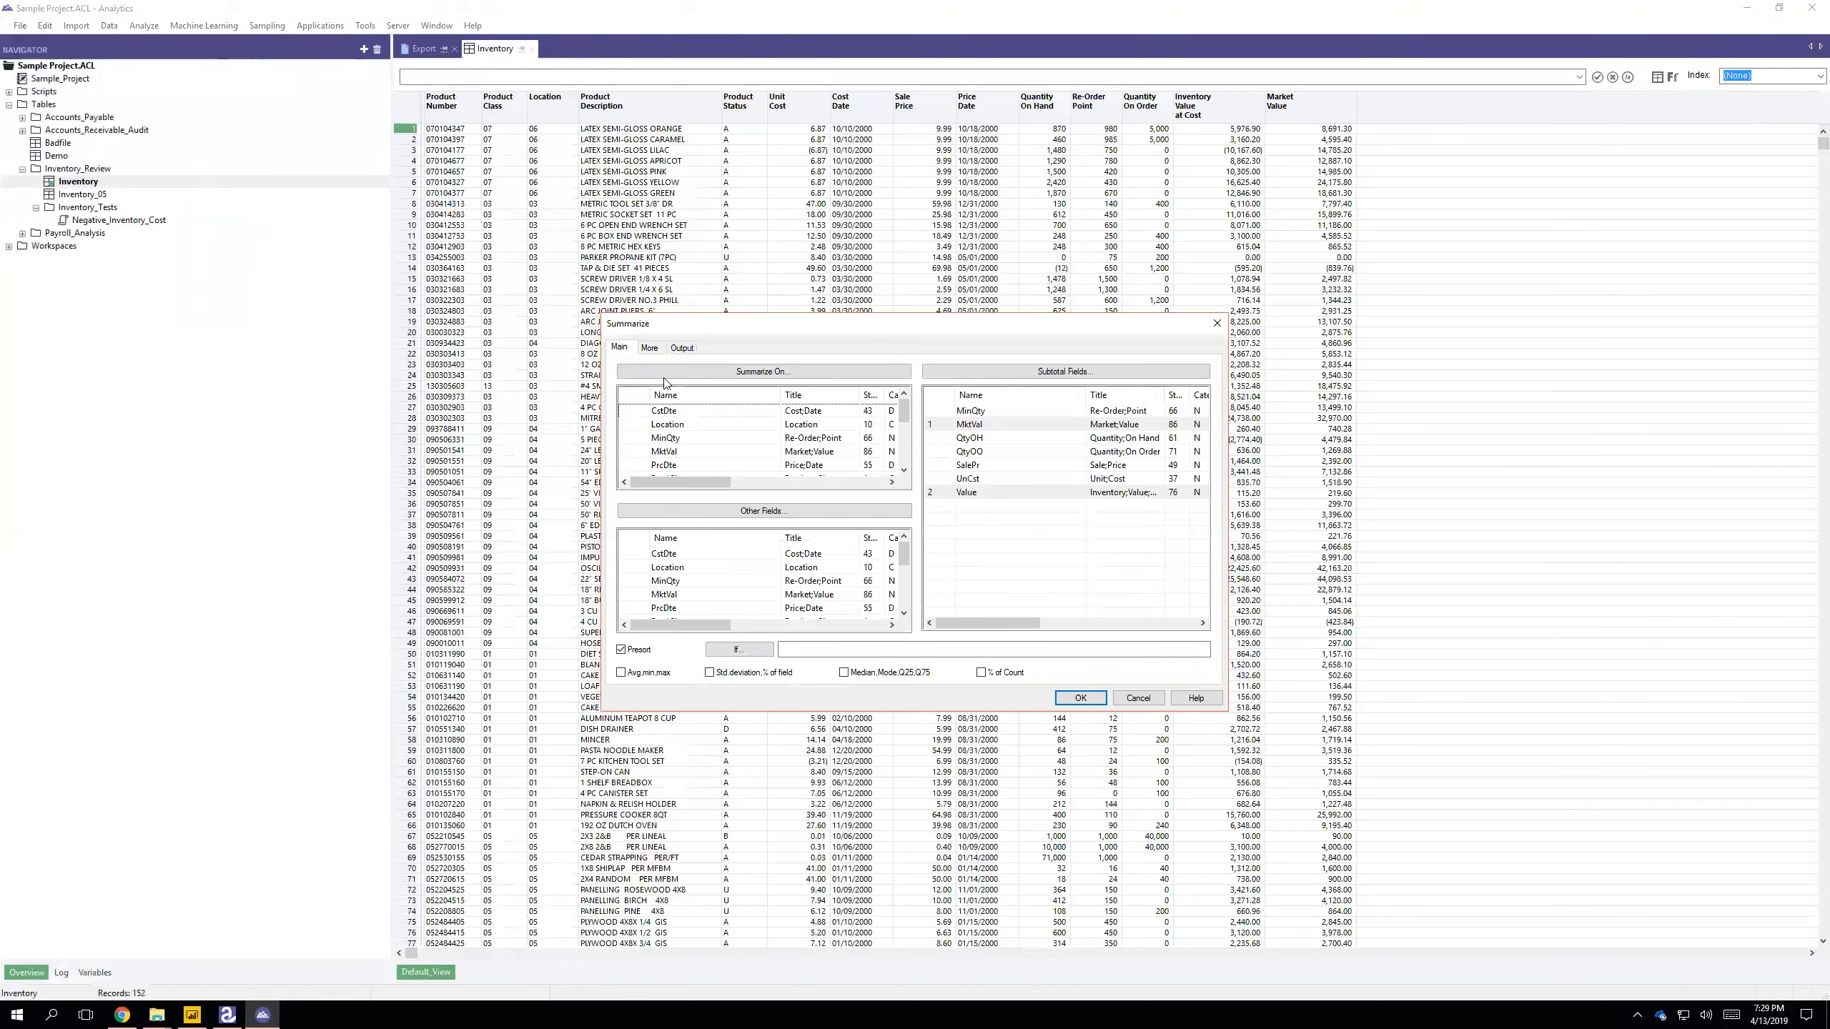
{"action": "left_click", "coordinate": [652, 425]}
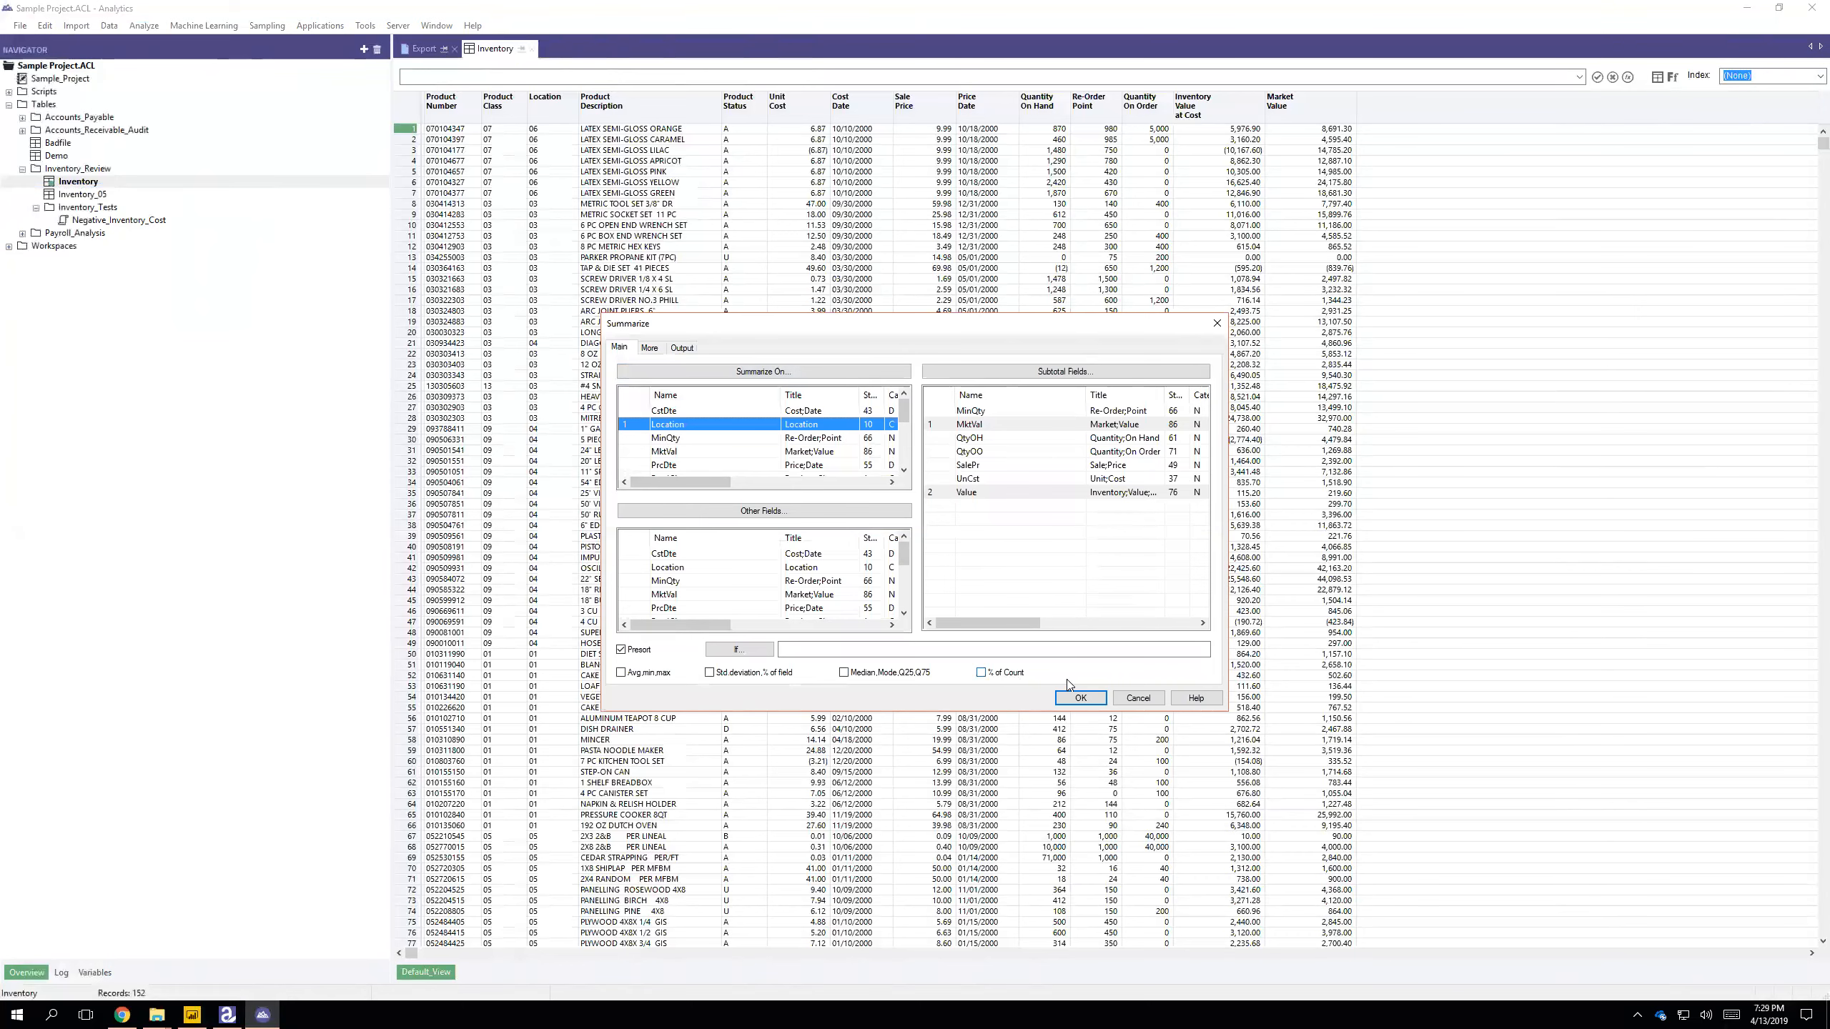
{"action": "left_click", "coordinate": [1079, 697]}
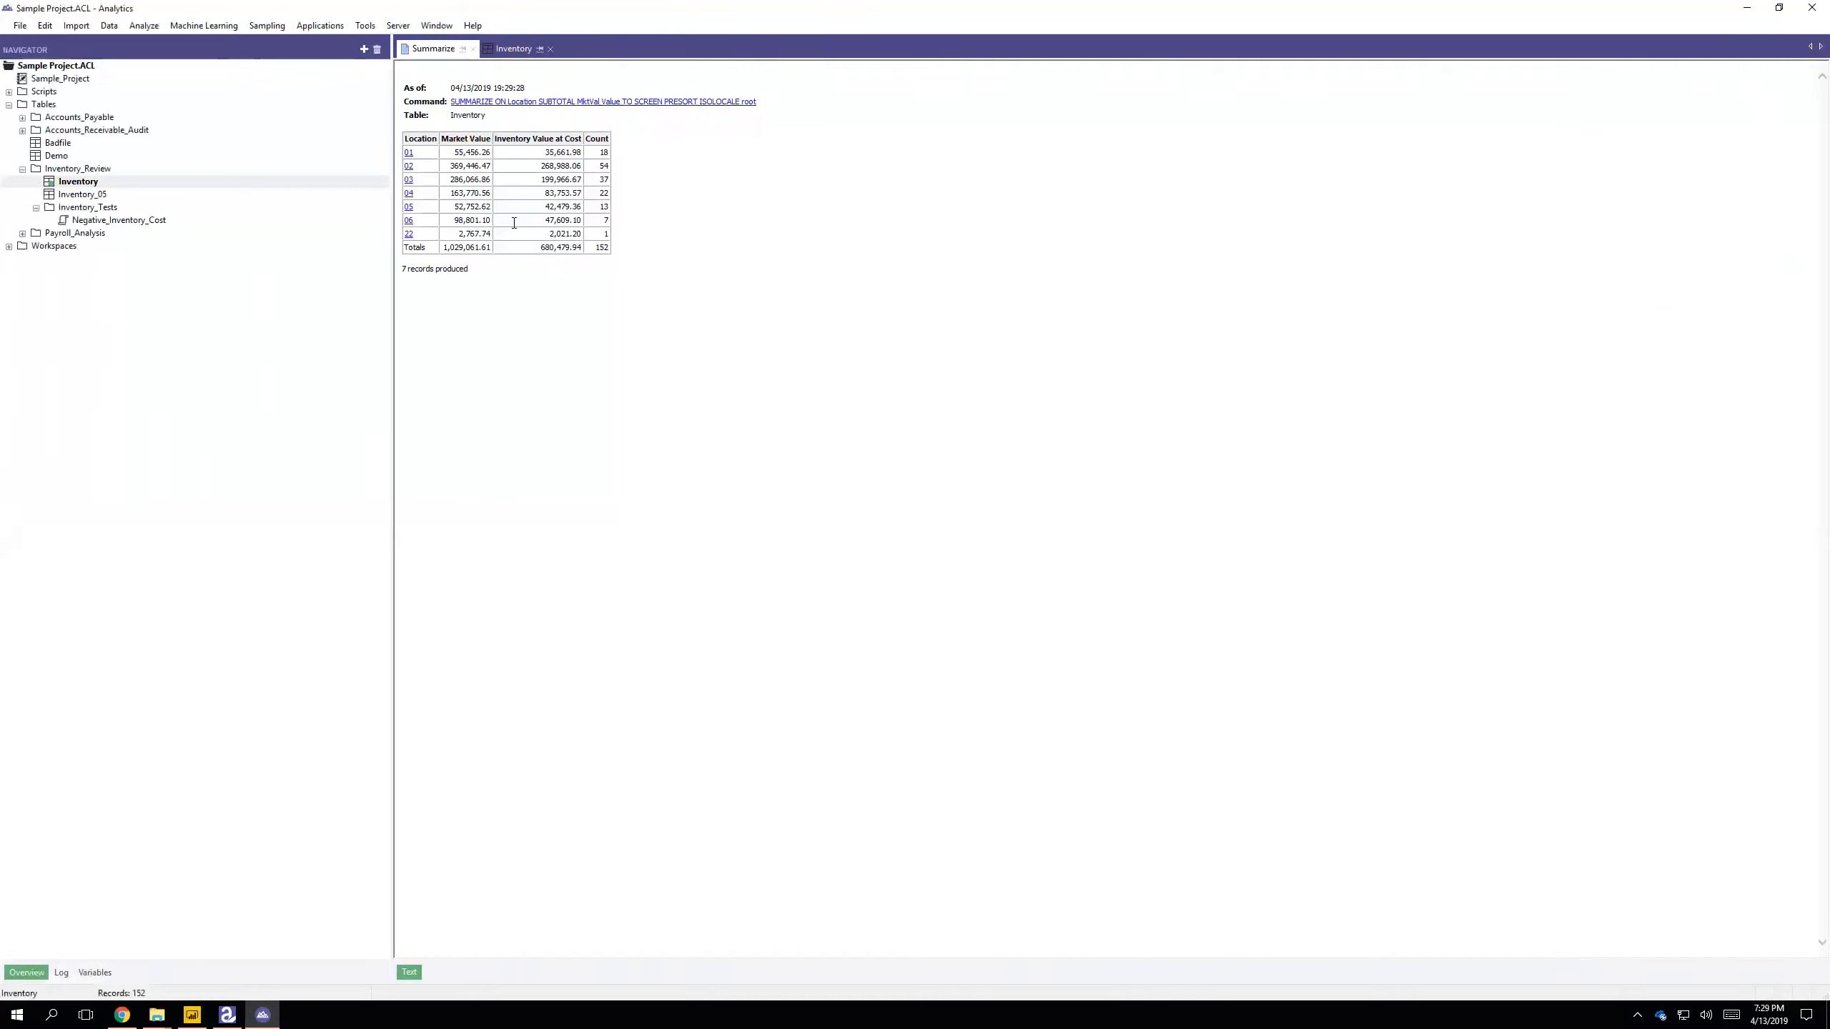
- Compare the Power BI treemap's Value1 for location 6 with the Inventory Value at Cost in the ACL summary, and return to Power BI
{"action": "left_click", "coordinate": [192, 1015]}
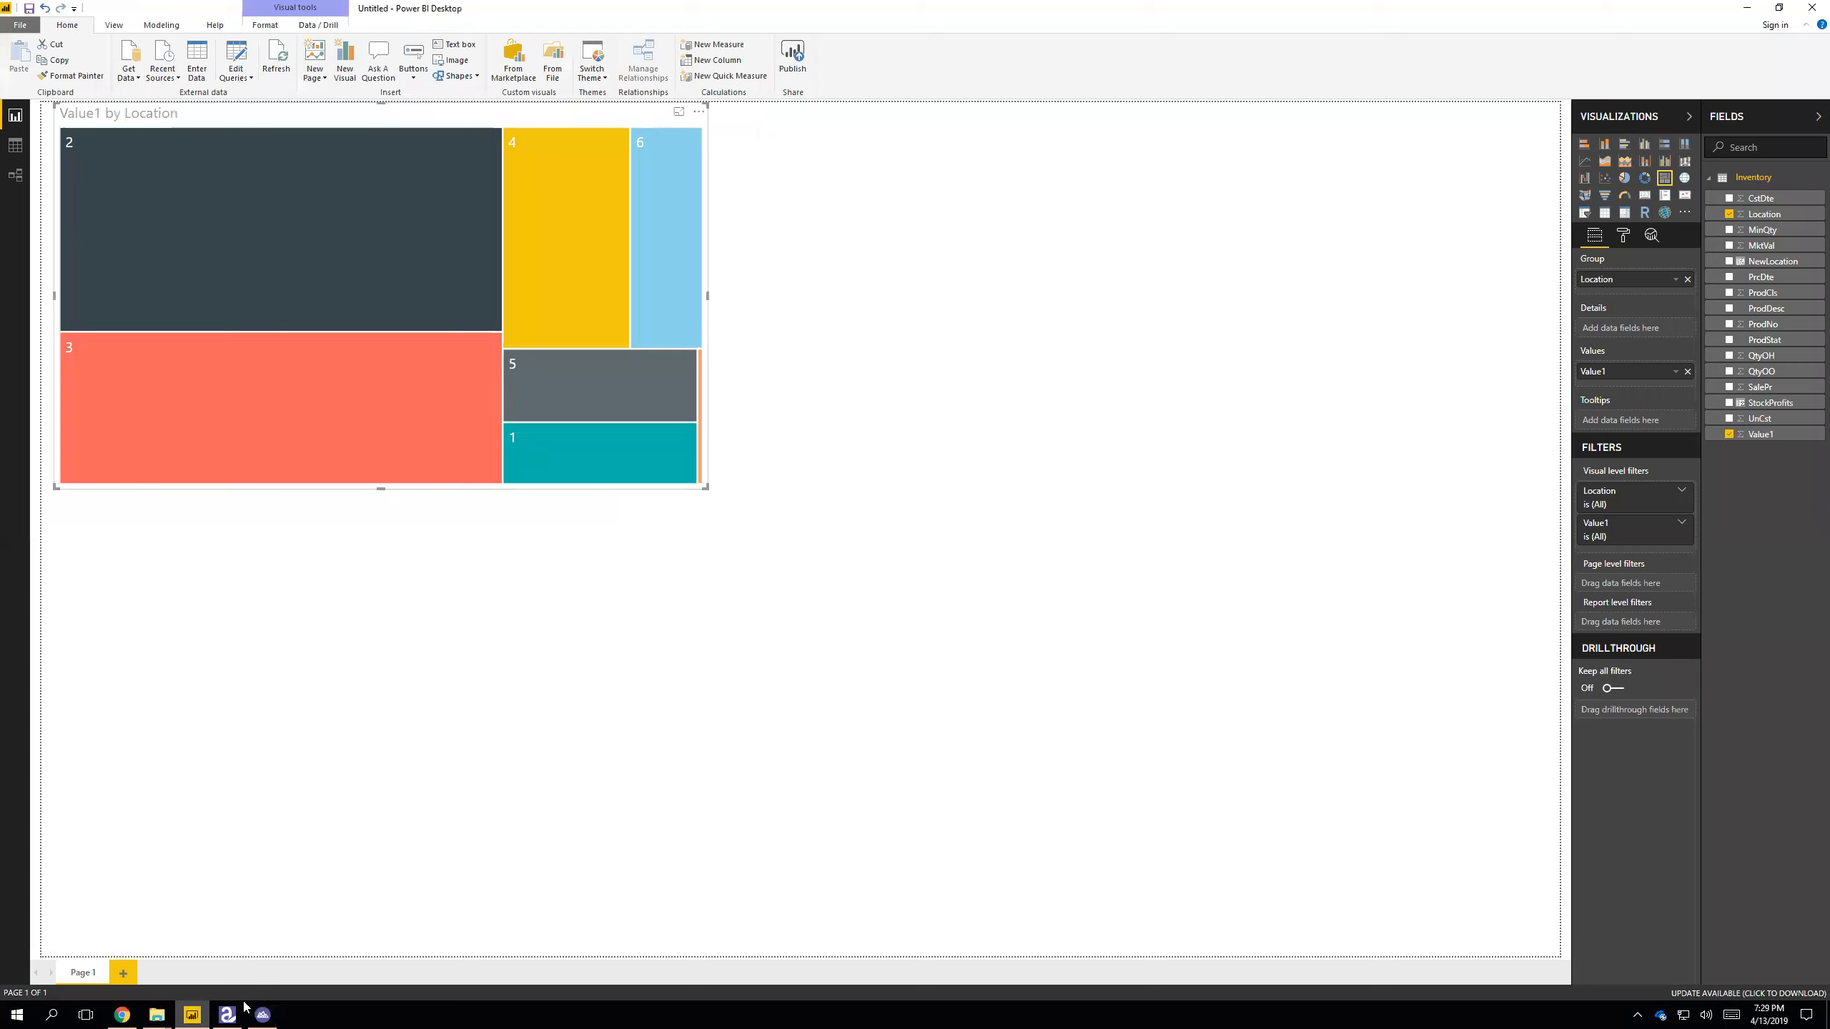
{"action": "mouse_move", "coordinate": [654, 279]}
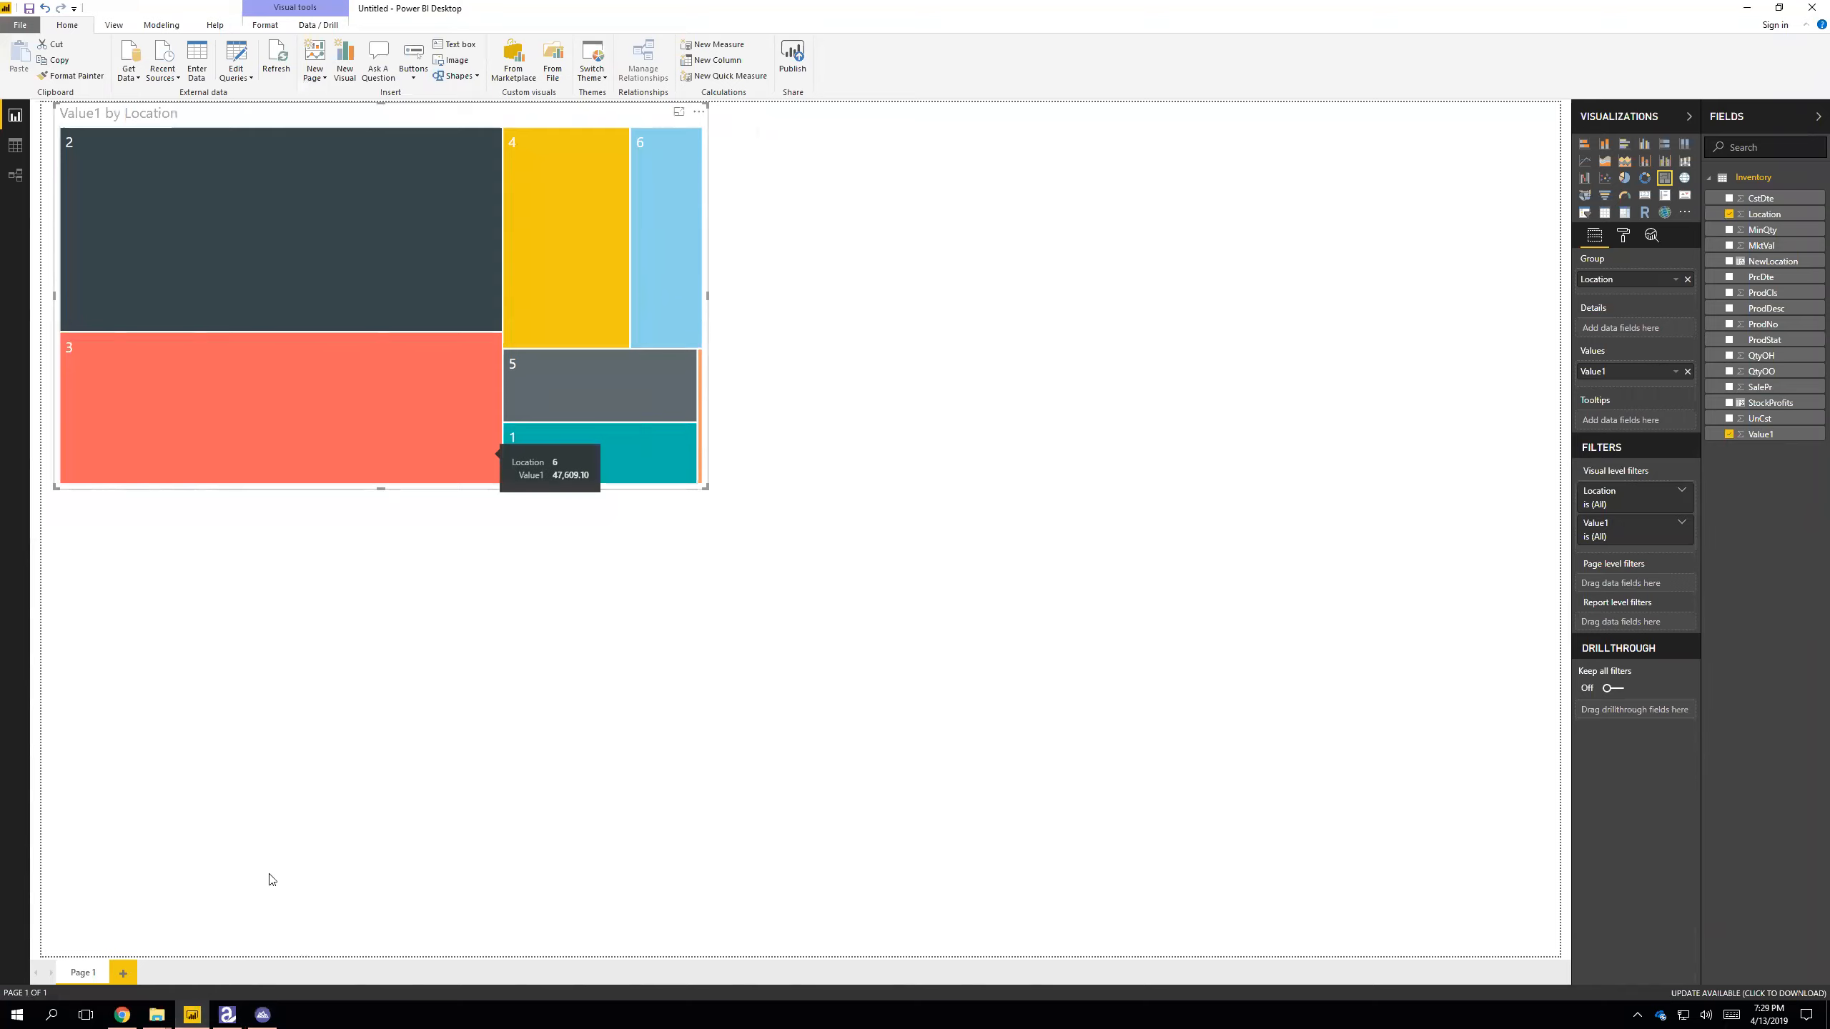
{"action": "left_click", "coordinate": [262, 1015]}
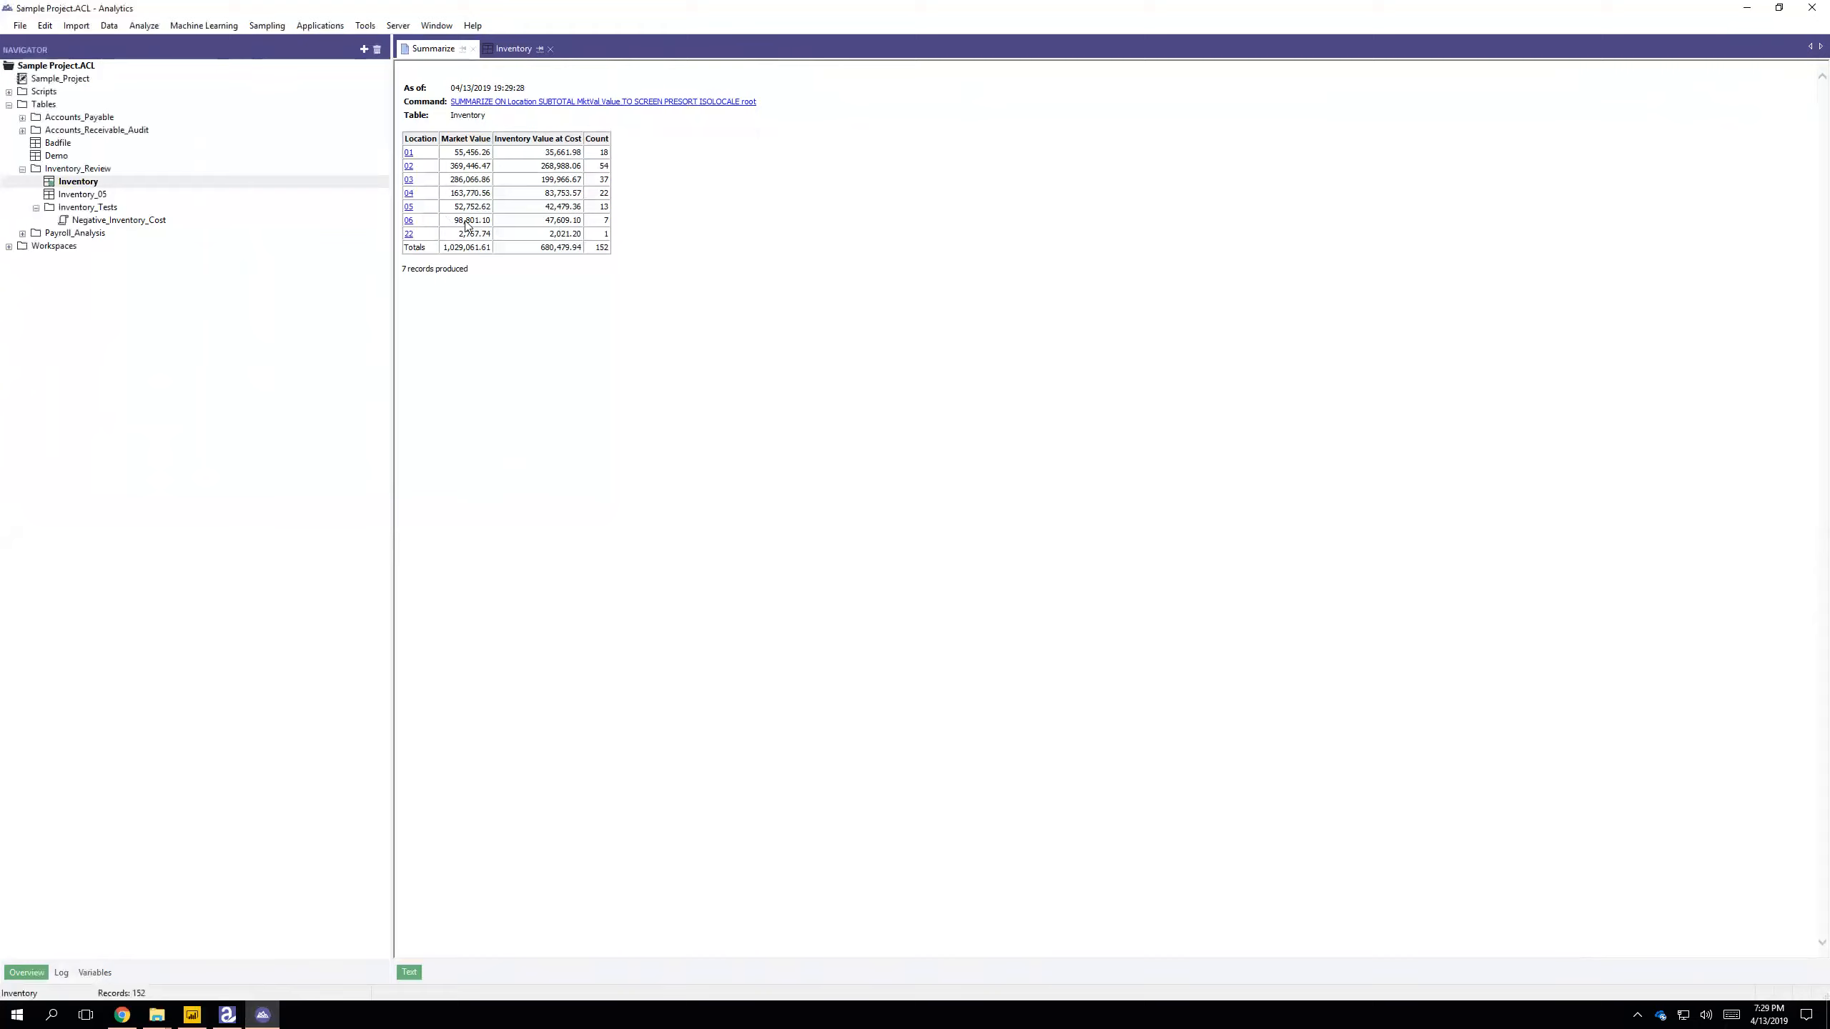
{"action": "left_click_drag", "start_coordinate": [539, 225], "coordinate": [597, 229]}
{"action": "left_click", "coordinate": [192, 1015]}
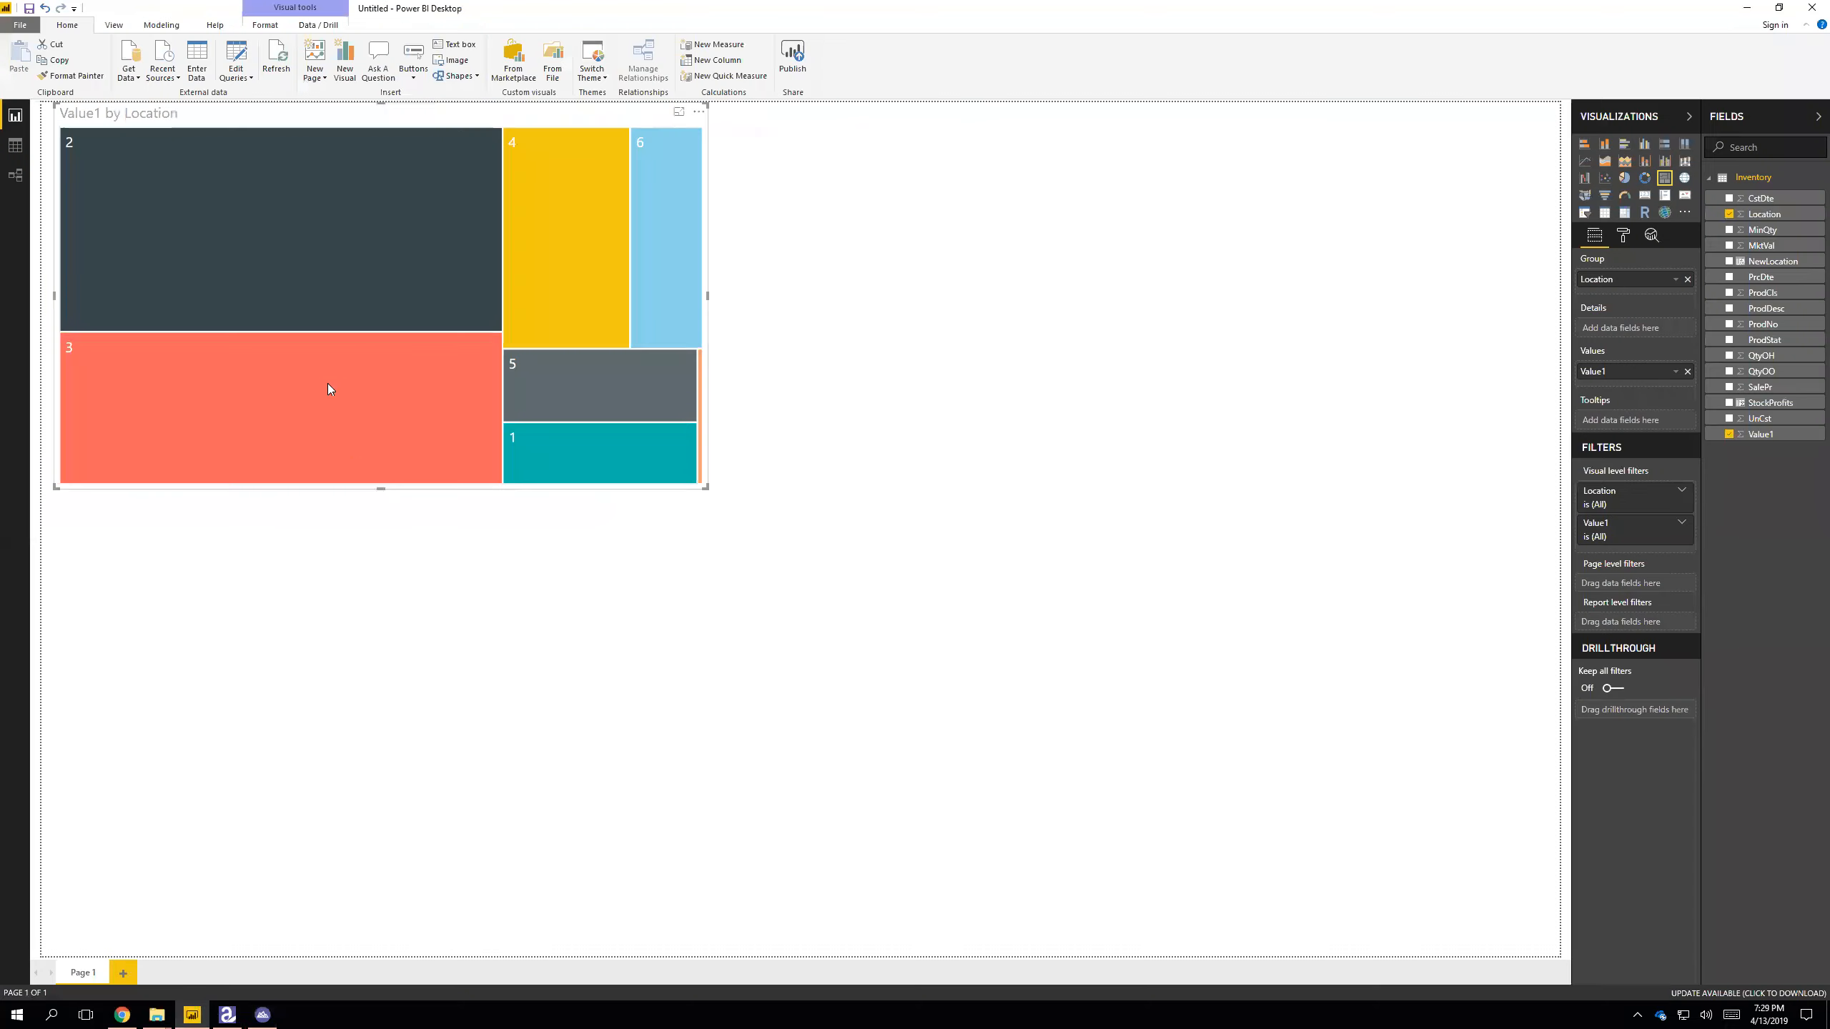
{"action": "mouse_move", "coordinate": [328, 287]}
- Add a second treemap below the first, grouped by Location with MktVal as its values
{"action": "left_click", "coordinate": [1513, 288]}
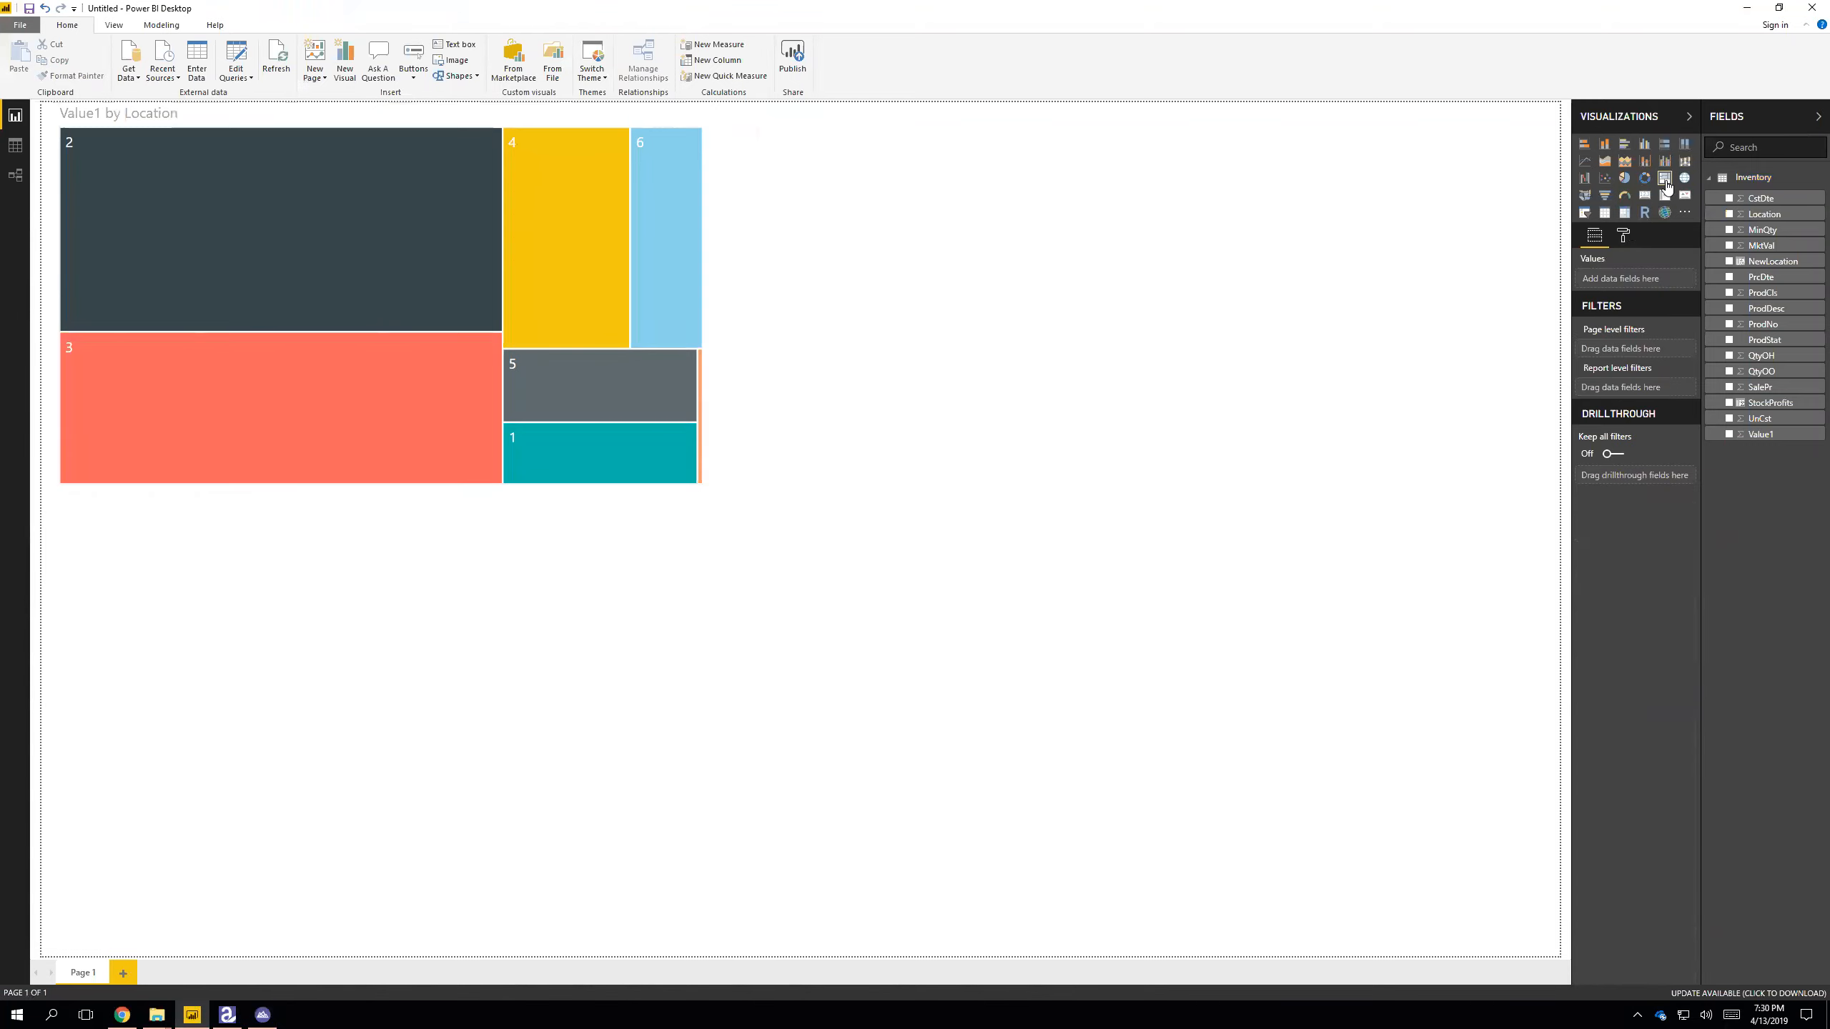
{"action": "left_click", "coordinate": [1664, 178]}
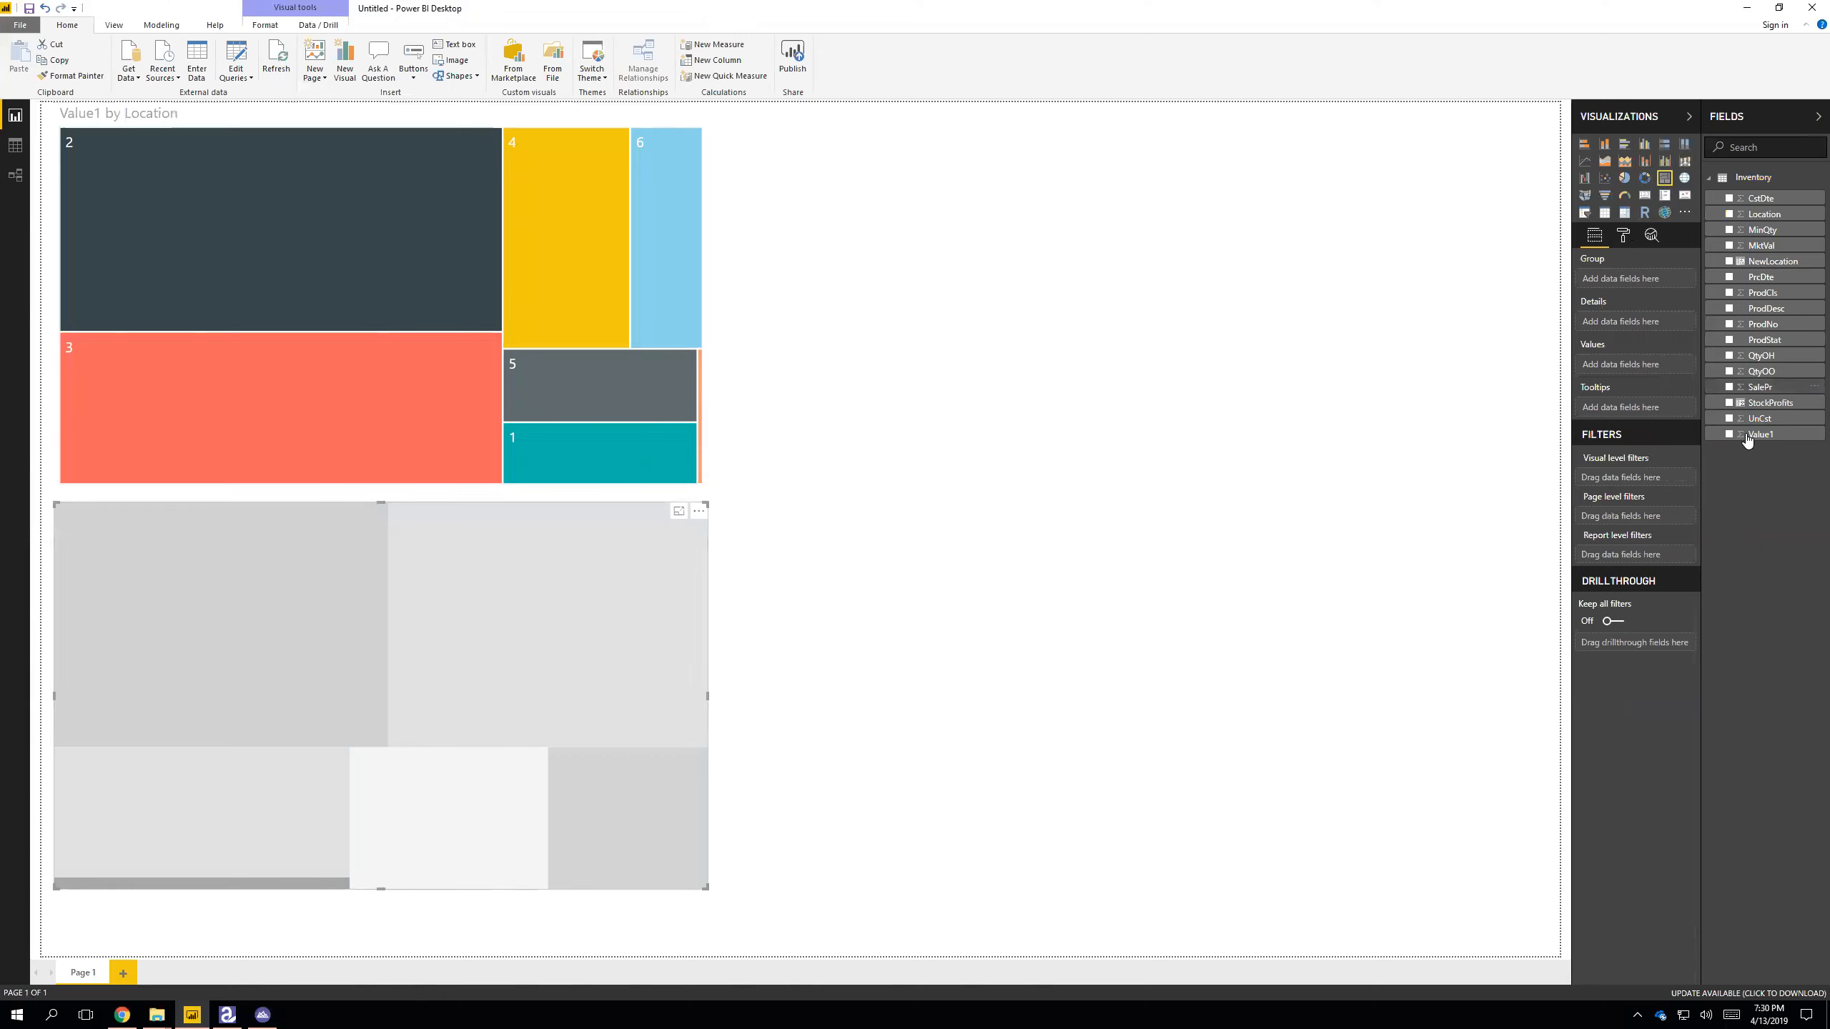
{"action": "left_click_drag", "start_coordinate": [1735, 253], "coordinate": [1622, 364]}
{"action": "left_click_drag", "start_coordinate": [1765, 222], "coordinate": [1632, 284]}
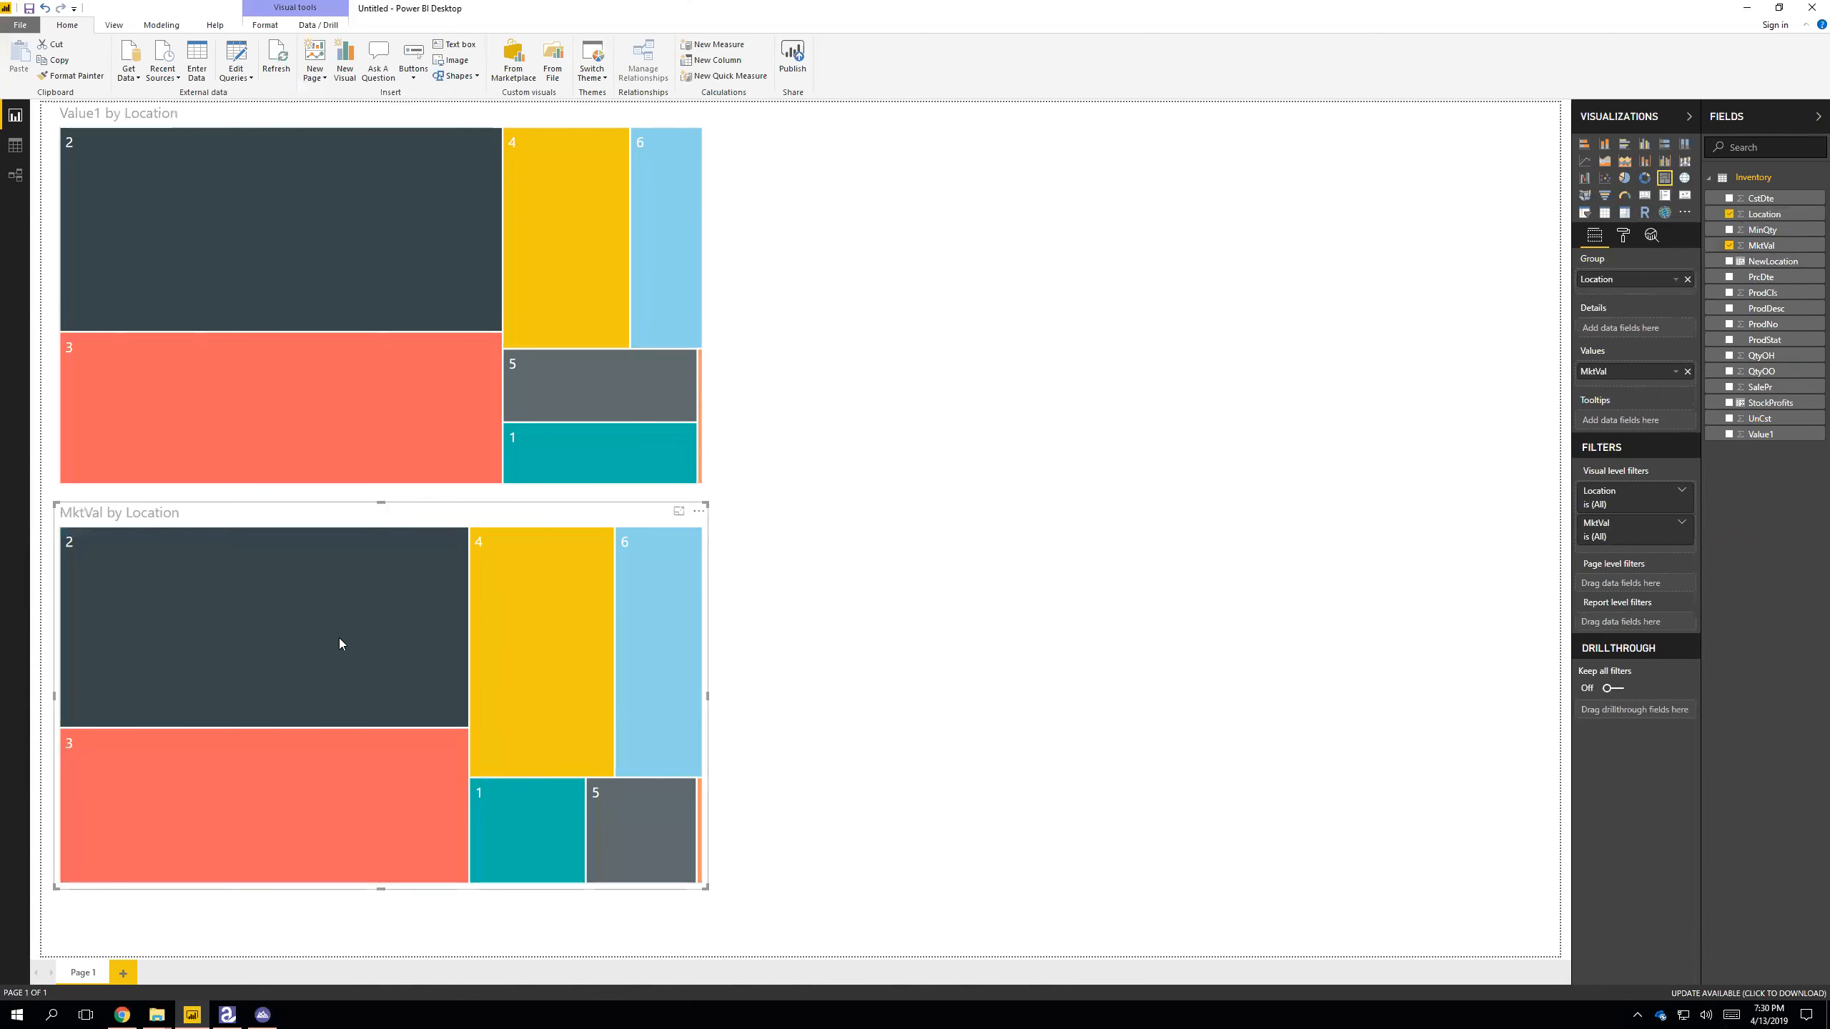
- Compare the new treemap's MktVal for location 2 with the Market Value in the ACL summary, and return to Power BI
{"action": "mouse_move", "coordinate": [341, 643]}
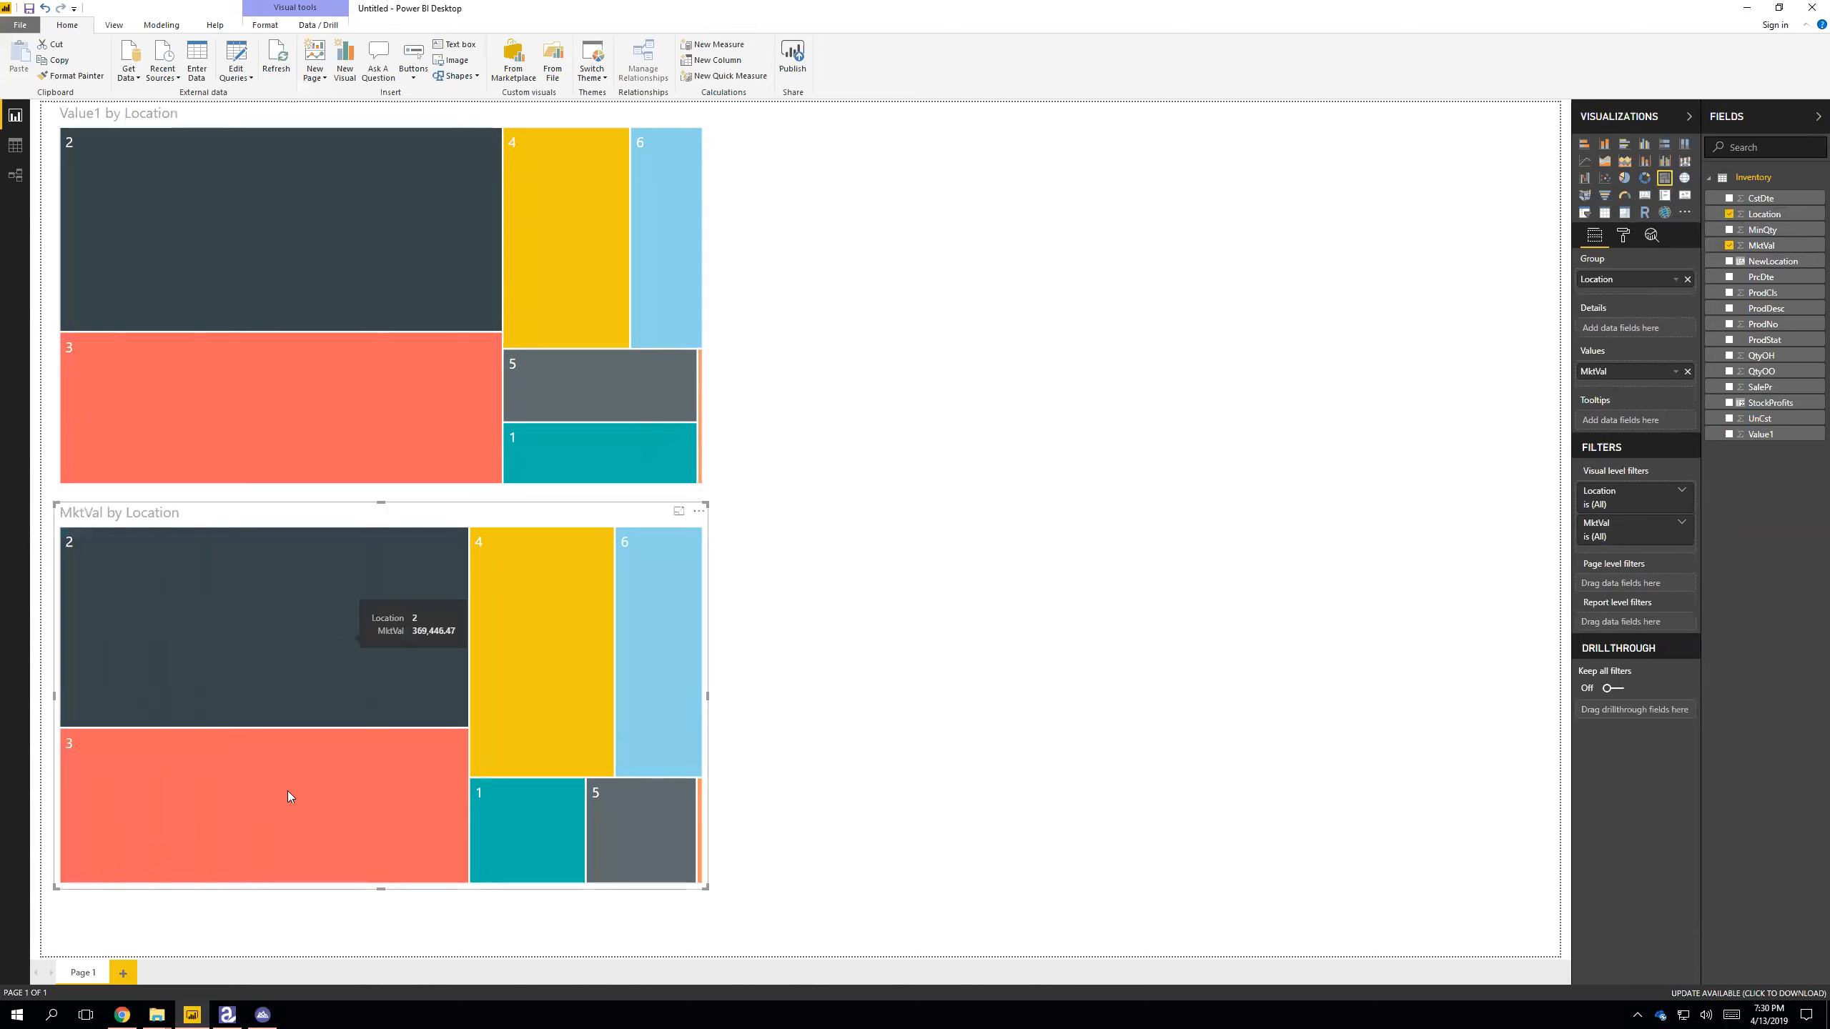
{"action": "key", "text": "alt+Tab"}
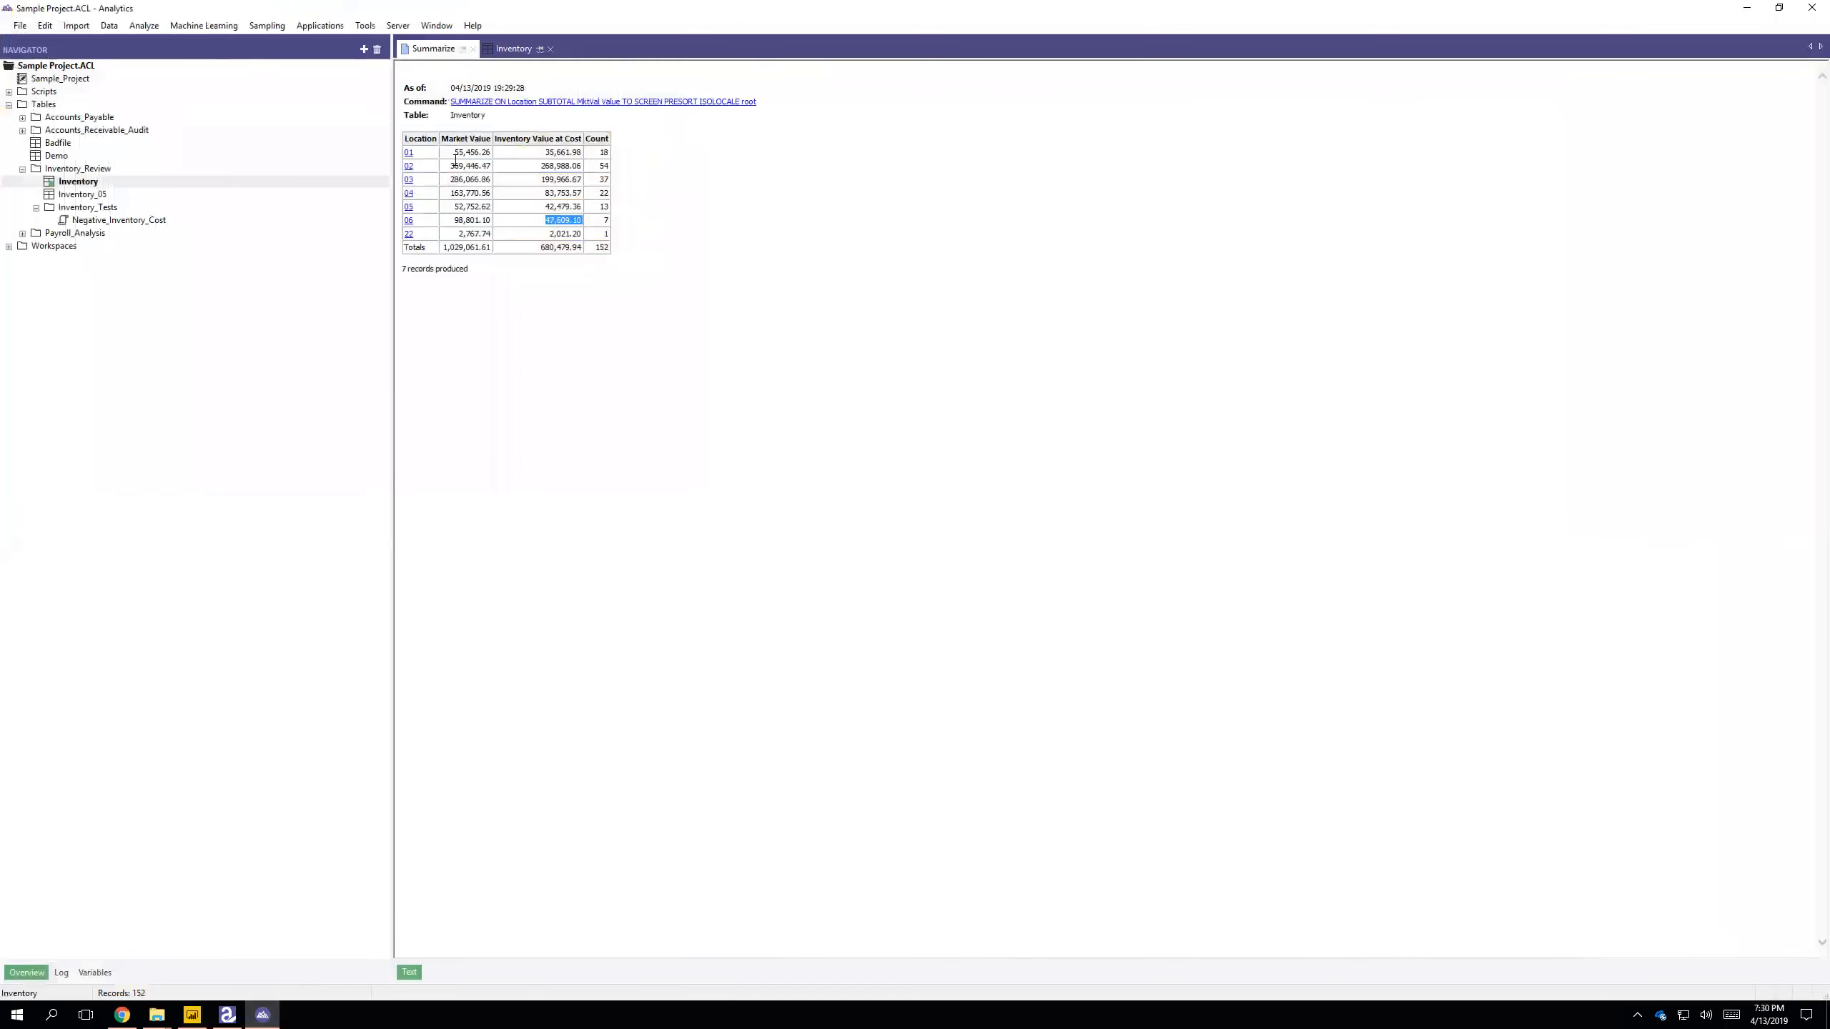
{"action": "left_click", "coordinate": [268, 1015]}
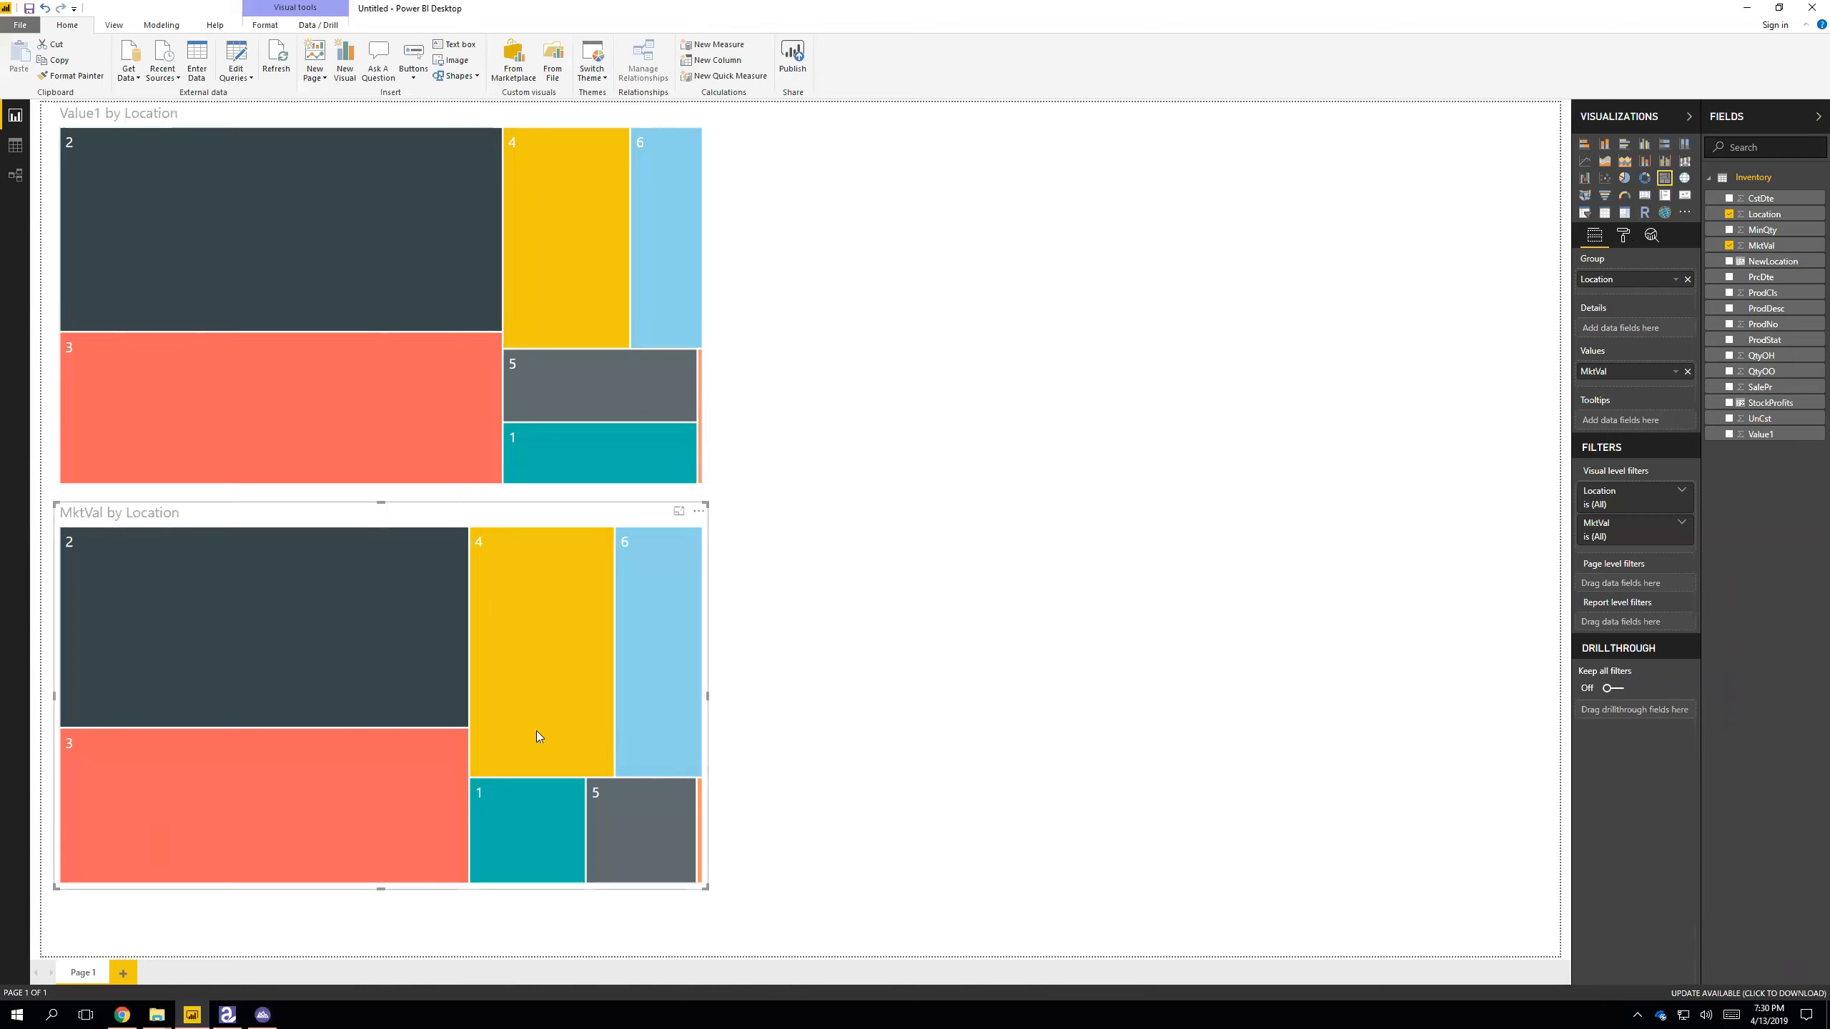
{"action": "left_click", "coordinate": [1623, 235]}
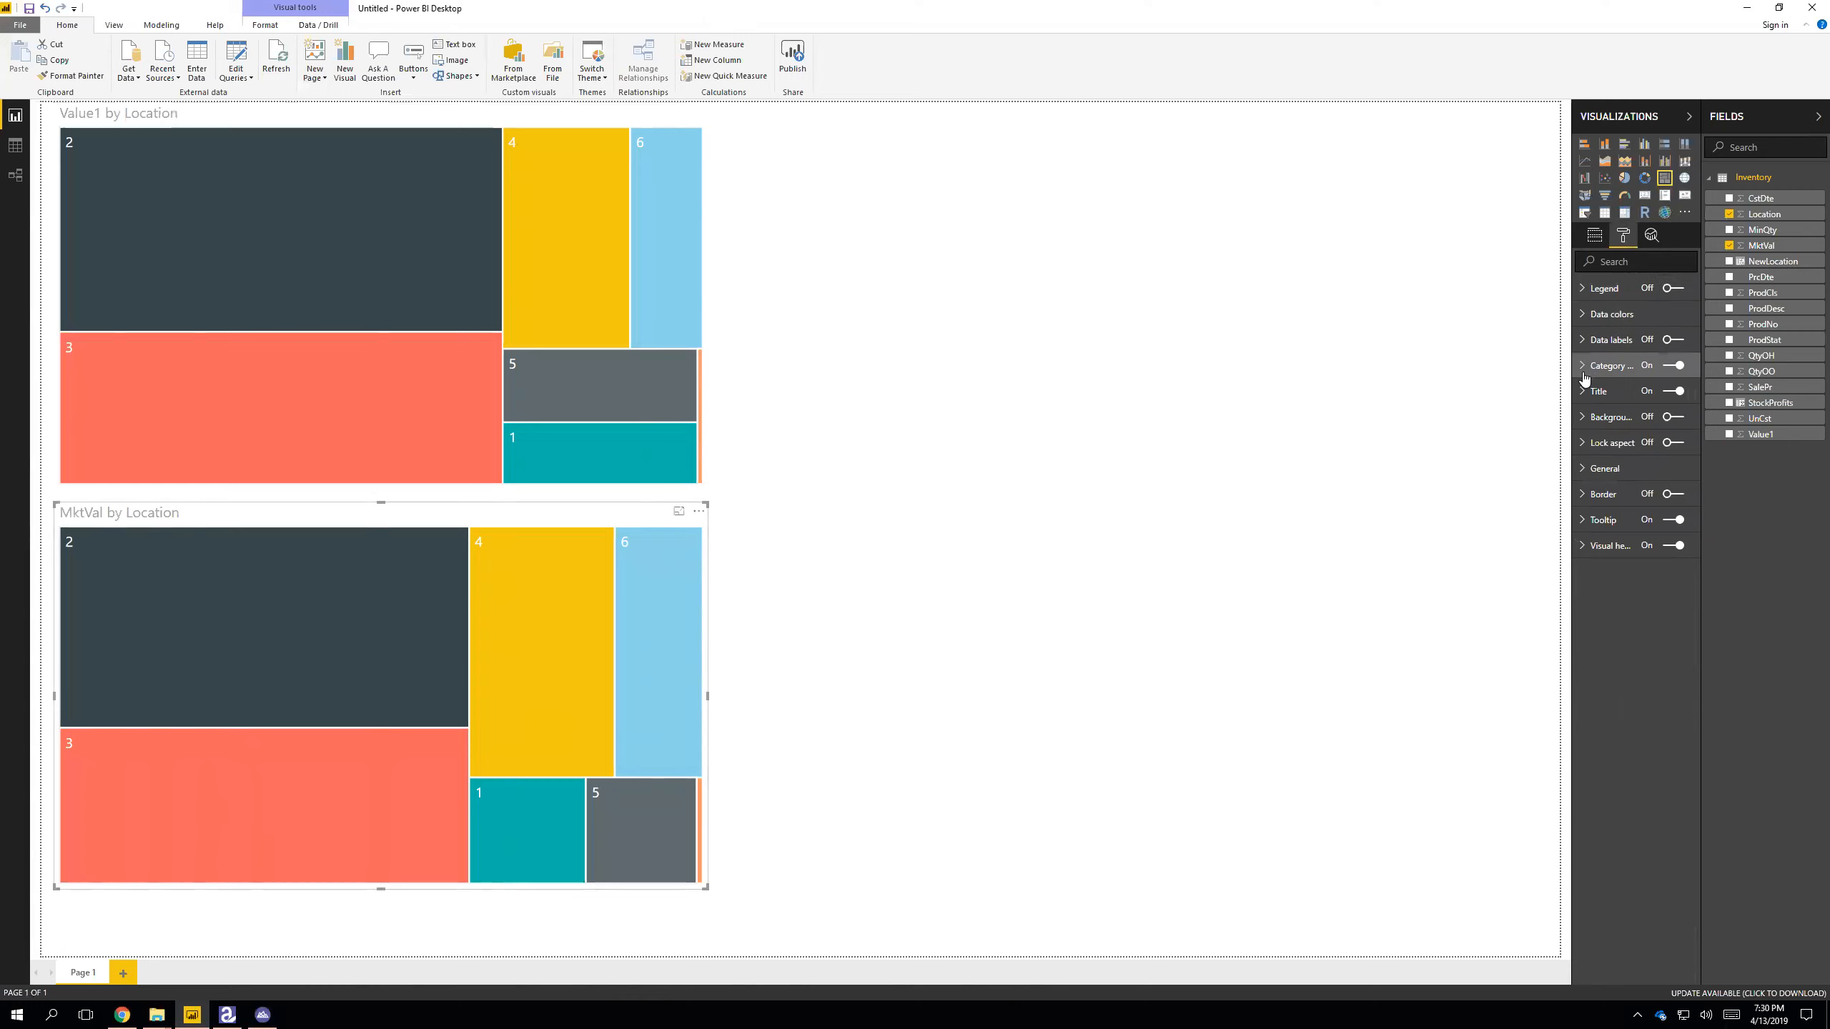
{"action": "left_click", "coordinate": [1595, 391]}
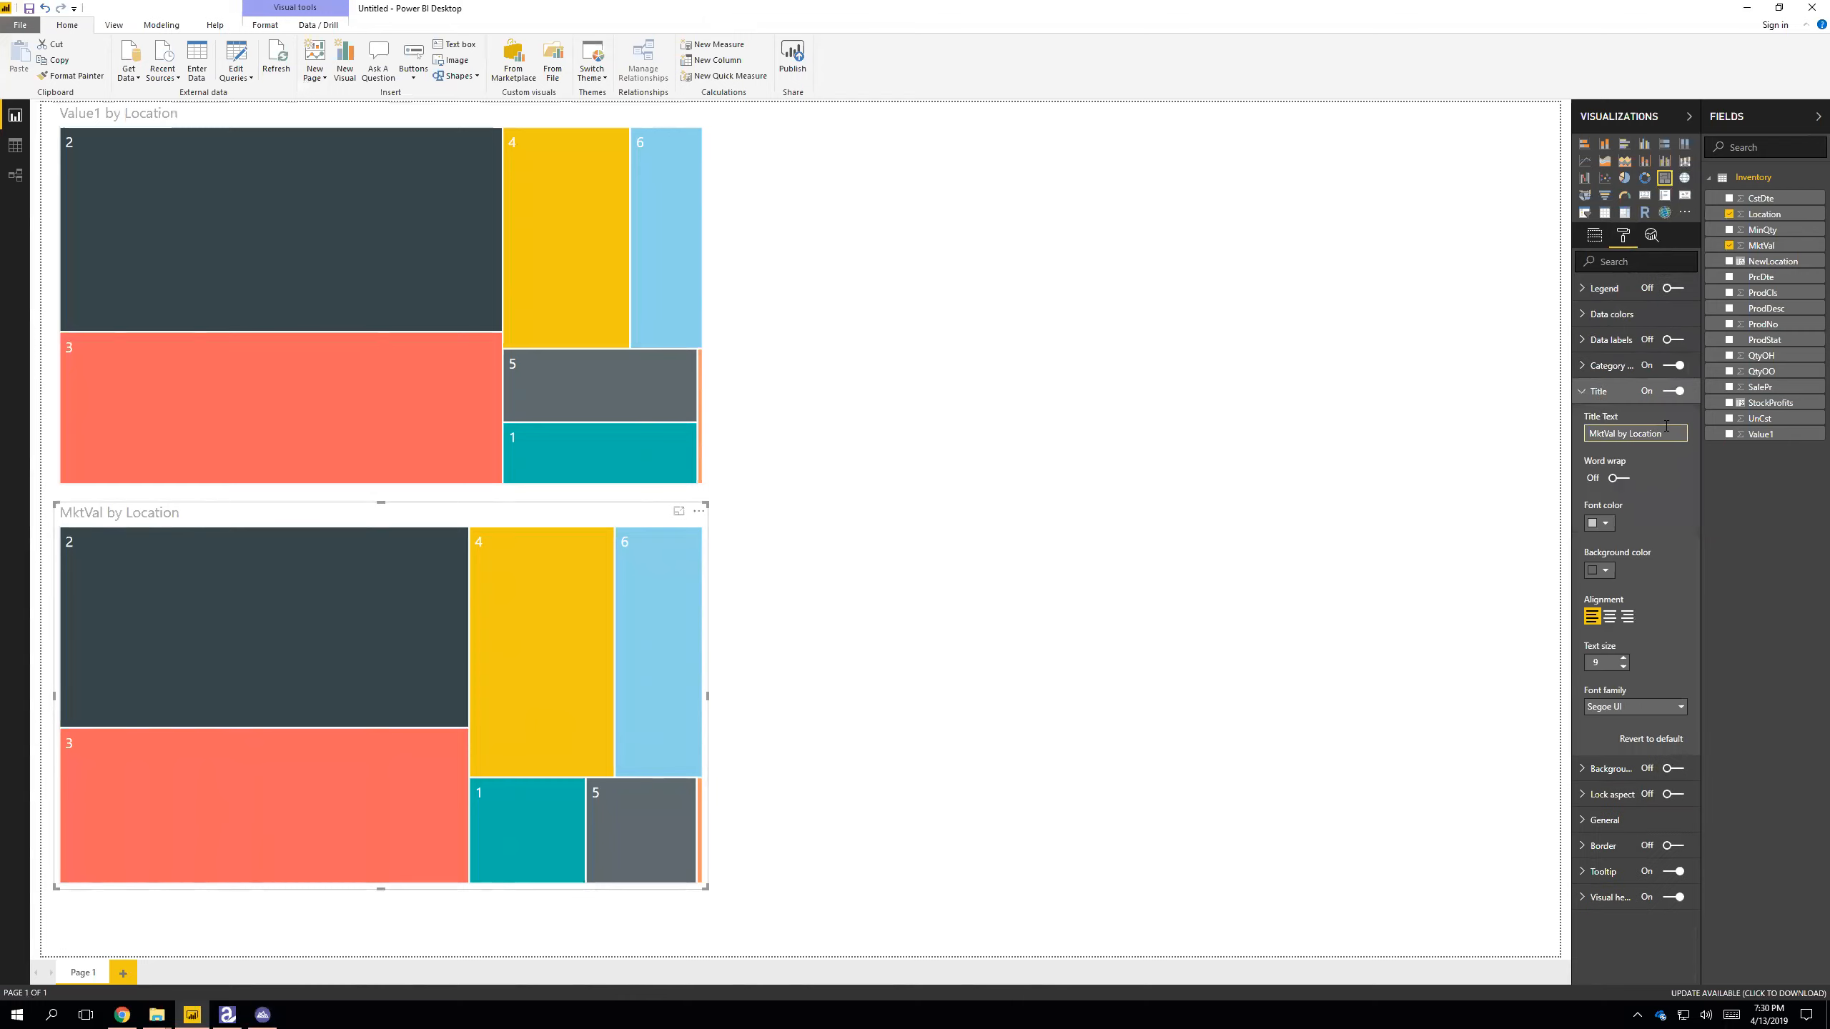
{"action": "left_click_drag", "start_coordinate": [1667, 427], "coordinate": [1626, 428]}
{"action": "left_click", "coordinate": [1503, 455]}
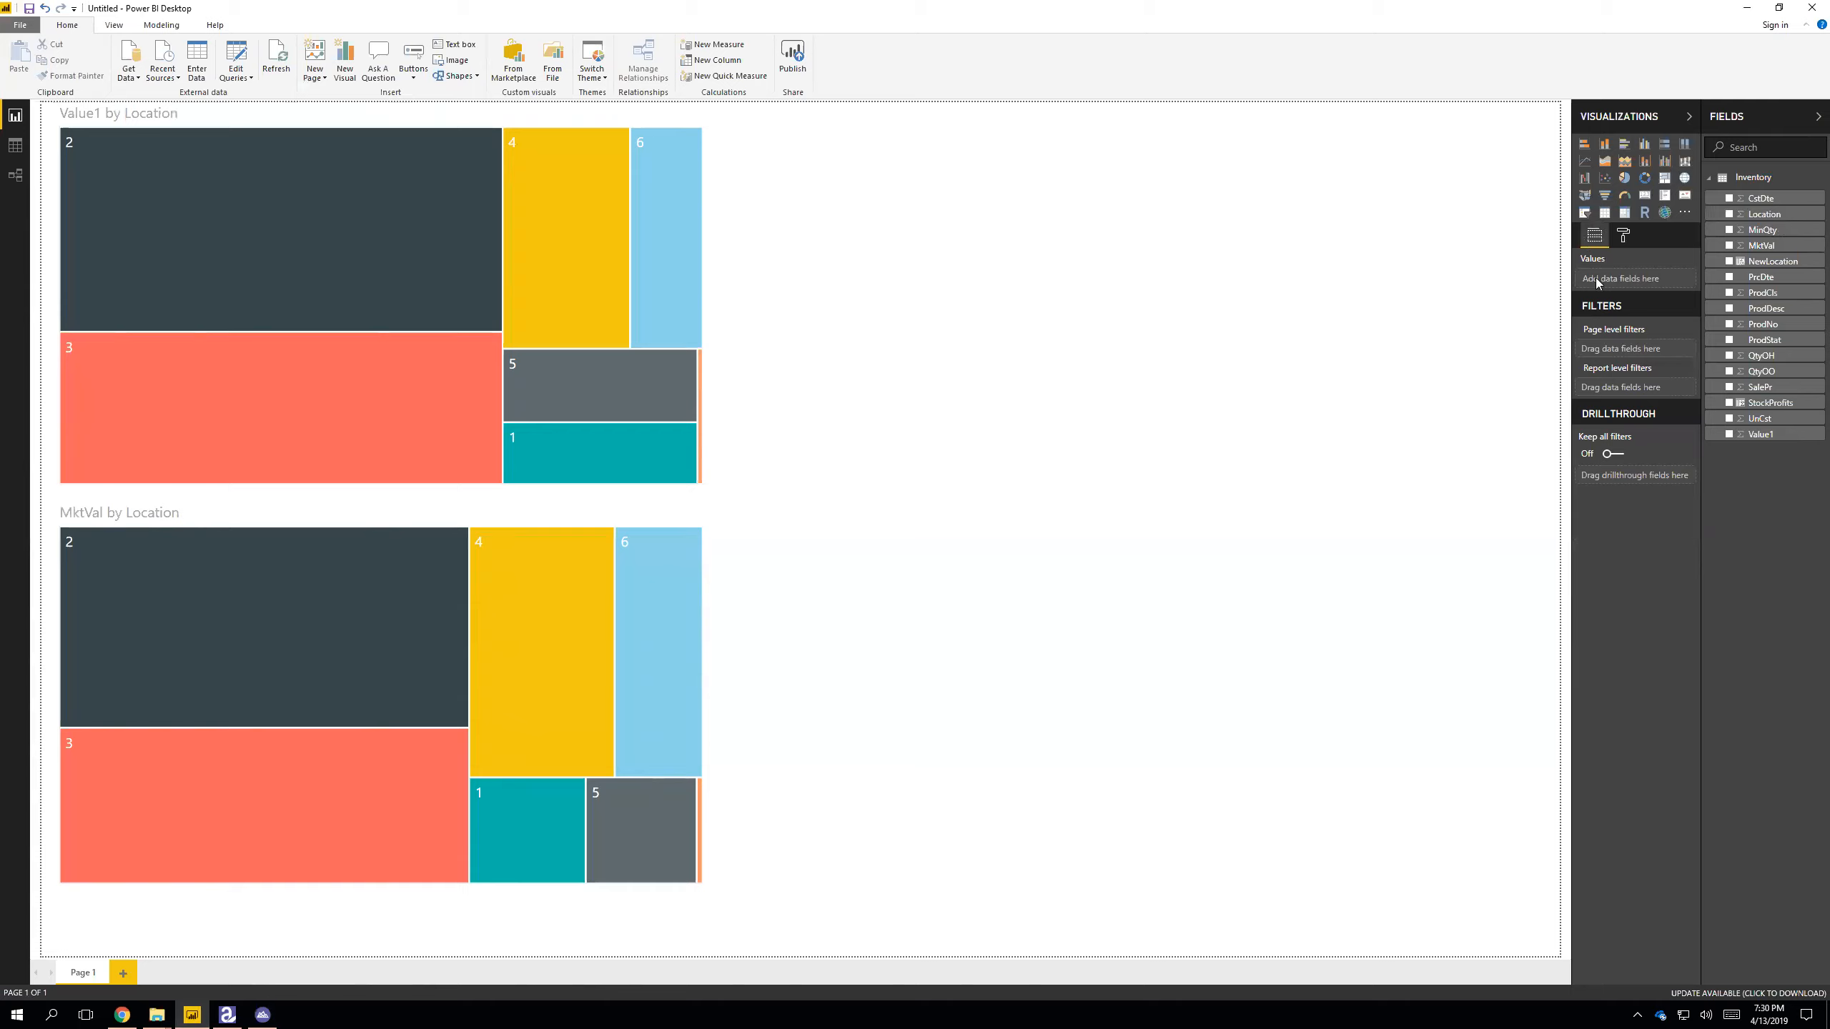
- Replace Location with NewLocation as the group of the Value1 treemap
{"action": "left_click", "coordinate": [625, 233]}
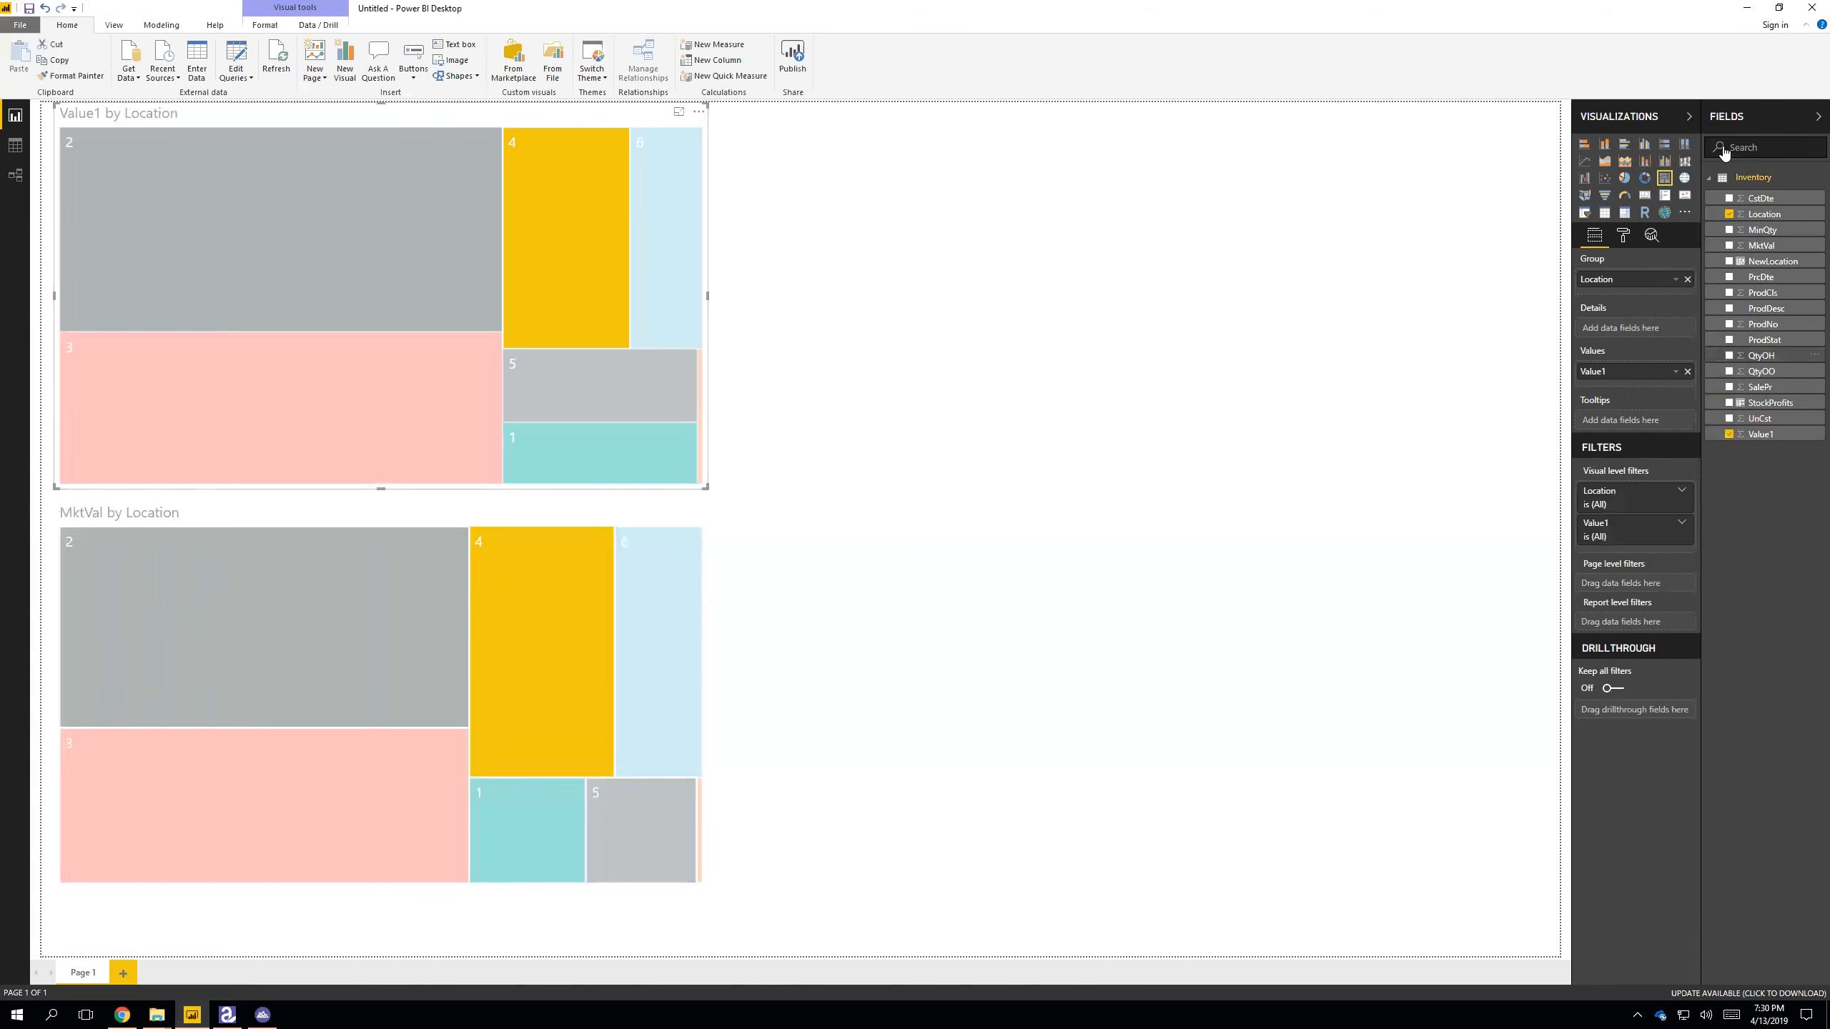
{"action": "left_click", "coordinate": [1729, 213]}
{"action": "left_click_drag", "start_coordinate": [1765, 266], "coordinate": [1644, 290]}
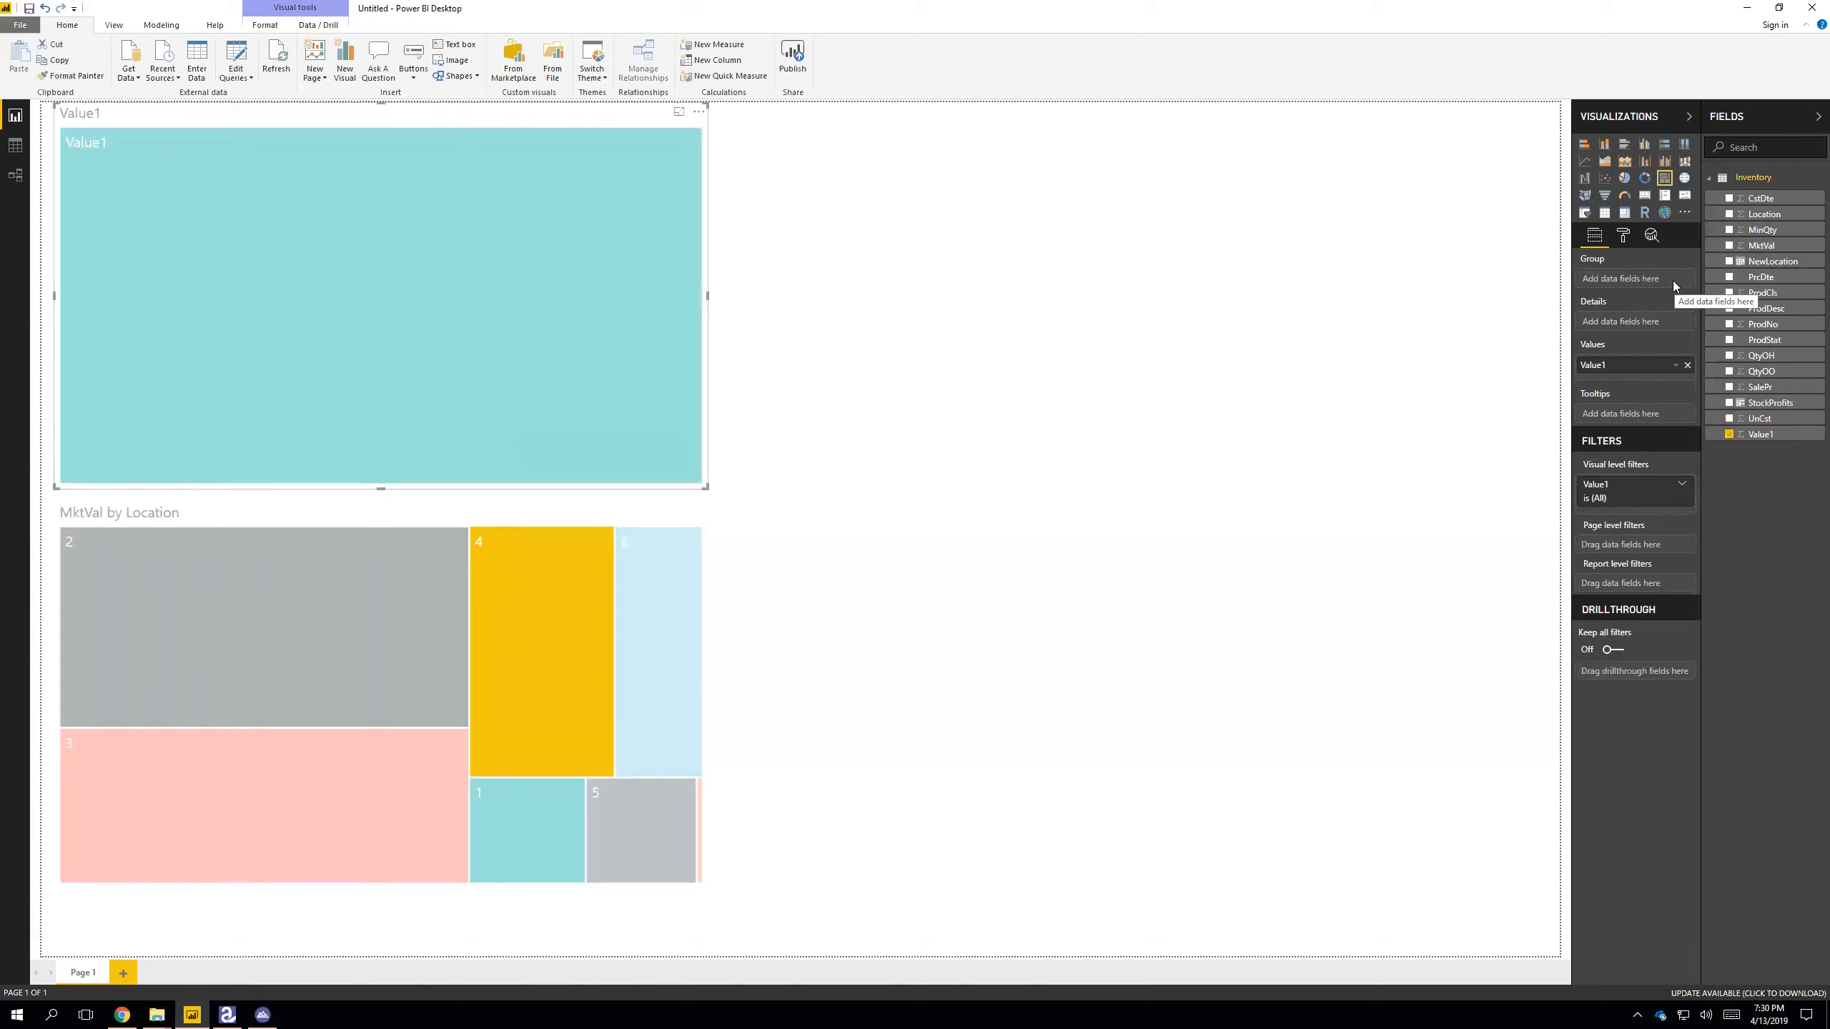
{"action": "left_click", "coordinate": [1730, 262]}
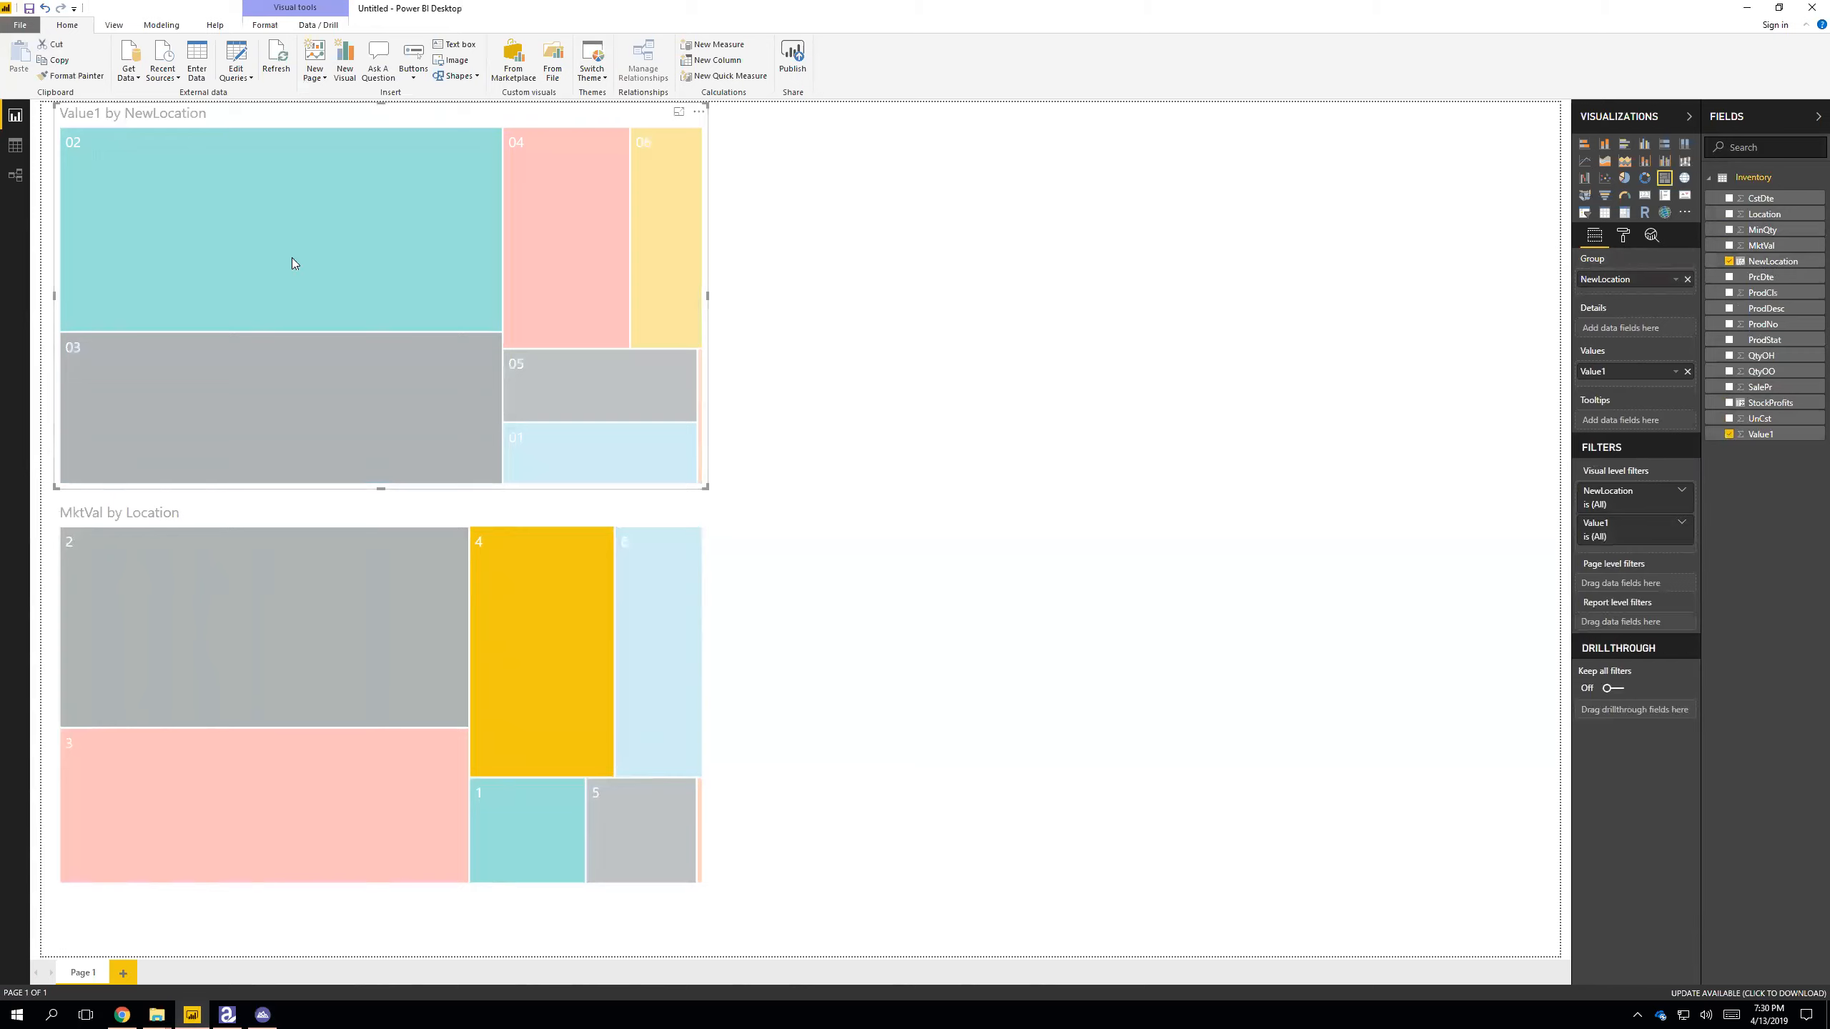
{"action": "left_click", "coordinate": [840, 243]}
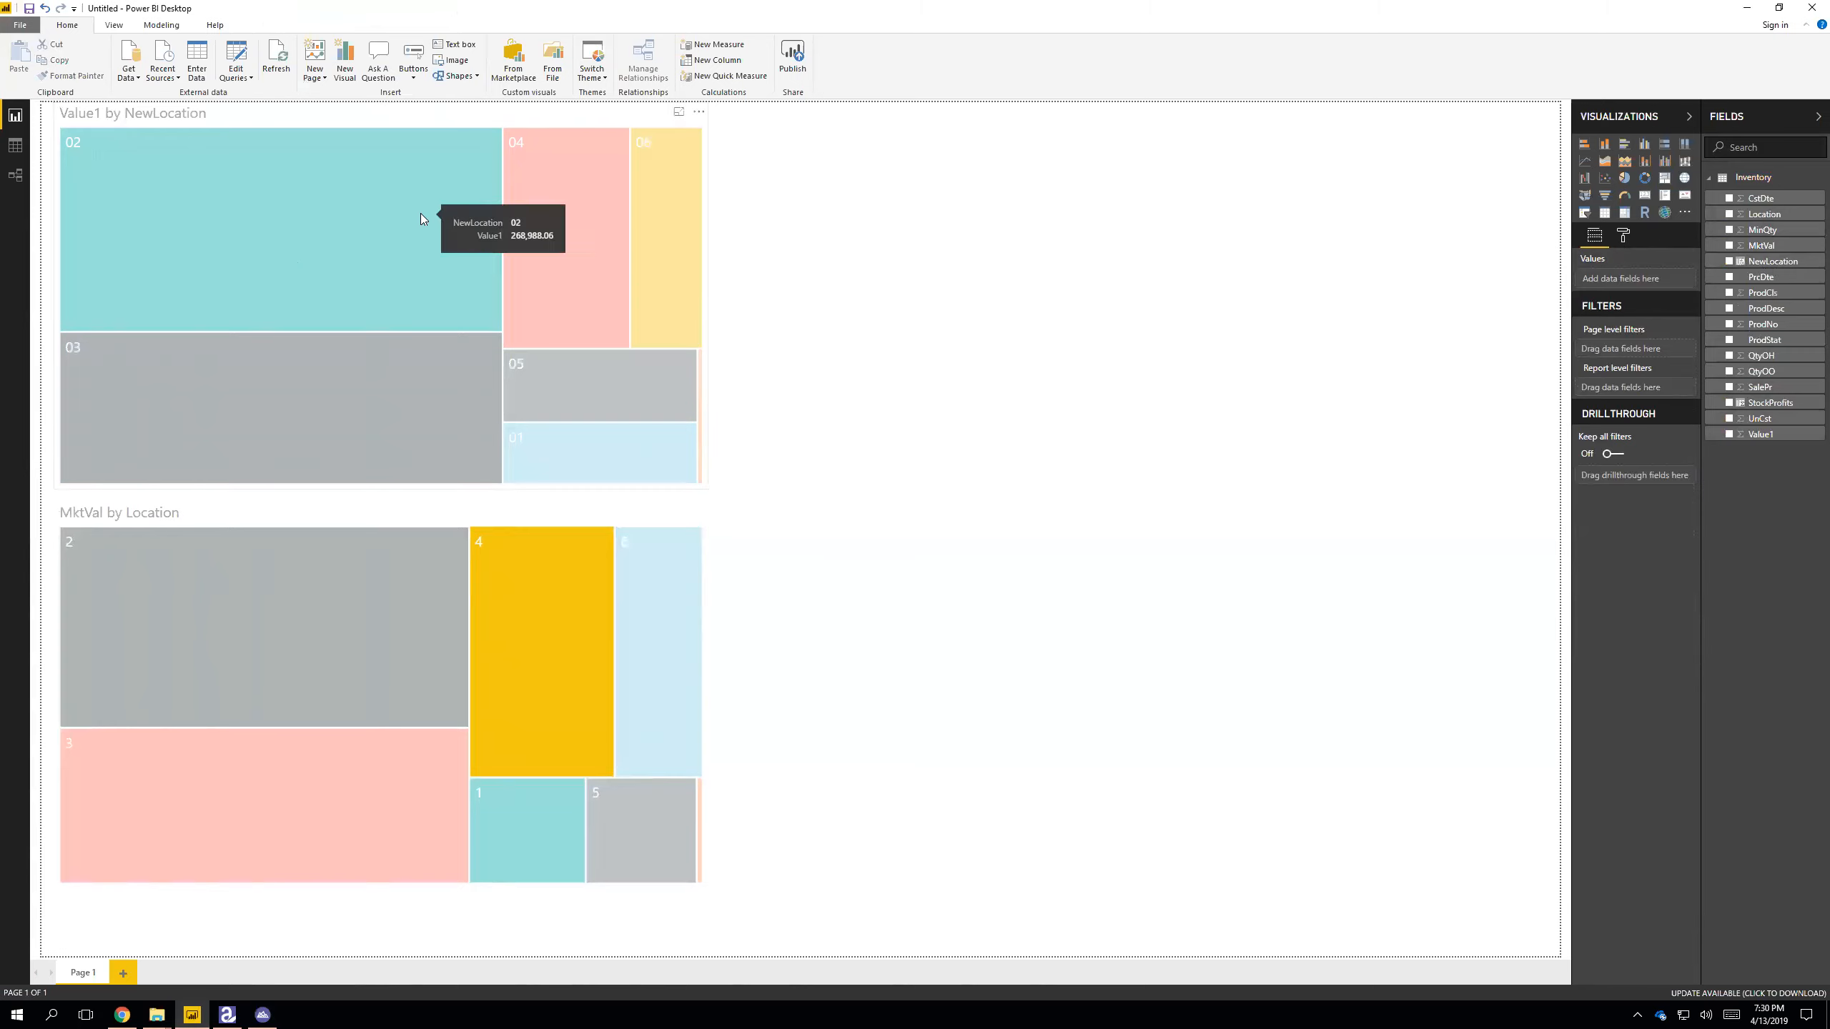
- Remove Location from the MktVal treemap and group it by NewLocation instead
{"action": "mouse_move", "coordinate": [448, 232]}
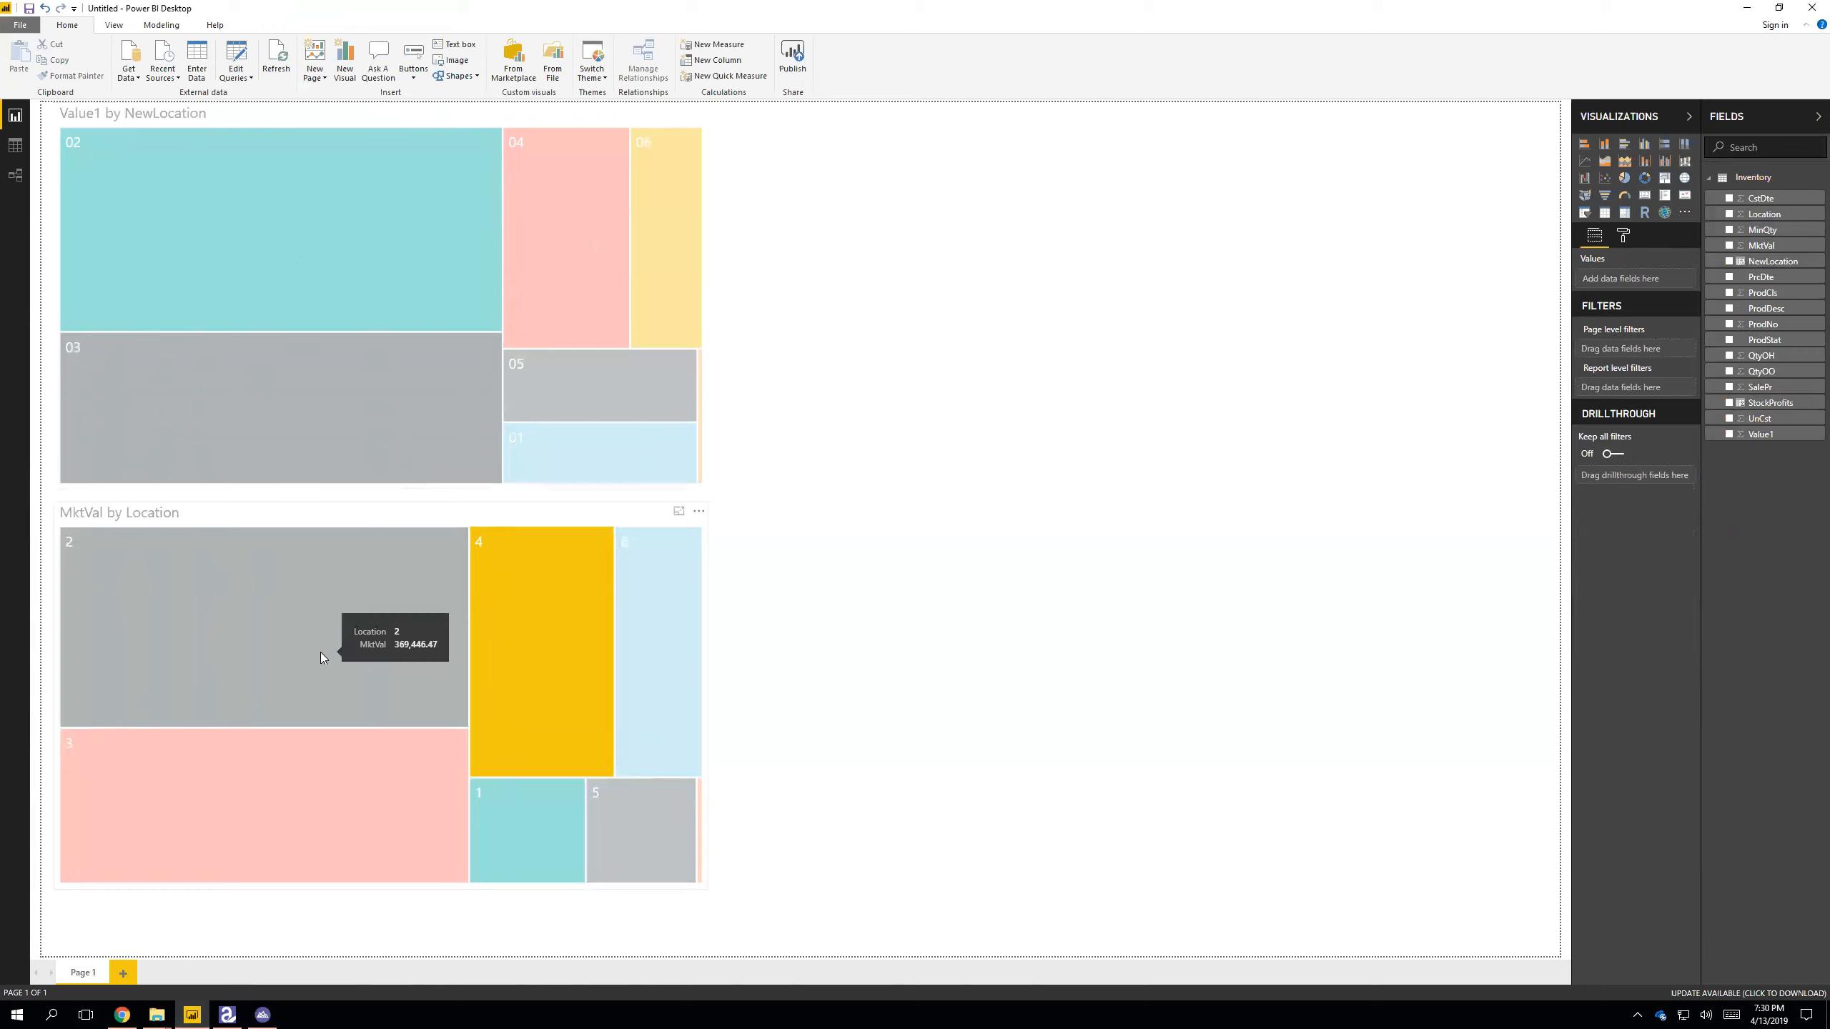
{"action": "left_click", "coordinate": [392, 539]}
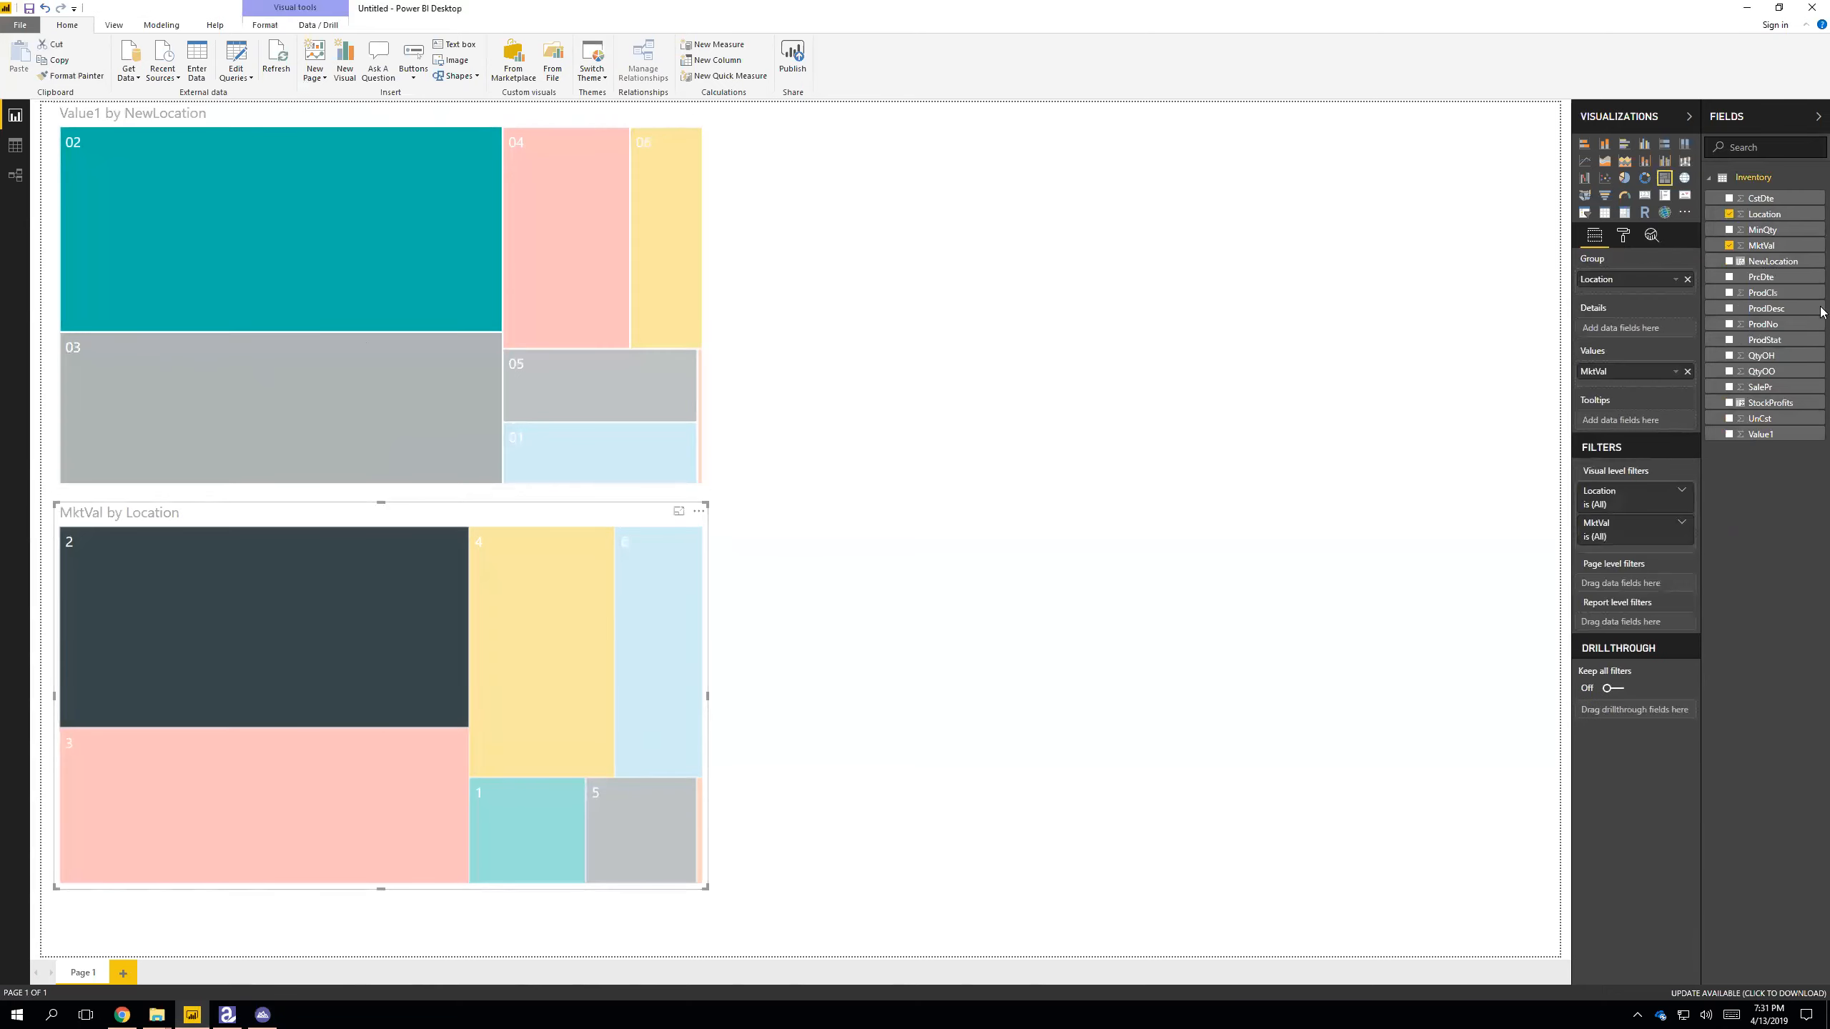
{"action": "left_click", "coordinate": [1730, 261]}
{"action": "left_click", "coordinate": [1729, 214]}
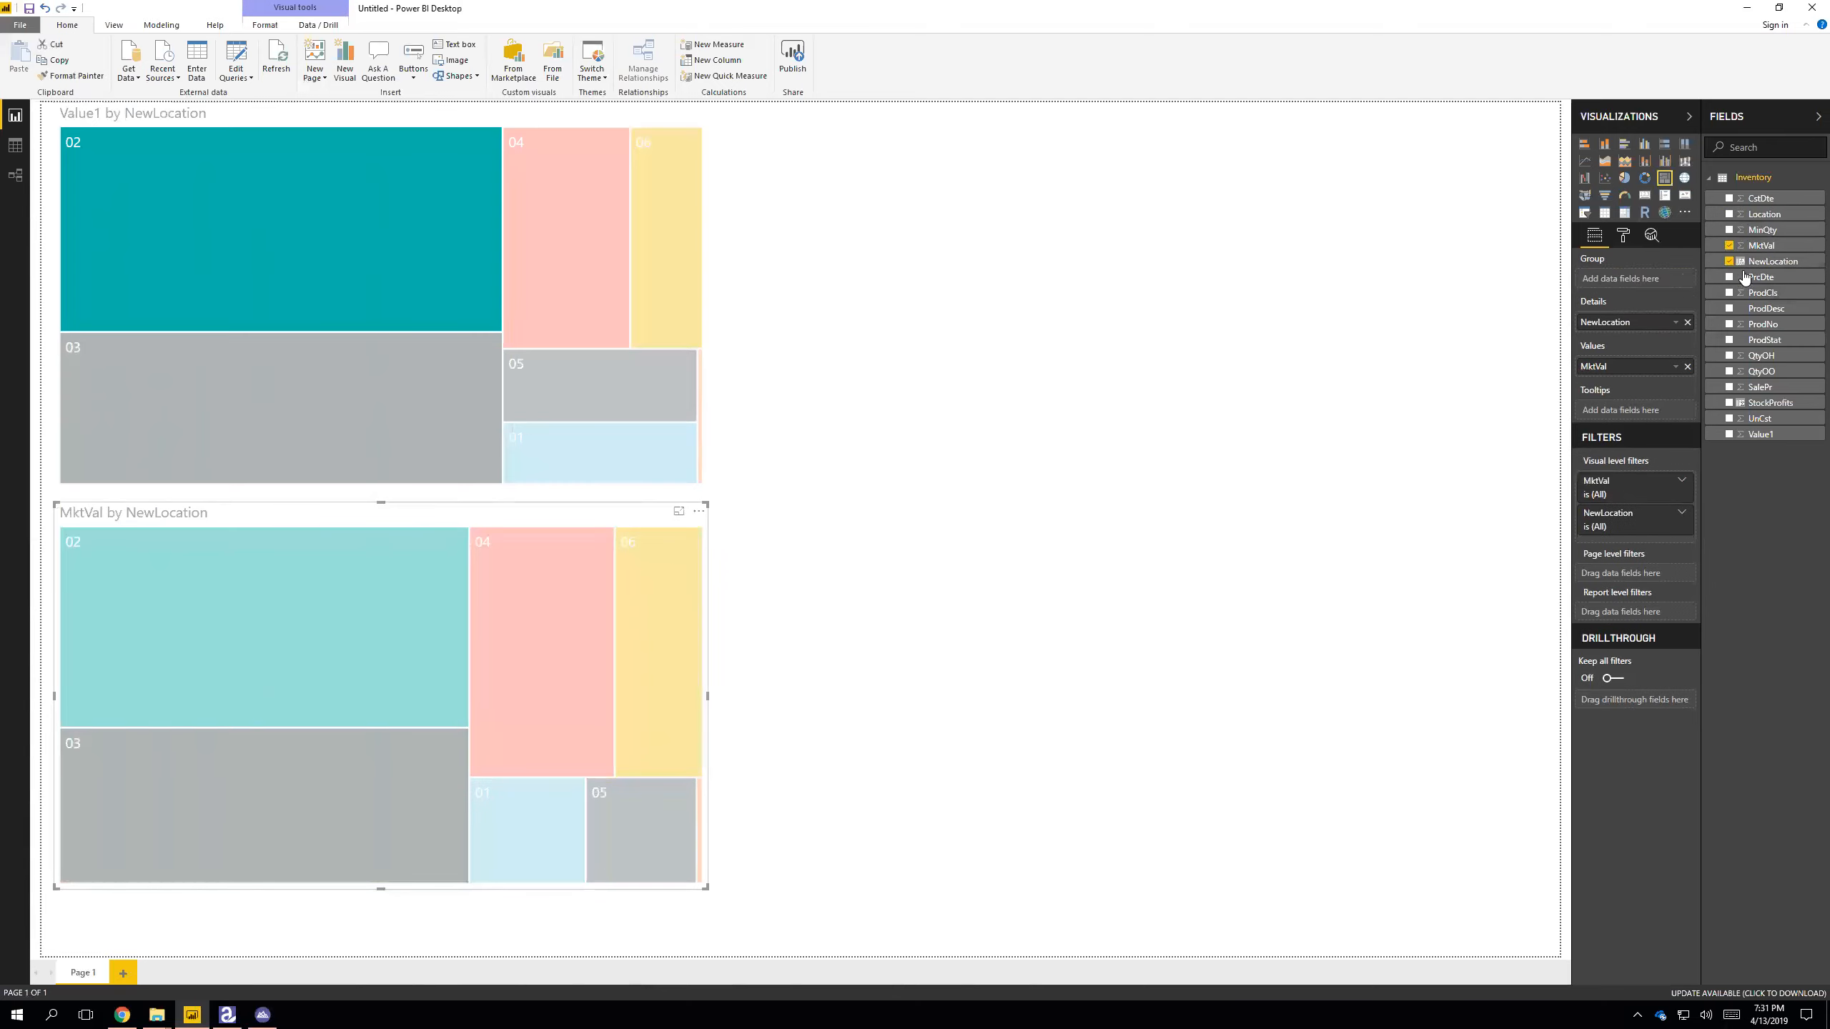
{"action": "left_click_drag", "start_coordinate": [1771, 261], "coordinate": [1630, 279]}
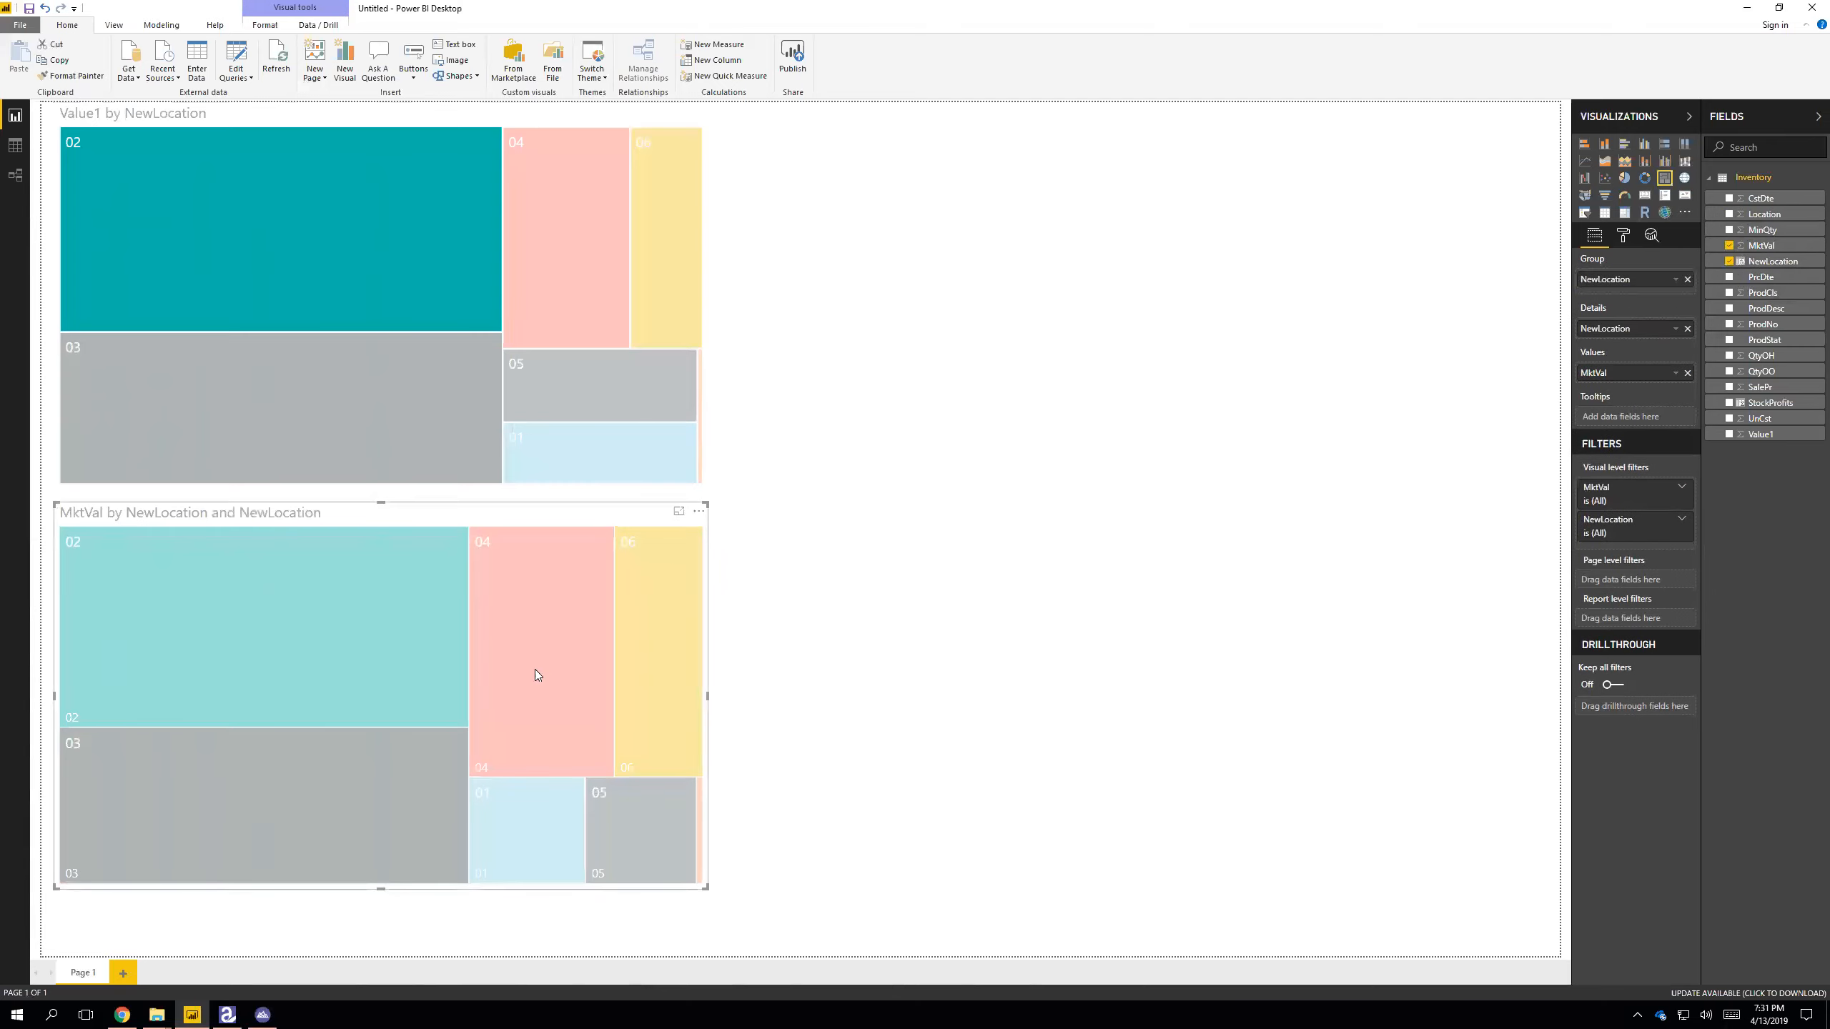
- Leave the MktVal treemap and add a second blank page to the report
{"action": "mouse_move", "coordinate": [561, 692]}
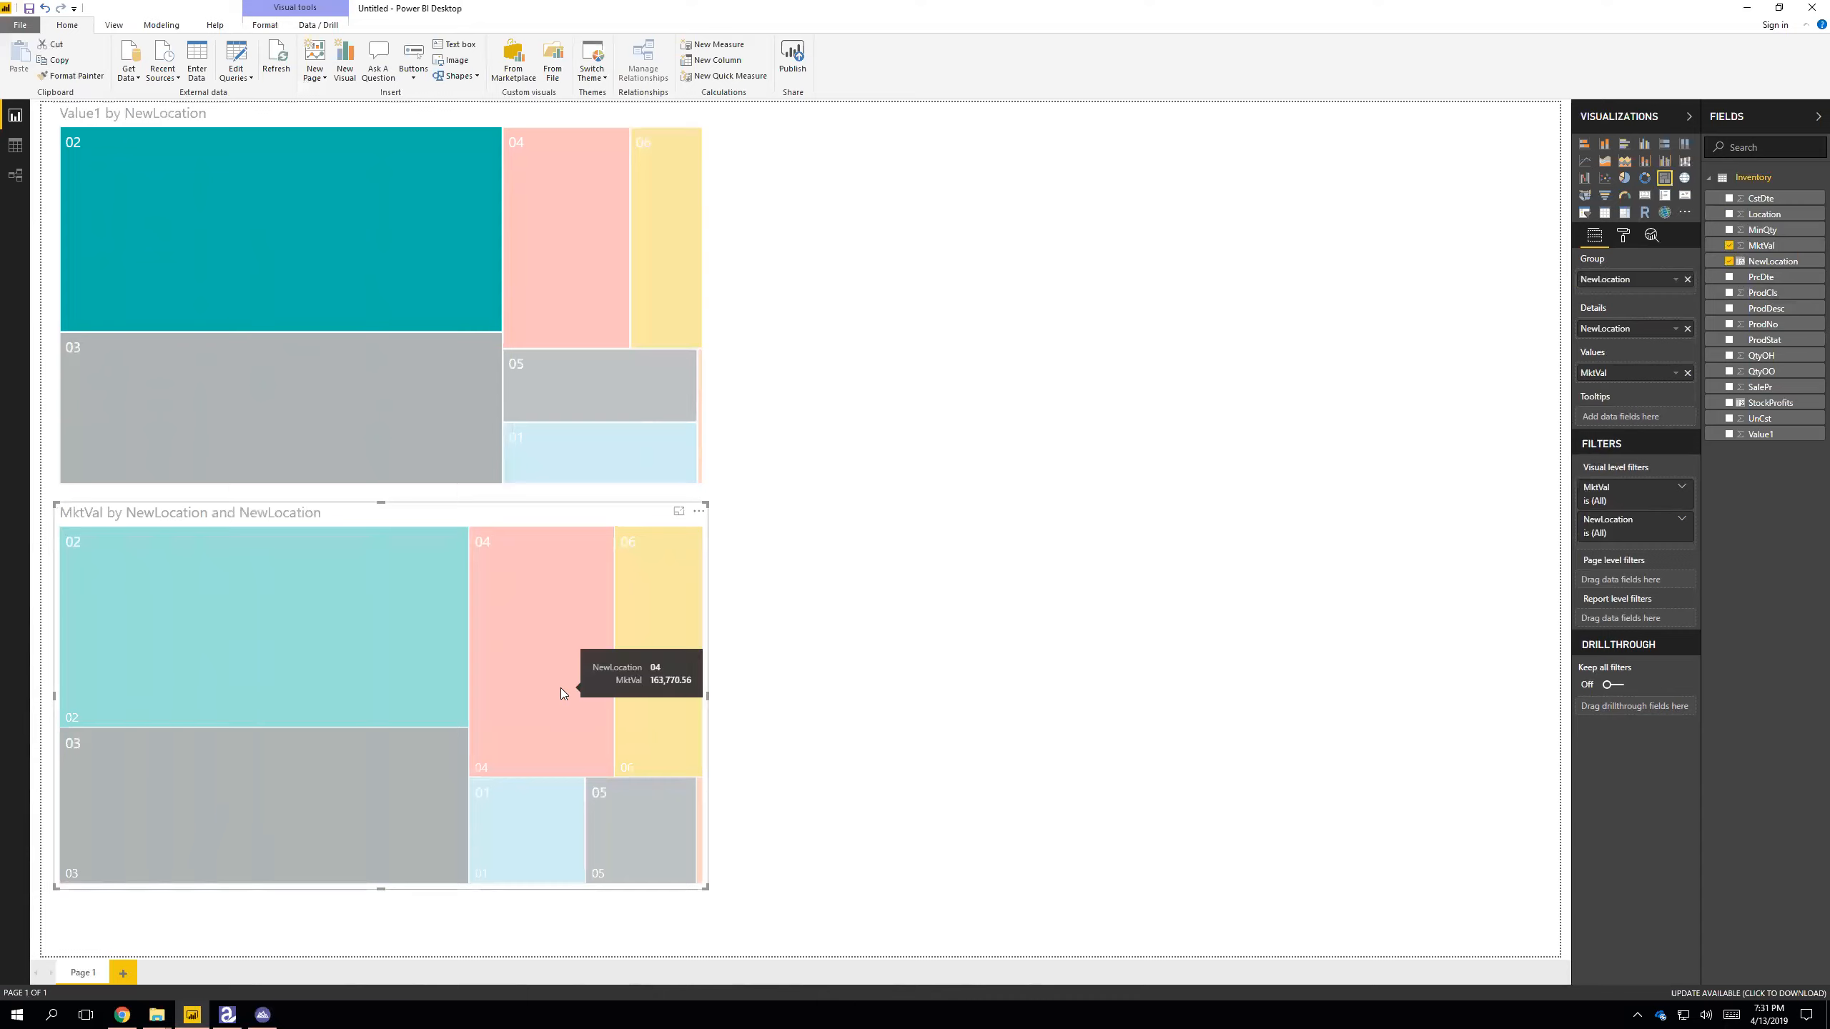
{"action": "left_click", "coordinate": [903, 588]}
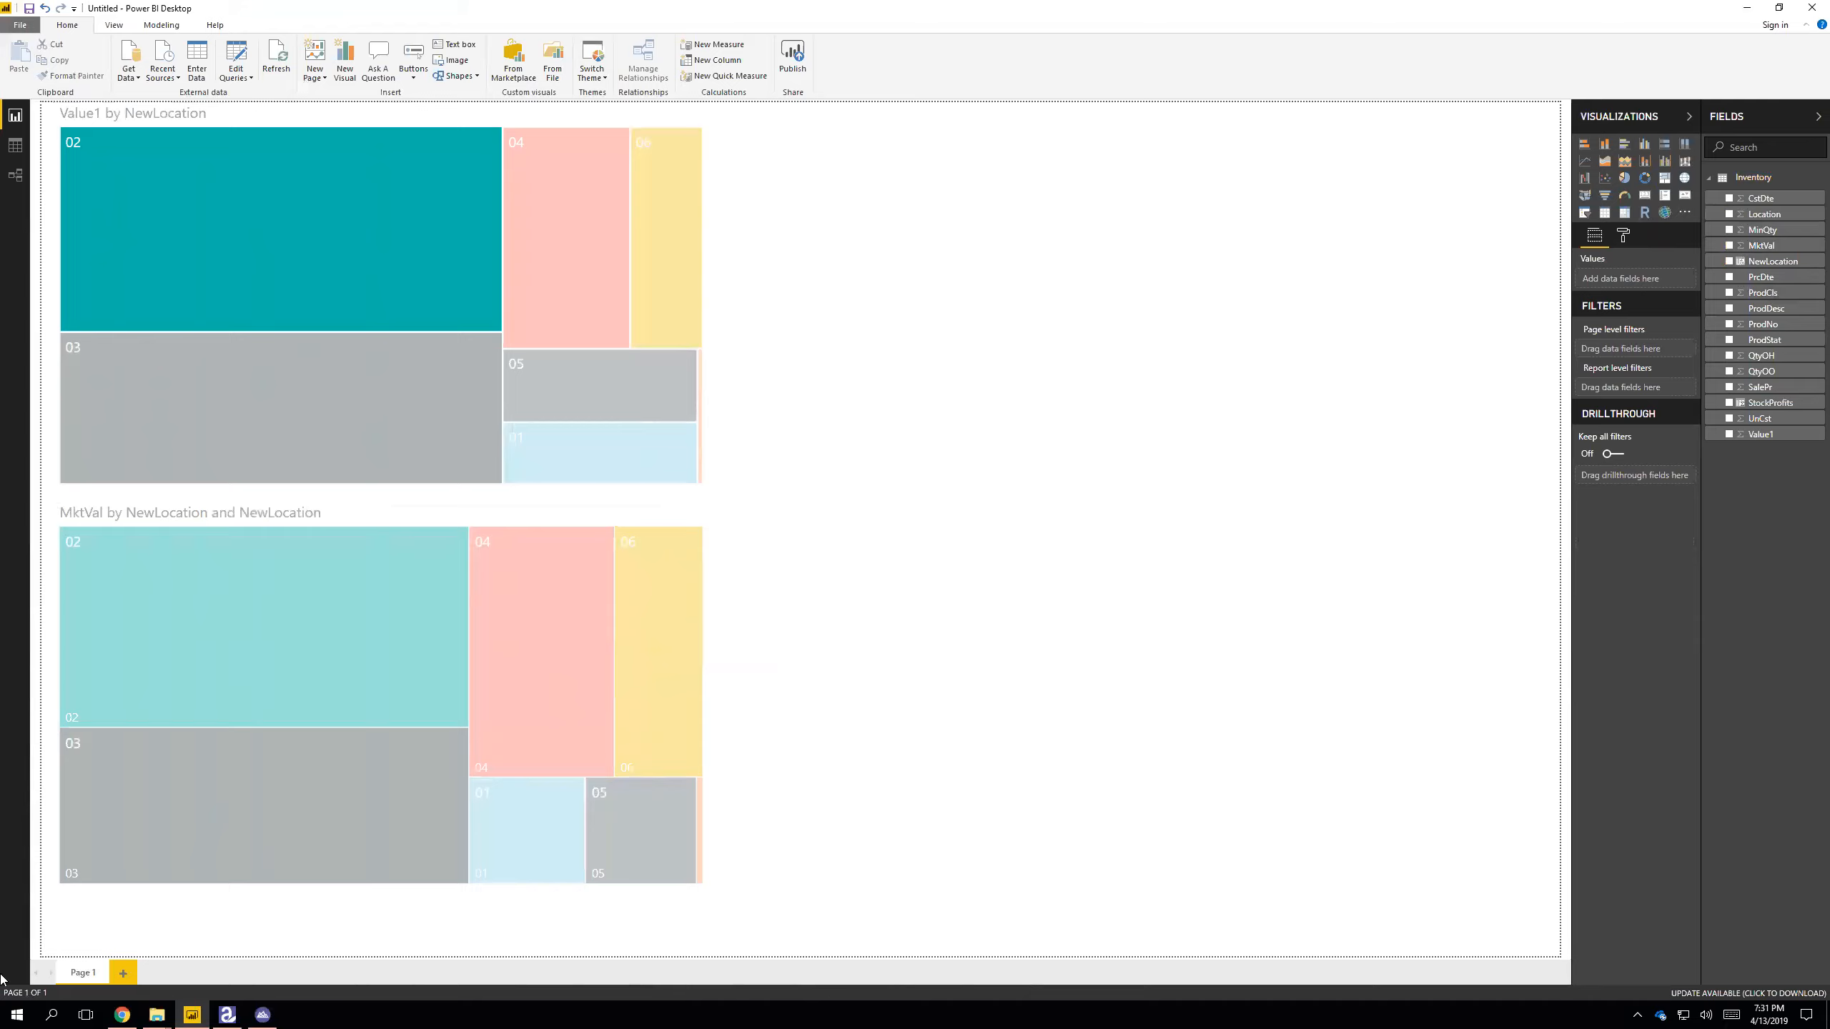
{"action": "left_click", "coordinate": [123, 973]}
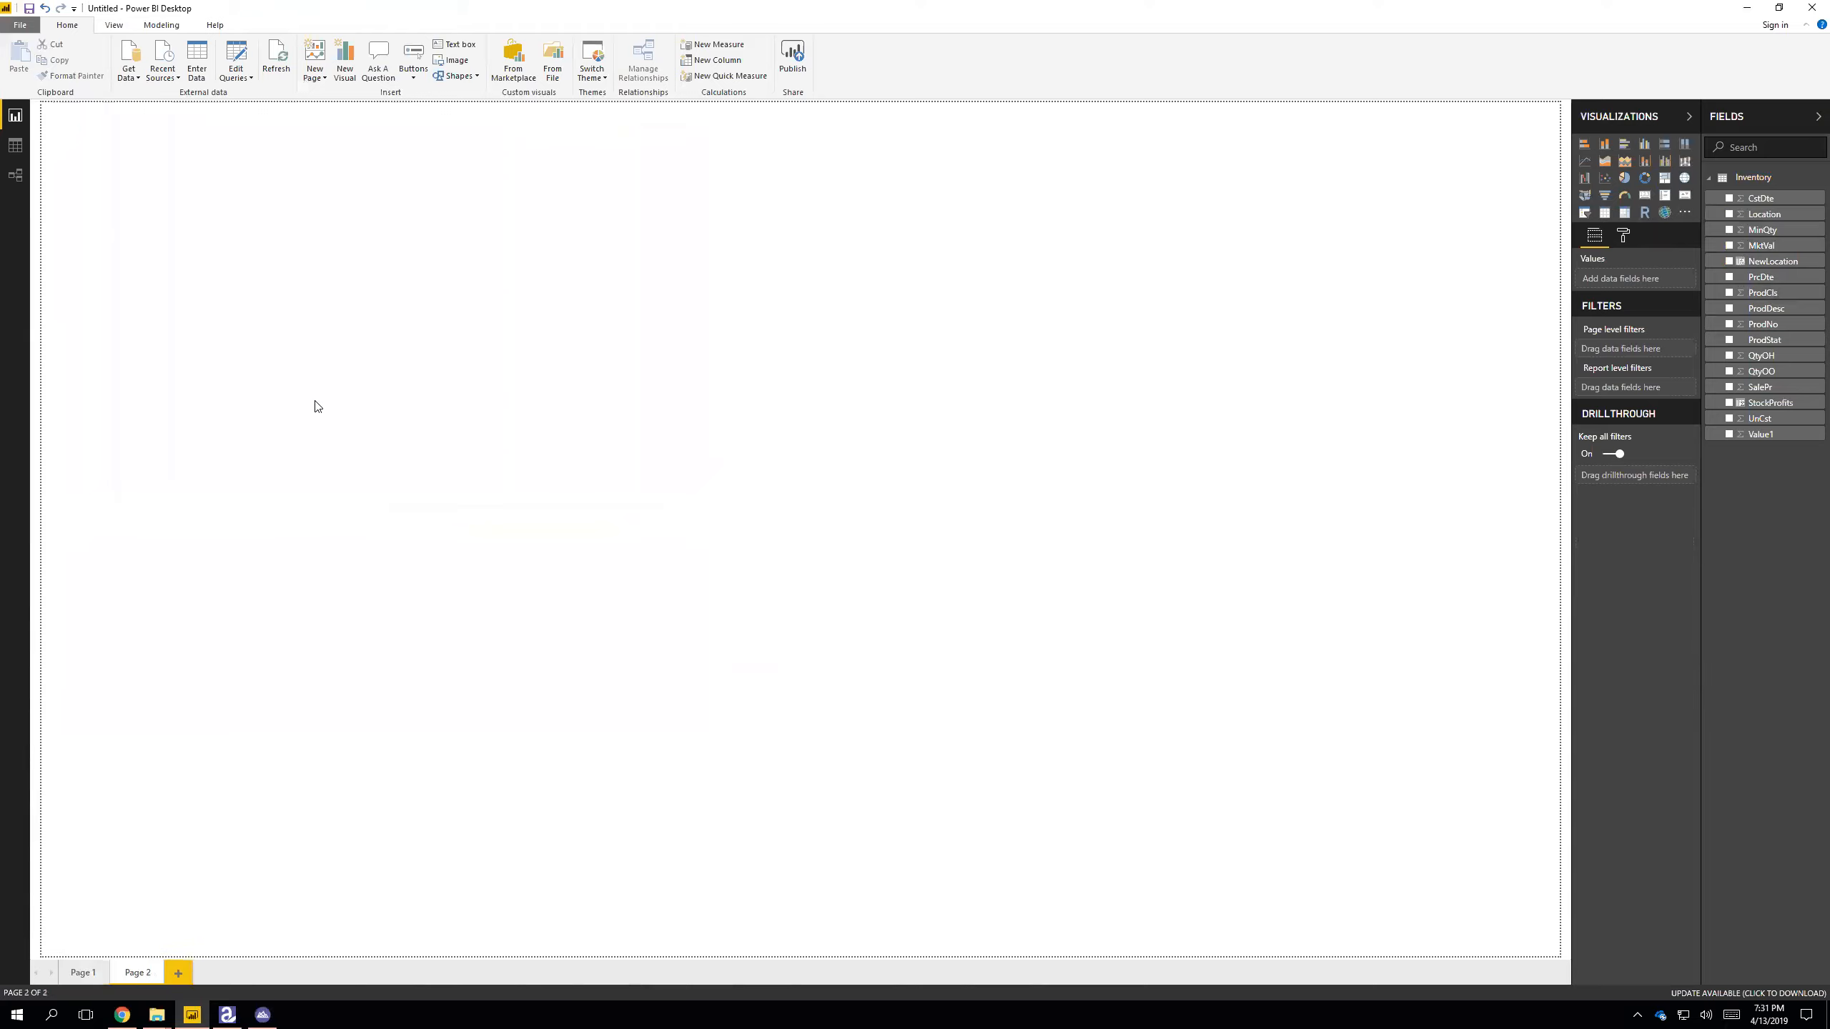
- Insert a stacked bar chart on the new page, widen it, and set NewLocation as its axis and Value1 as its value
{"action": "left_click", "coordinate": [1585, 144]}
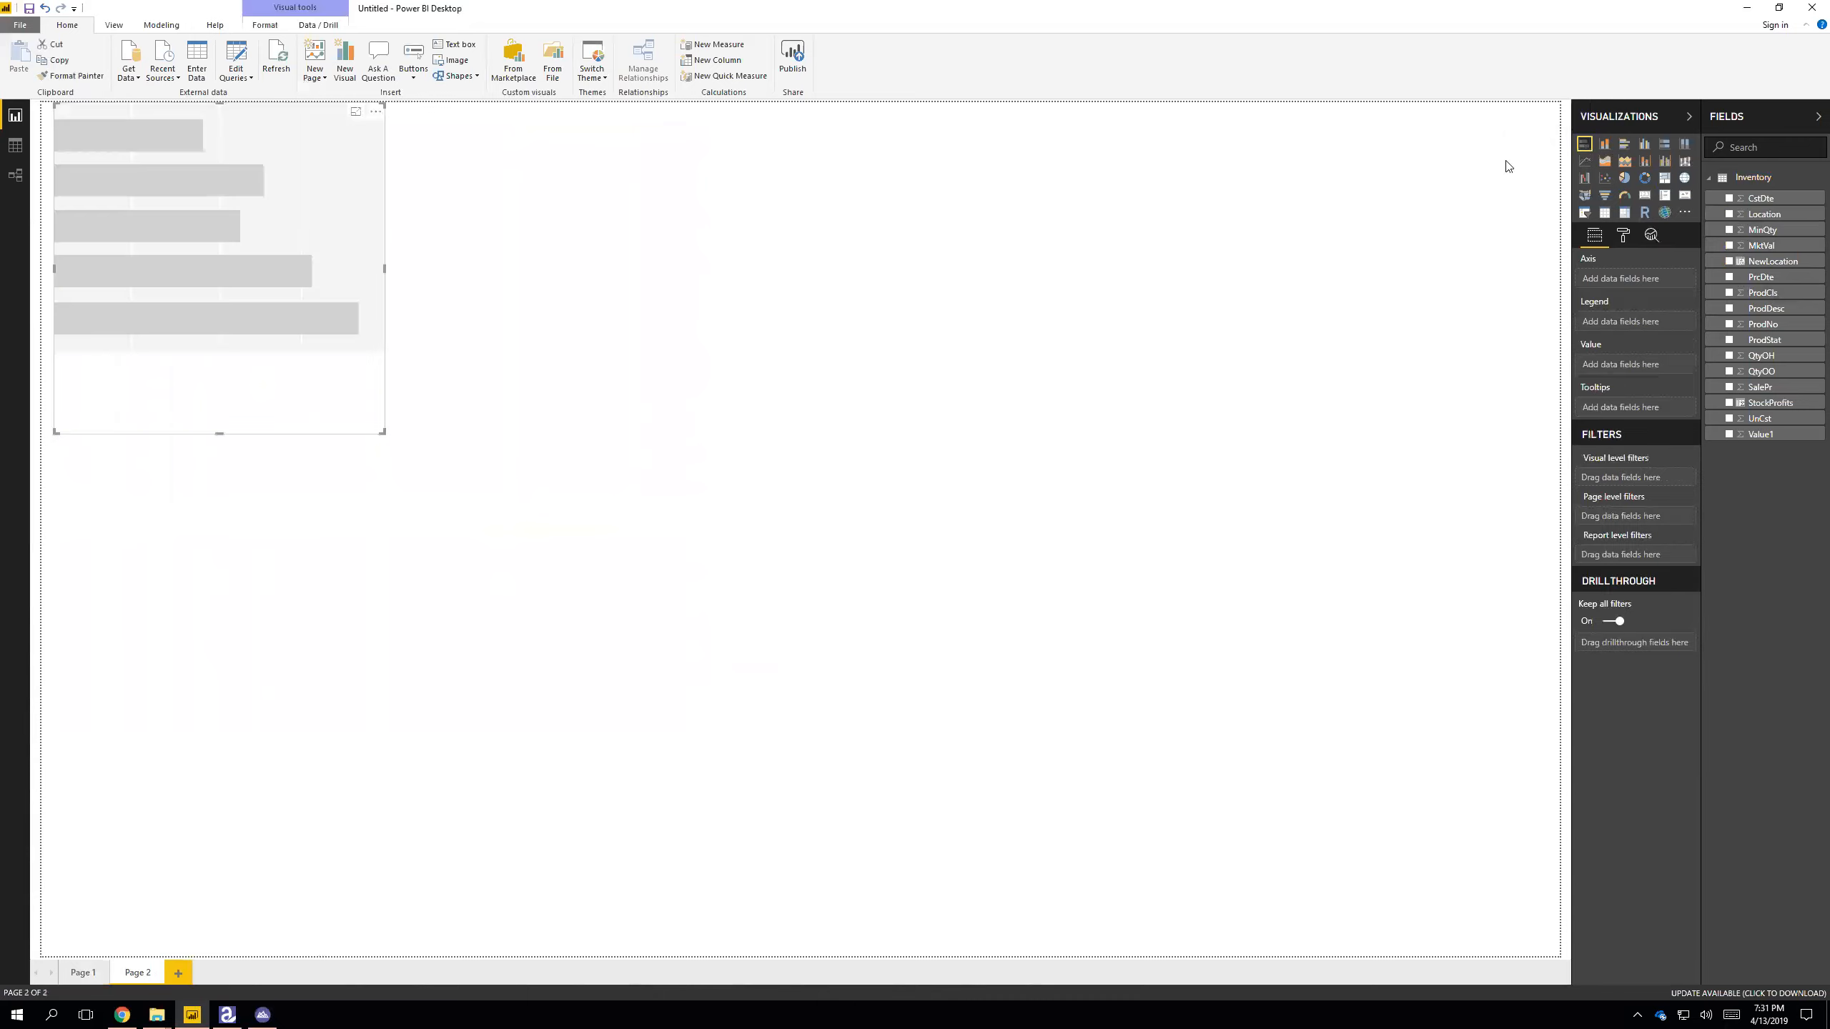
{"action": "left_click_drag", "start_coordinate": [385, 440], "coordinate": [614, 432]}
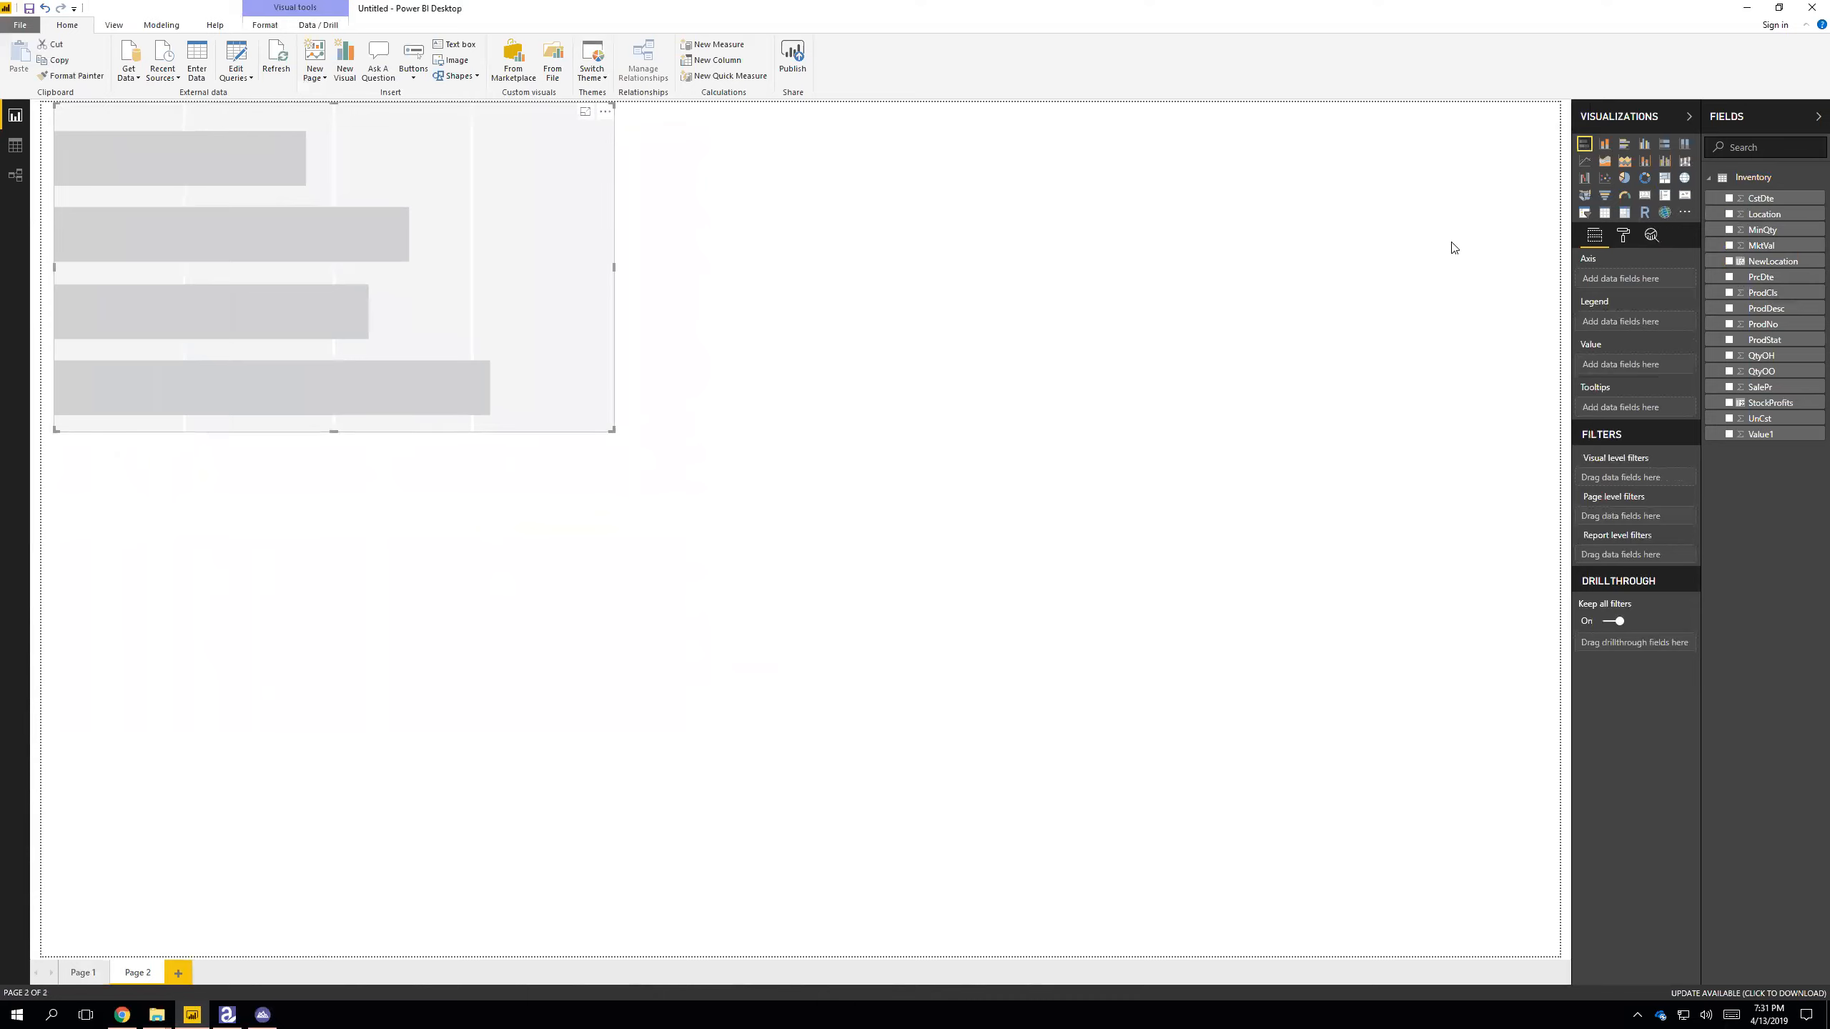
{"action": "left_click_drag", "start_coordinate": [1768, 260], "coordinate": [1635, 286]}
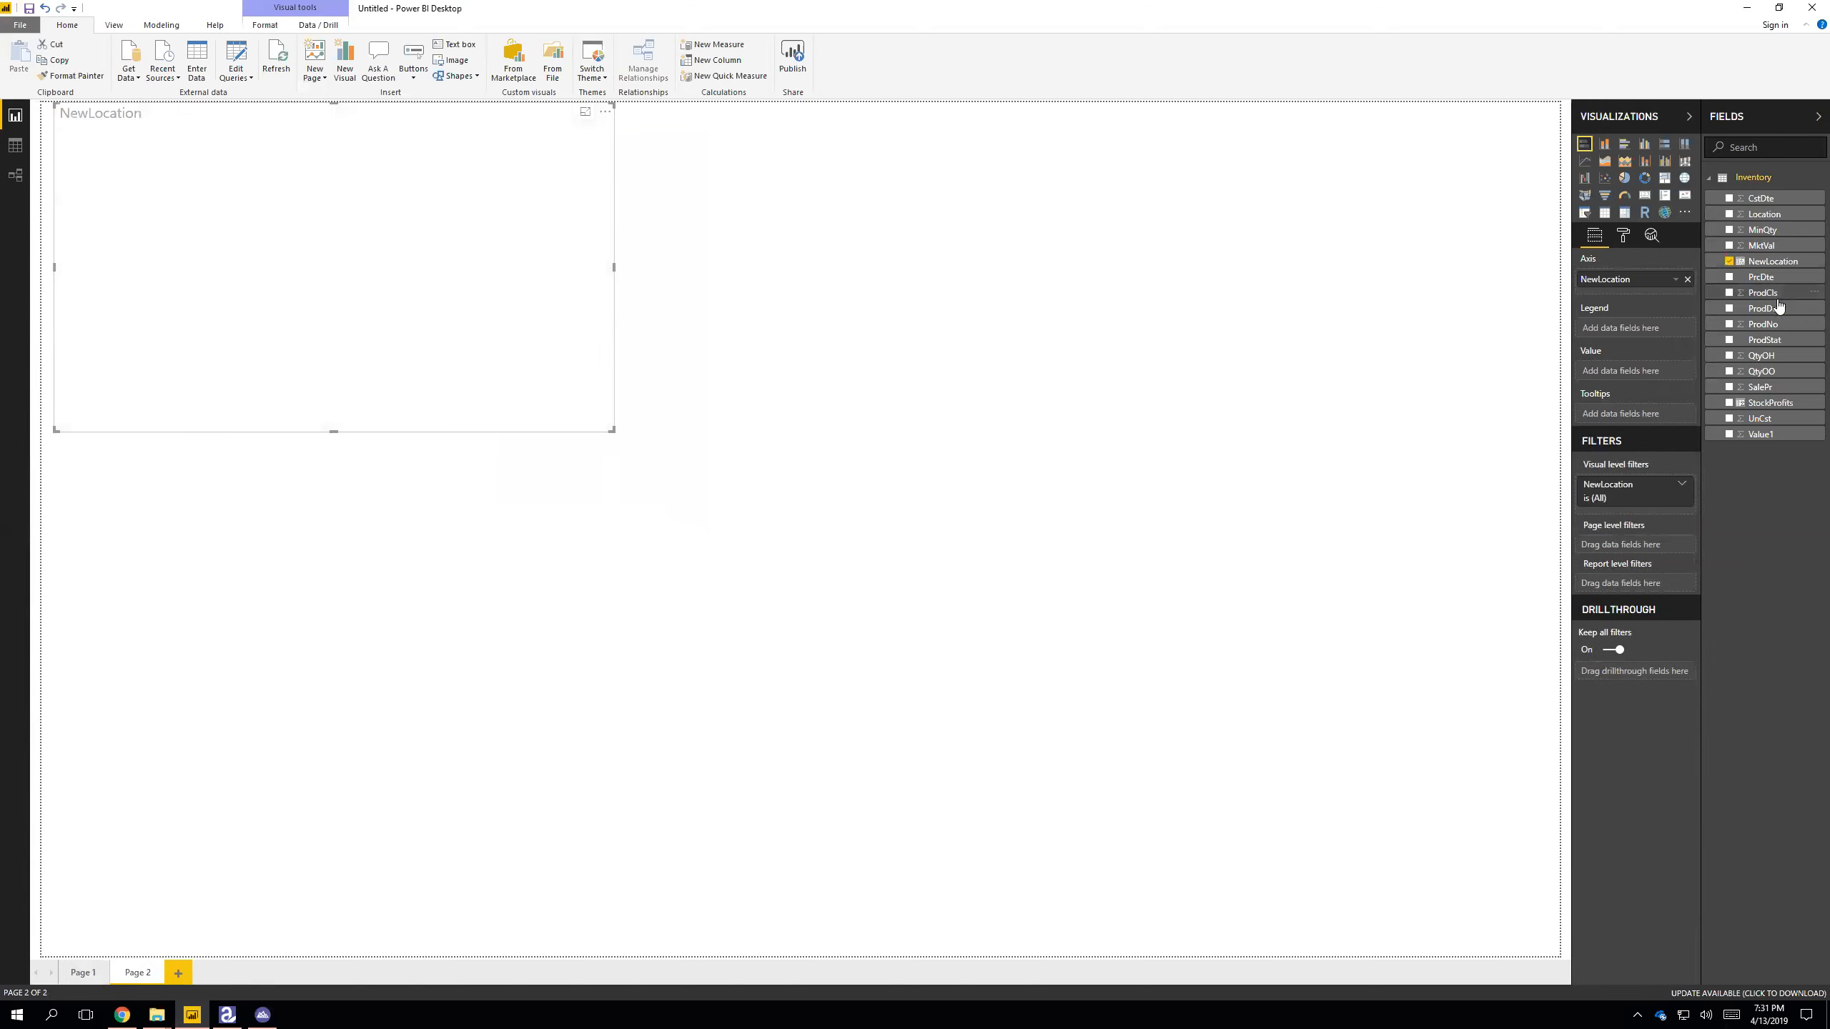
{"action": "left_click_drag", "start_coordinate": [1750, 433], "coordinate": [1622, 380]}
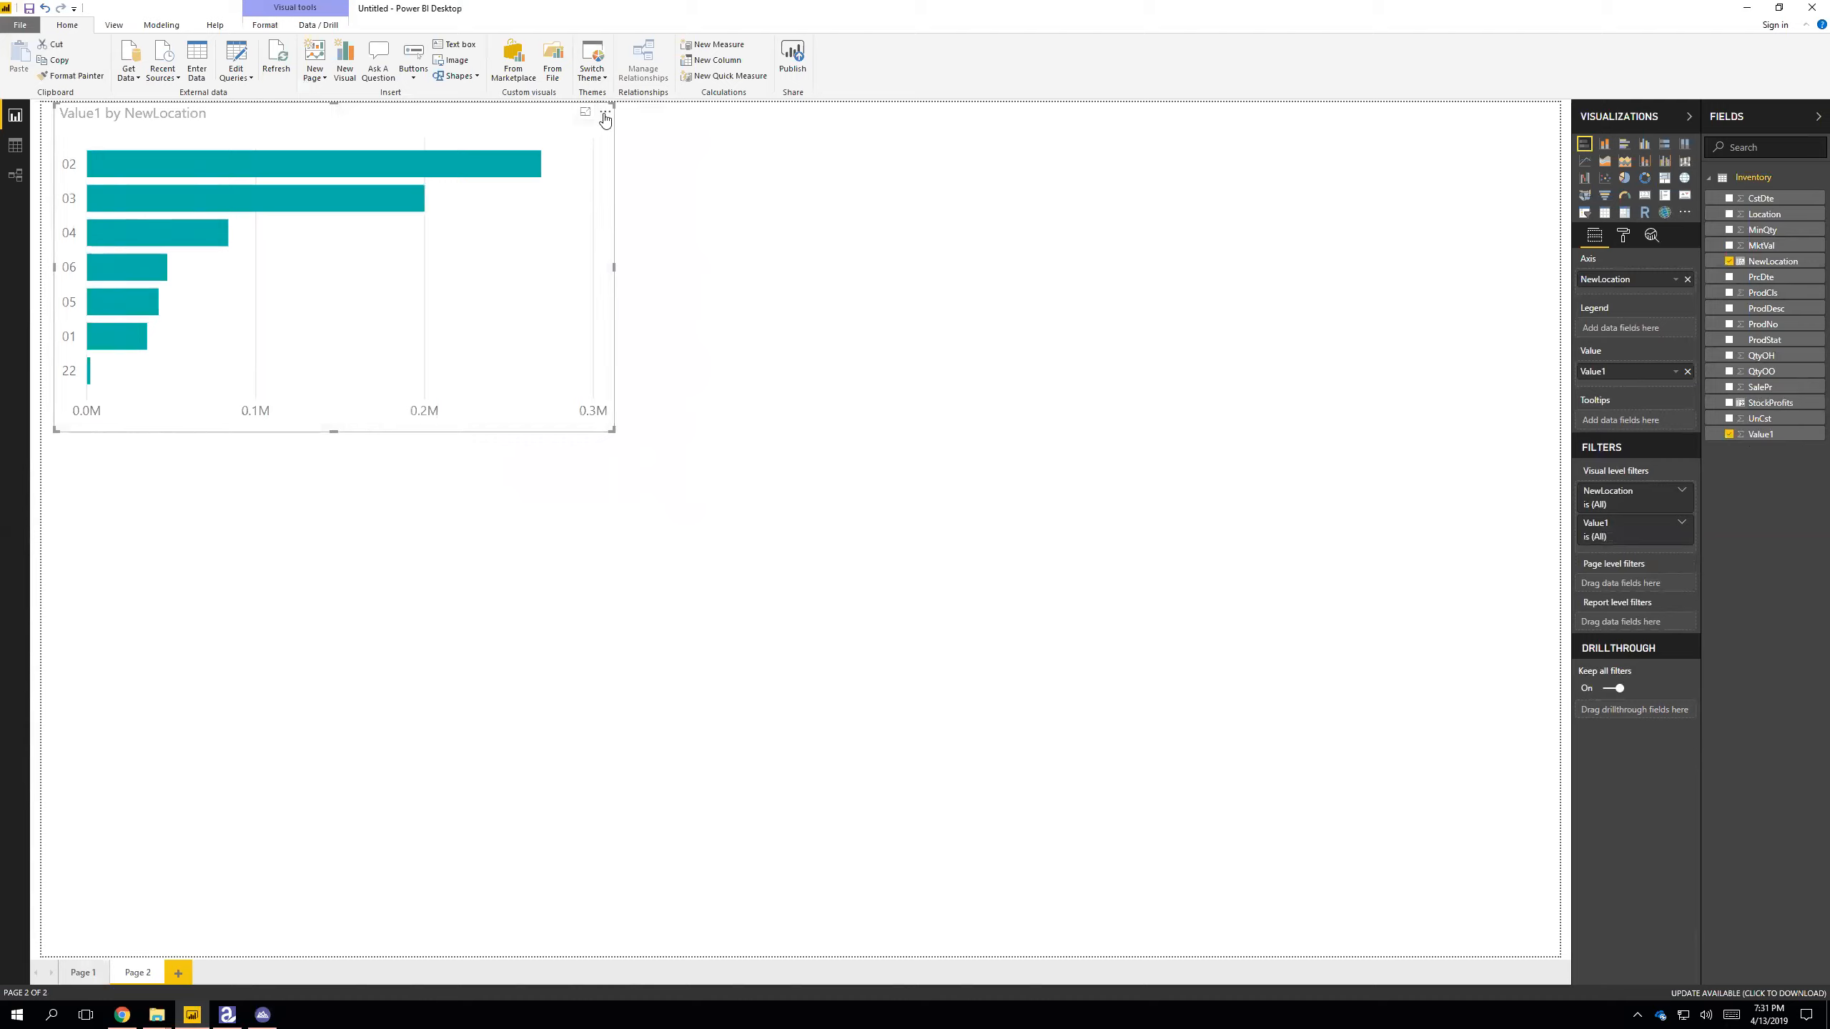
- Try Location instead of NewLocation on the bar chart's axis, and restore NewLocation
{"action": "left_click_drag", "start_coordinate": [1763, 214], "coordinate": [1631, 288]}
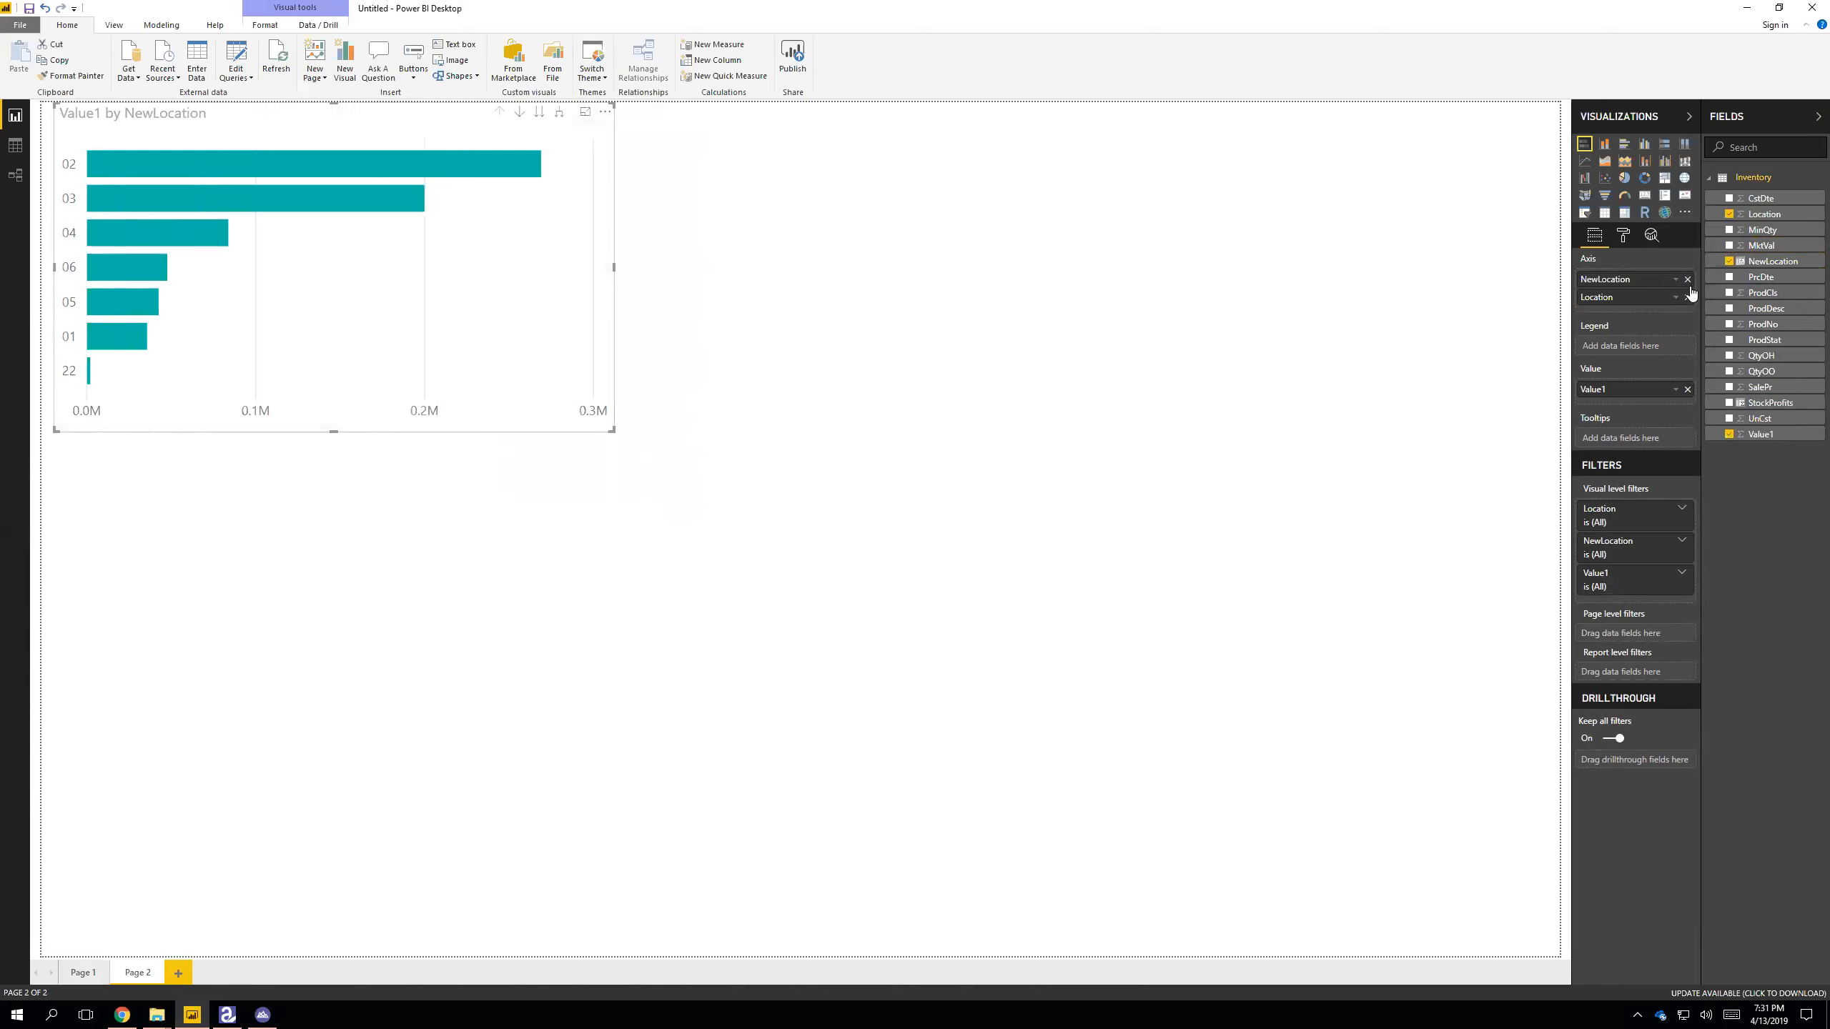
{"action": "left_click", "coordinate": [1687, 279]}
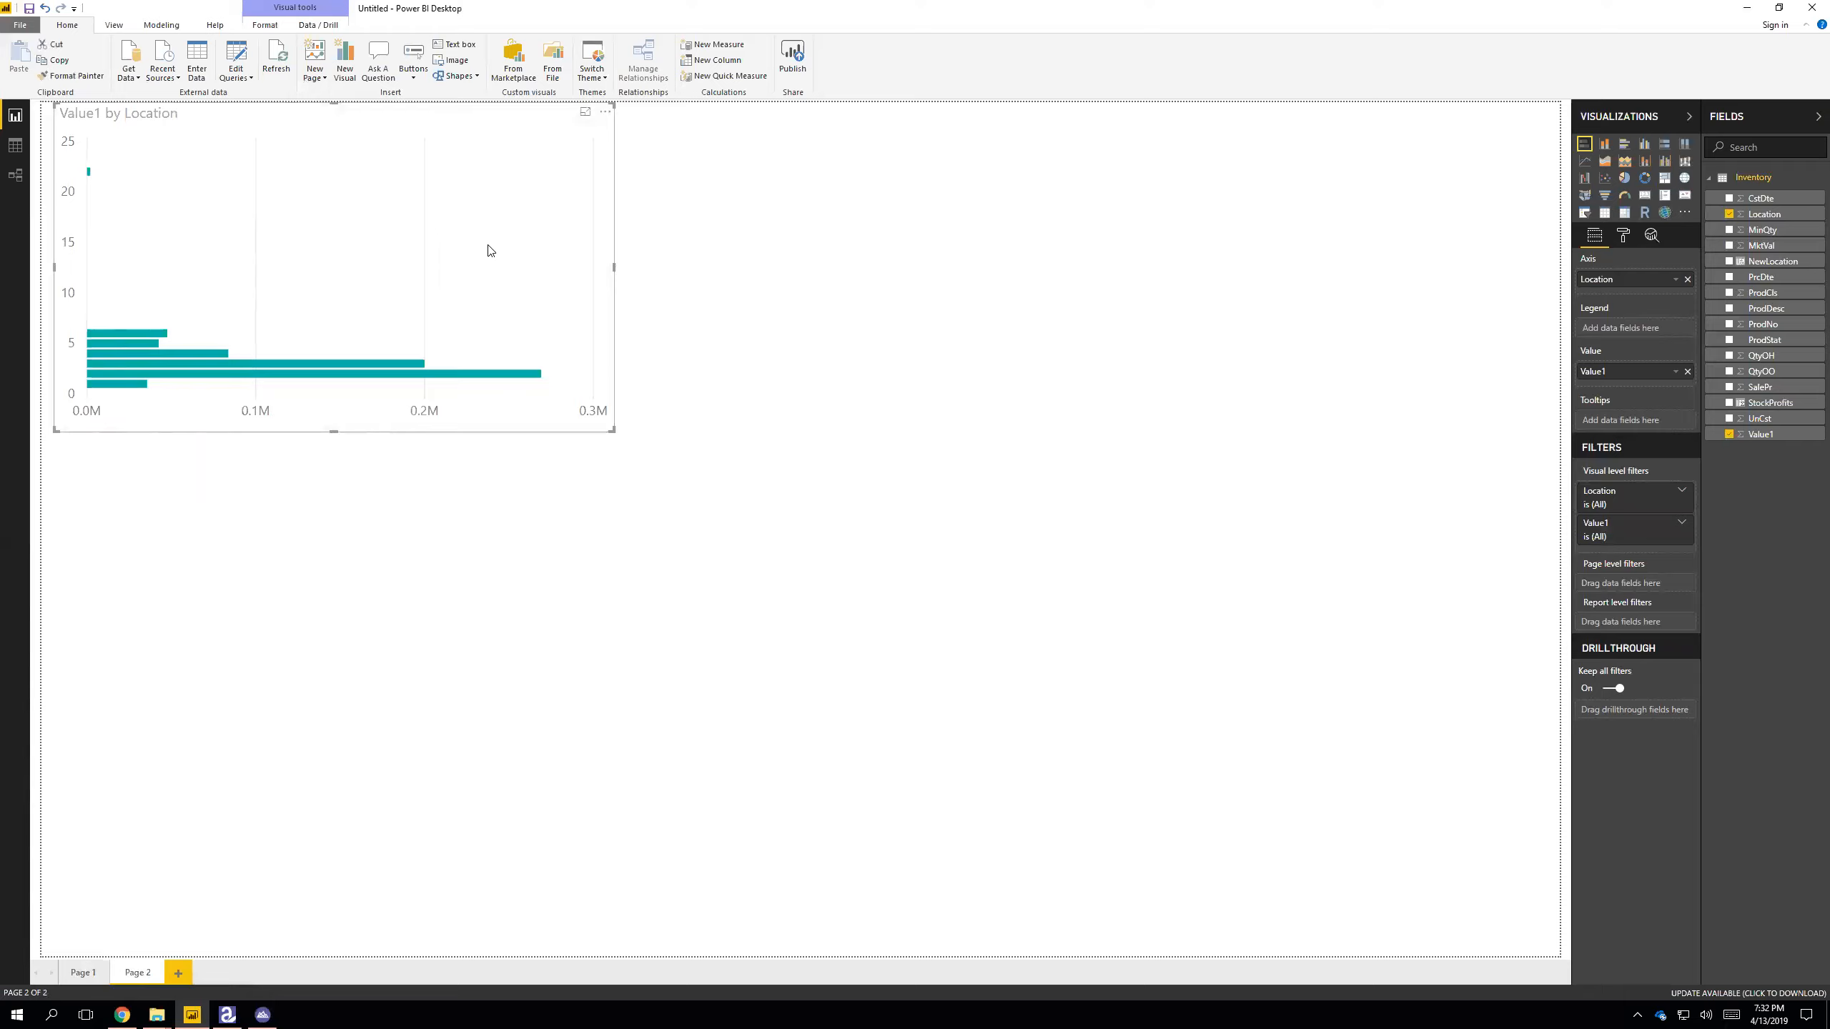
{"action": "left_click_drag", "start_coordinate": [1768, 260], "coordinate": [1653, 288]}
{"action": "left_click", "coordinate": [1687, 280]}
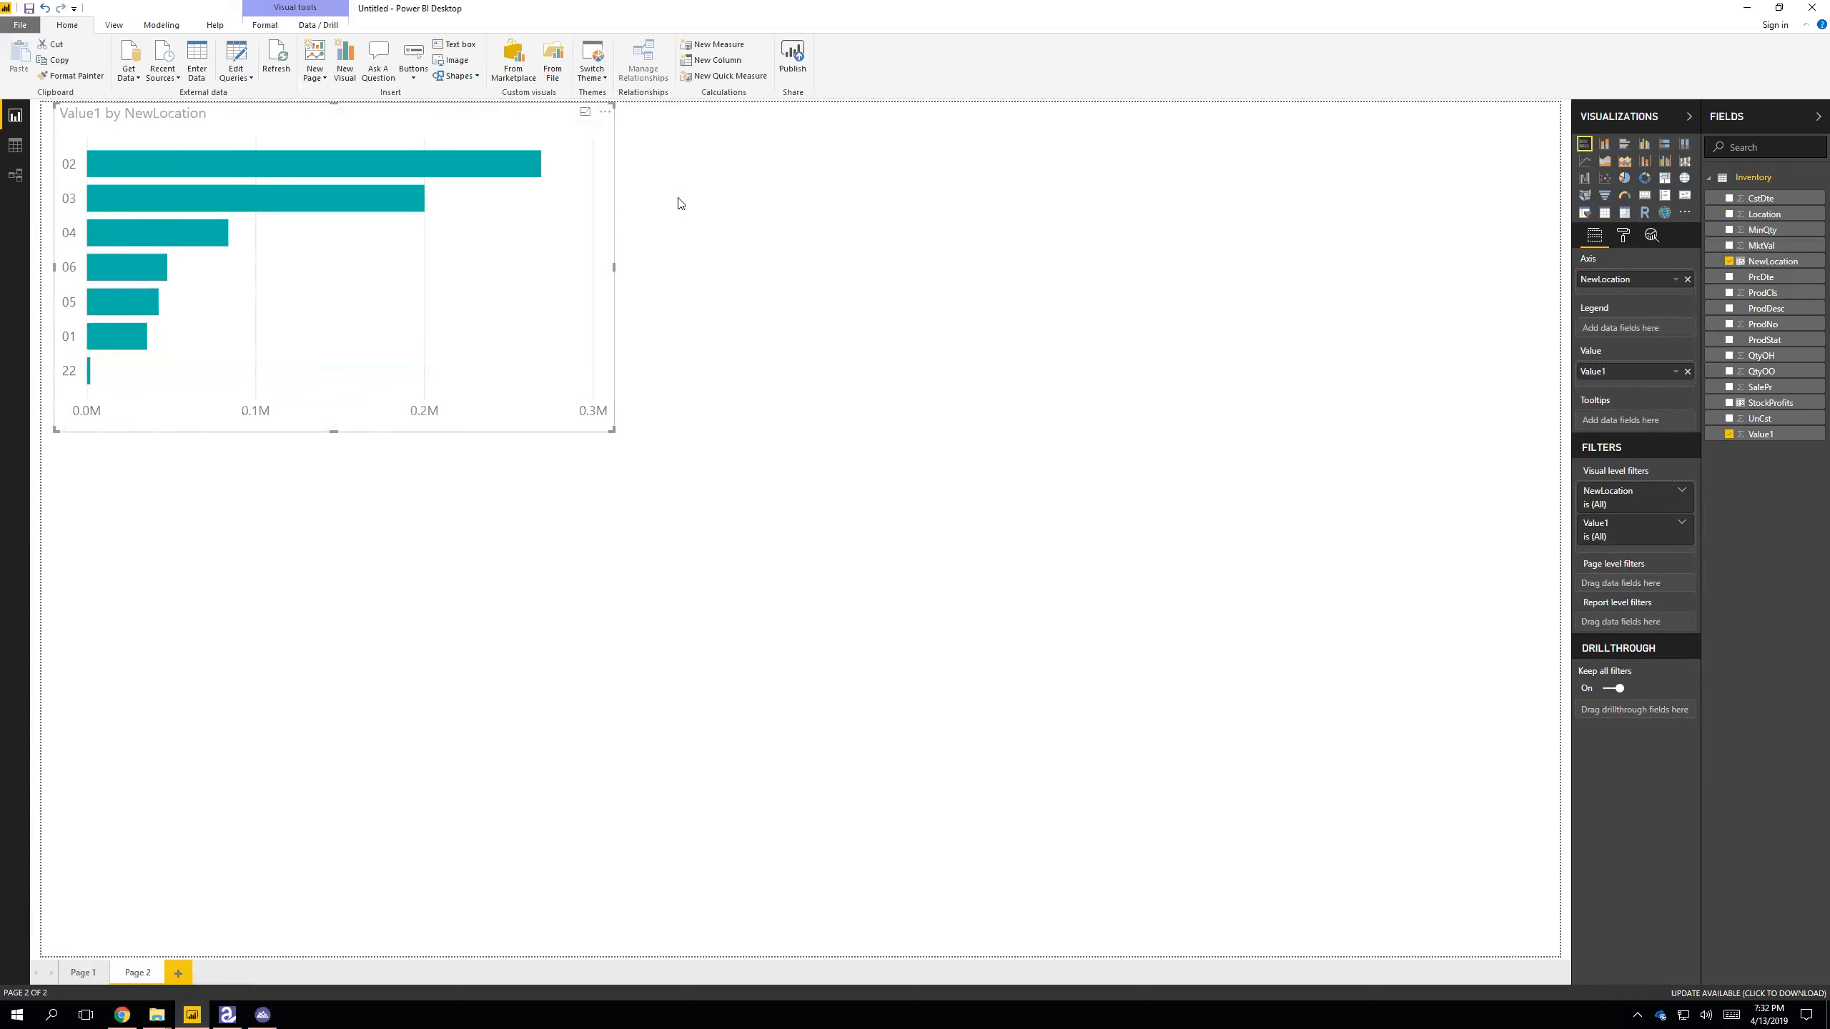
- Check the chart's sort options with NewLocation on the axis, and replace NewLocation with Location
{"action": "left_click", "coordinate": [606, 112]}
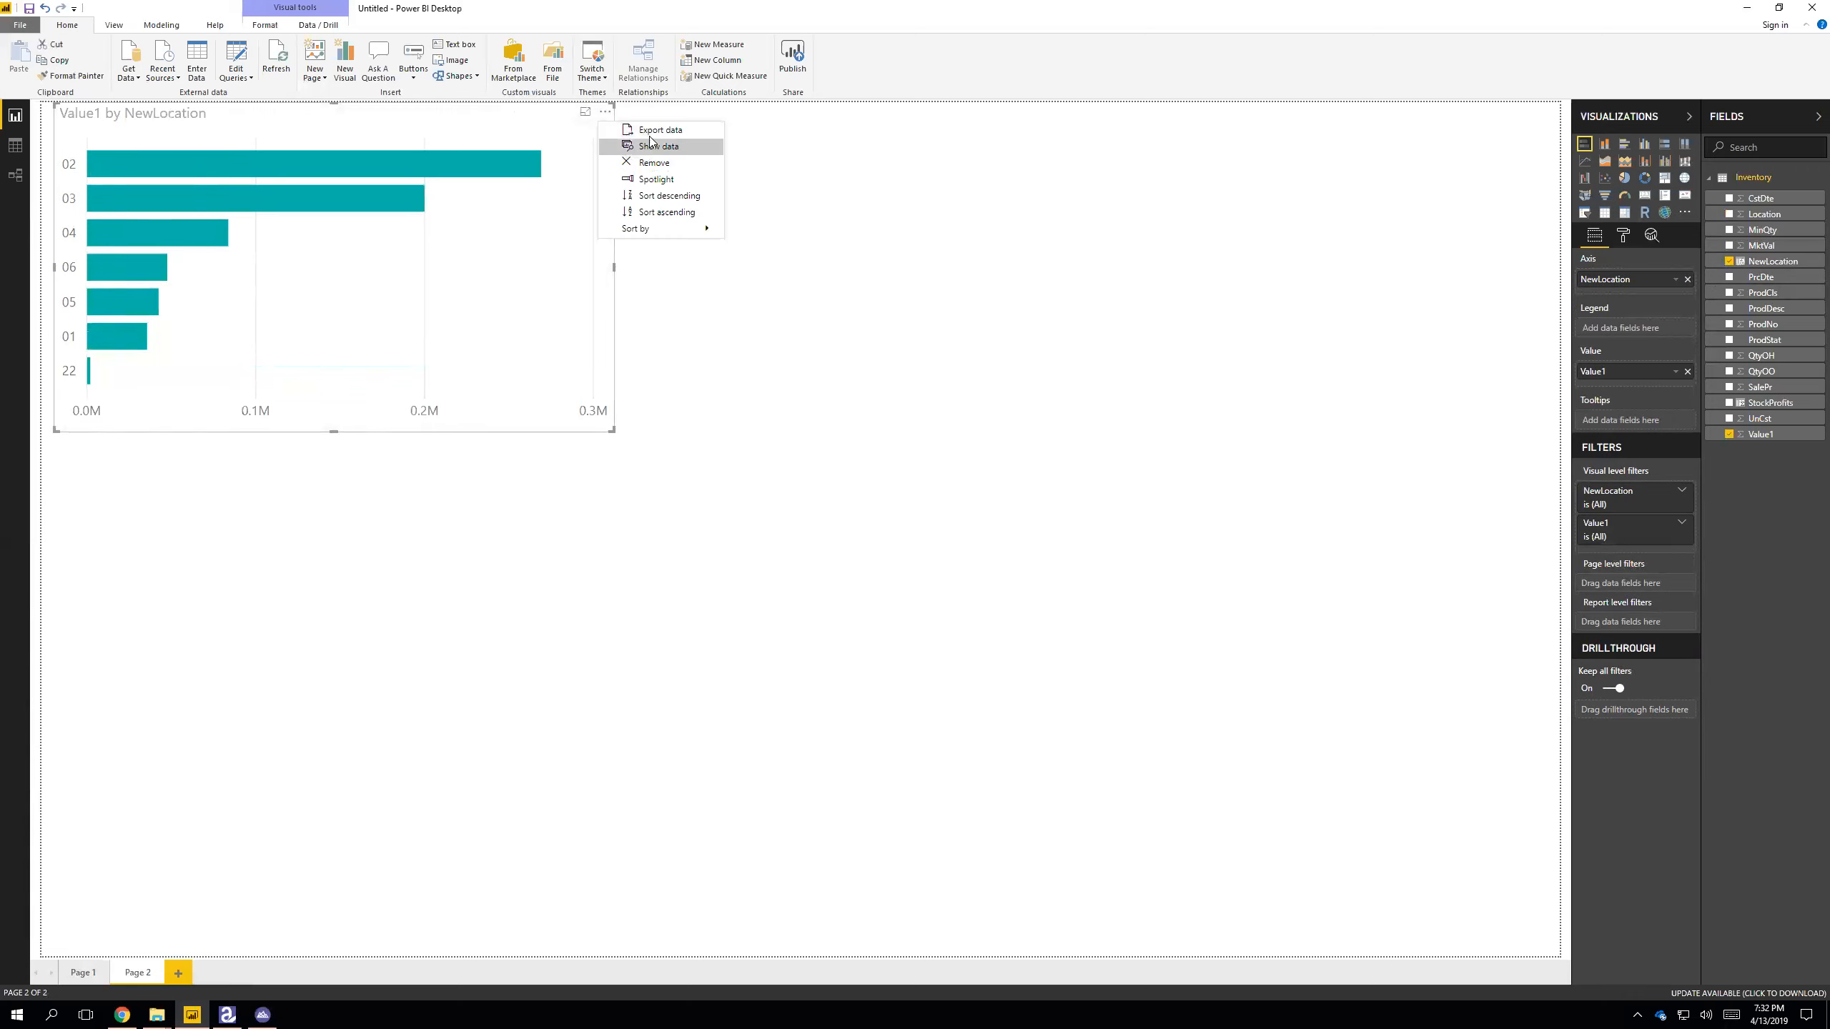
{"action": "left_click", "coordinate": [1312, 299]}
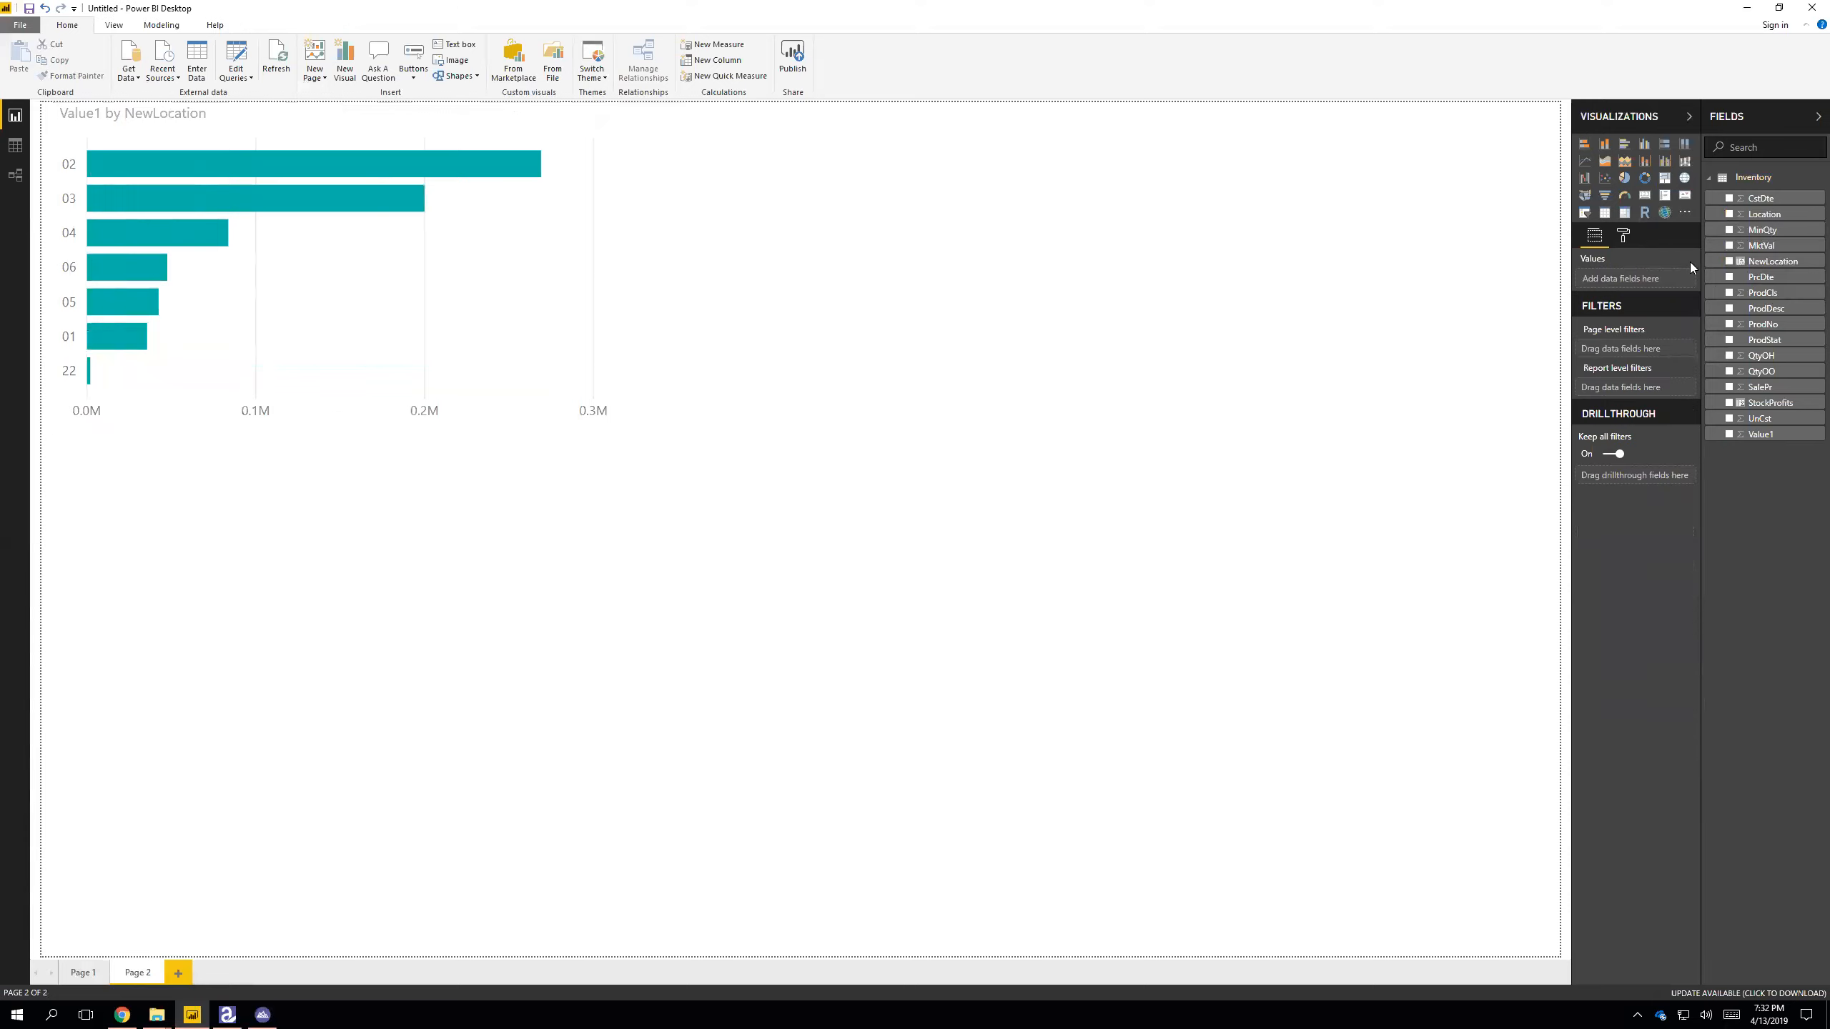
{"action": "left_click_drag", "start_coordinate": [1764, 214], "coordinate": [1636, 281]}
{"action": "left_click", "coordinate": [507, 190]}
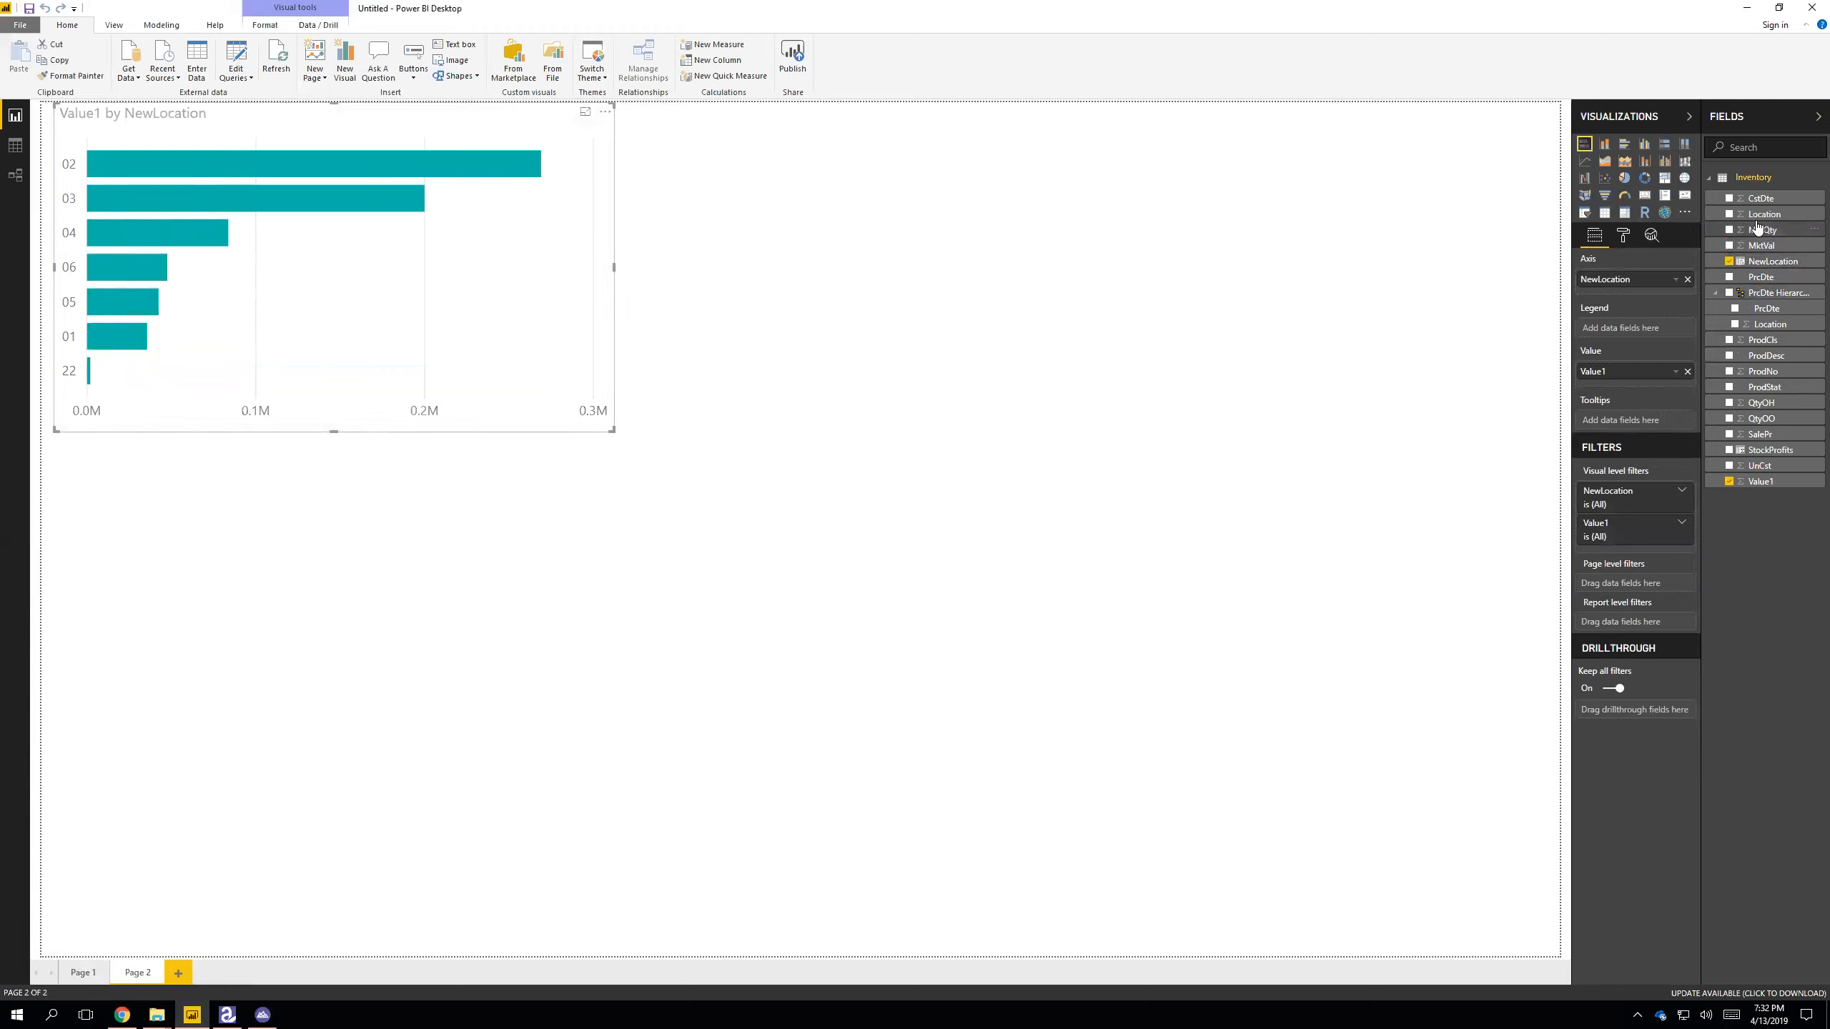
{"action": "left_click_drag", "start_coordinate": [1764, 213], "coordinate": [1651, 283]}
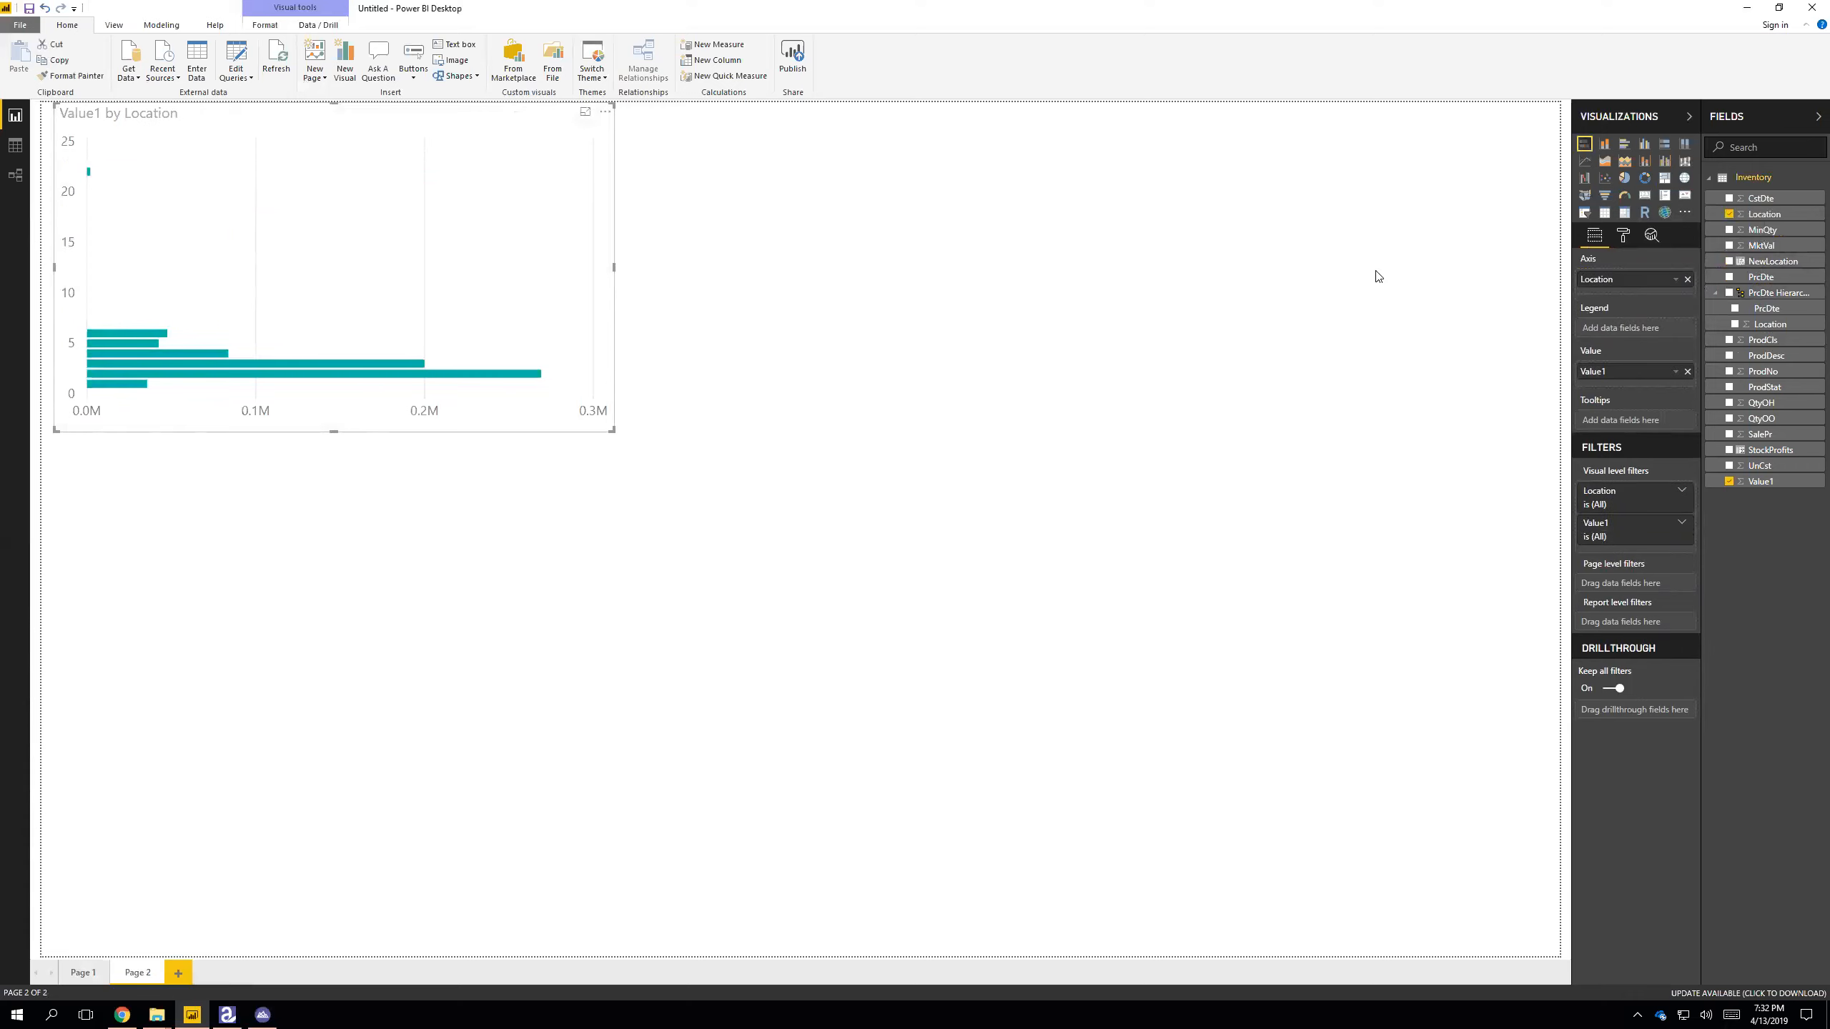
- Check the chart's options for sorting choices while Location is on the axis
{"action": "left_click", "coordinate": [605, 112]}
{"action": "left_click", "coordinate": [535, 147]}
{"action": "left_click", "coordinate": [605, 114]}
{"action": "left_click", "coordinate": [439, 196]}
{"action": "left_click", "coordinate": [606, 113]}
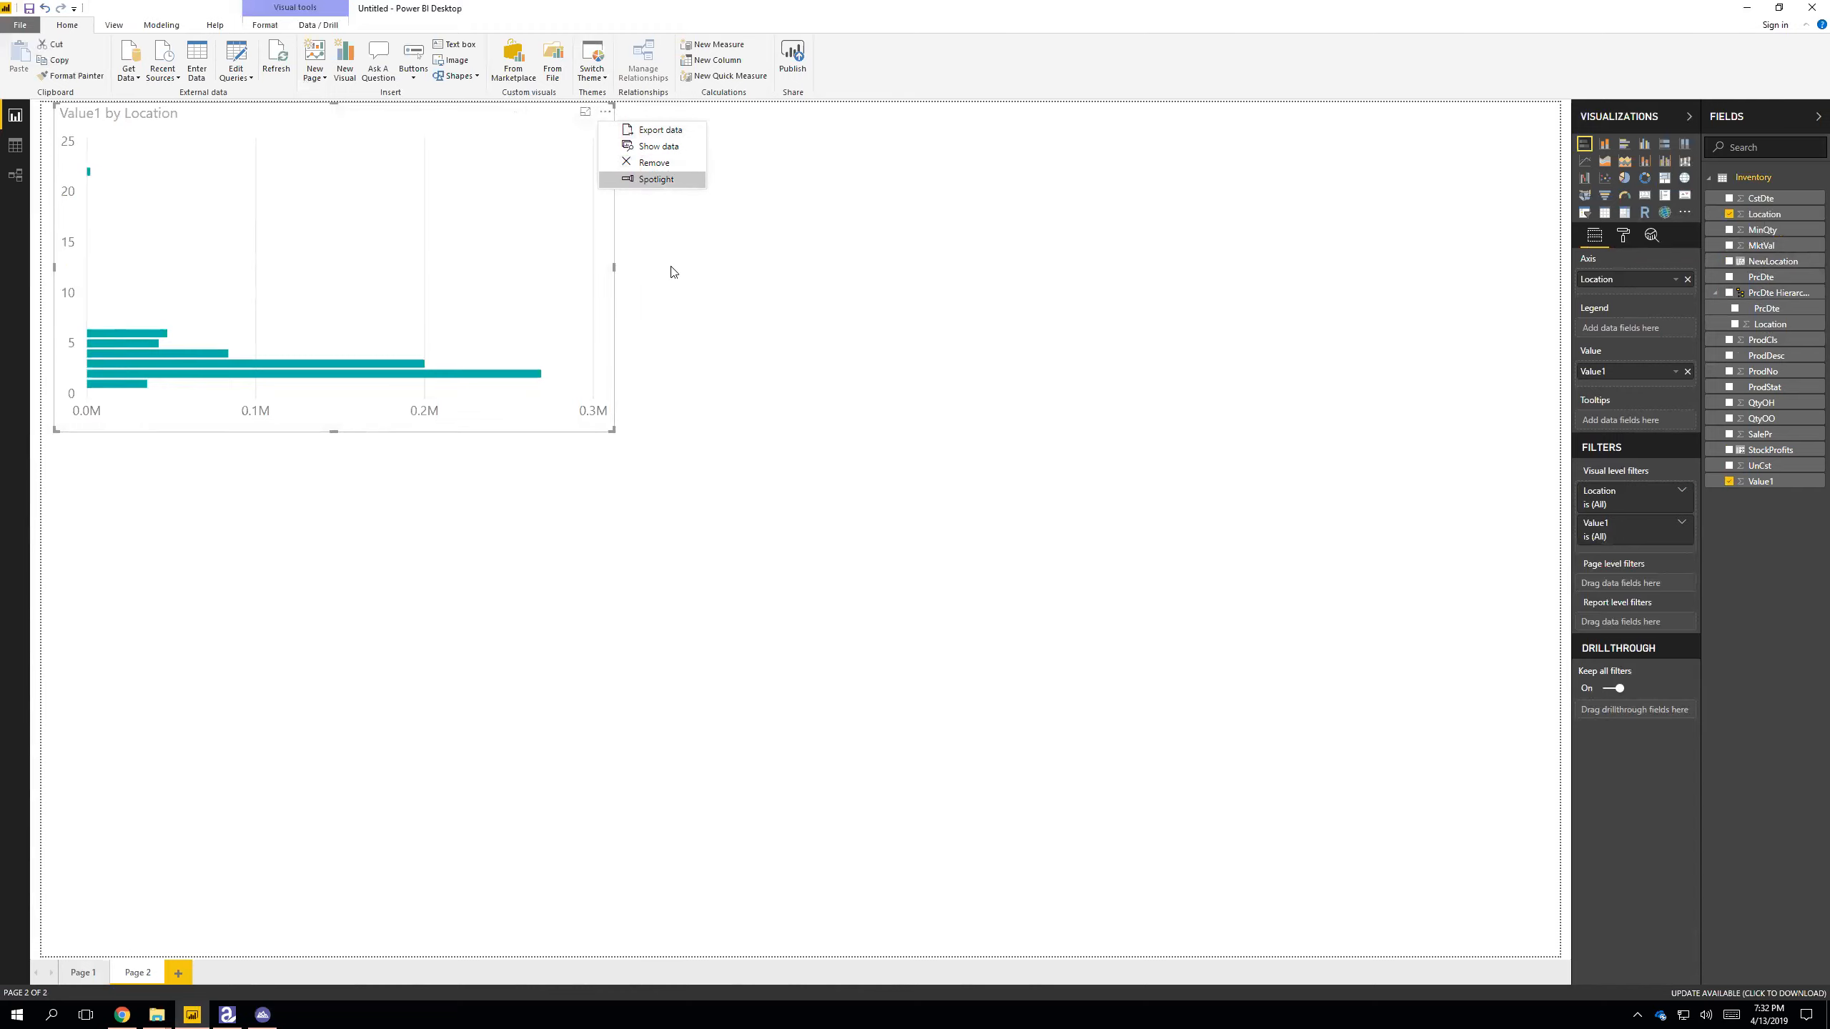
{"action": "left_click", "coordinate": [652, 273]}
{"action": "left_click", "coordinate": [582, 222]}
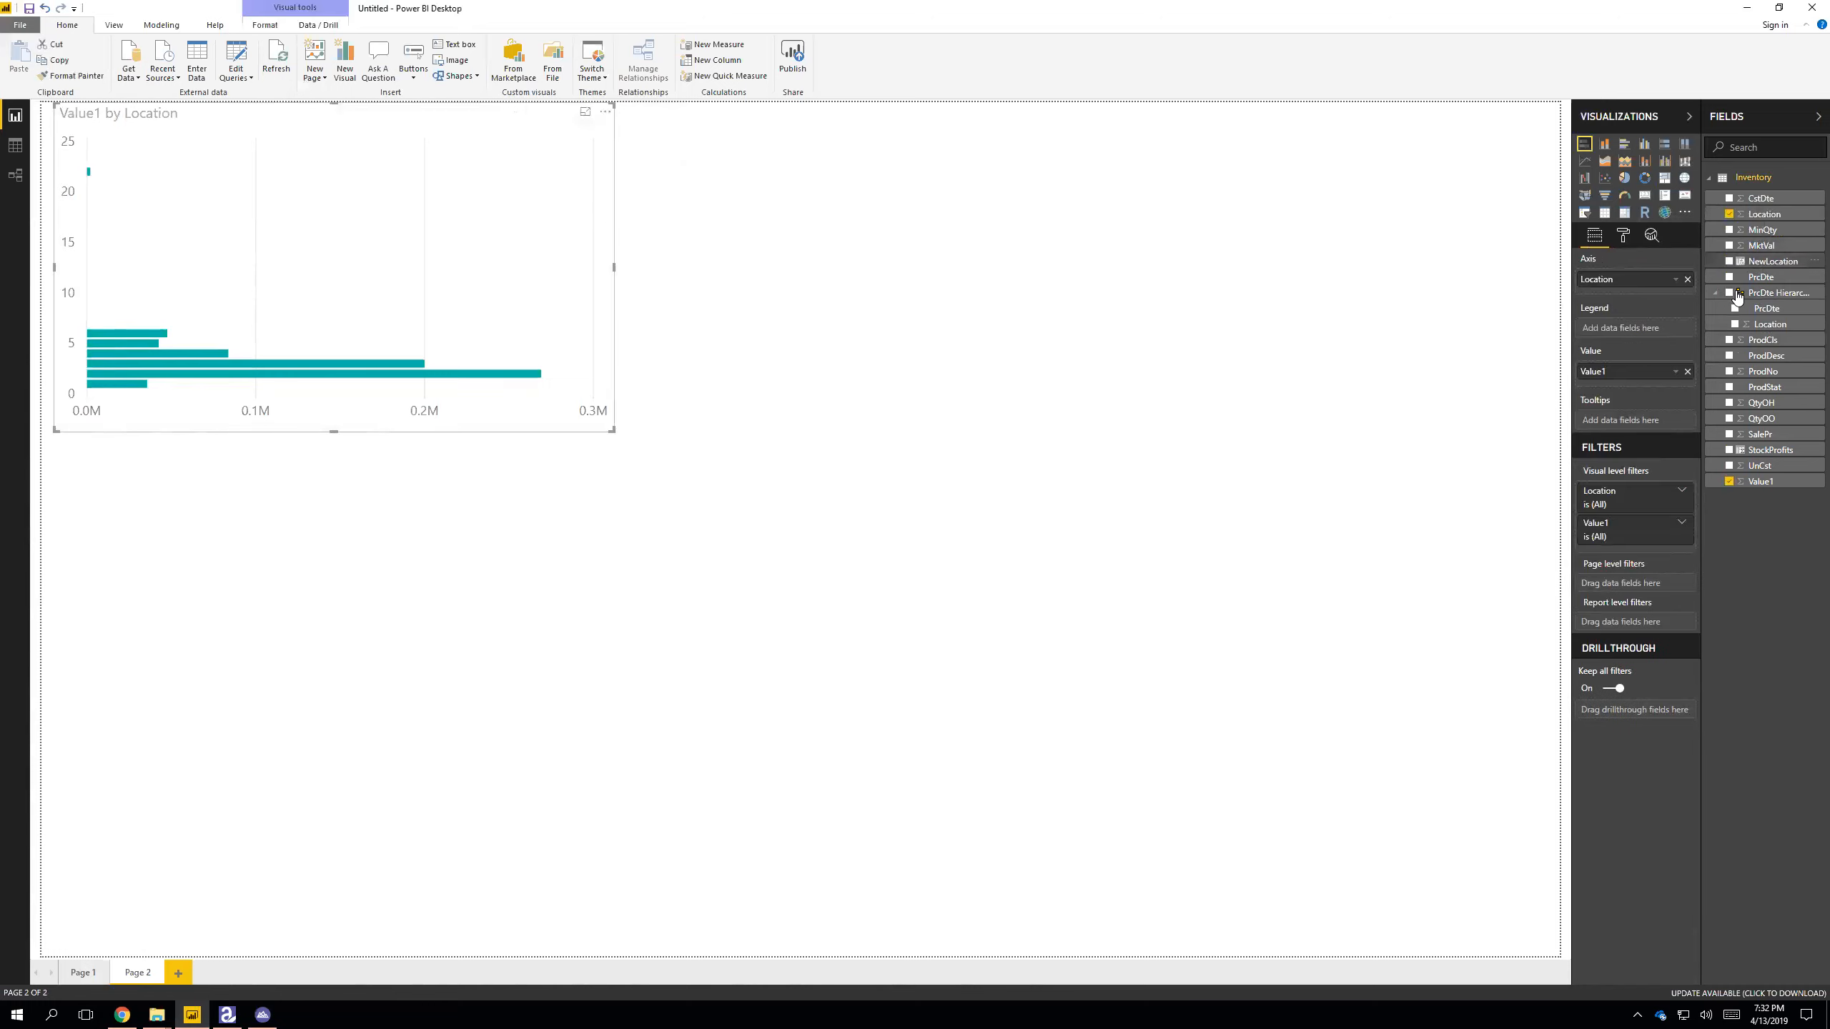
- Replace Location with NewLocation on the chart's axis and sort the bars by NewLocation
{"action": "left_click_drag", "start_coordinate": [1716, 266], "coordinate": [1638, 295]}
{"action": "left_click", "coordinate": [1687, 279]}
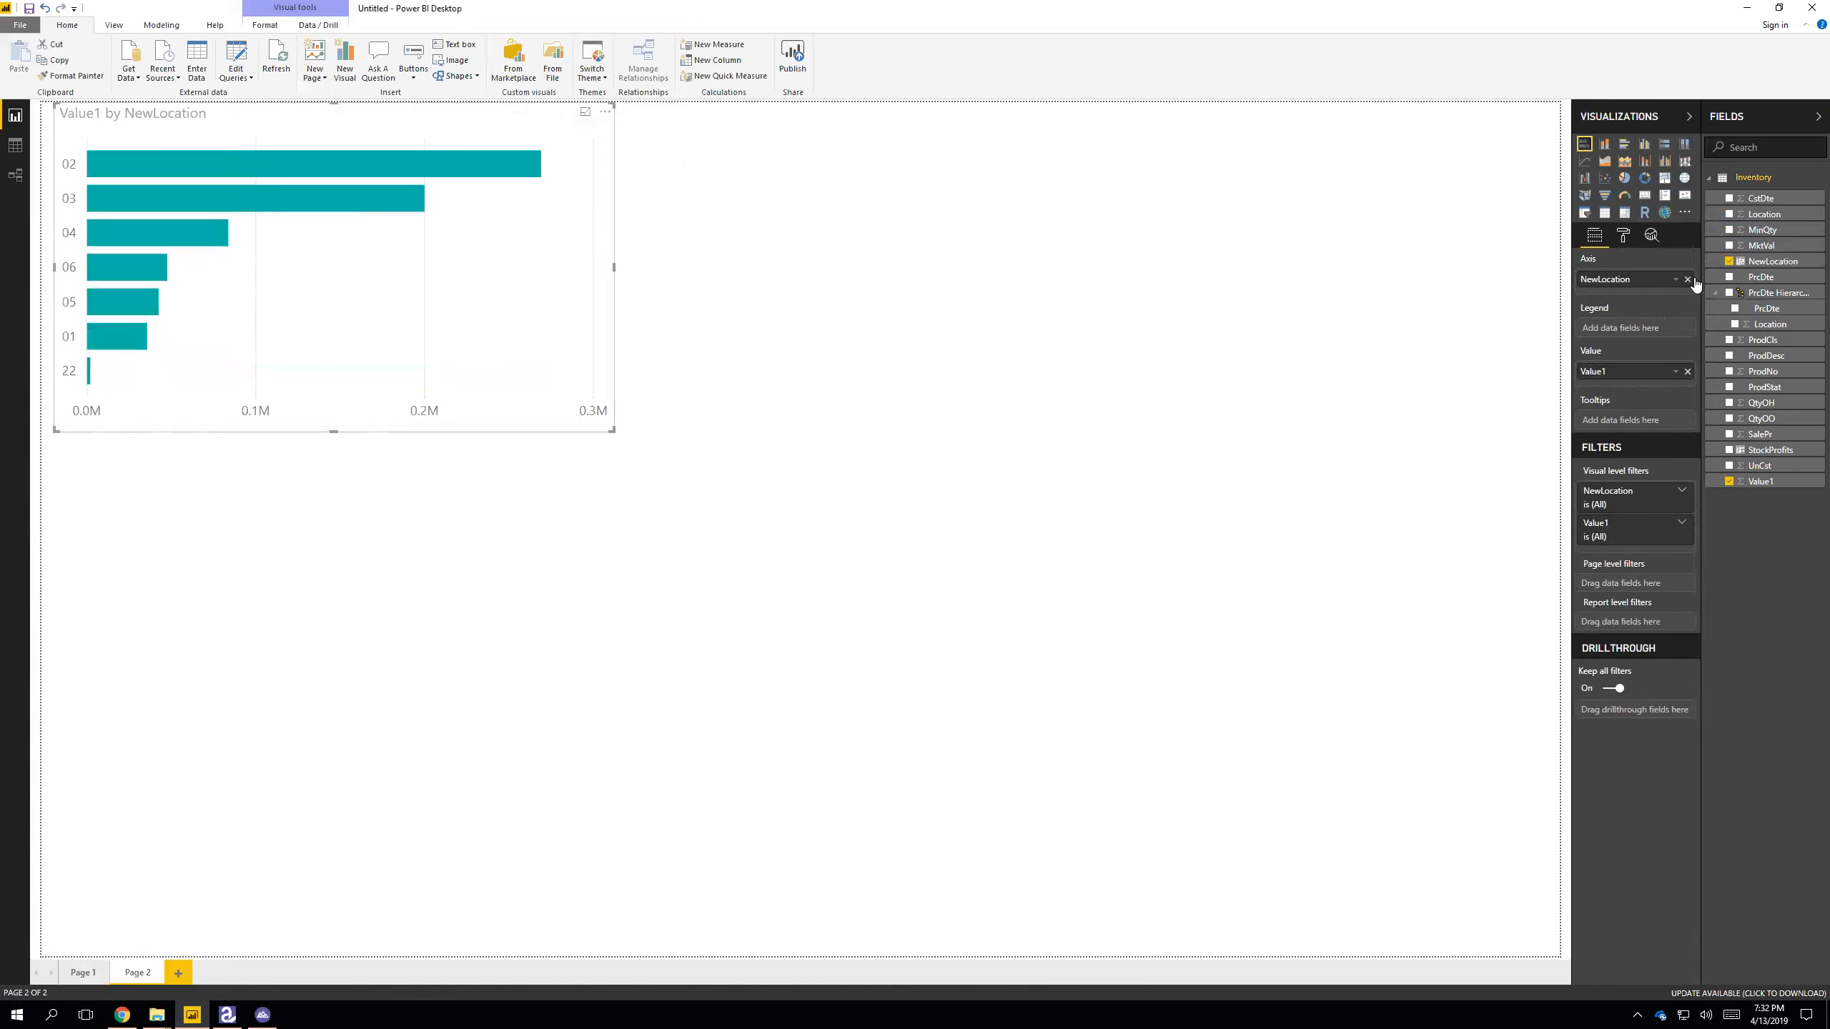
{"action": "left_click", "coordinate": [984, 249]}
{"action": "left_click", "coordinate": [606, 113]}
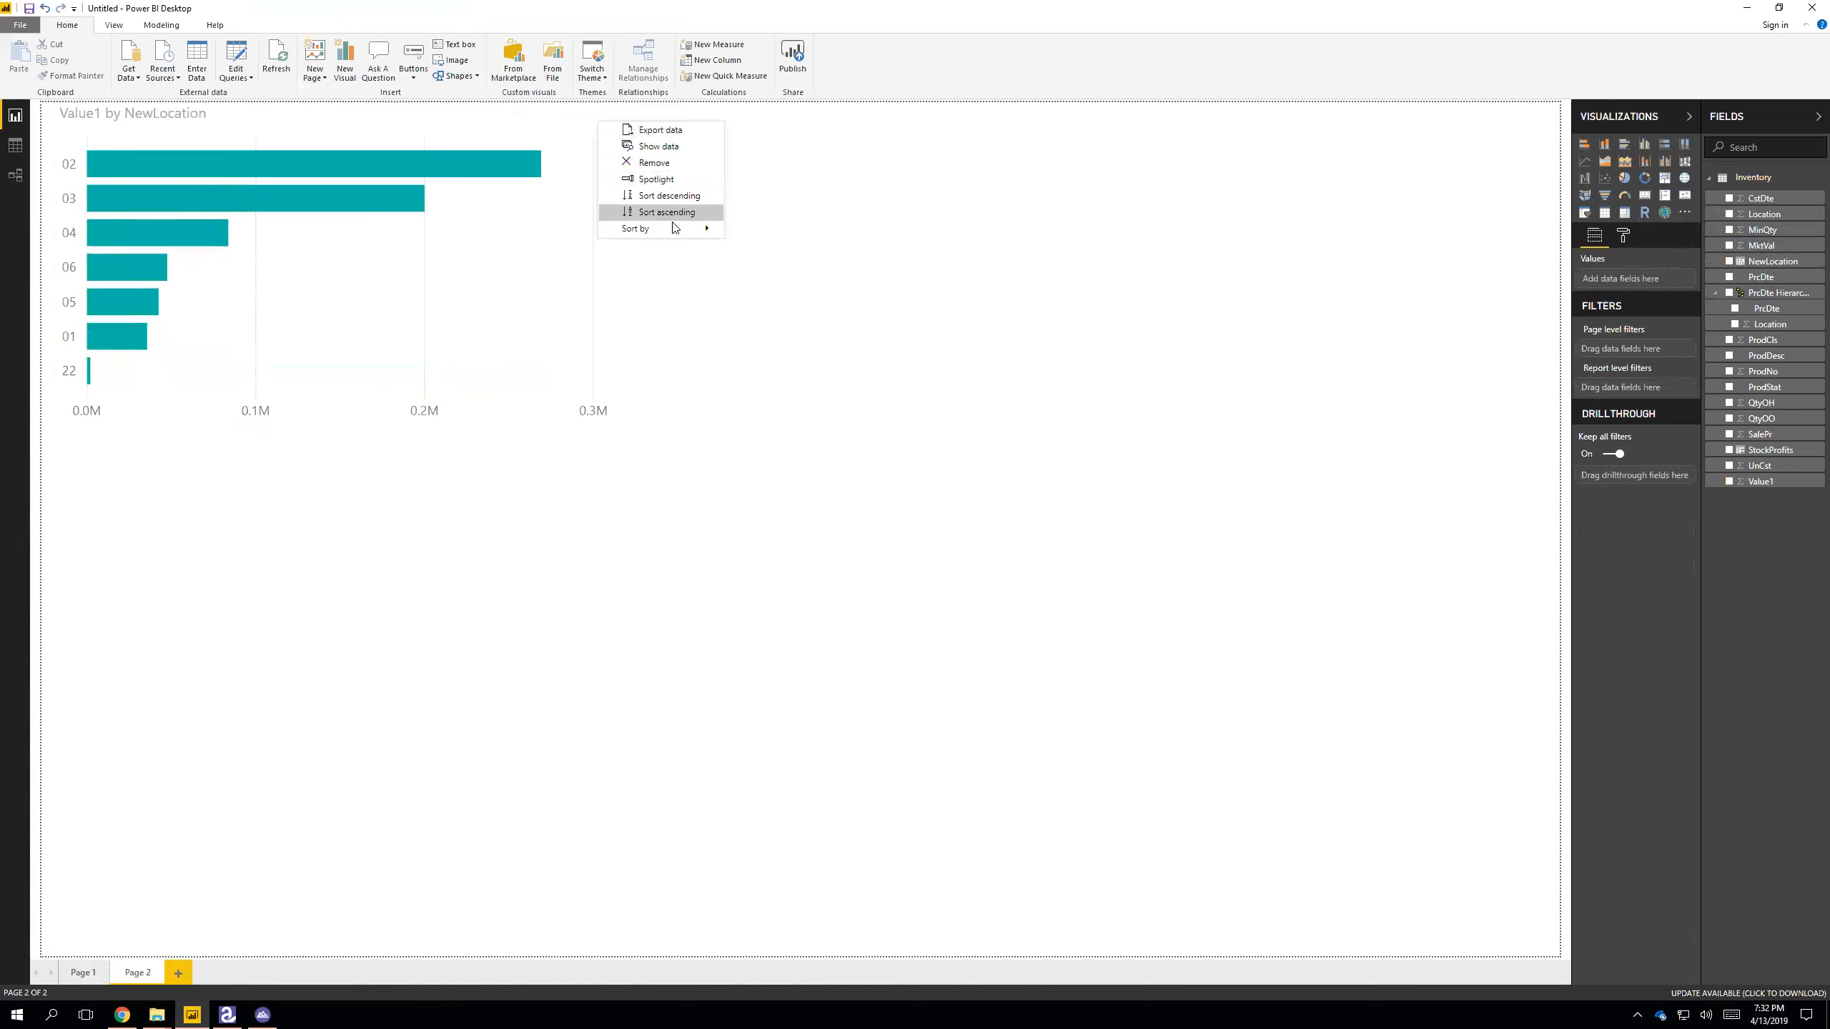
{"action": "mouse_move", "coordinate": [663, 229]}
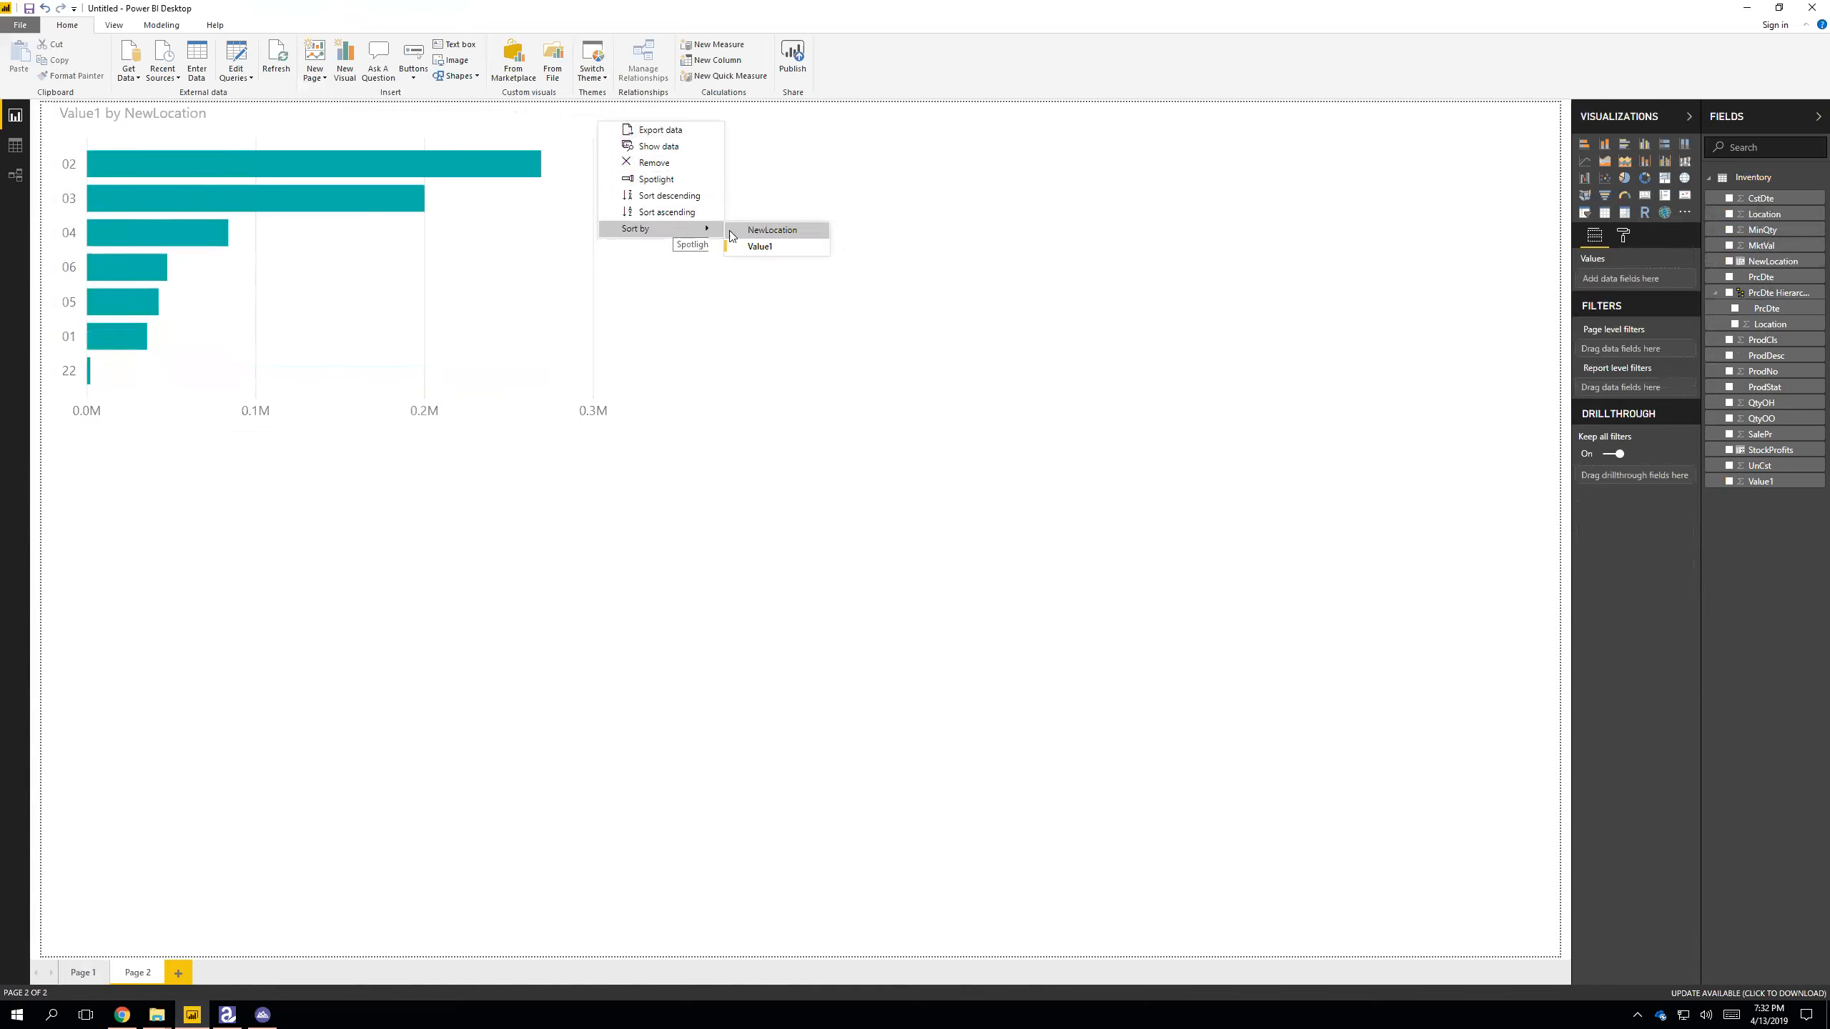
{"action": "left_click", "coordinate": [774, 231]}
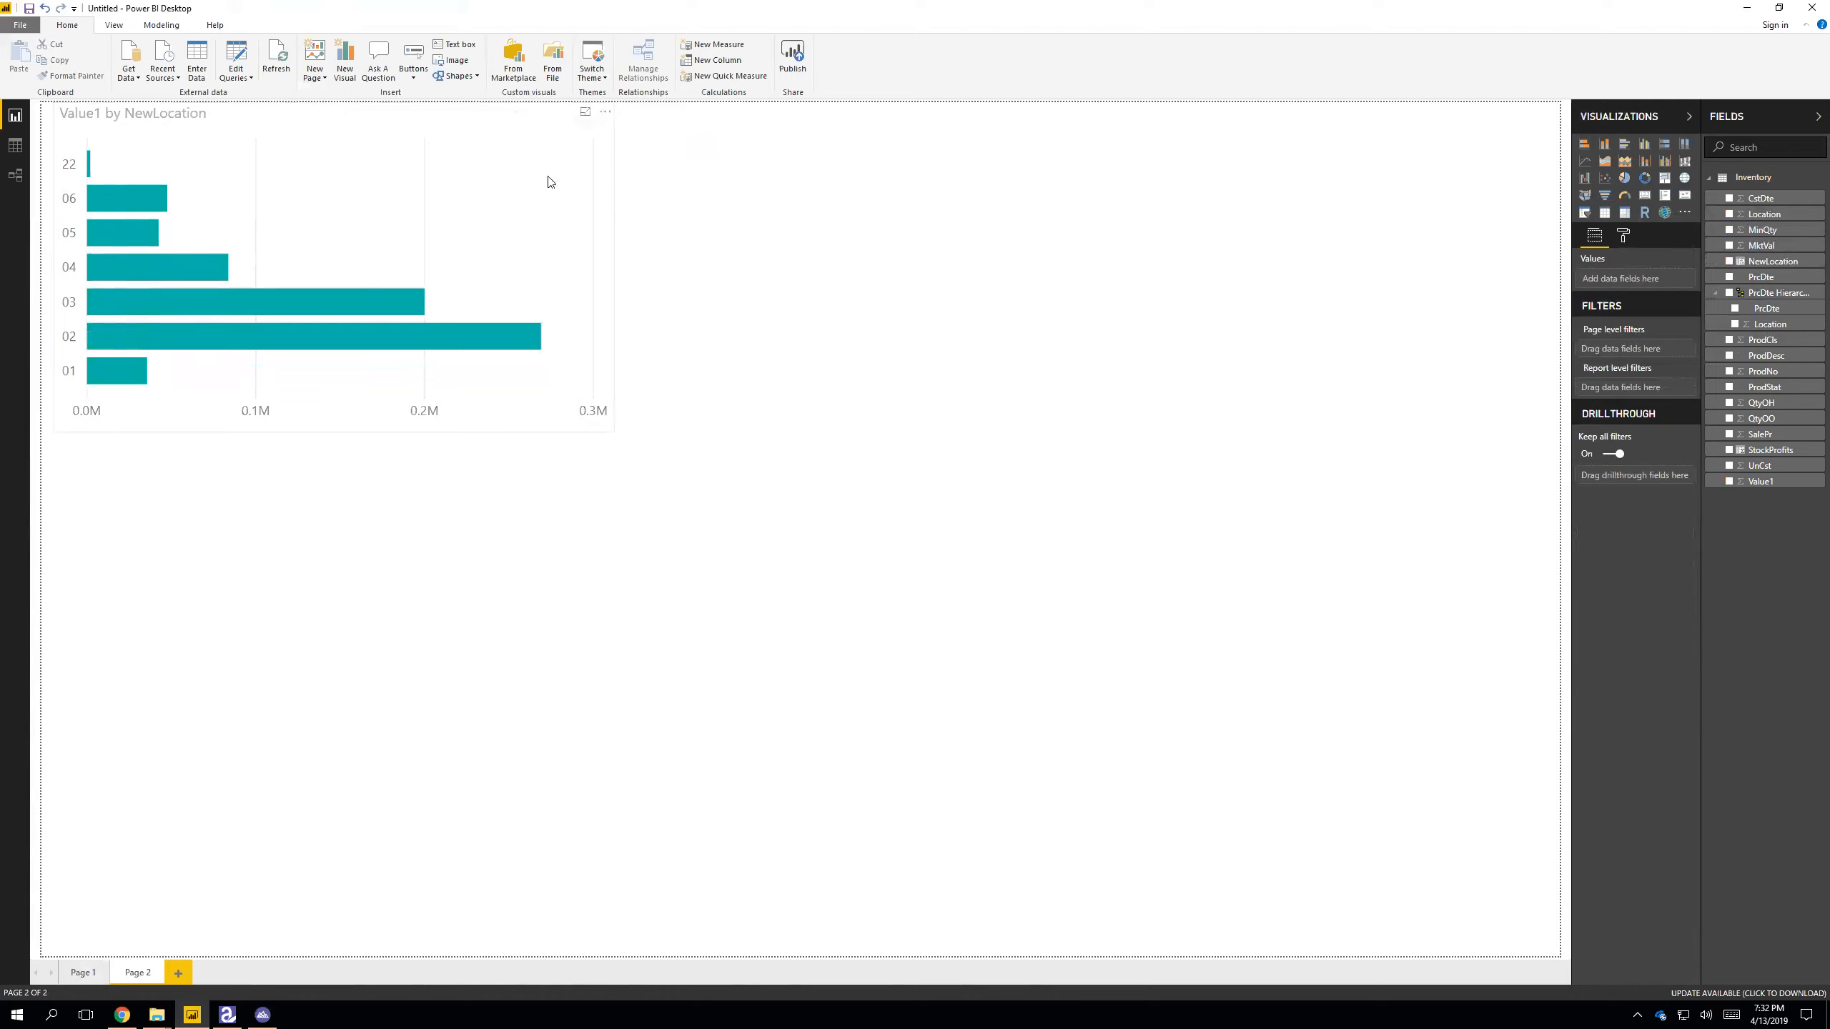
- Change the Value1 chart's sort by NewLocation to ascending order
{"action": "left_click", "coordinate": [606, 113]}
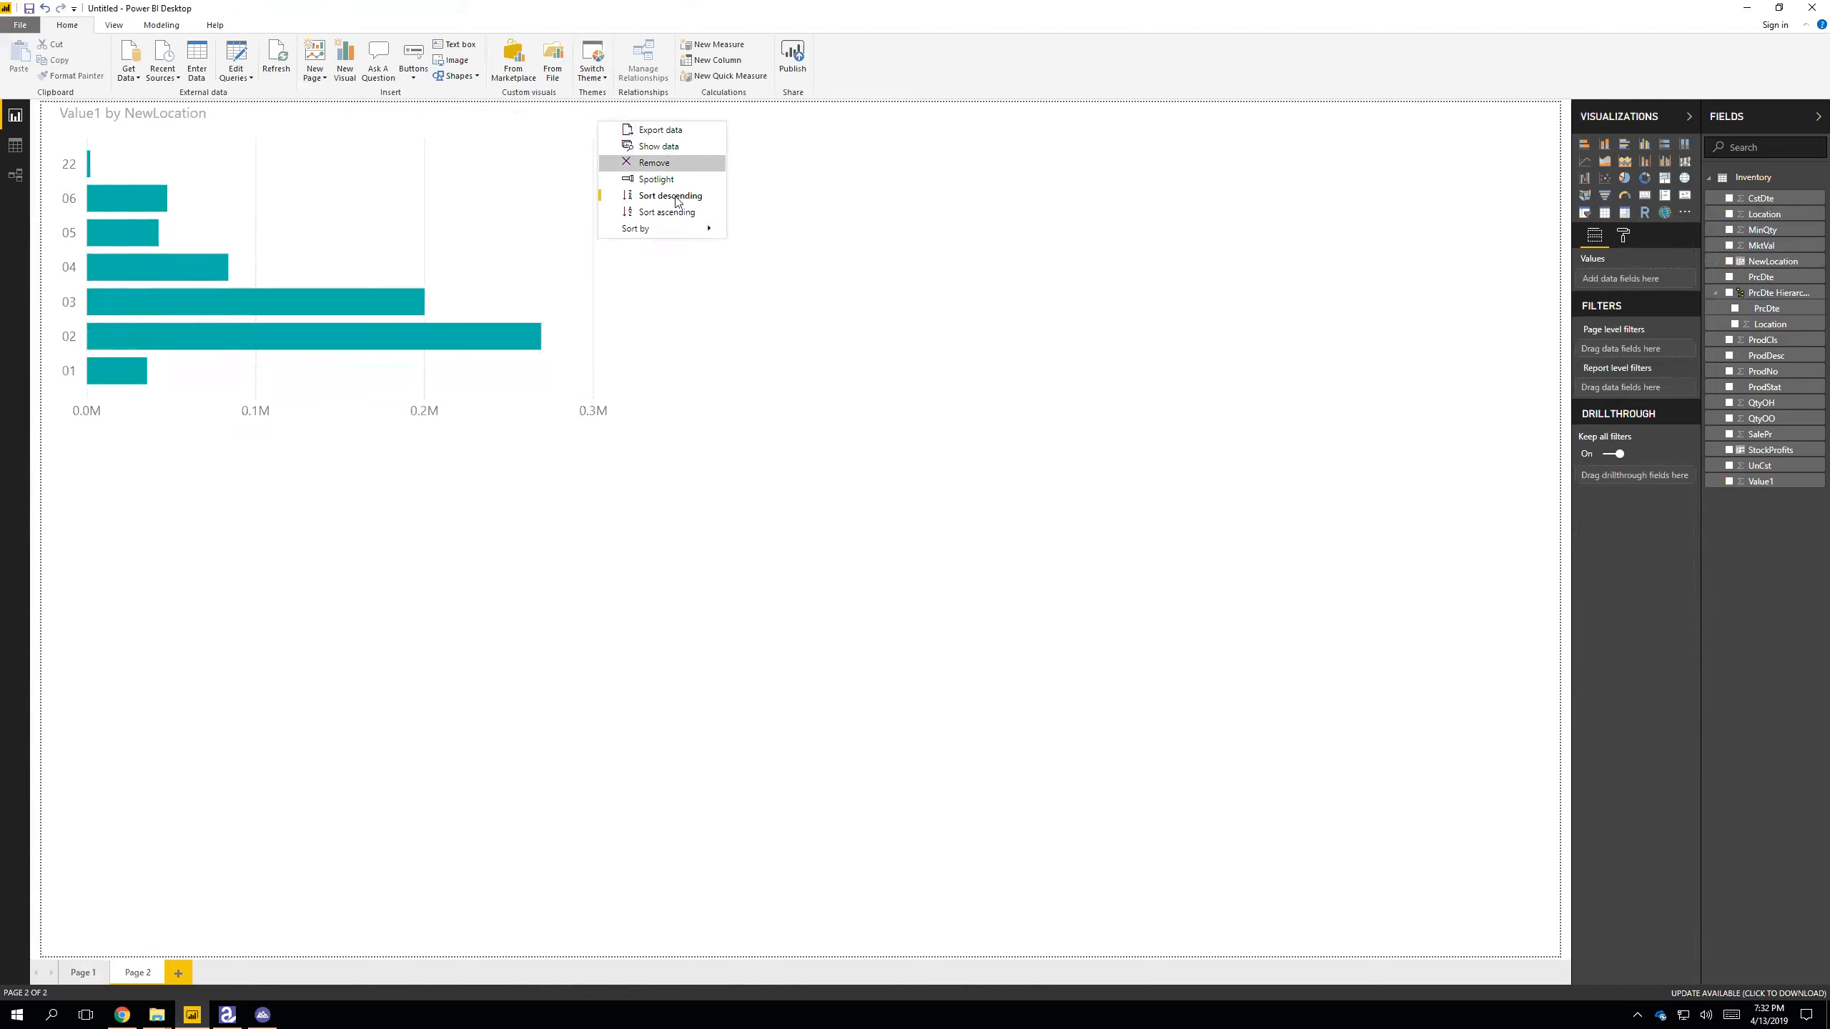
{"action": "mouse_move", "coordinate": [669, 227]}
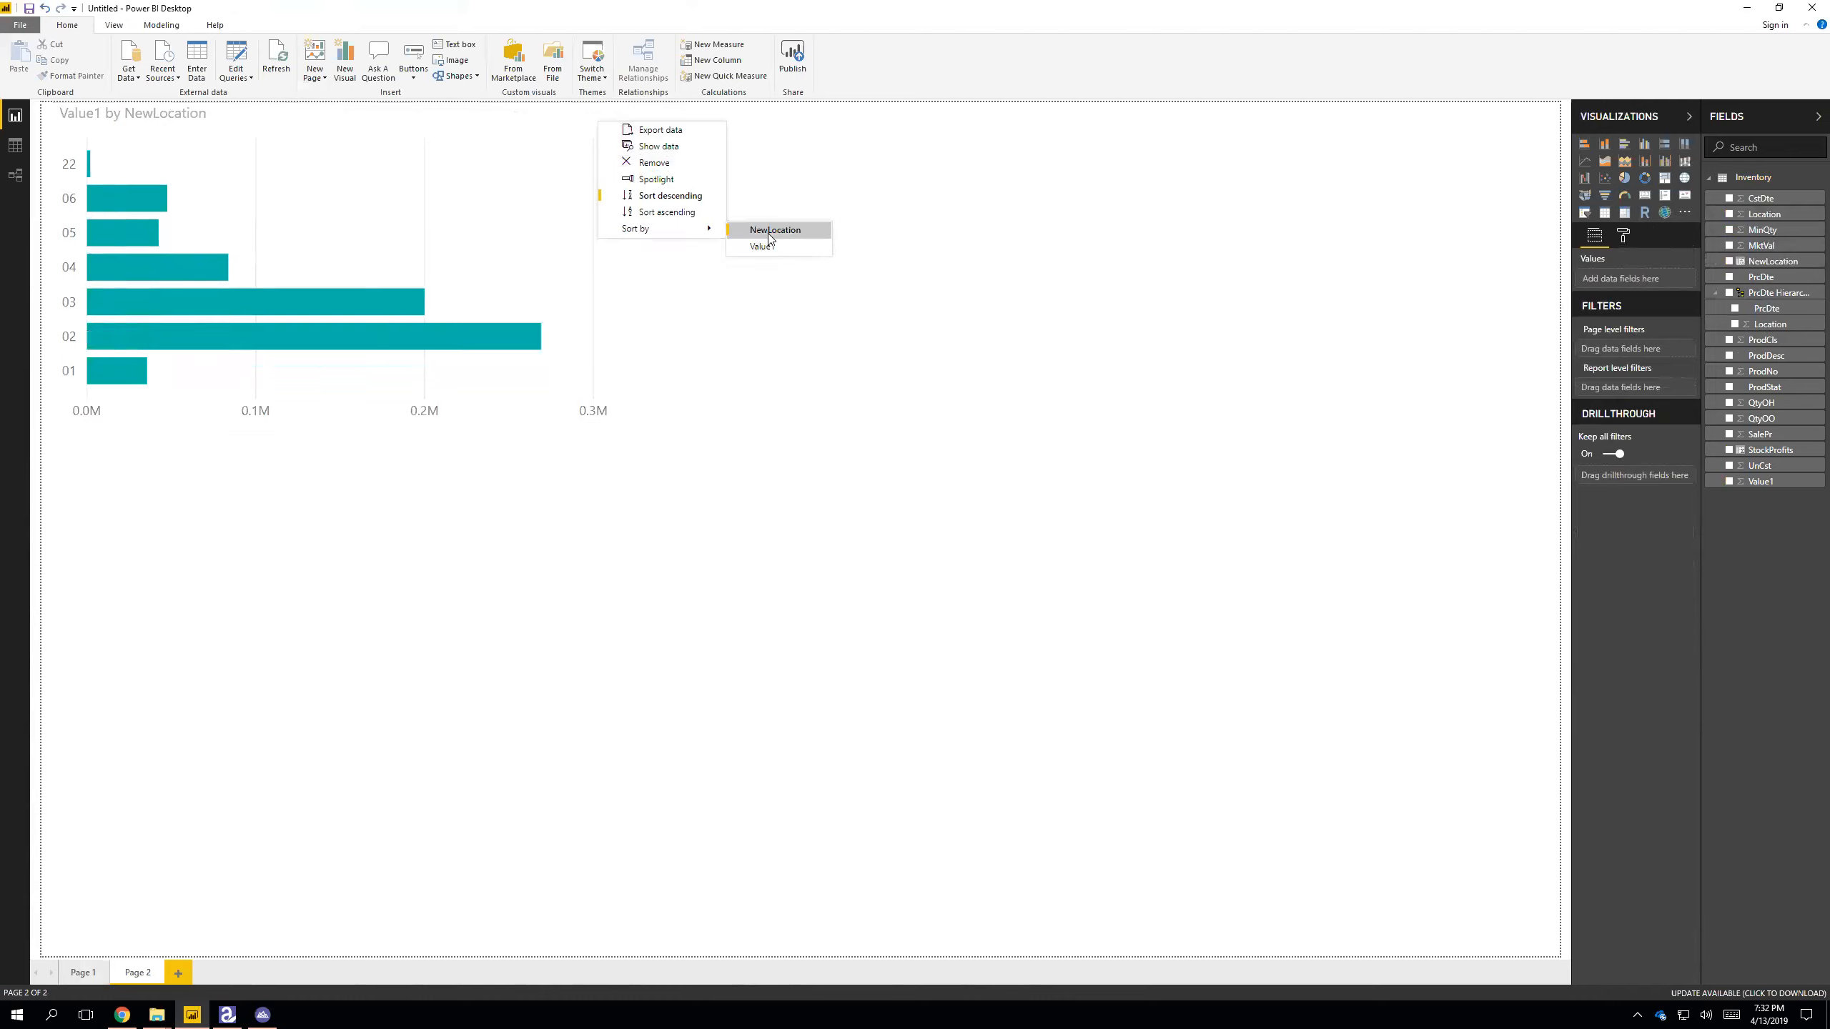
{"action": "left_click", "coordinate": [678, 213]}
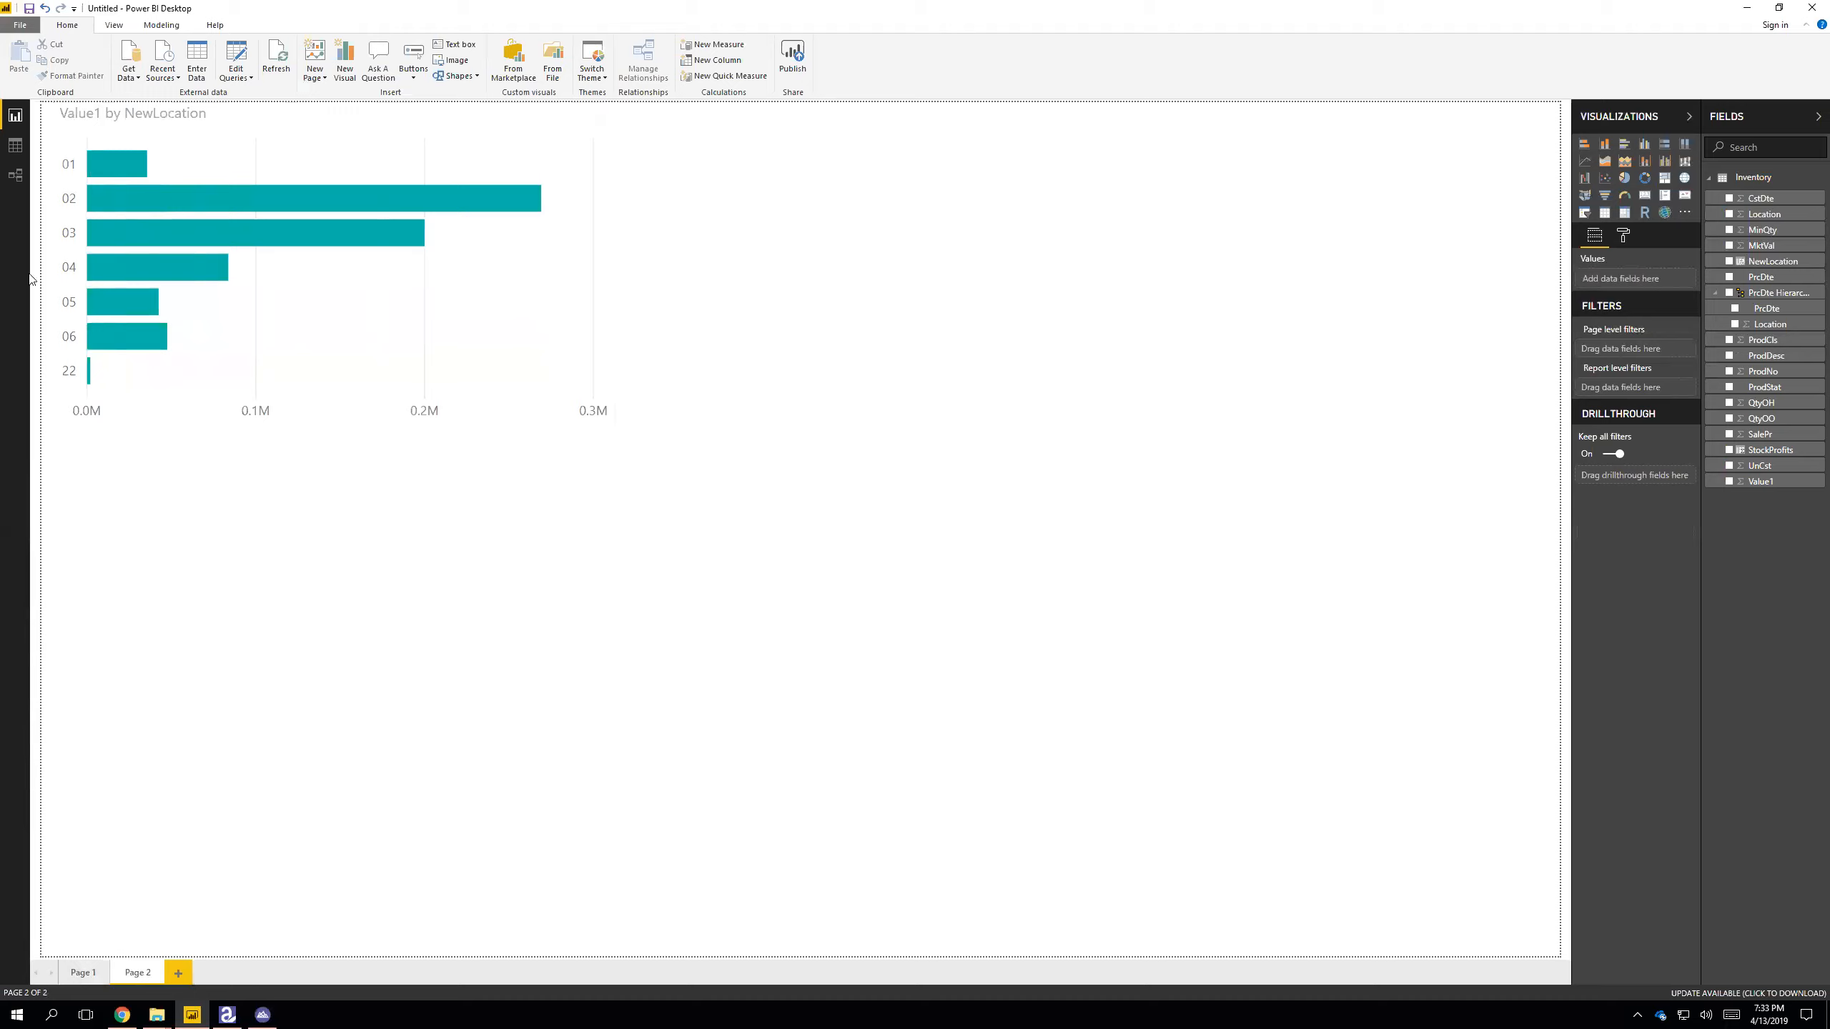
- Sort the bar chart by Value1 and switch the order to descending
{"action": "left_click", "coordinate": [606, 116]}
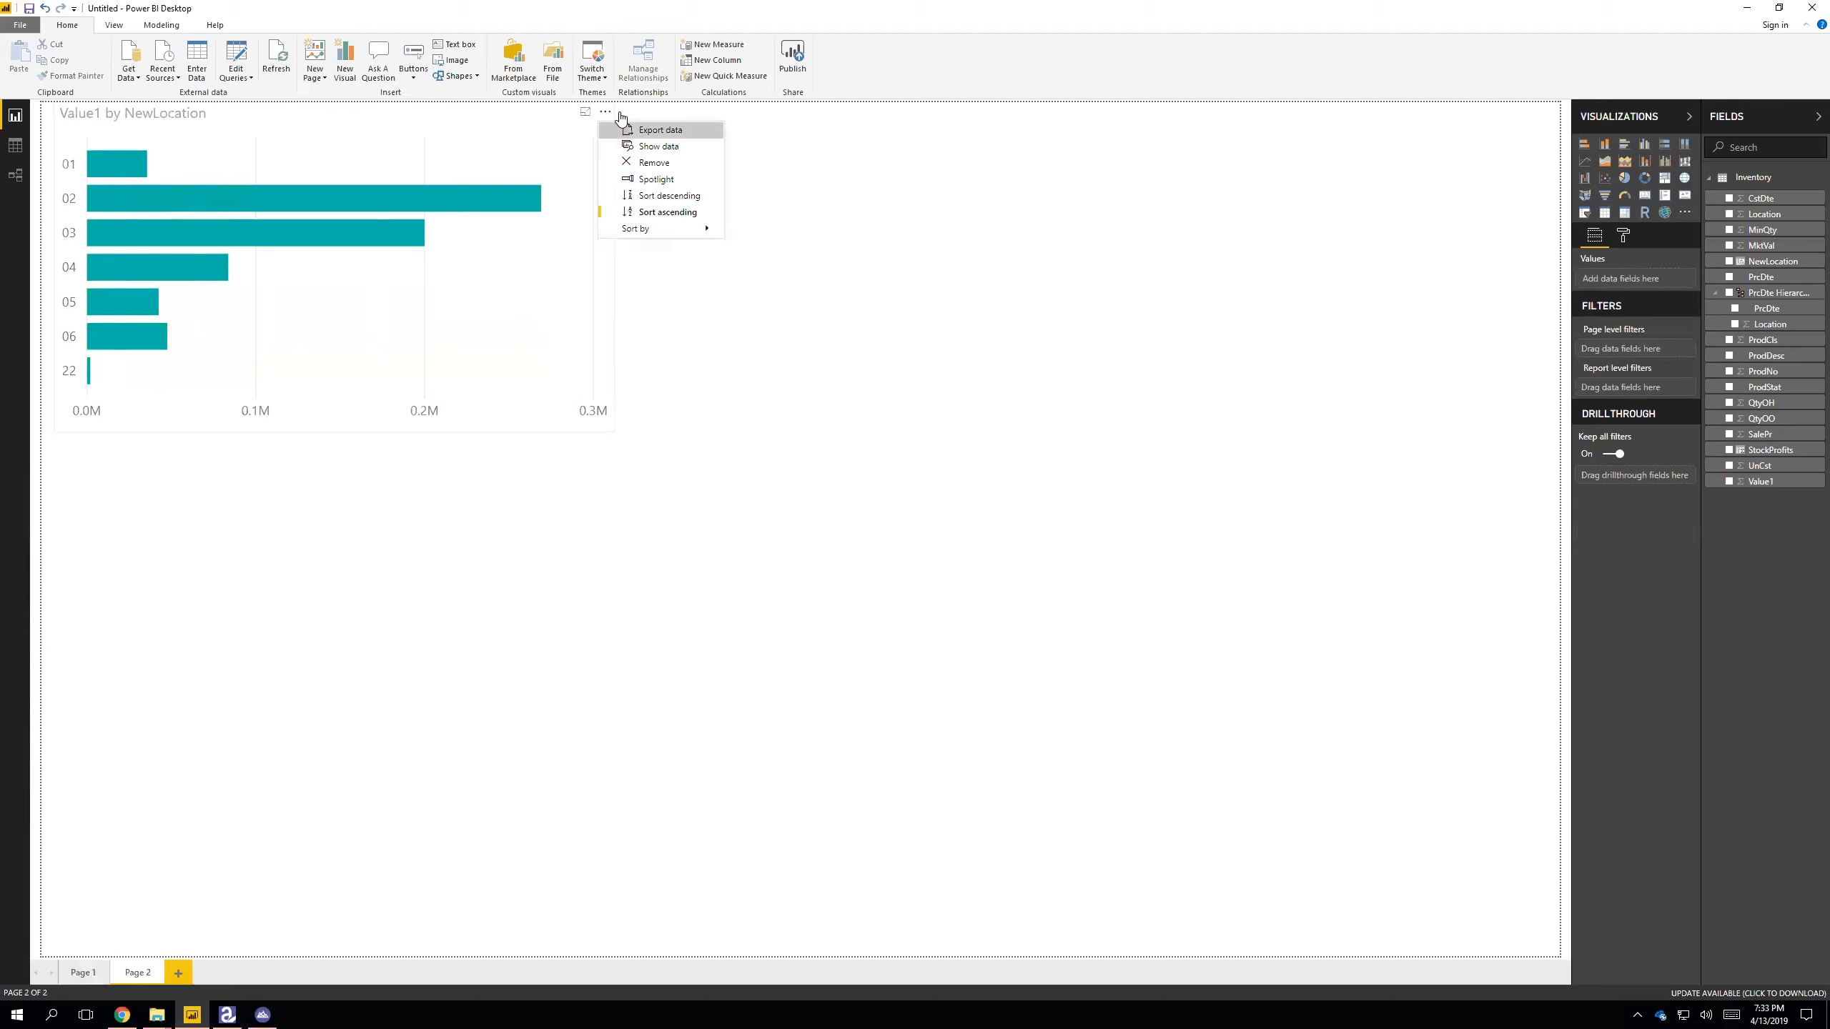
{"action": "left_click", "coordinate": [779, 248]}
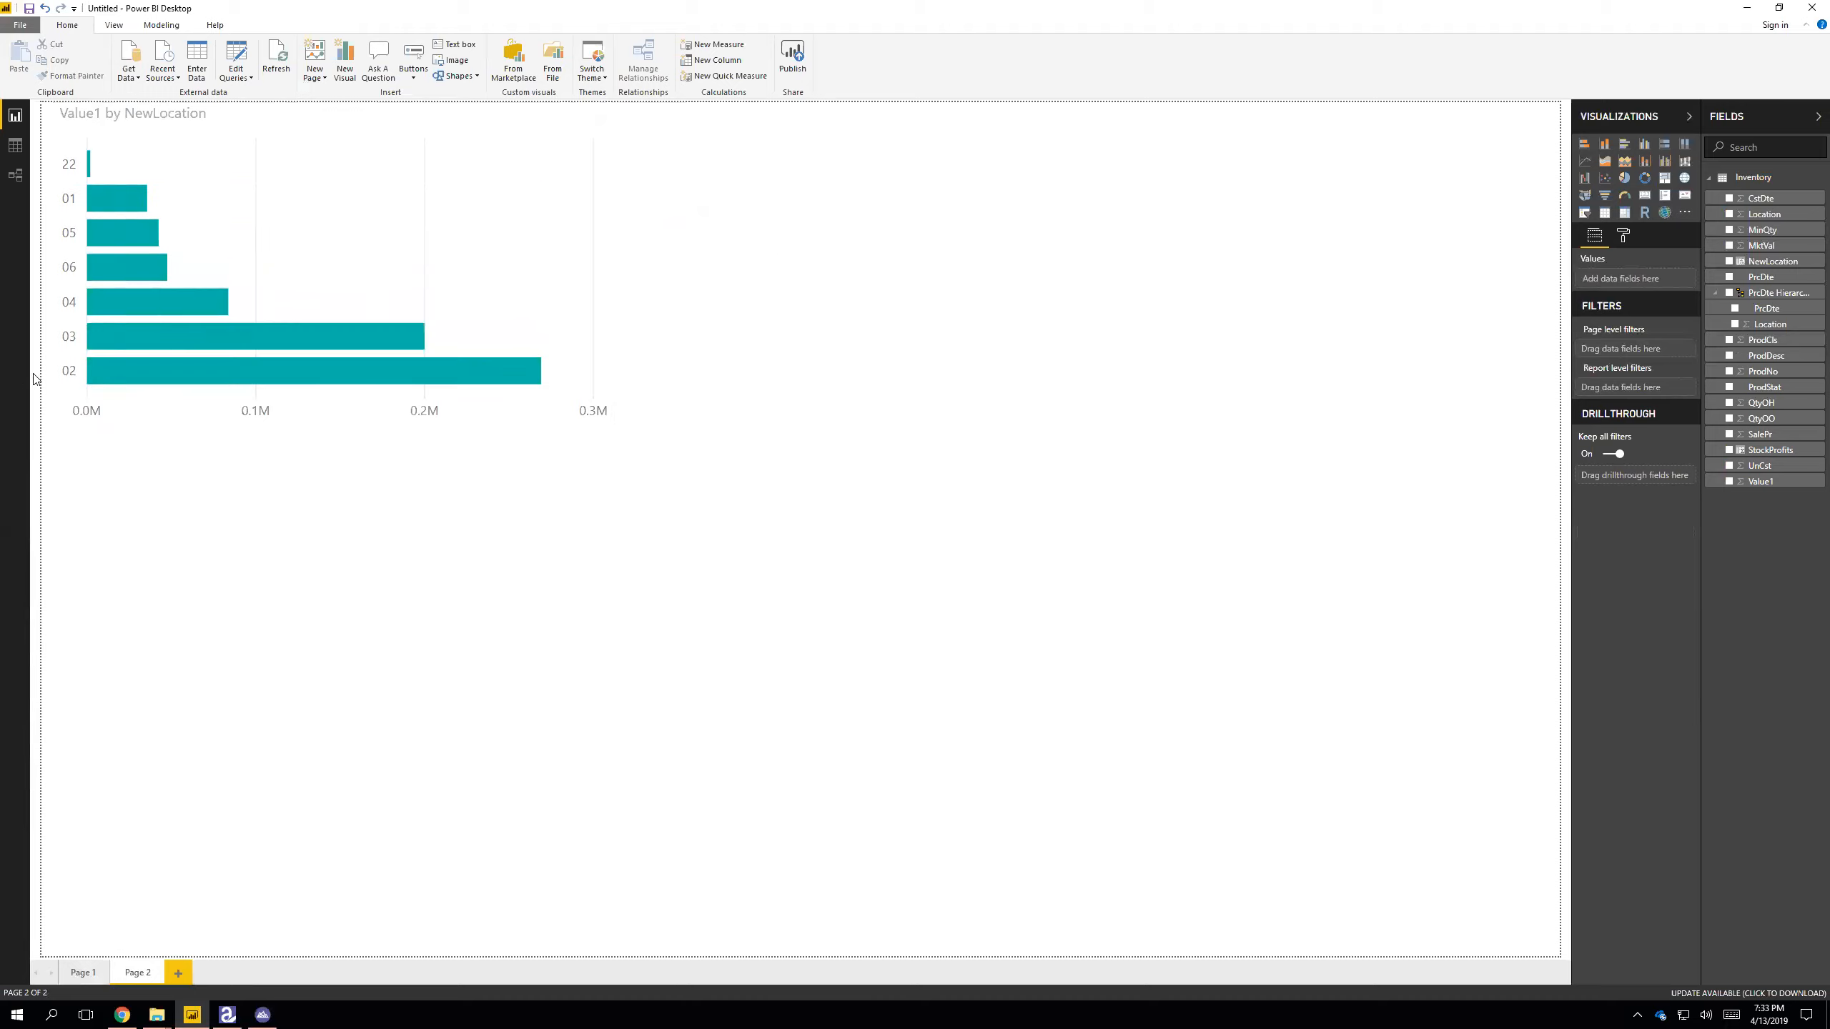
{"action": "left_click", "coordinate": [610, 115]}
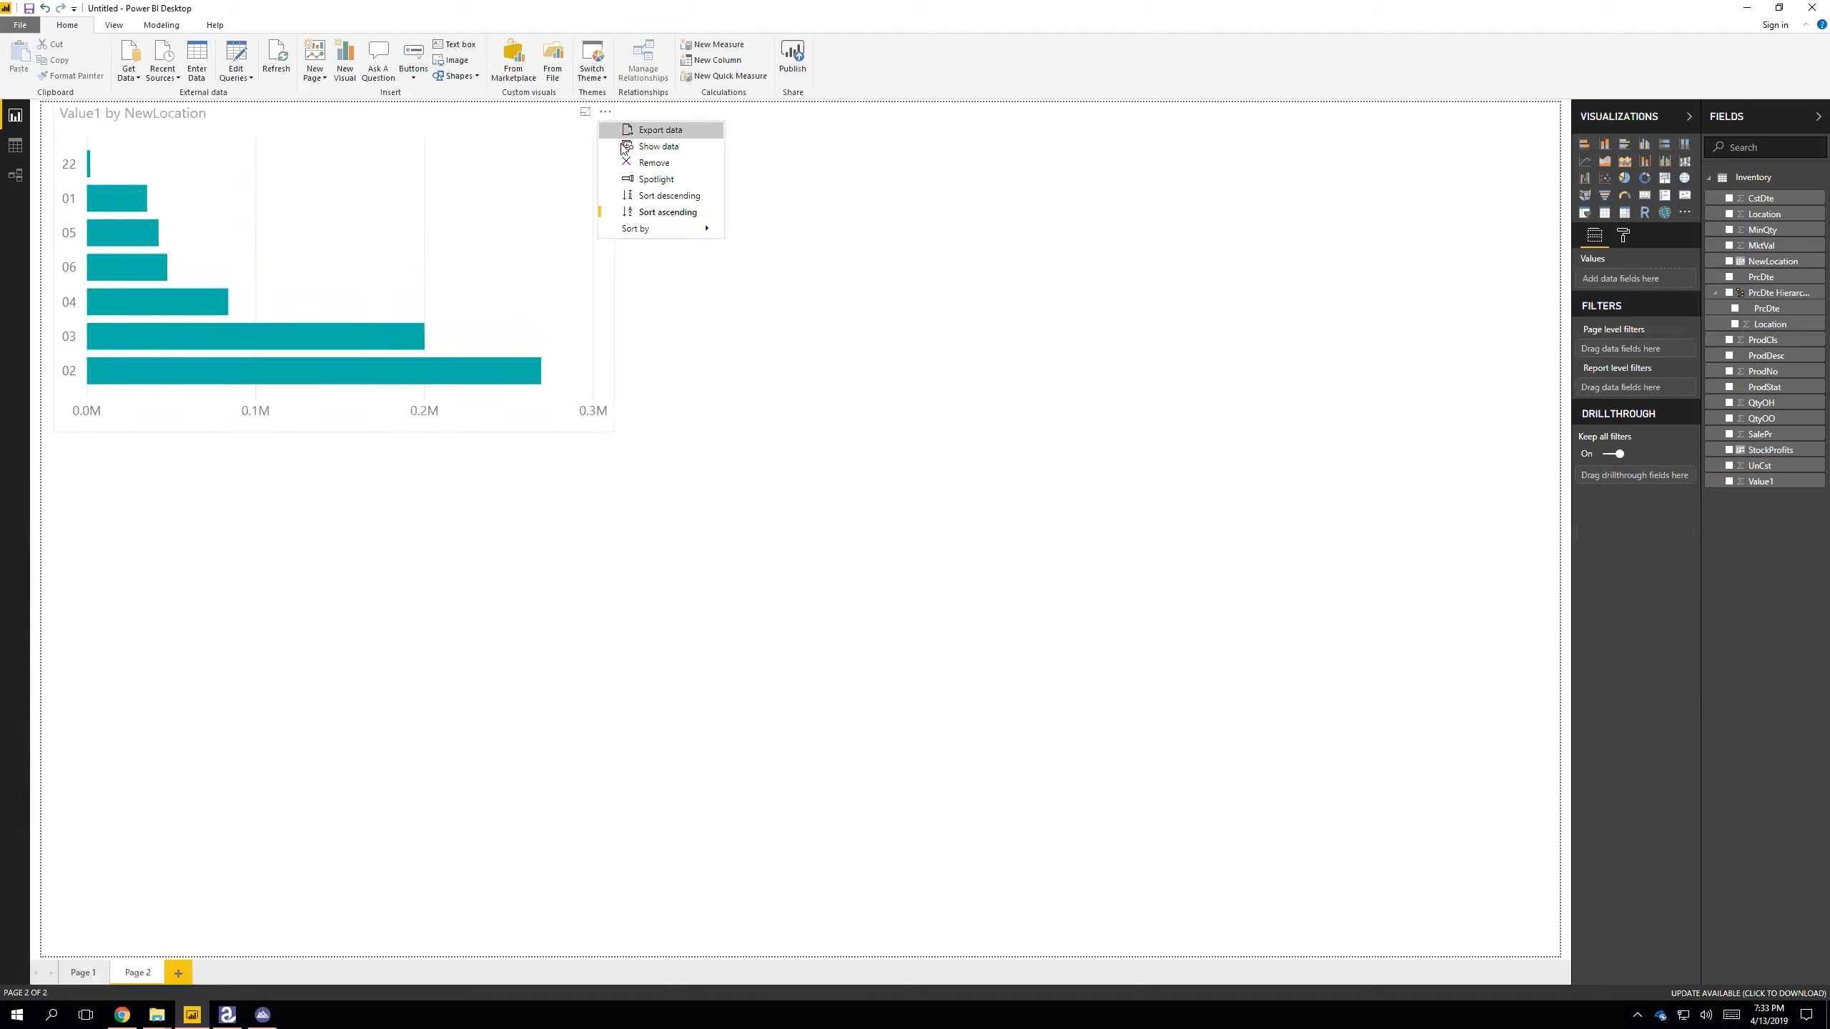
{"action": "left_click", "coordinate": [652, 195]}
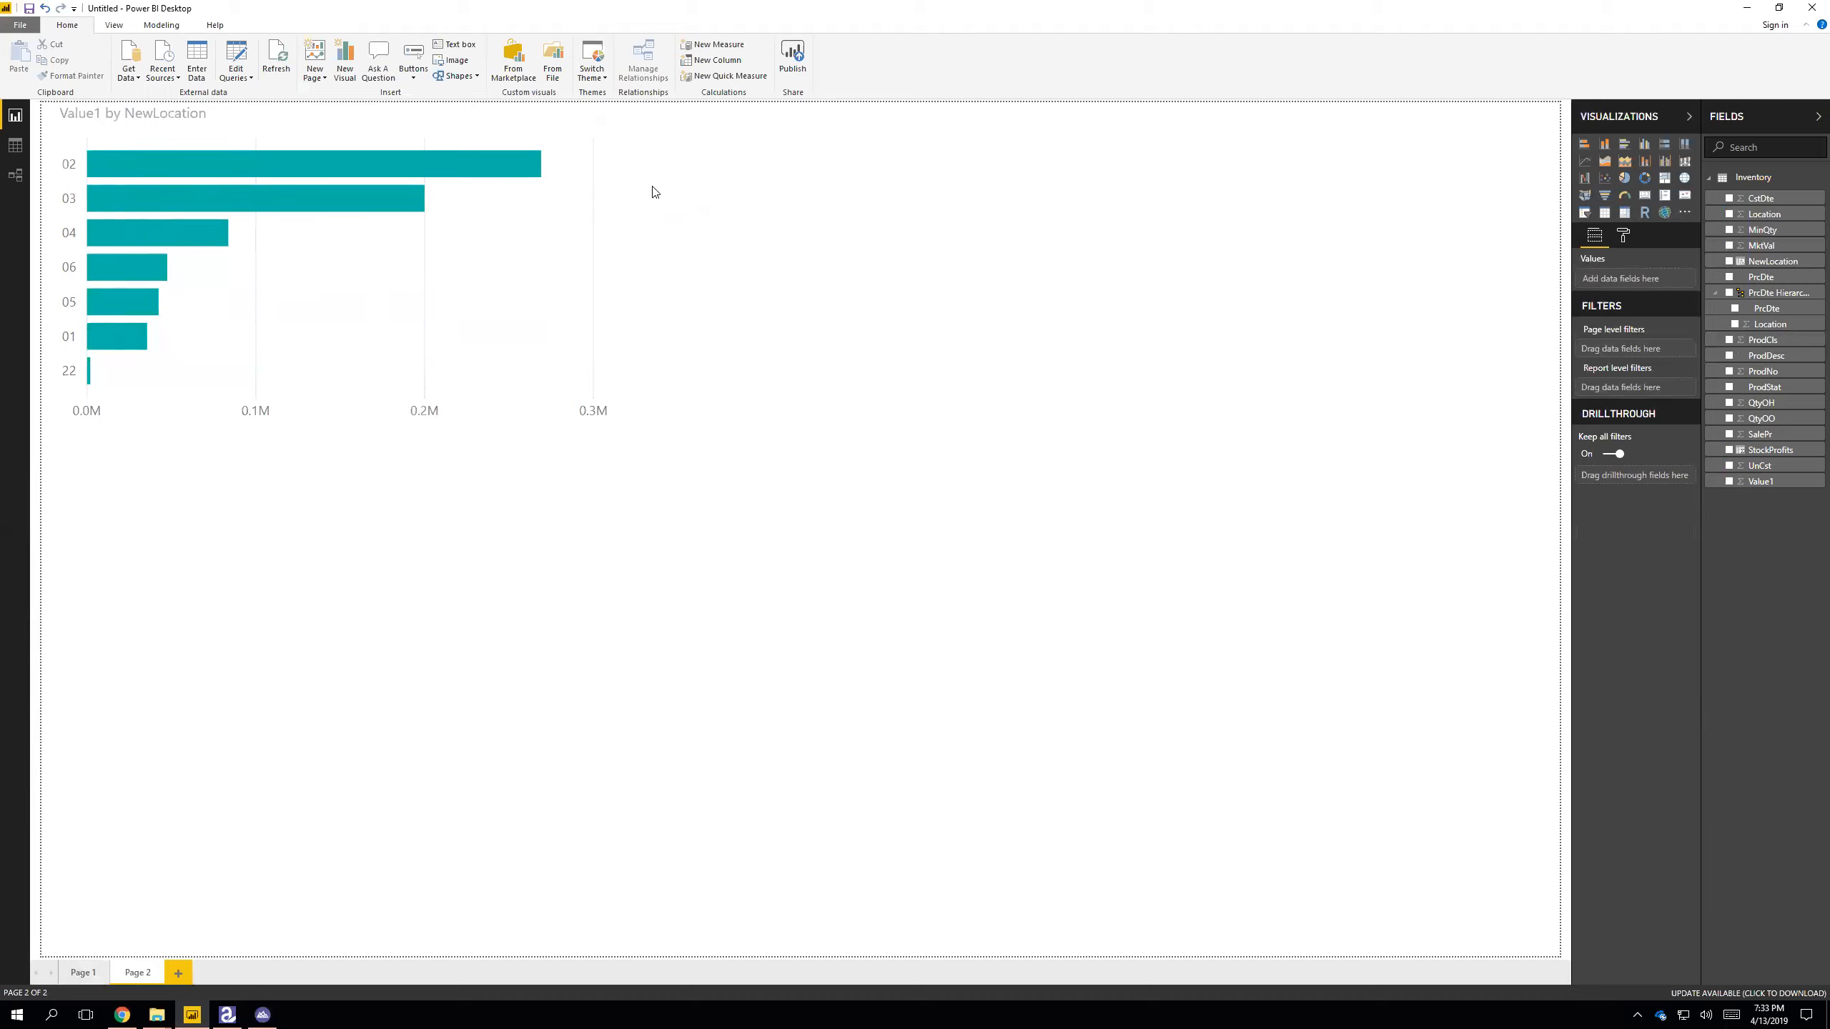
- Sort the Value1 bar chart by NewLocation instead of Value1, keeping the descending order
{"action": "left_click", "coordinate": [606, 112]}
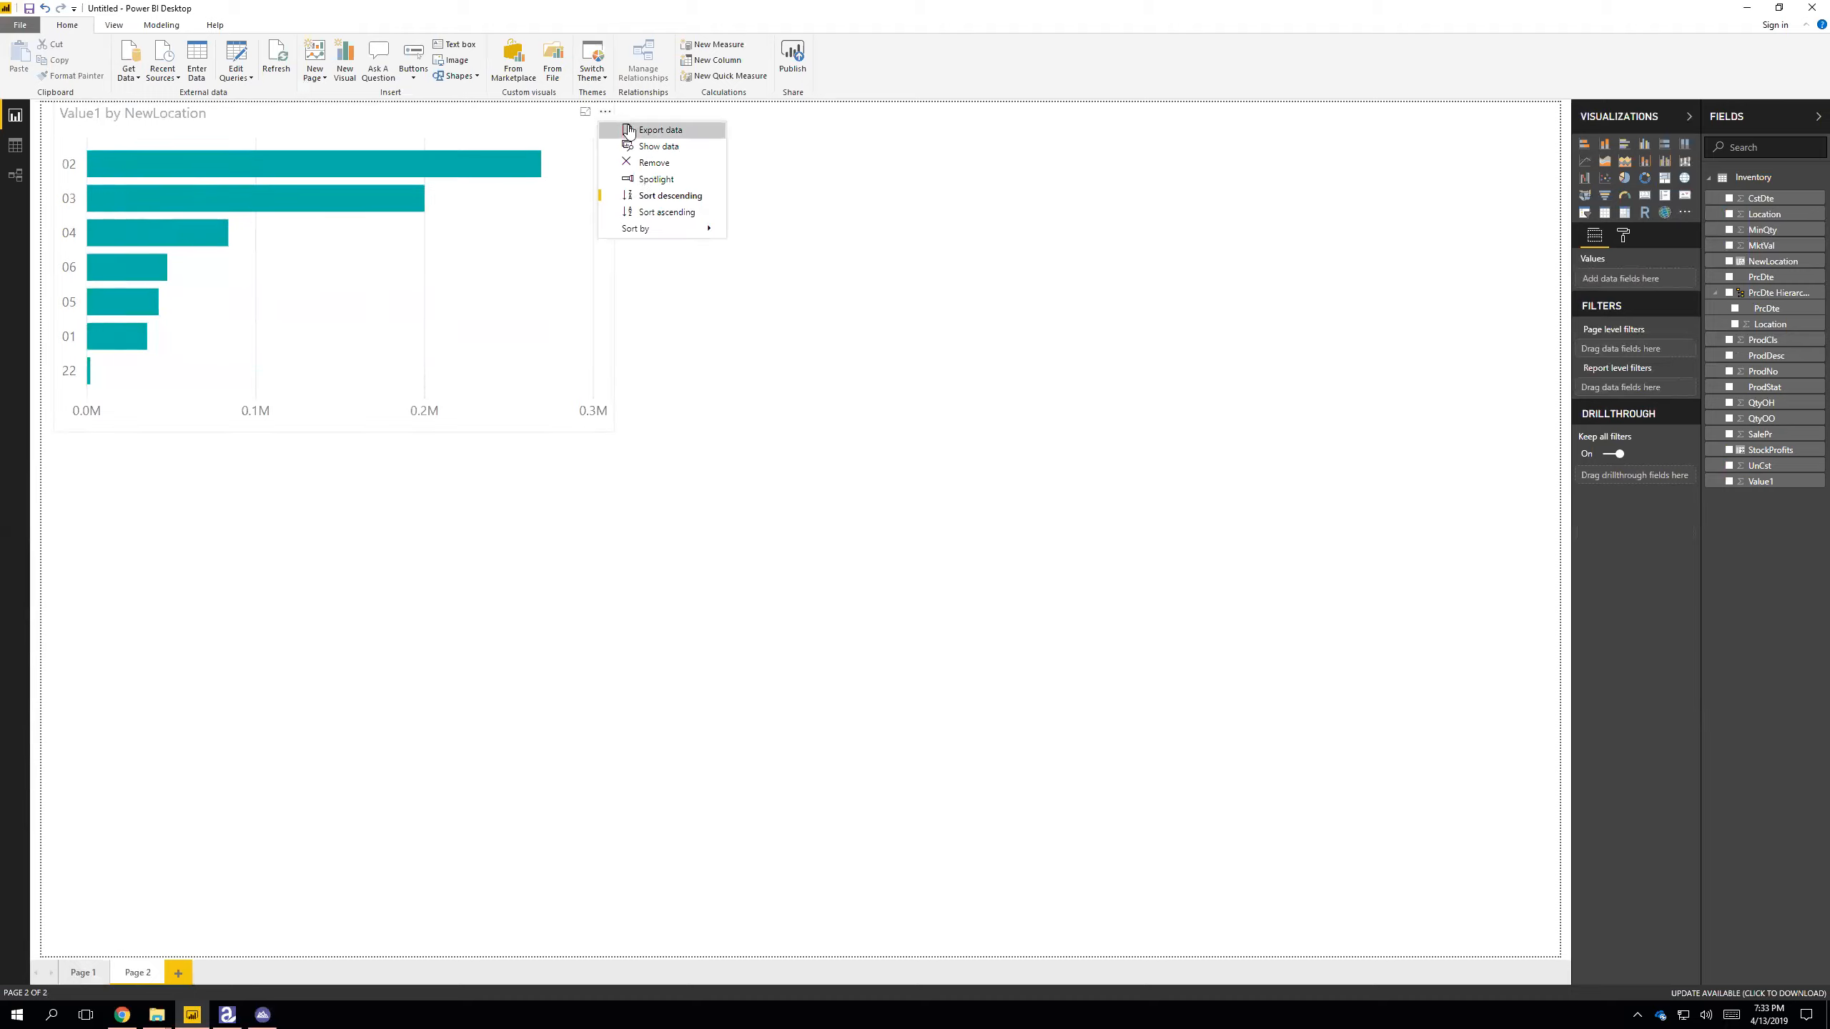
{"action": "mouse_move", "coordinate": [654, 227]}
{"action": "left_click", "coordinate": [781, 239]}
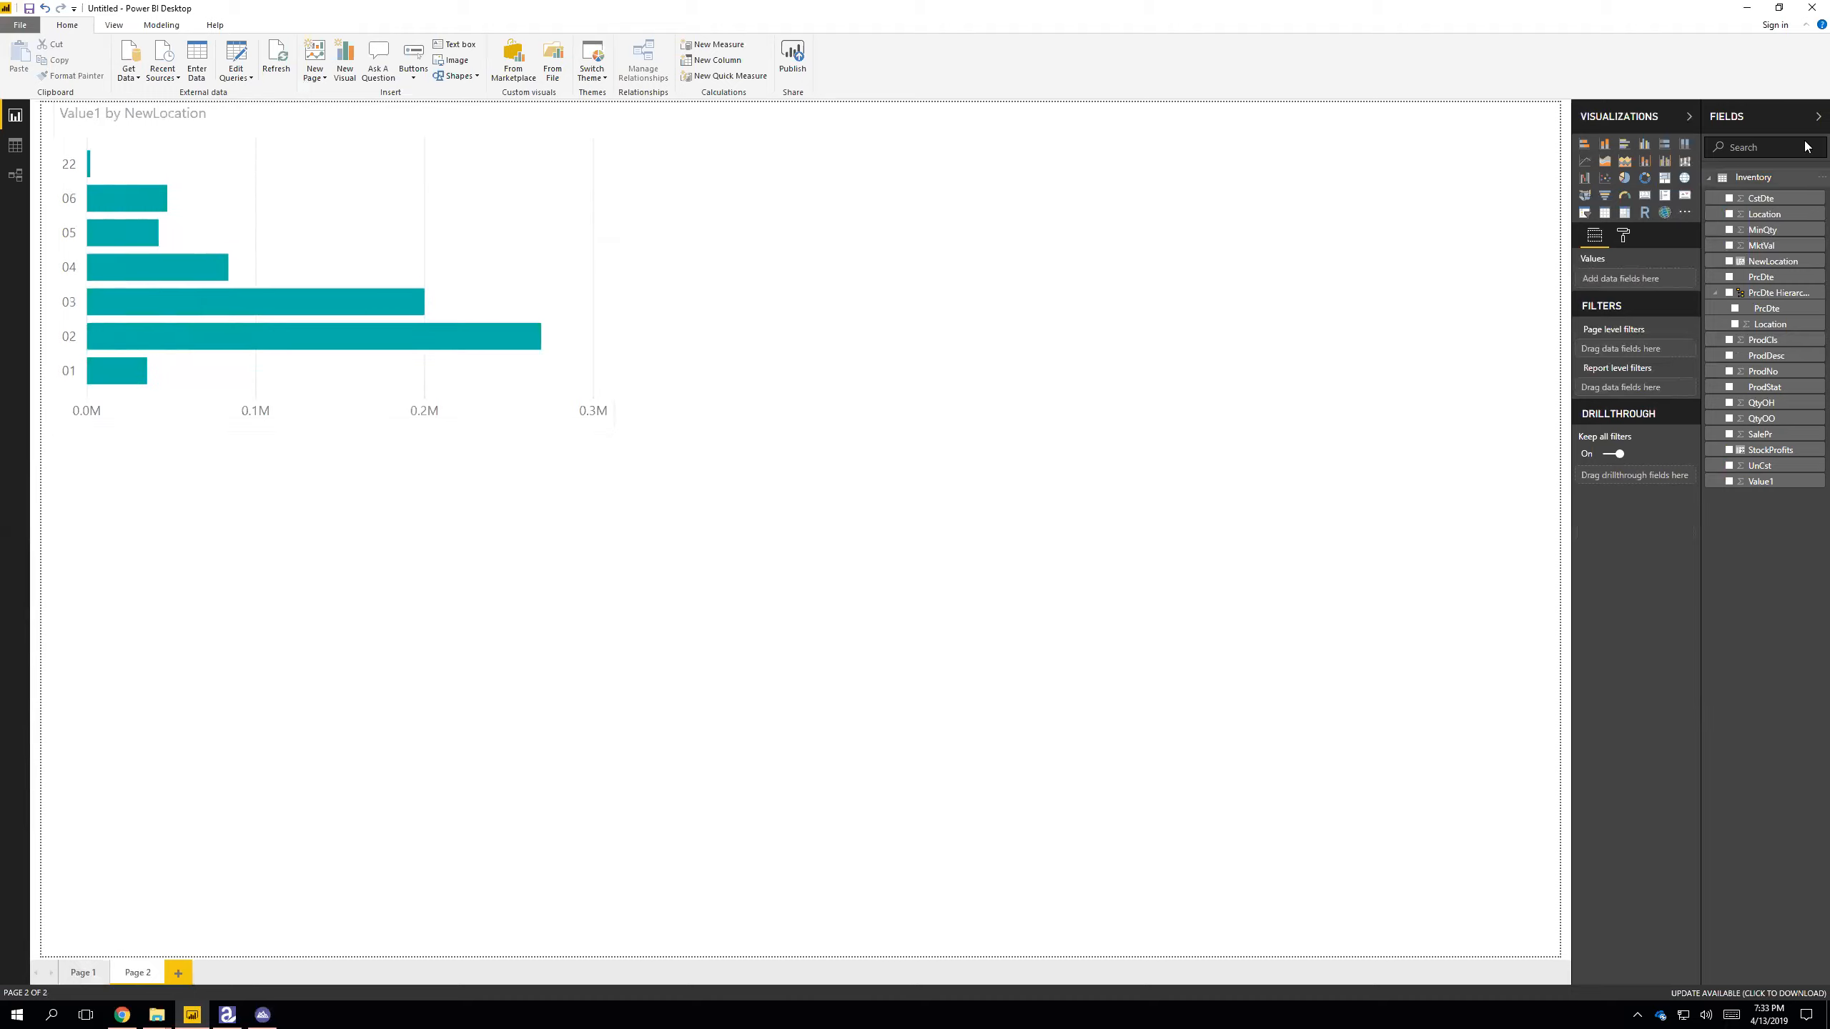
- Add a second stacked bar chart below the first, with NewLocation as its axis and MktVal as its value
{"action": "left_click", "coordinate": [1588, 145]}
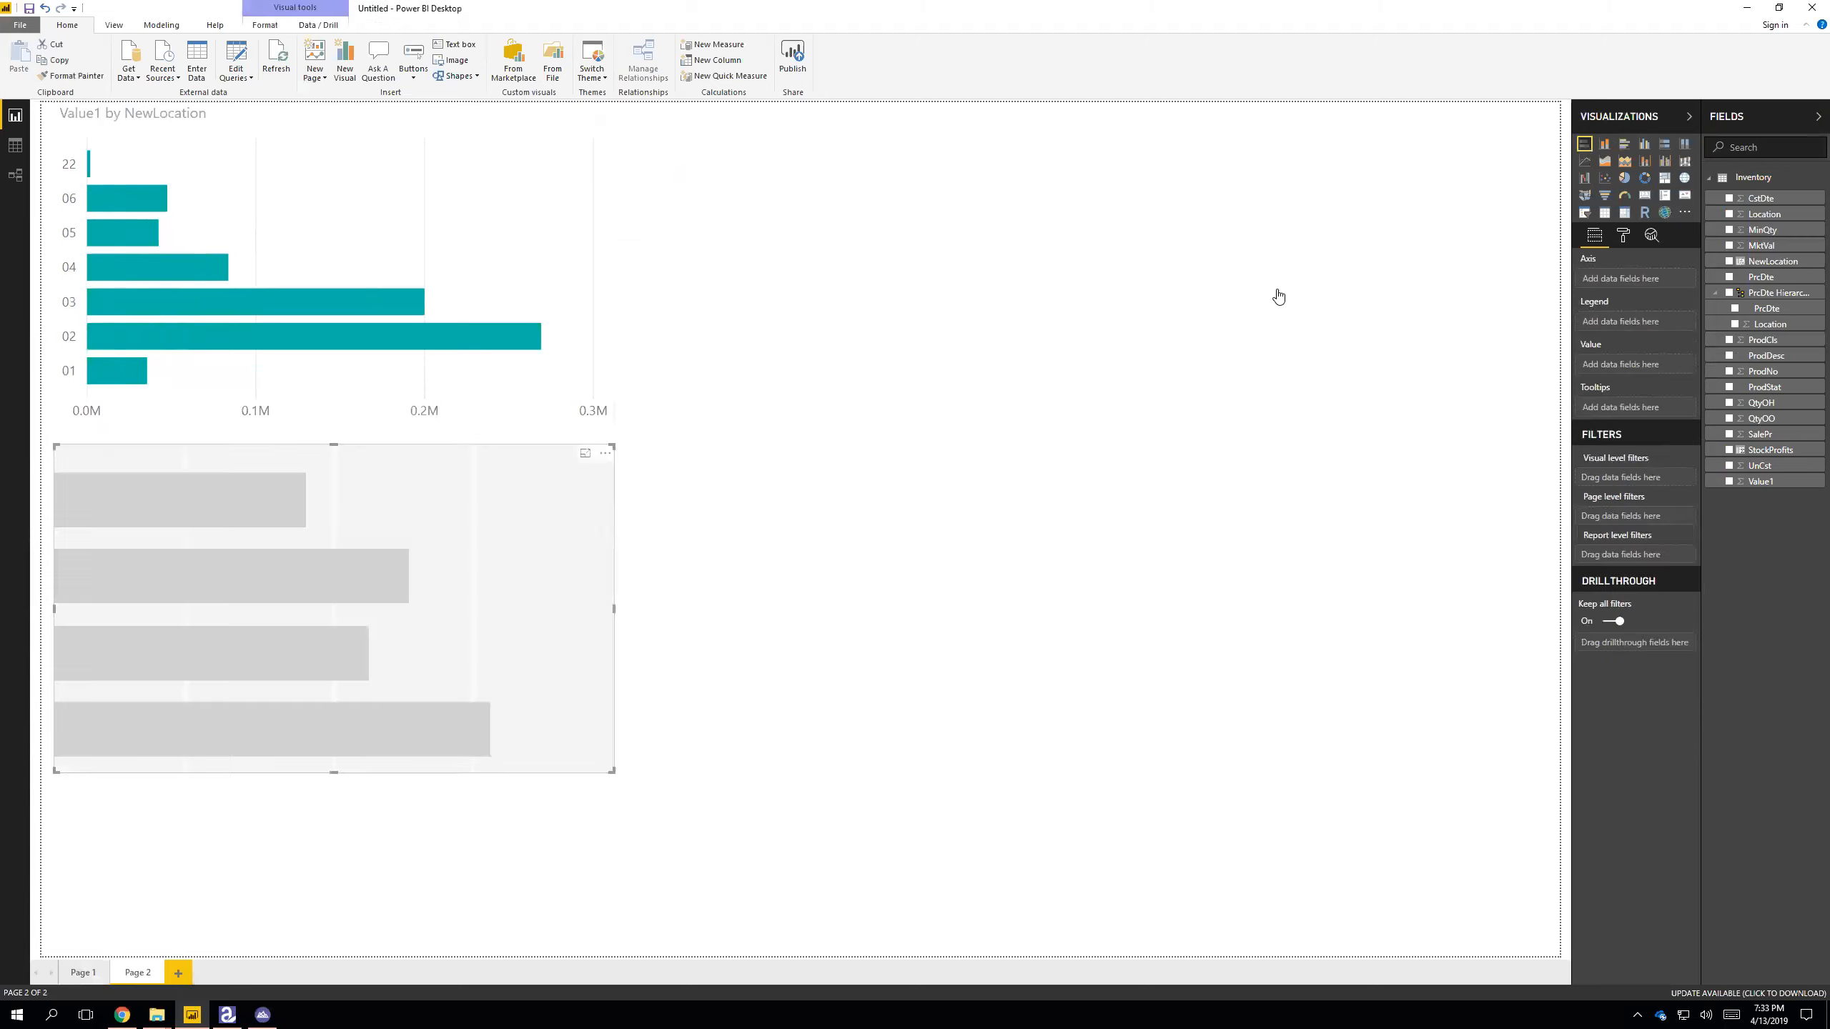
{"action": "left_click_drag", "start_coordinate": [1761, 261], "coordinate": [1621, 287]}
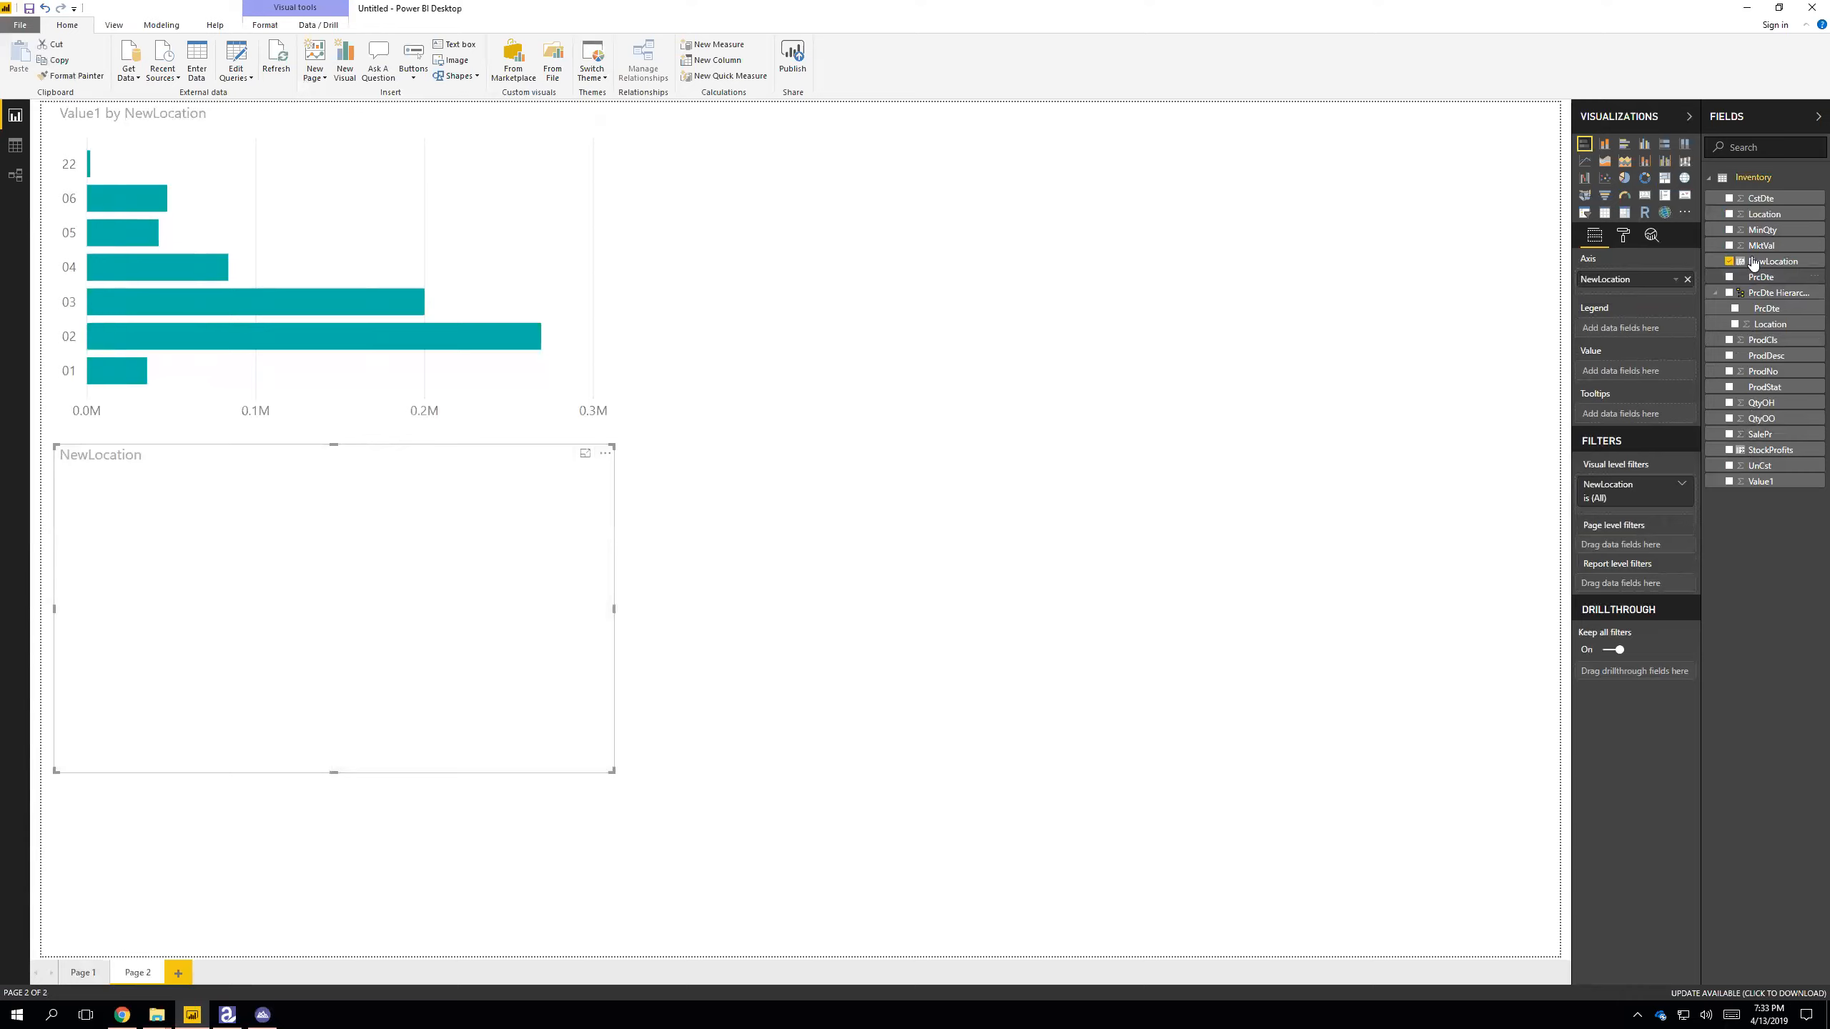
{"action": "left_click_drag", "start_coordinate": [1761, 246], "coordinate": [1630, 381]}
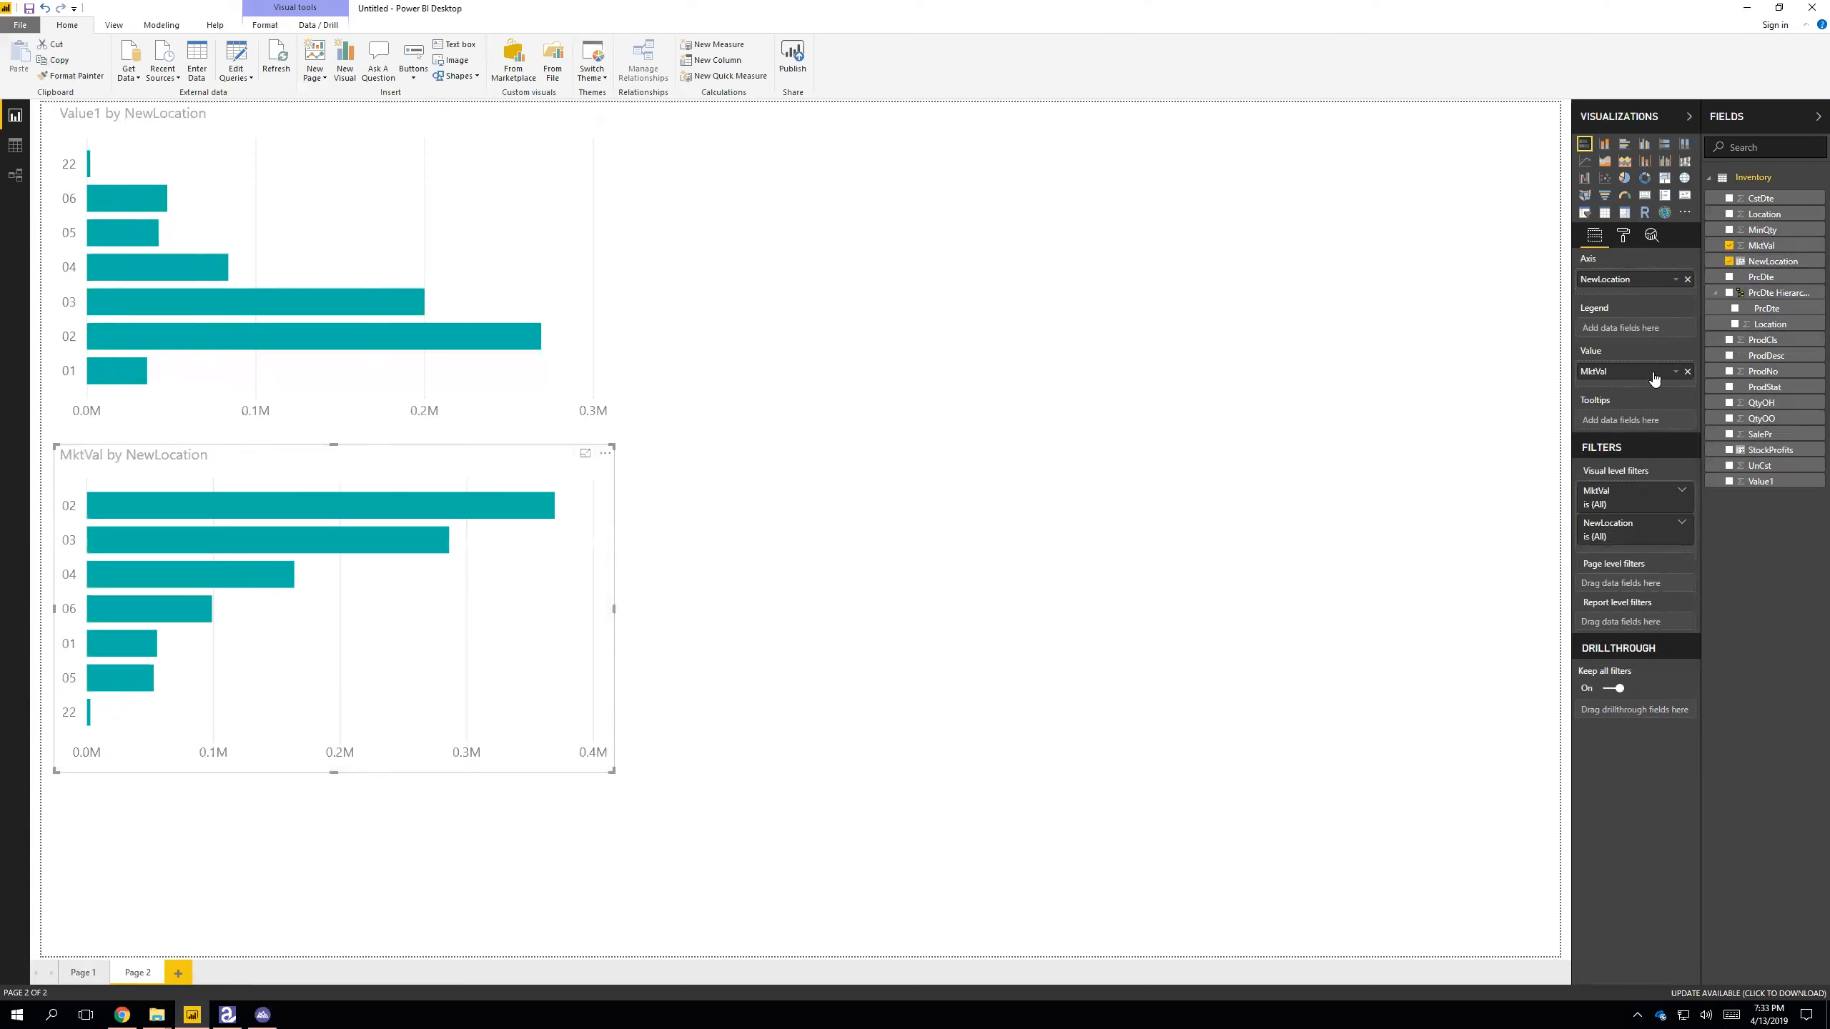
- Sort the MktVal bar chart by NewLocation and add Value1 ahead of MktVal in its values
{"action": "left_click", "coordinate": [606, 453]}
{"action": "mouse_move", "coordinate": [690, 571]}
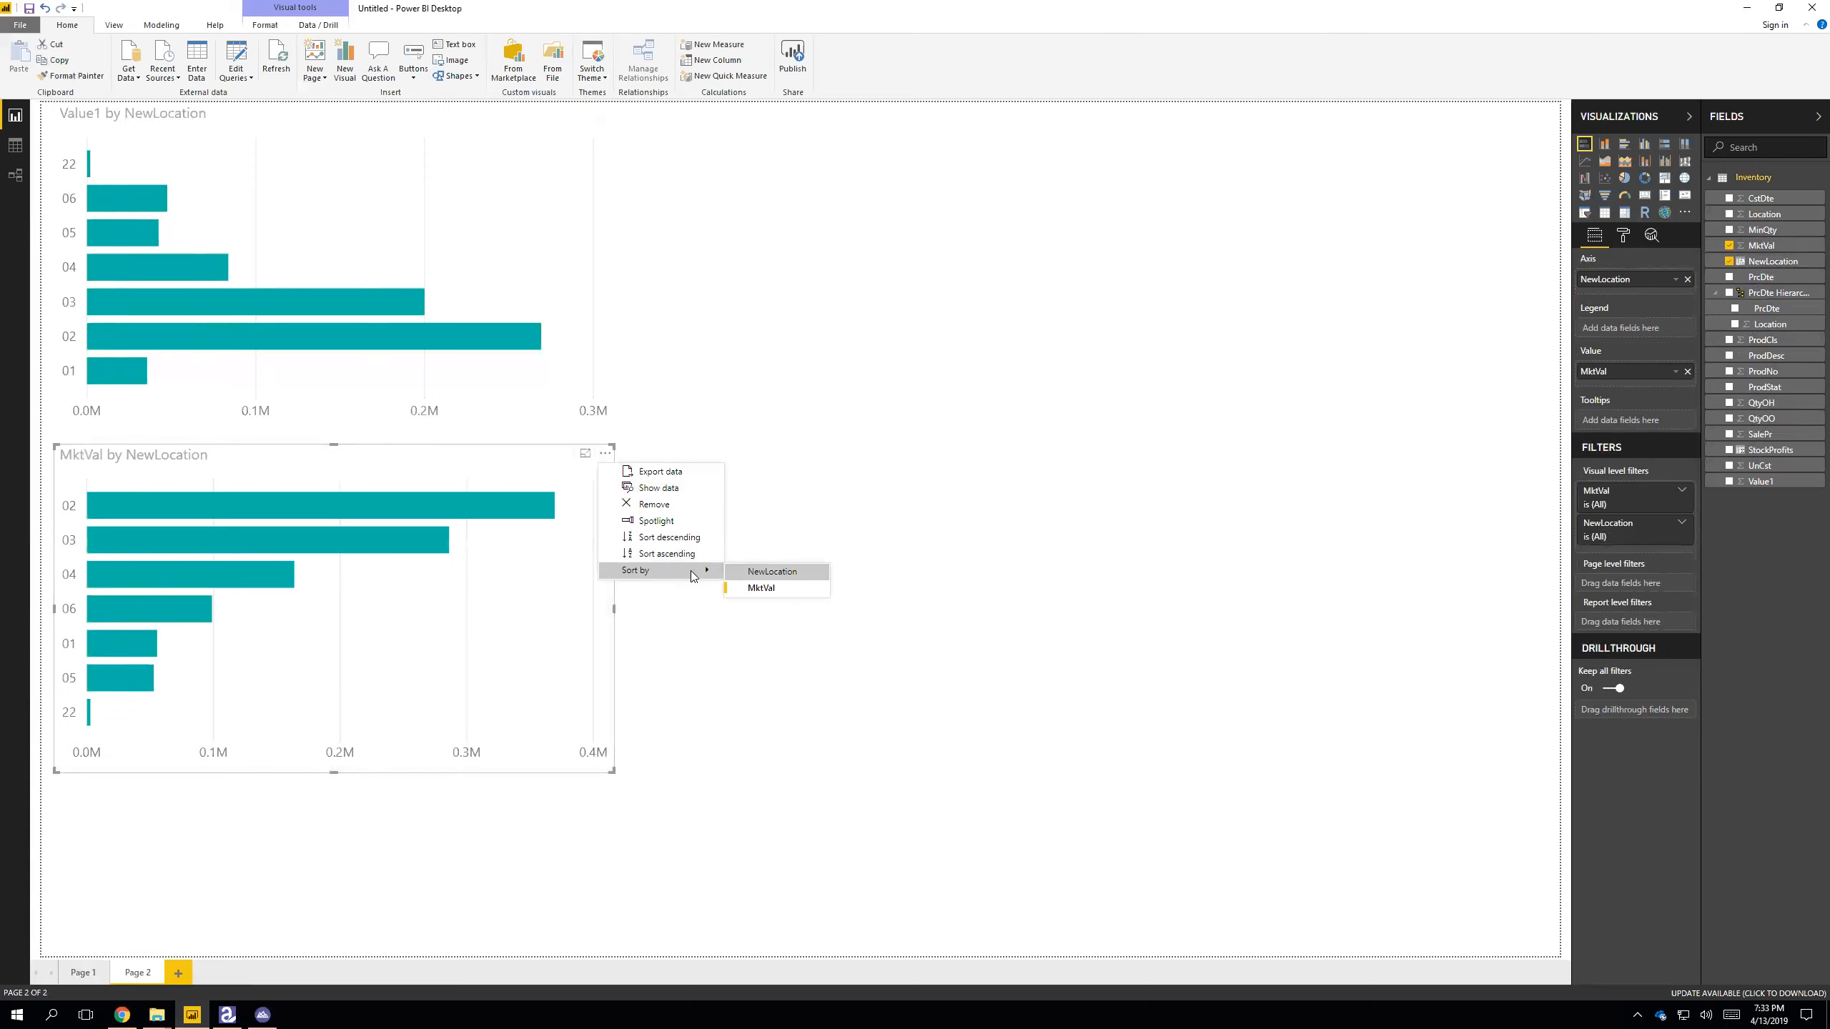
{"action": "left_click", "coordinate": [762, 573]}
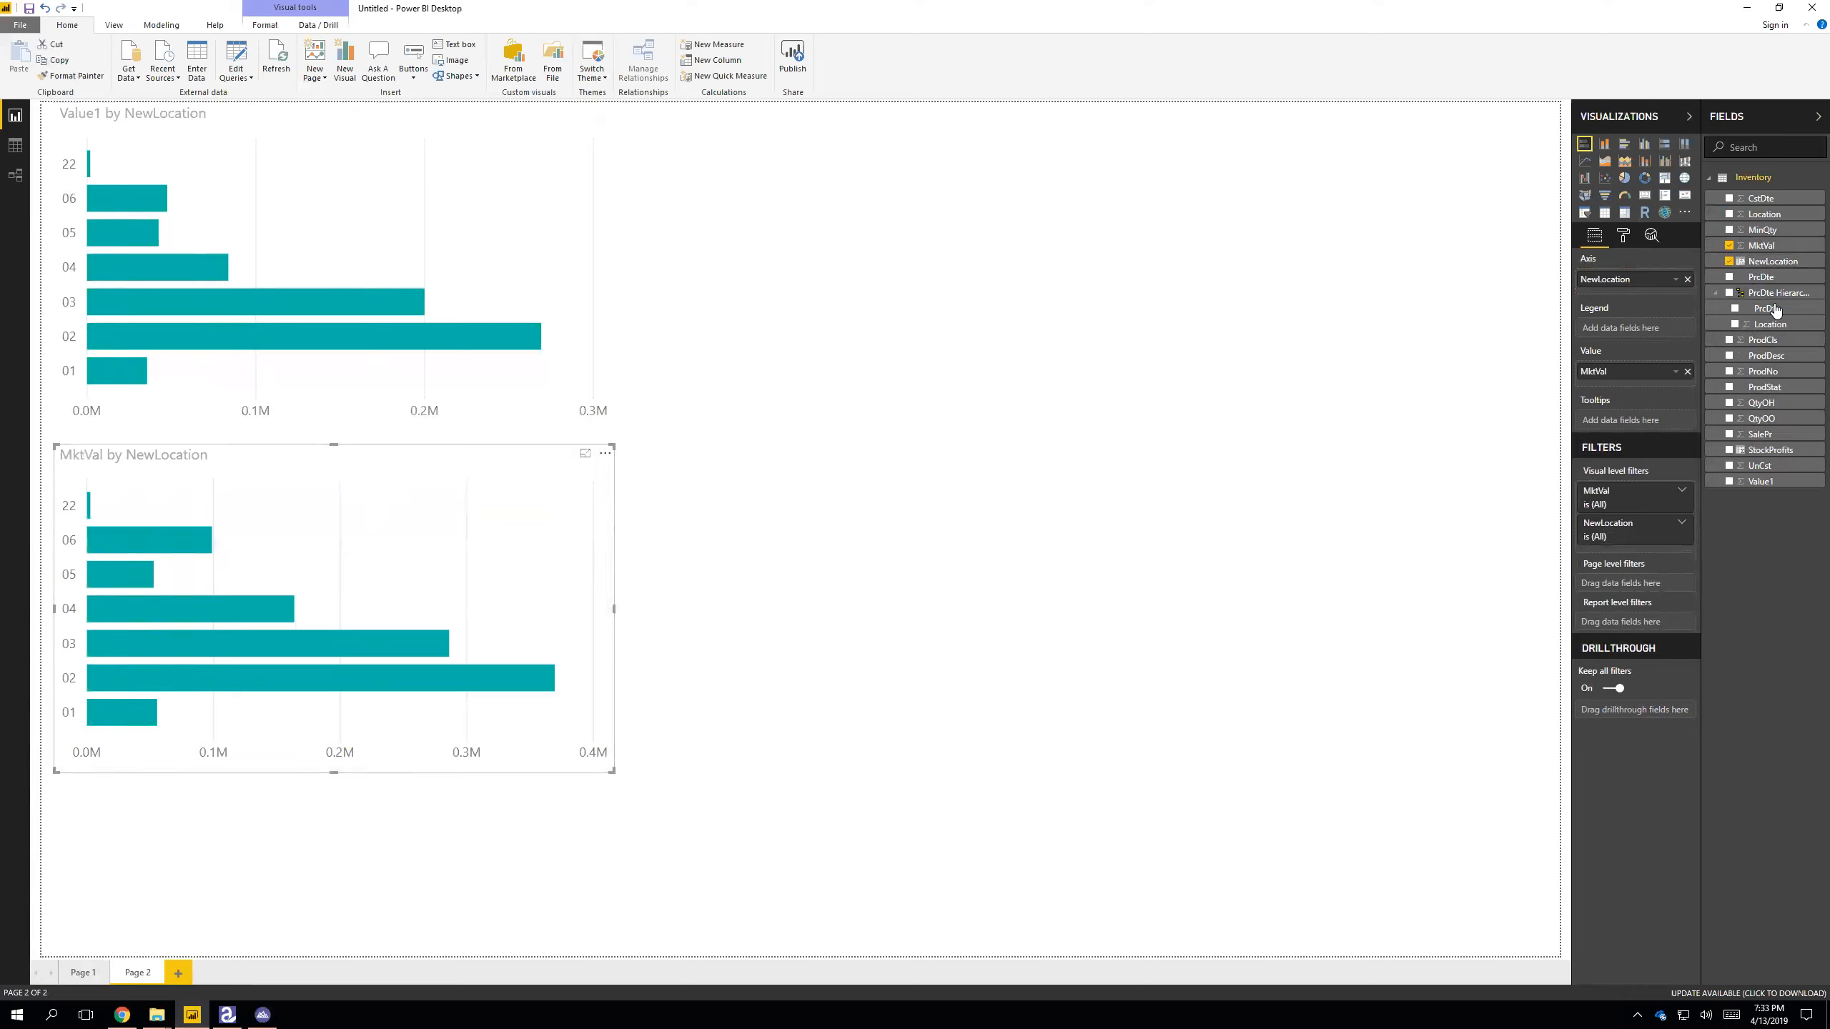
{"action": "left_click_drag", "start_coordinate": [1757, 482], "coordinate": [1617, 371]}
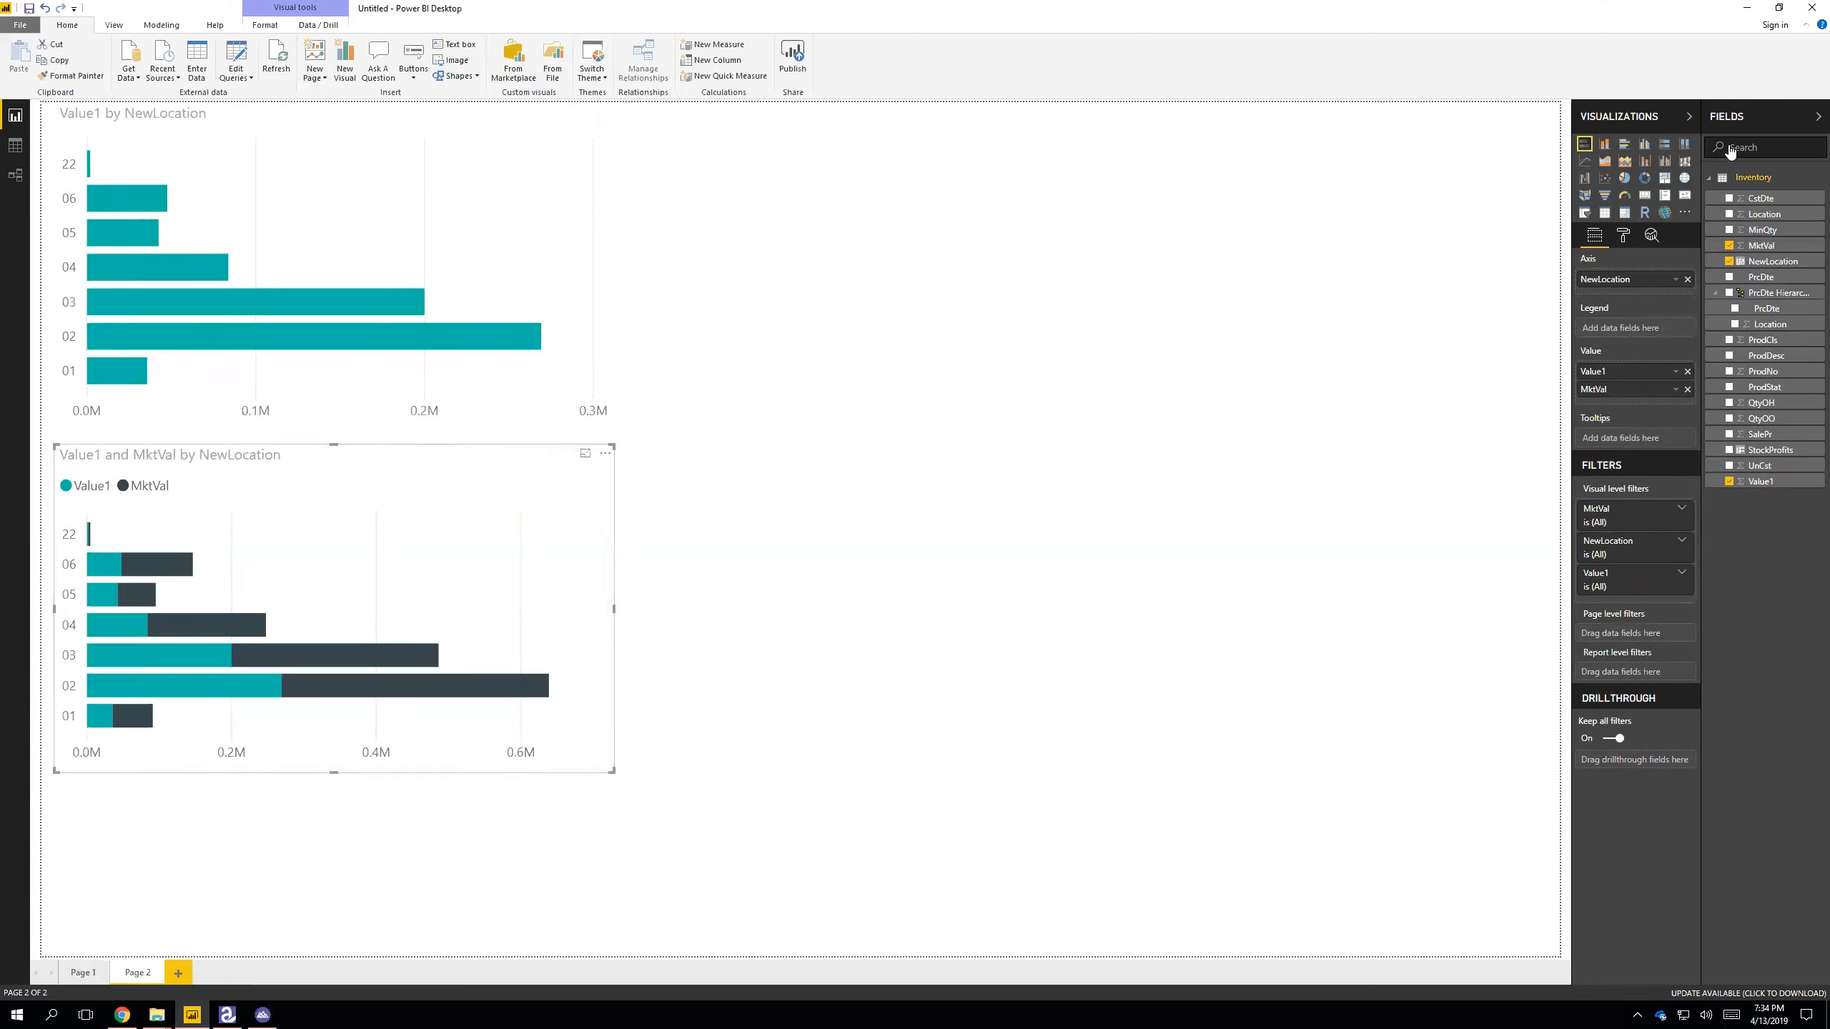
- Try the lower chart as a clustered bar chart and compare its Value1 and MktVal bars, checking the Inventory data table as well
{"action": "left_click", "coordinate": [1626, 145]}
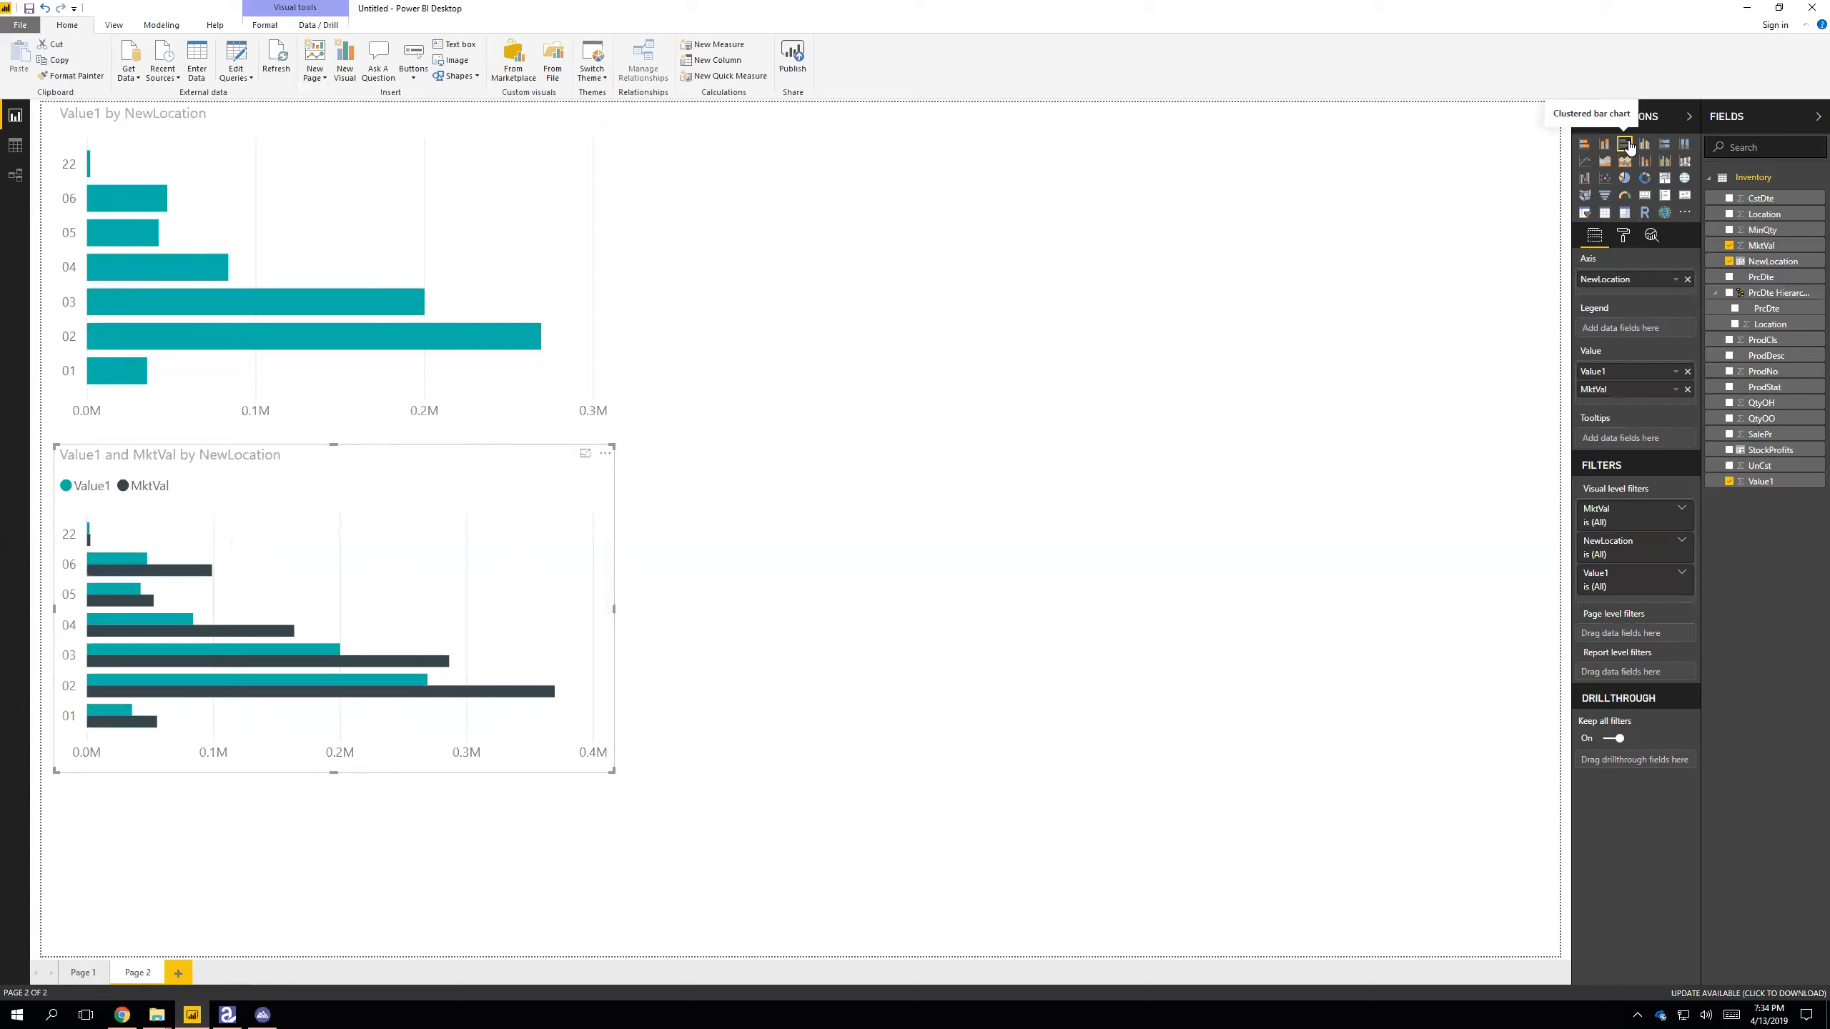
{"action": "mouse_move", "coordinate": [495, 694]}
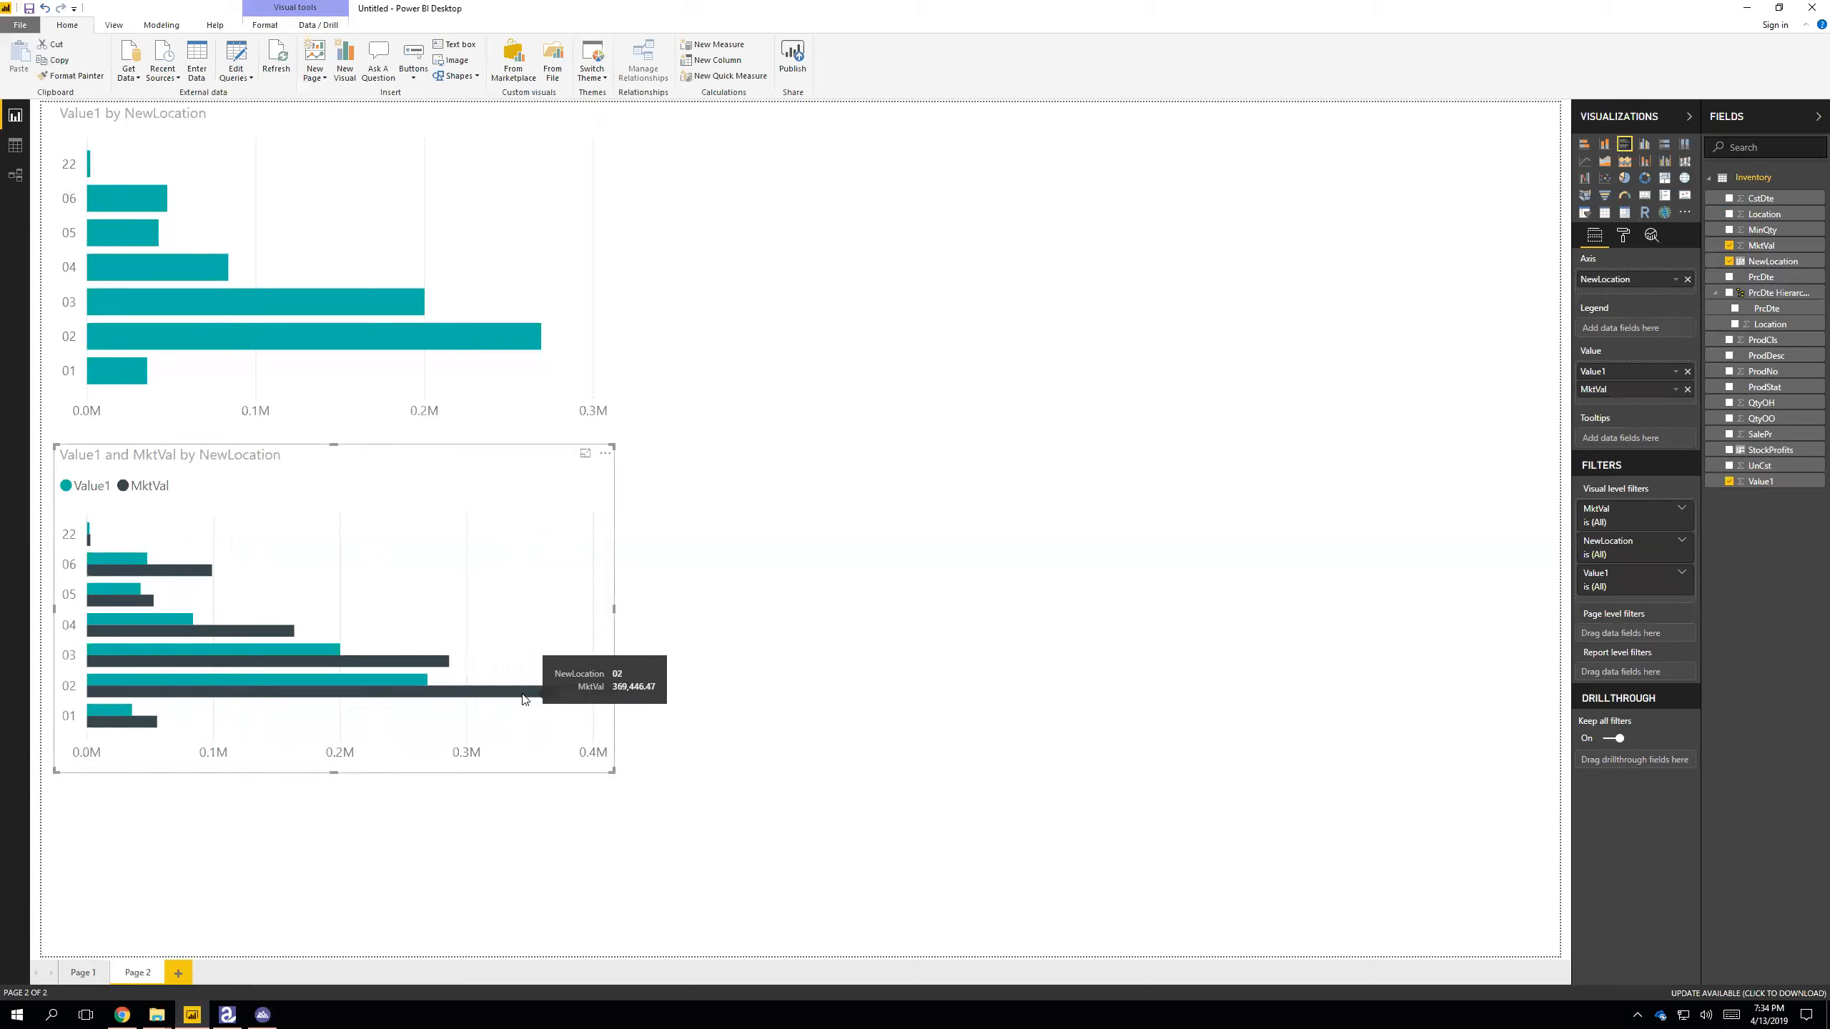
{"action": "mouse_move", "coordinate": [388, 681]}
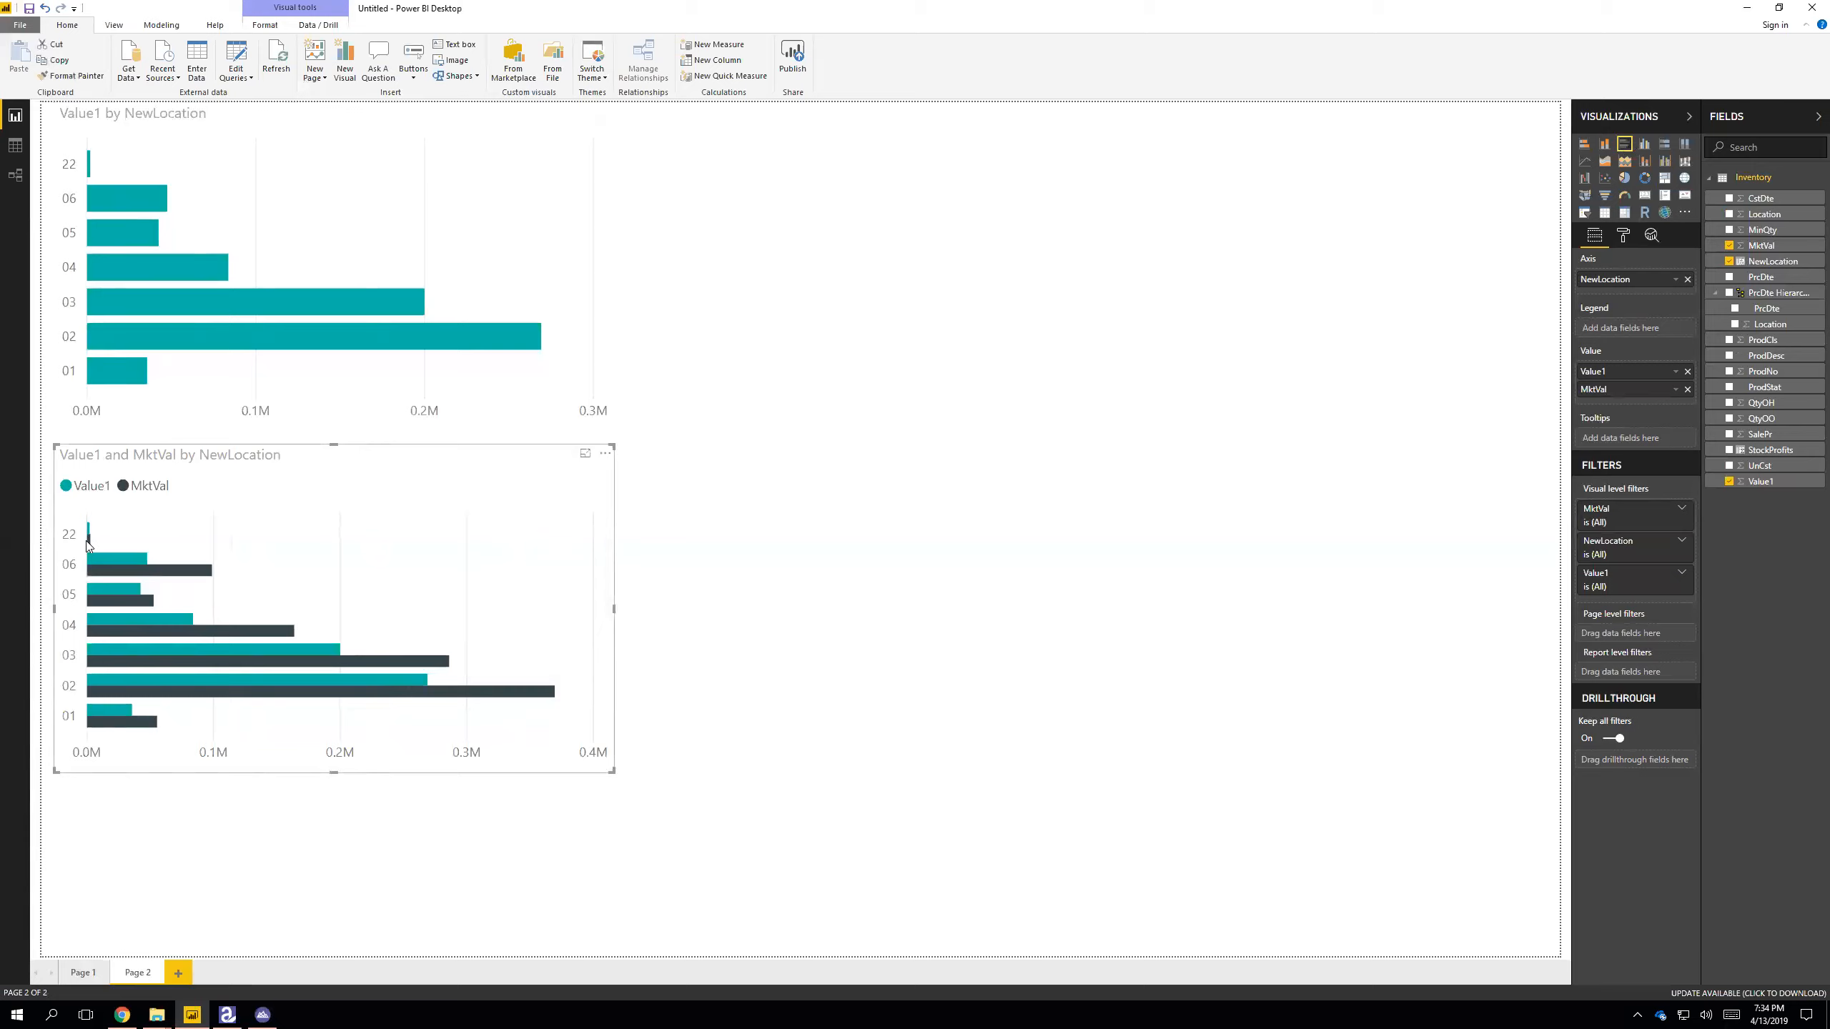
{"action": "mouse_move", "coordinate": [88, 541]}
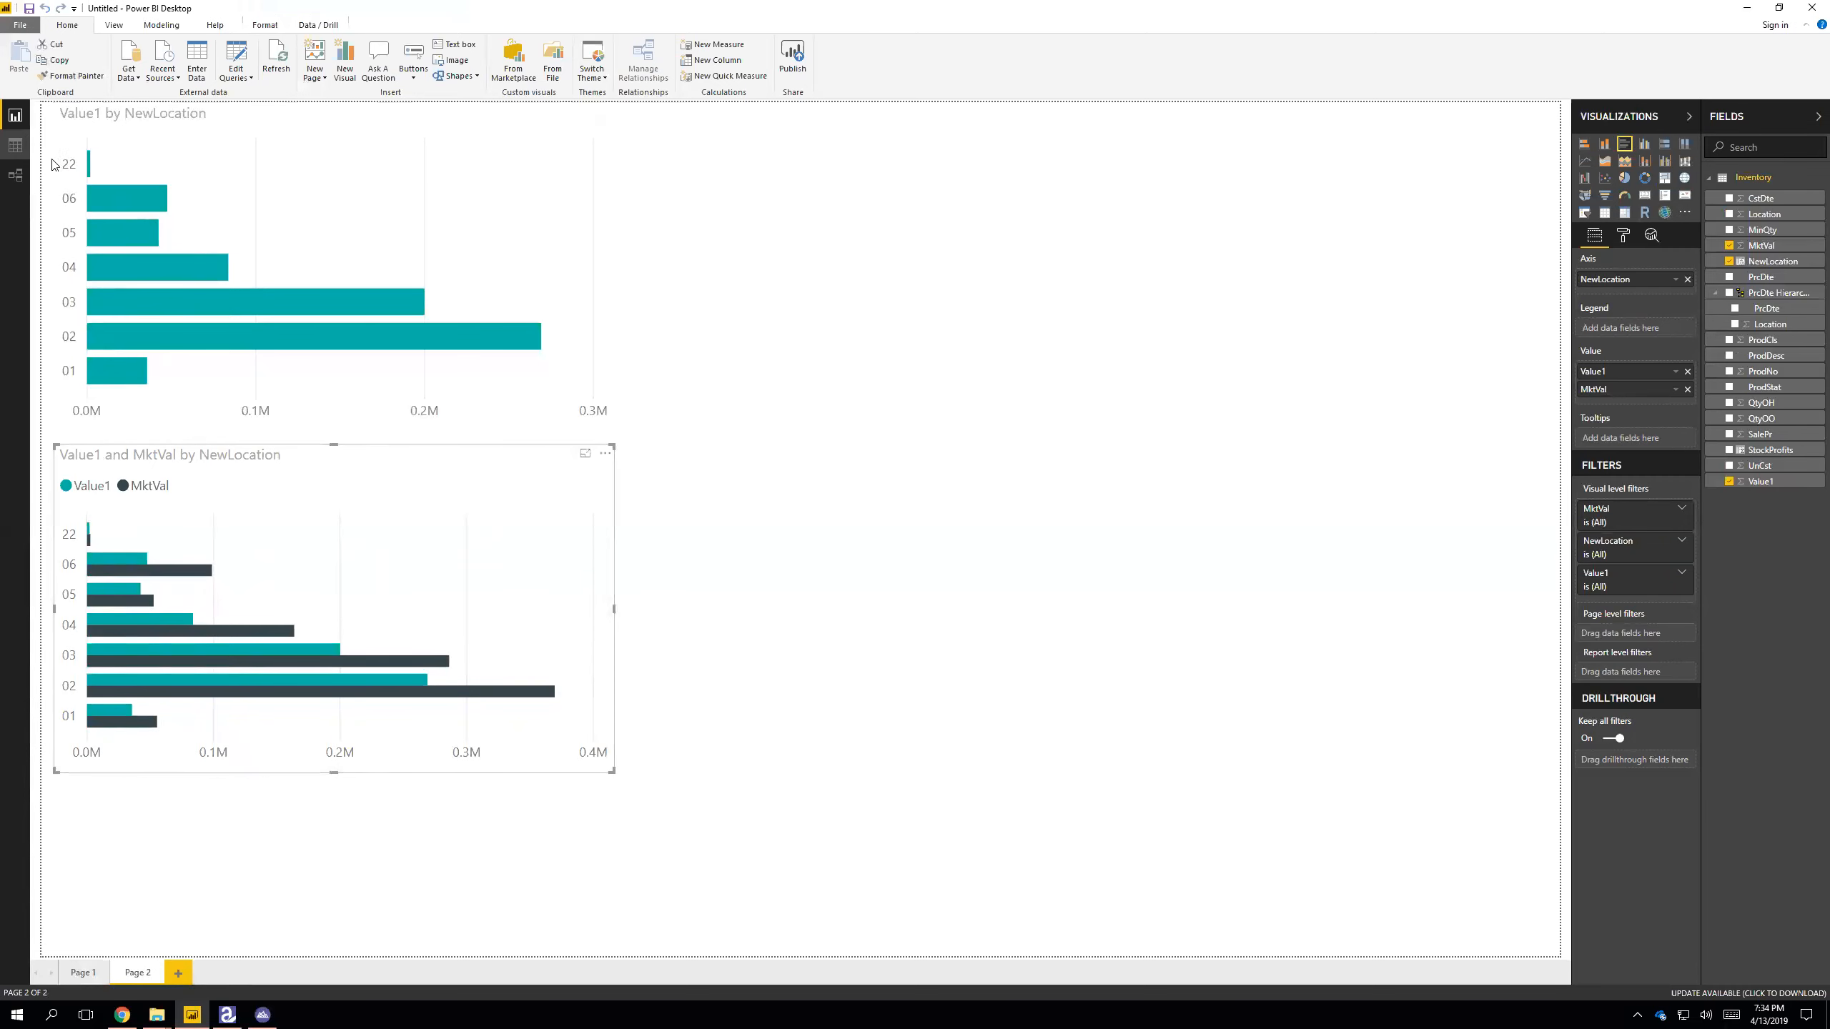
{"action": "left_click", "coordinate": [15, 145]}
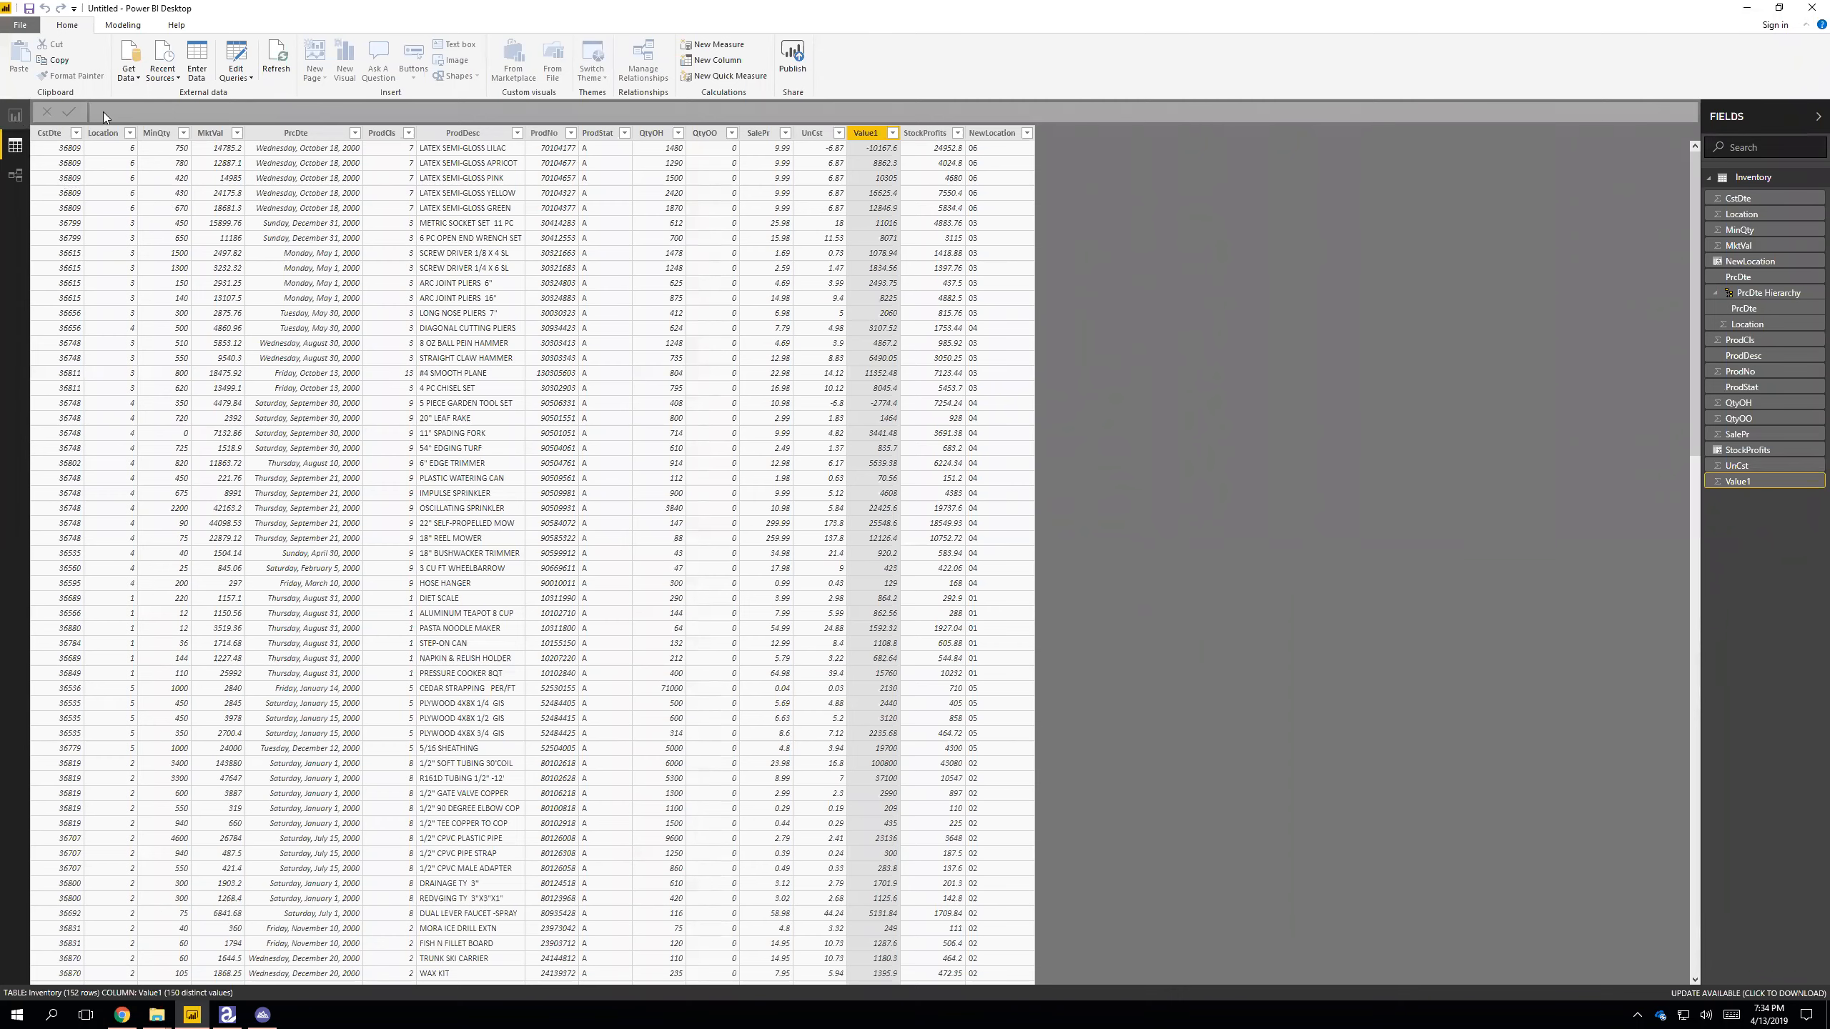
{"action": "left_click", "coordinate": [15, 115]}
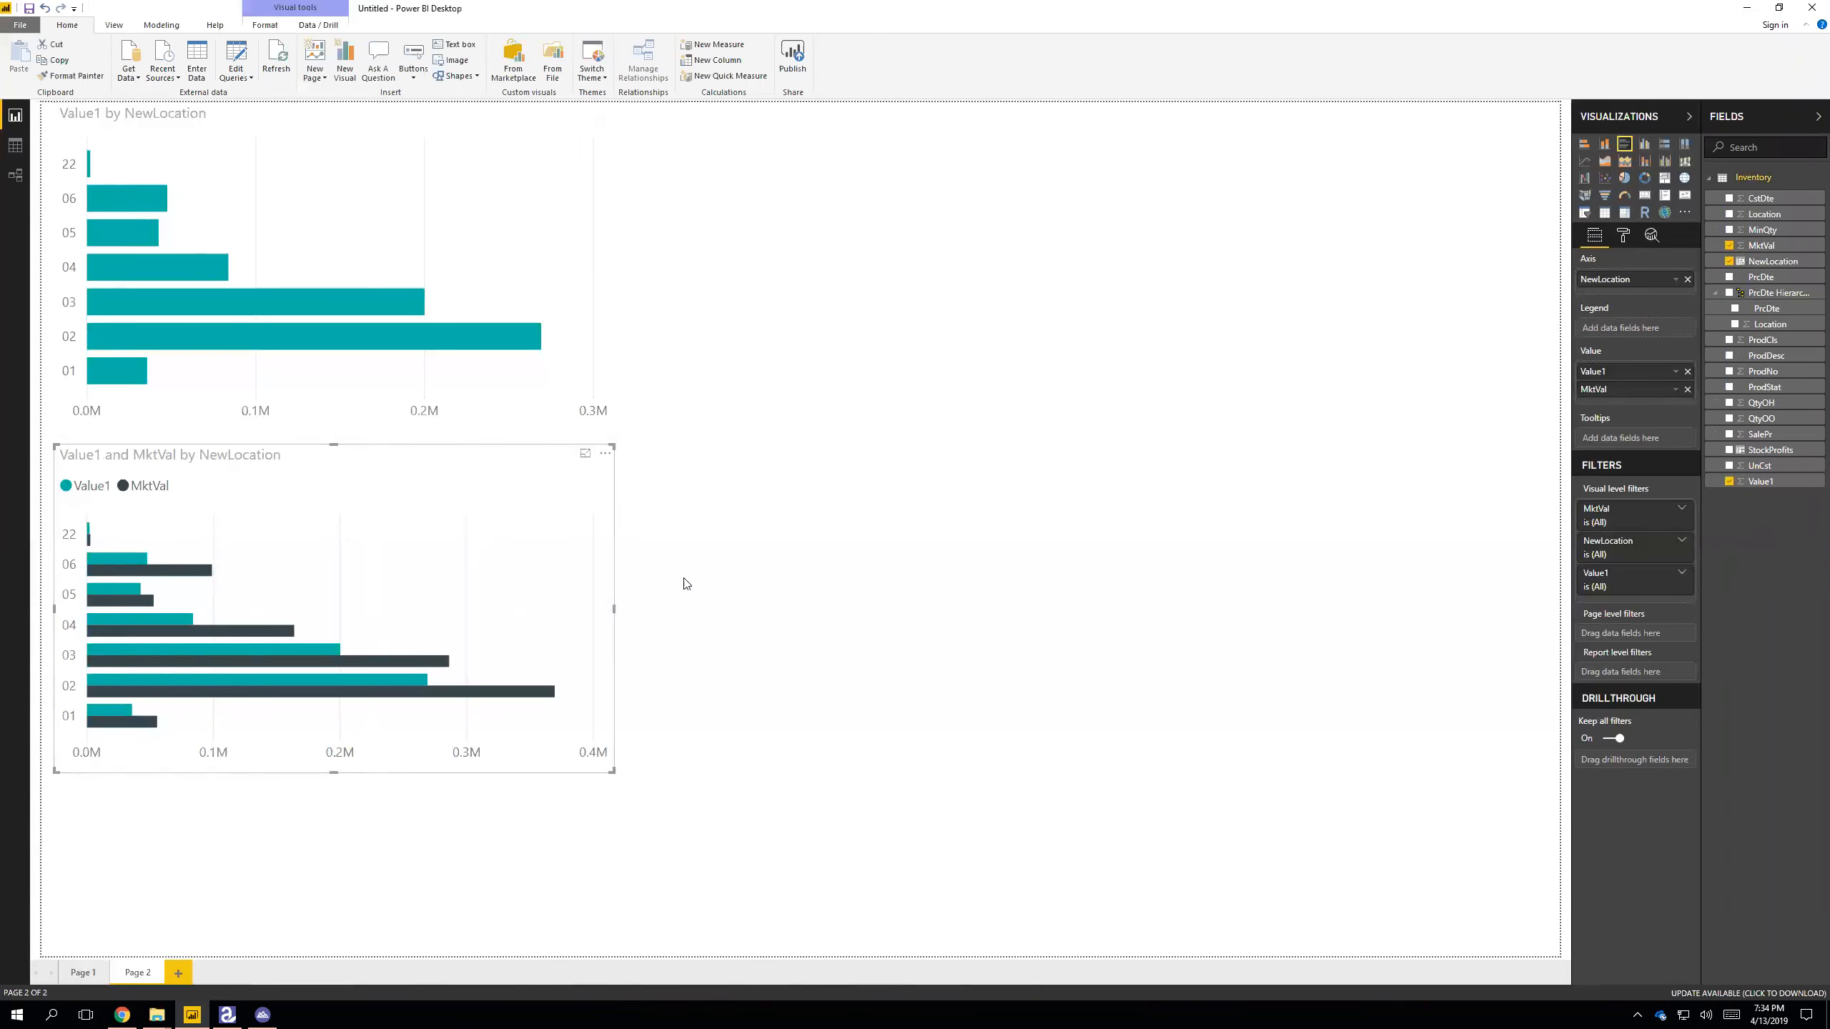
- Turn the lower chart back into a stacked bar chart and remove Value1 from its values
{"action": "left_click", "coordinate": [1584, 143]}
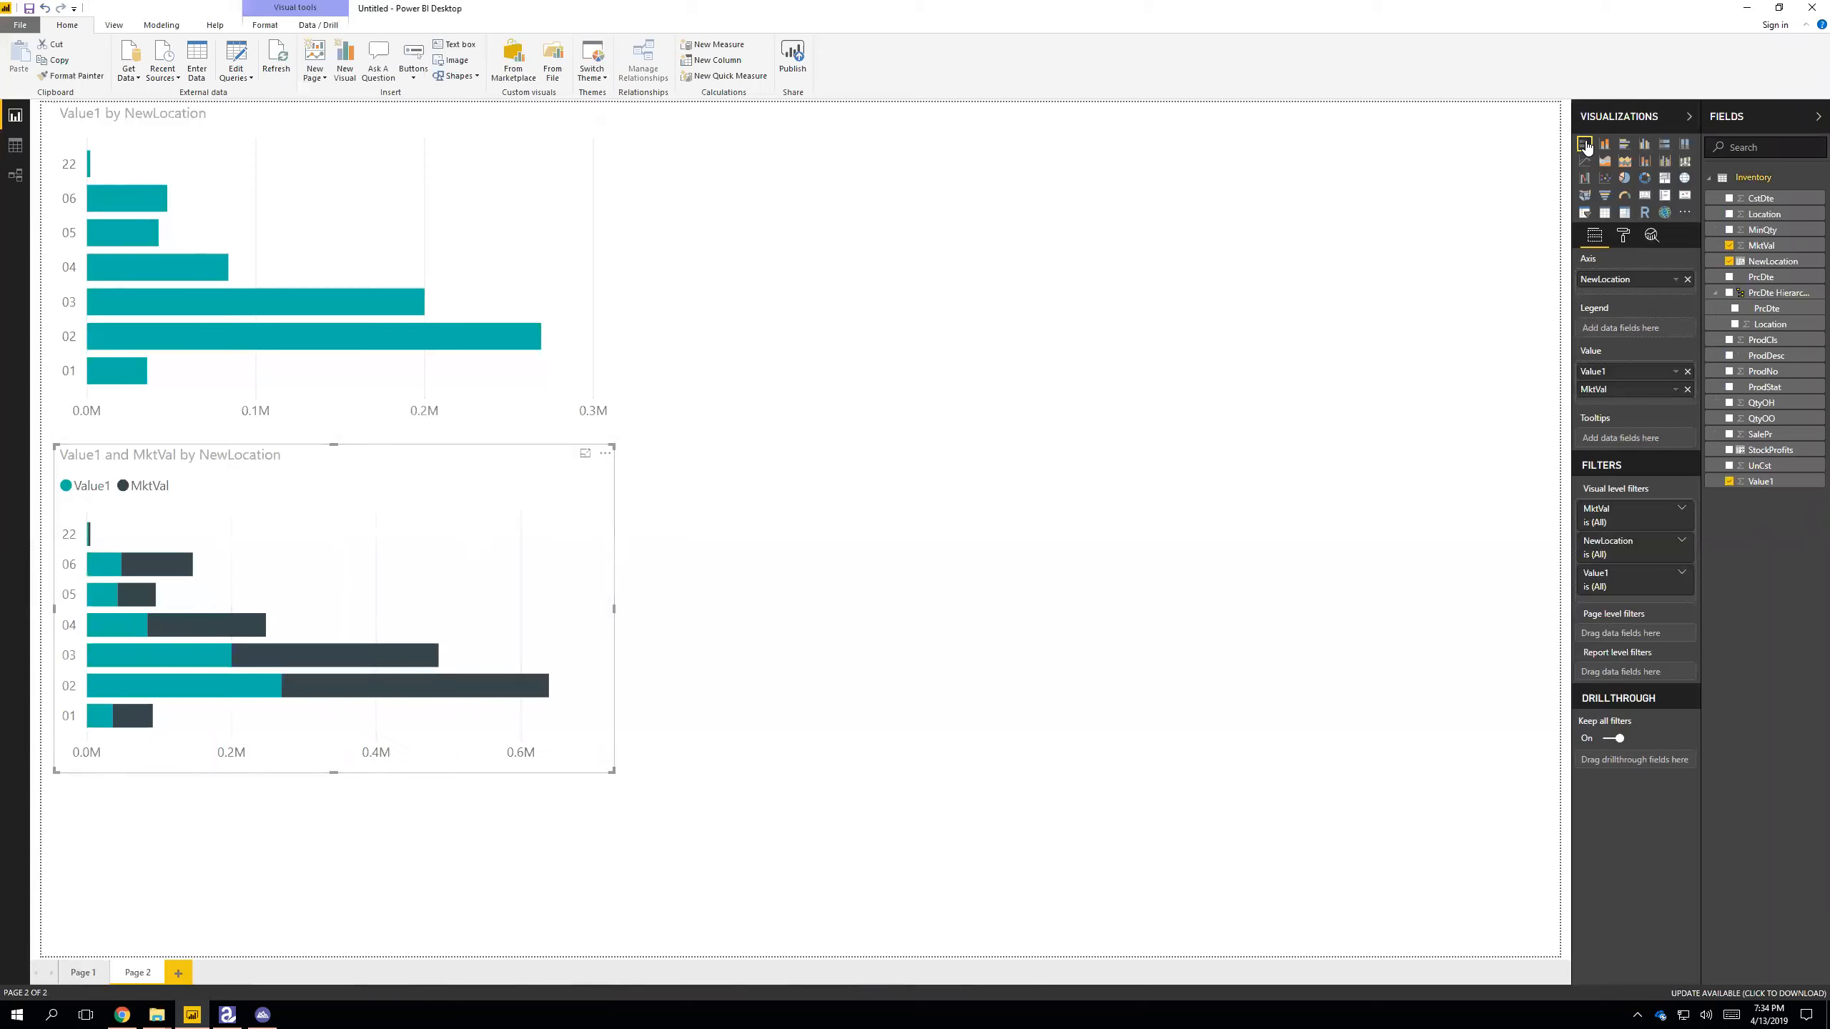
{"action": "left_click", "coordinate": [1687, 371]}
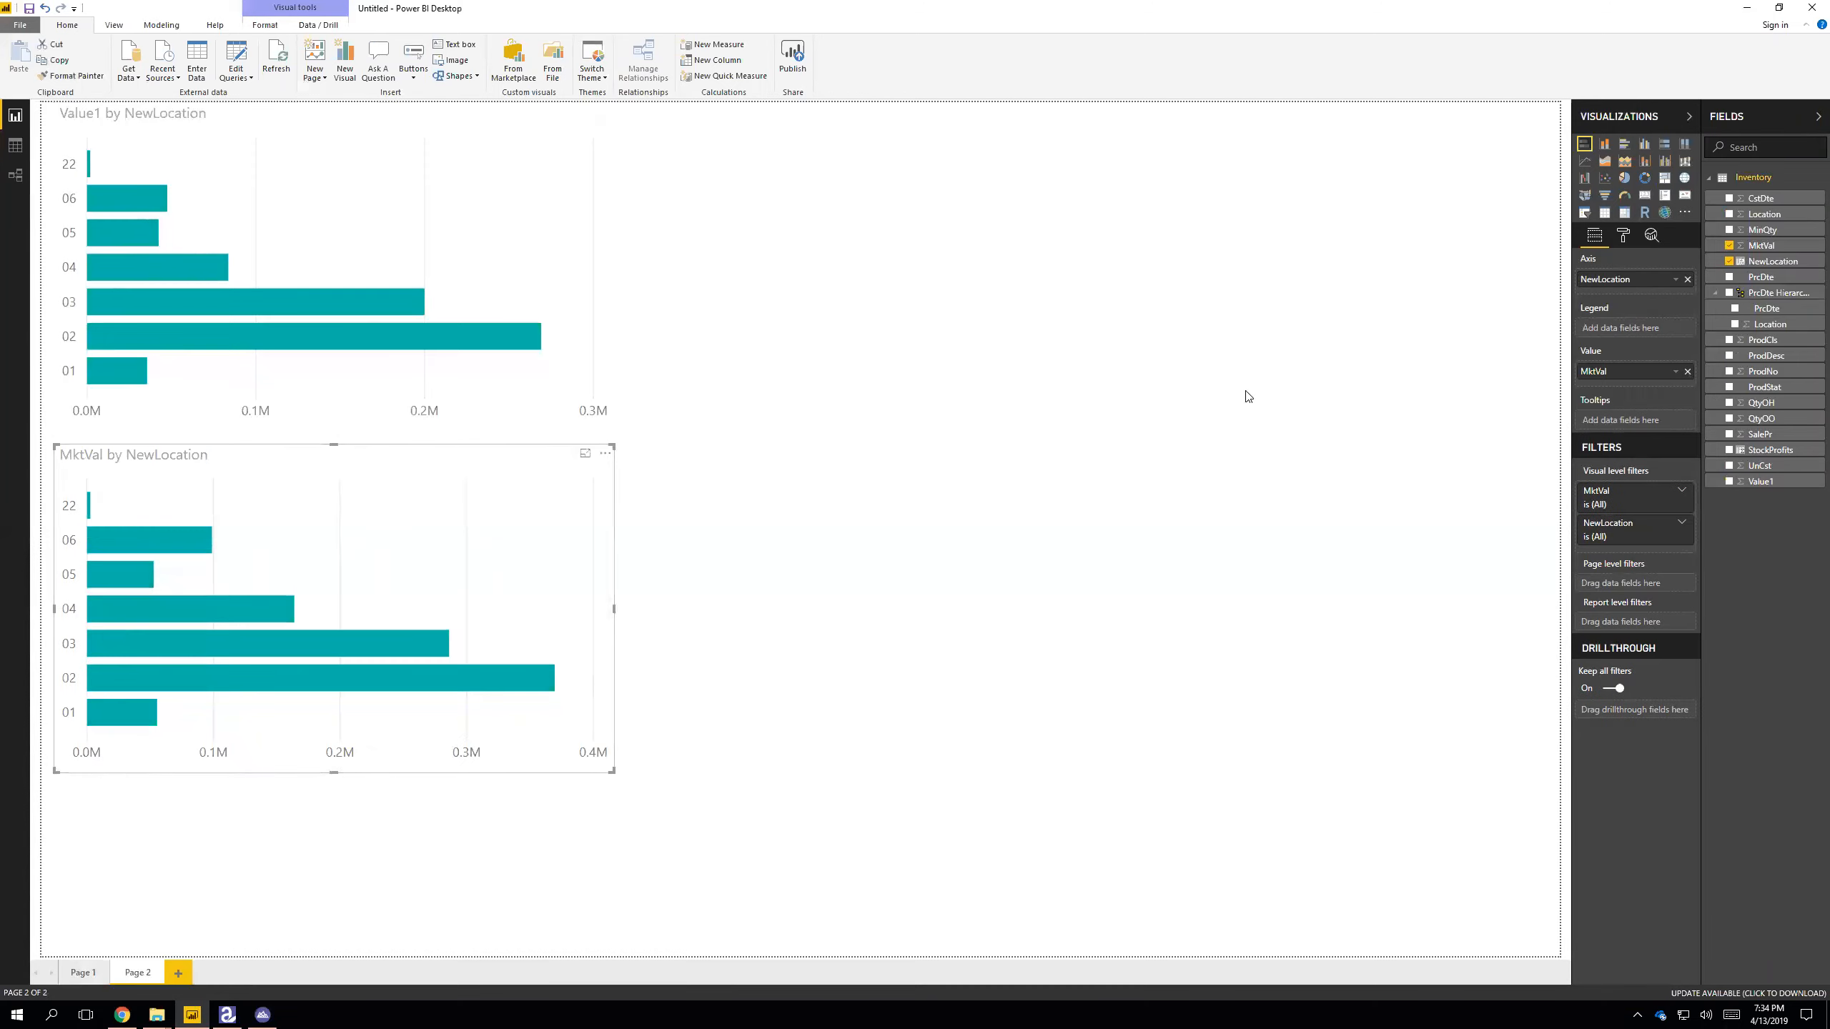
{"action": "left_click", "coordinate": [1118, 435]}
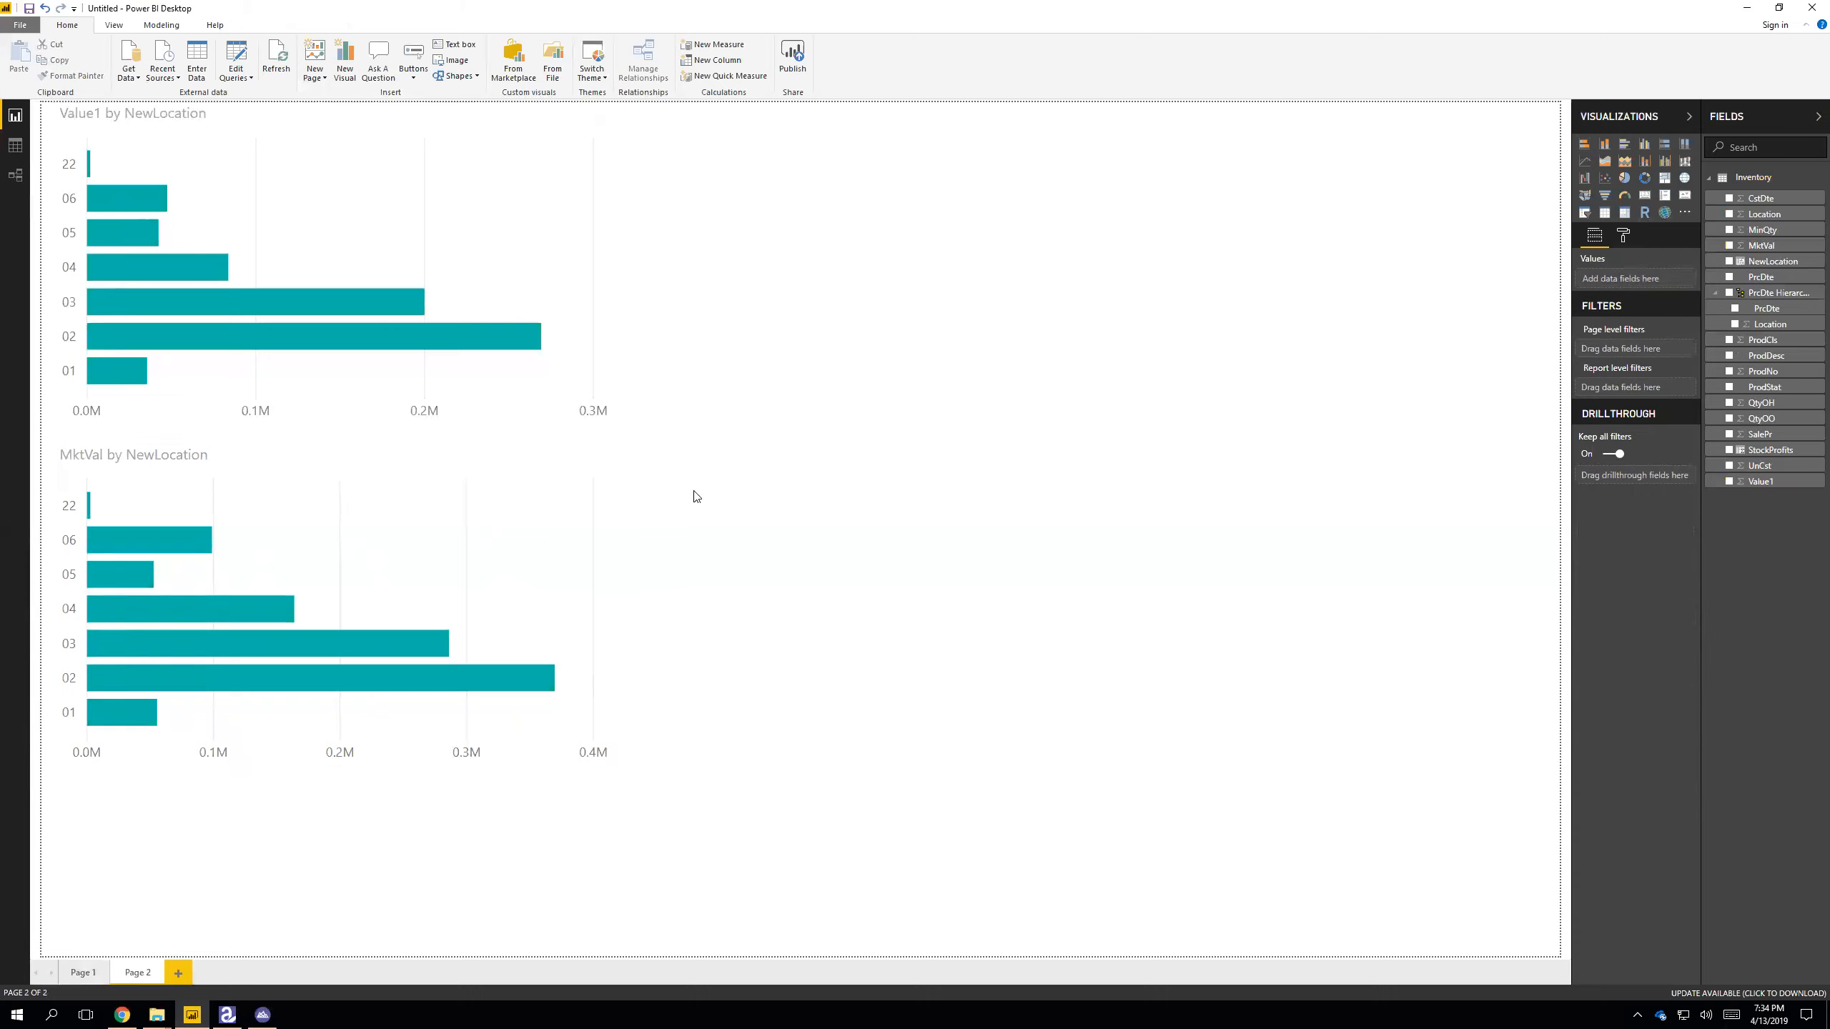
- Add a third report page, place an empty funnel chart on it and widen the chart
{"action": "left_click", "coordinate": [180, 973]}
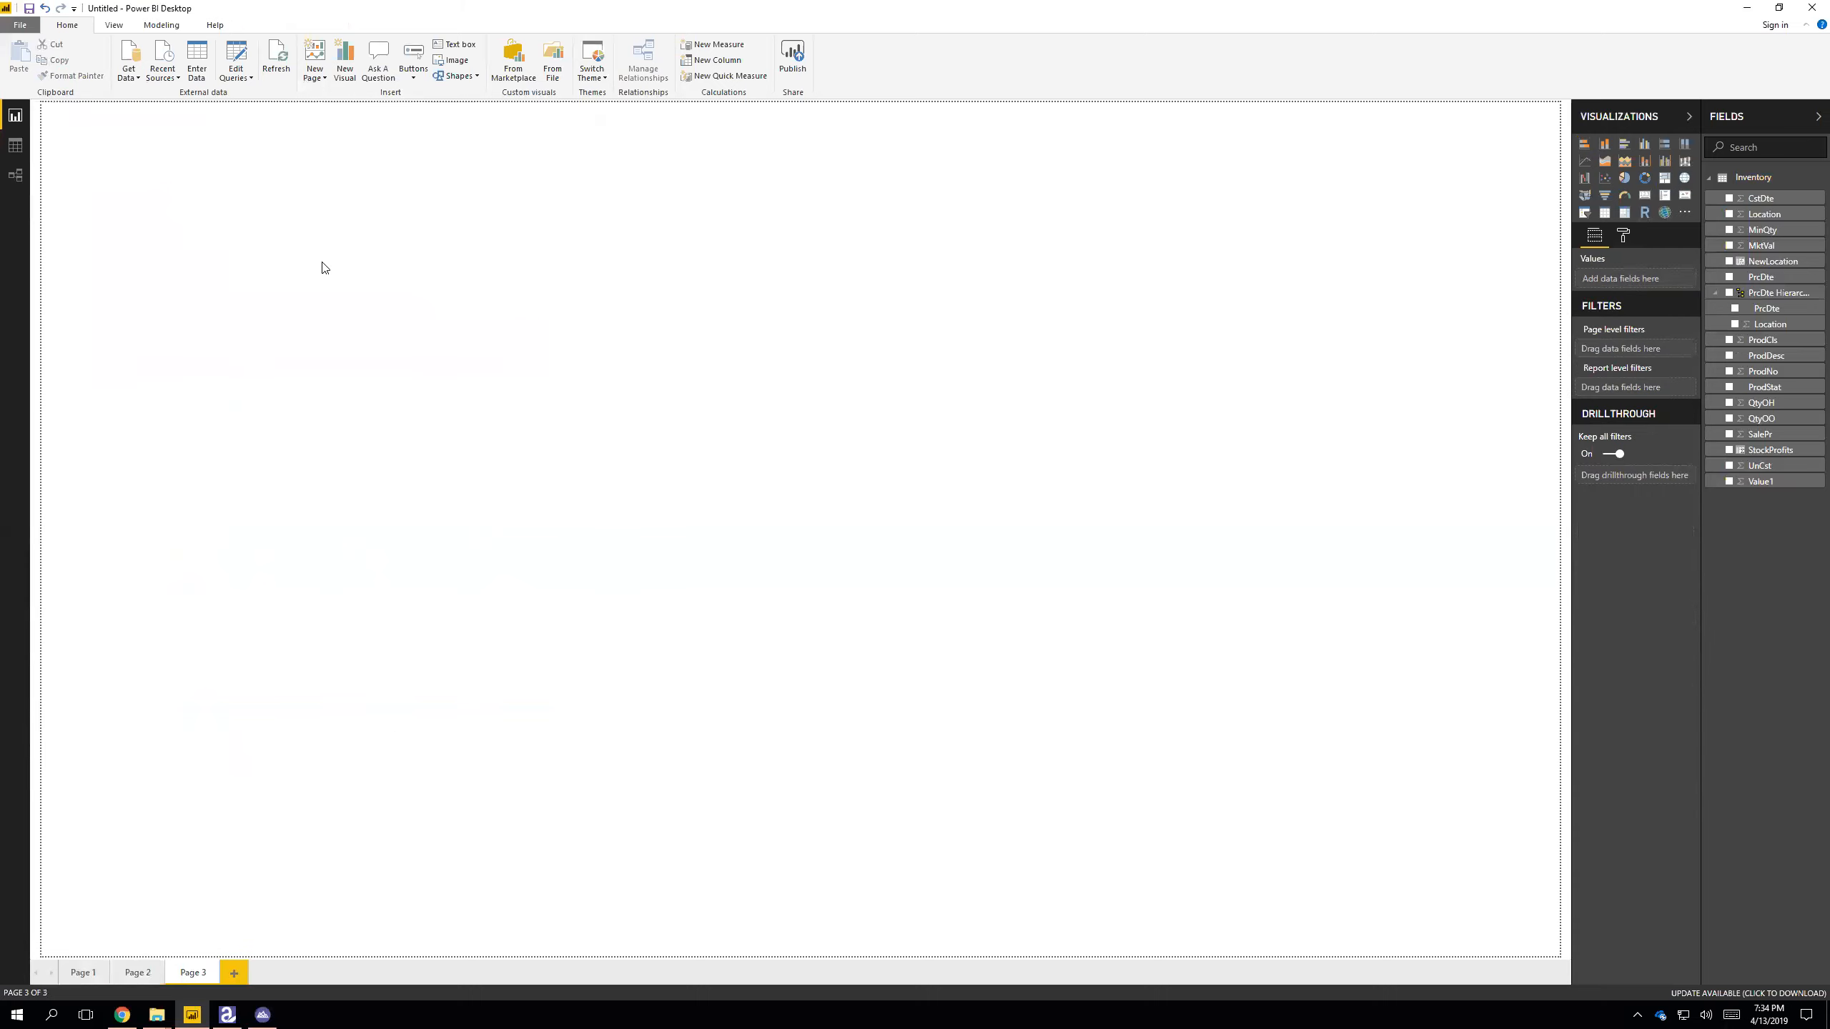
{"action": "left_click", "coordinate": [1605, 196]}
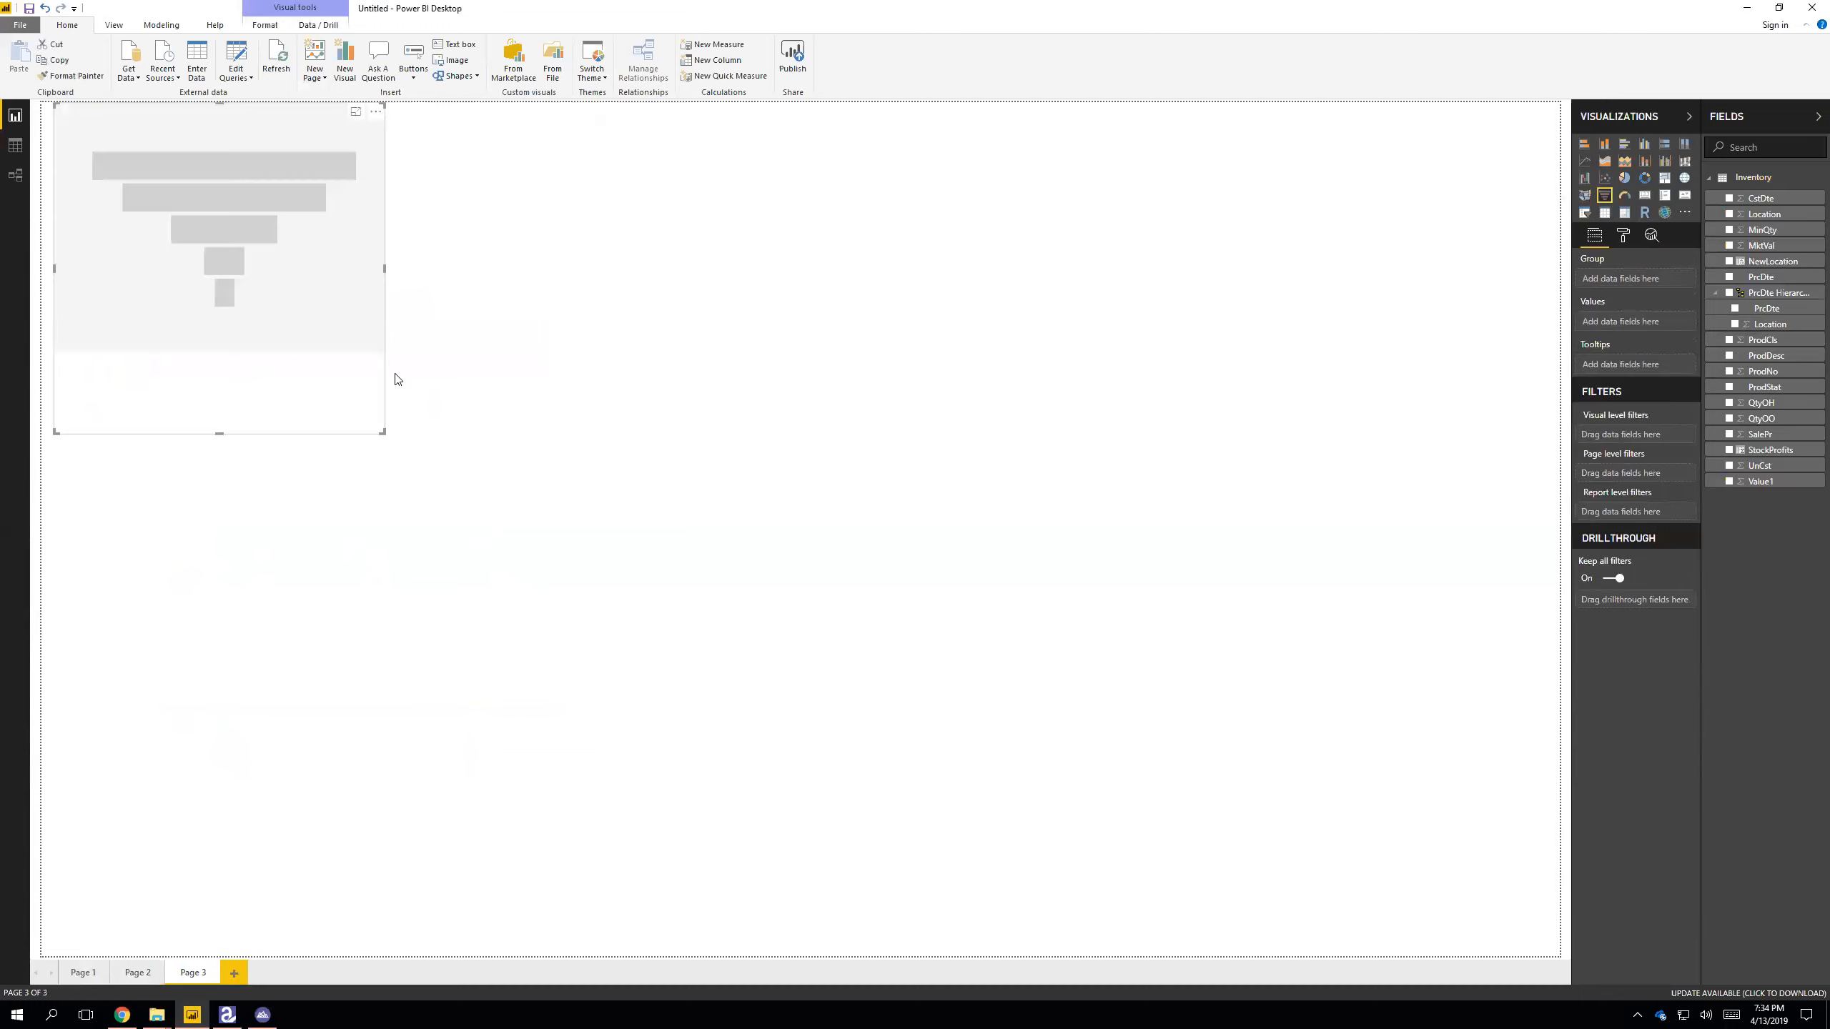
{"action": "left_click", "coordinate": [410, 439]}
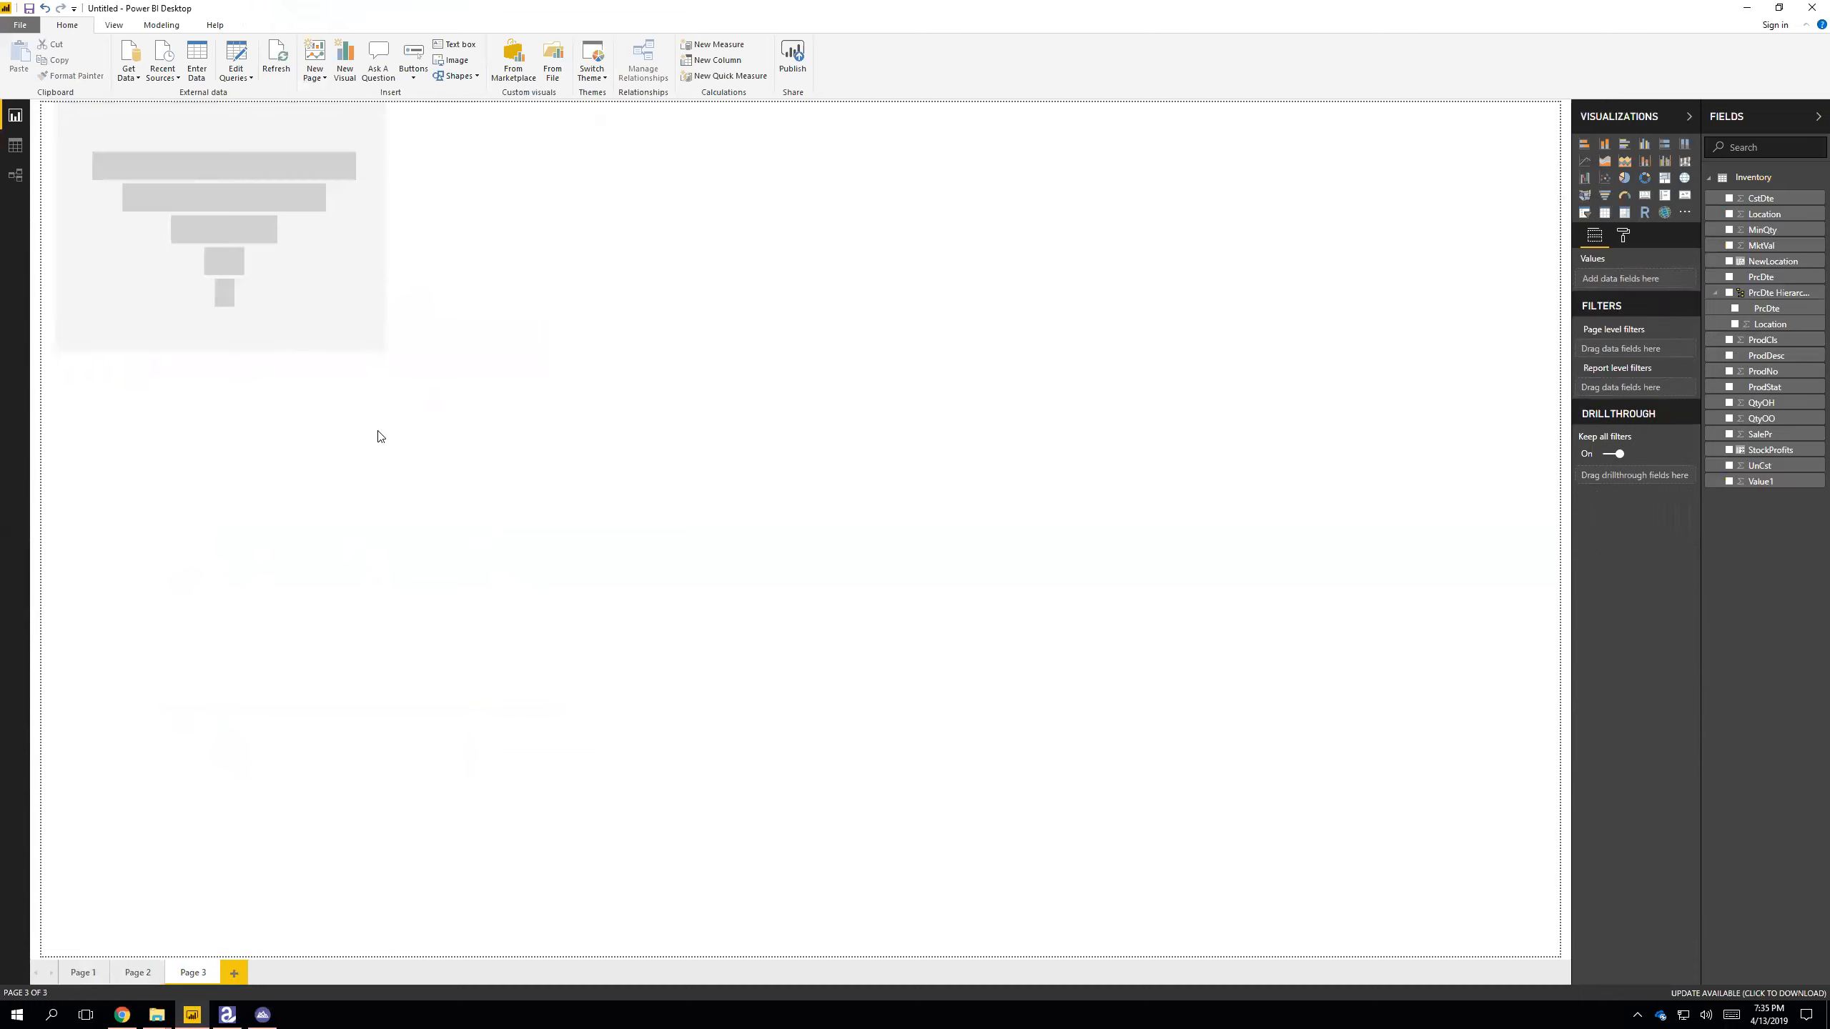
{"action": "left_click", "coordinate": [362, 349]}
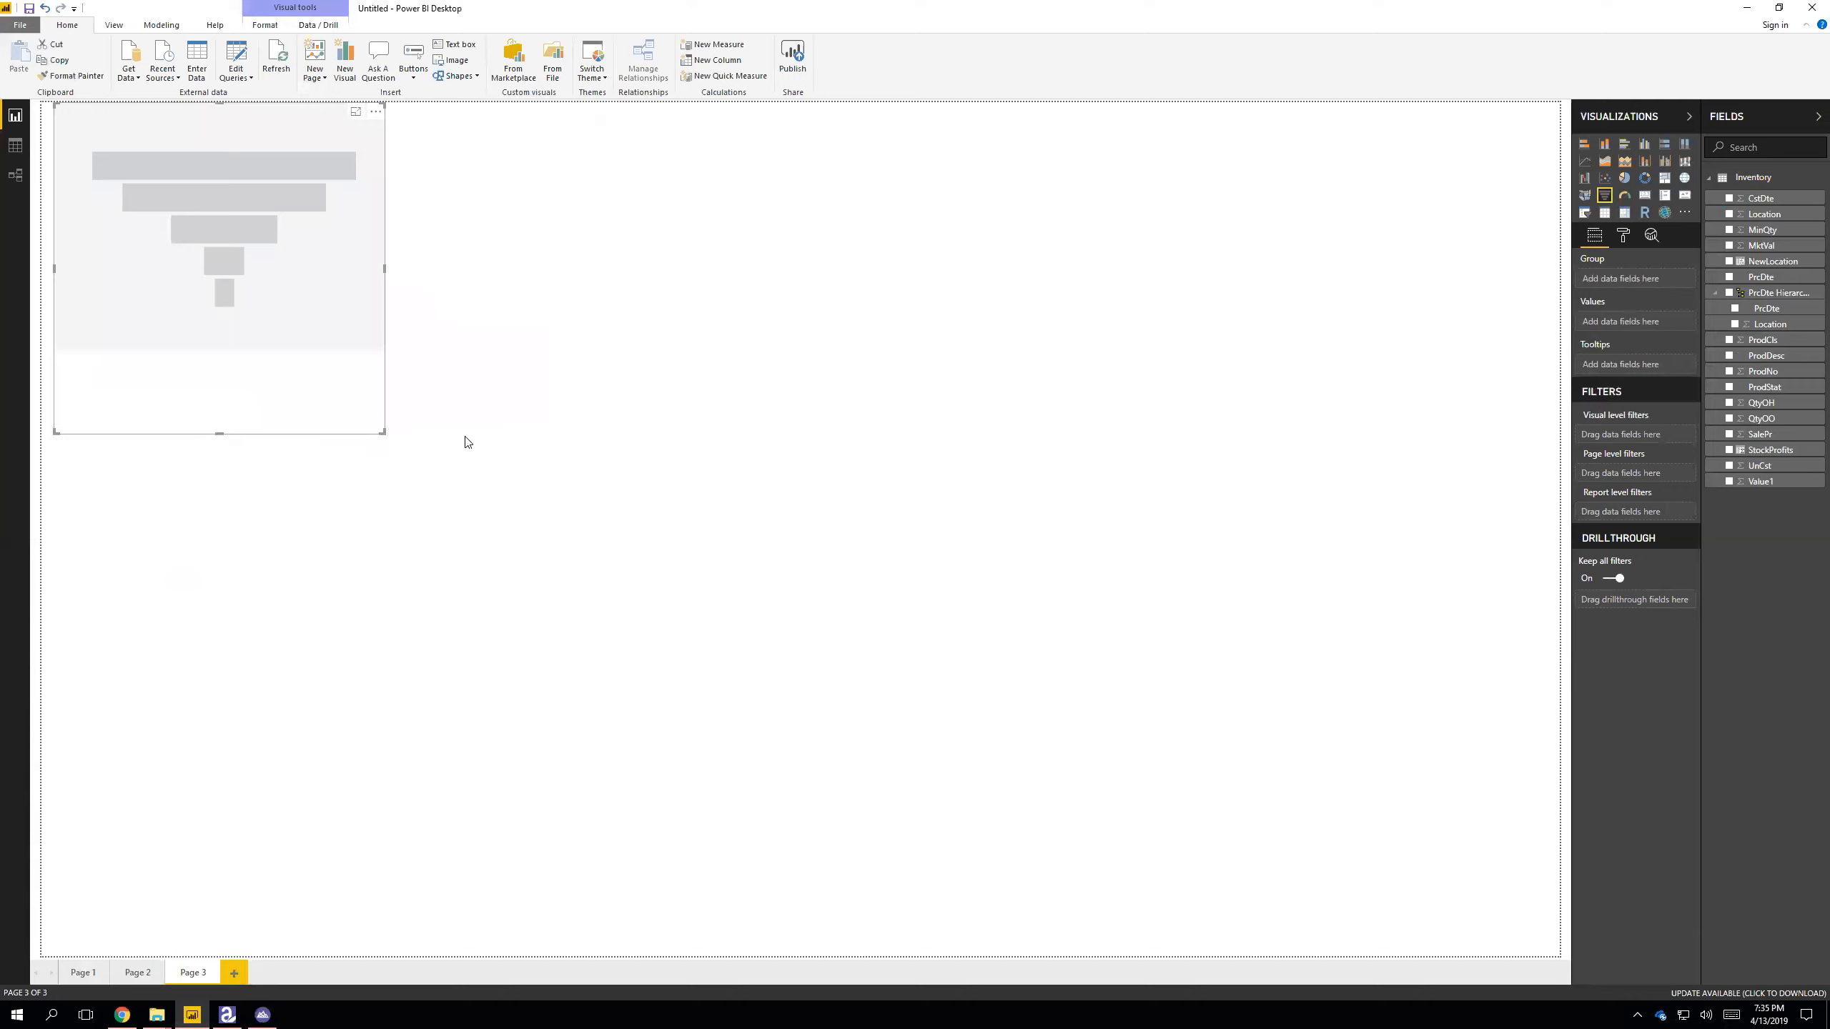
{"action": "left_click_drag", "start_coordinate": [466, 442], "coordinate": [475, 438]}
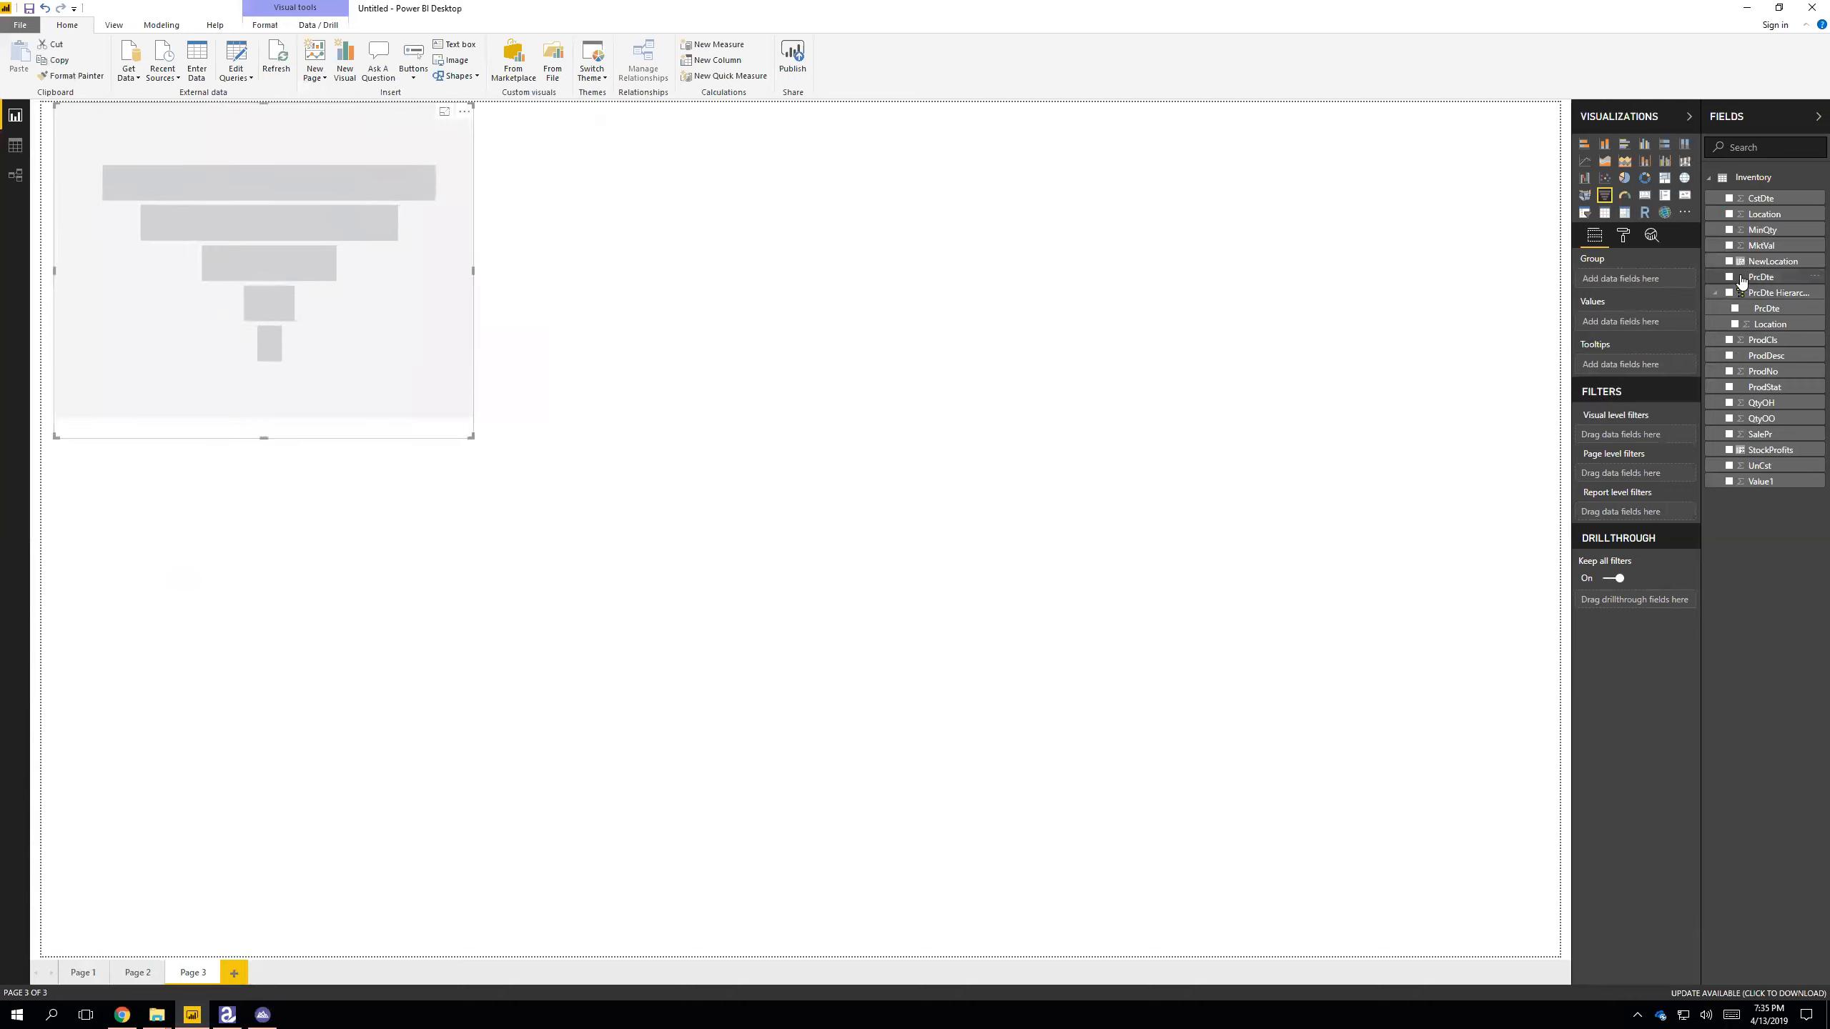
- Group the funnel chart by NewLocation and use Value1 as its values
{"action": "left_click_drag", "start_coordinate": [1762, 263], "coordinate": [1654, 295]}
{"action": "left_click_drag", "start_coordinate": [1747, 271], "coordinate": [1631, 280]}
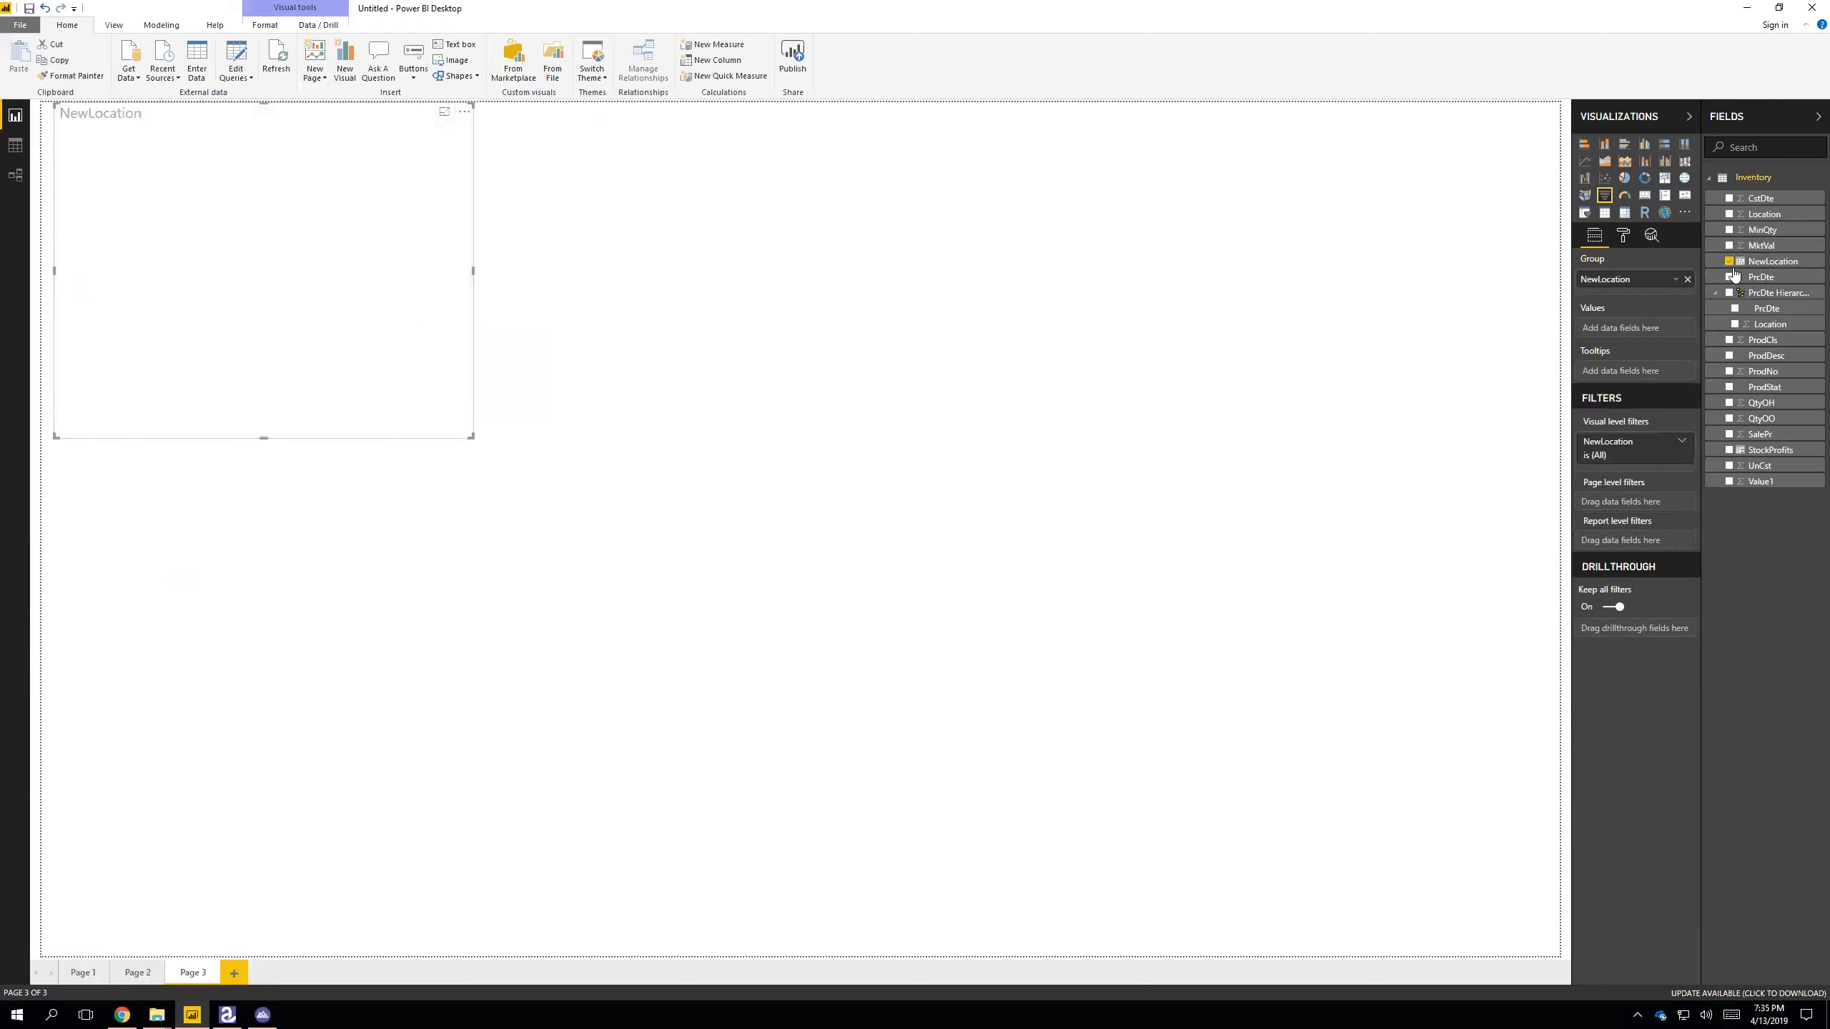
{"action": "left_click_drag", "start_coordinate": [1756, 481], "coordinate": [1633, 331]}
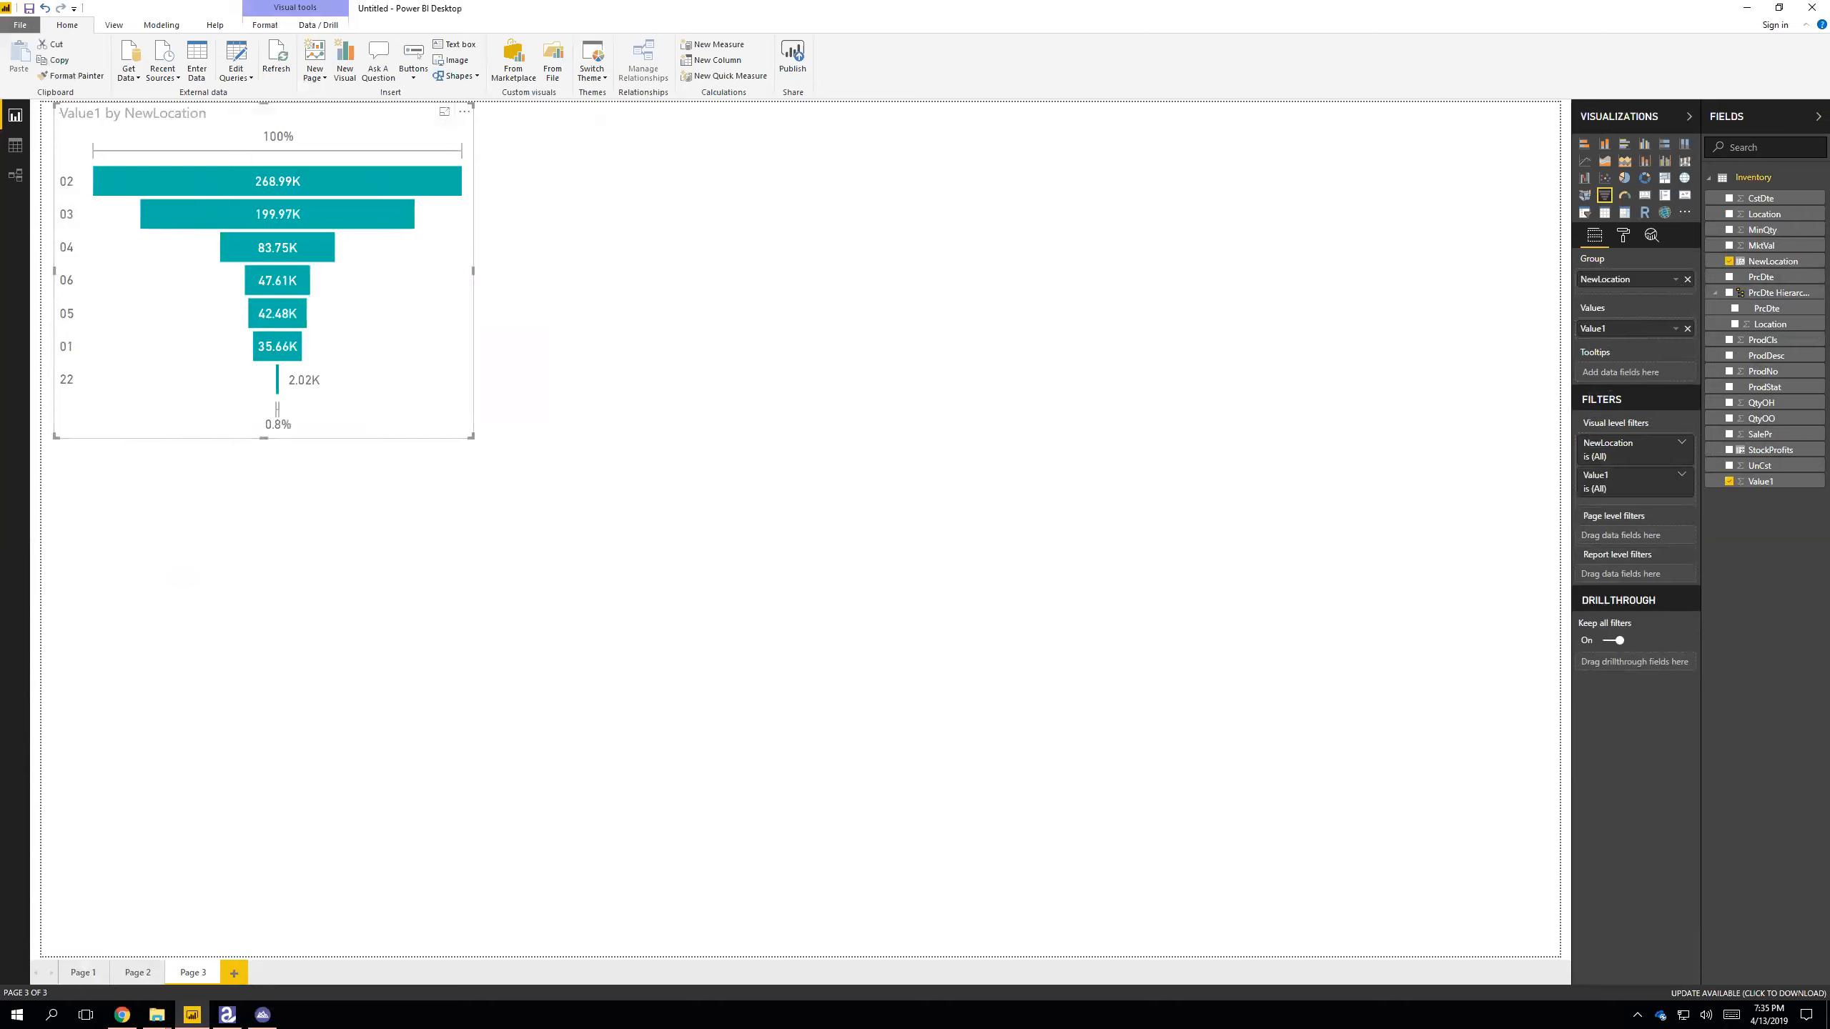
- Apply a color scale to the Value1 funnel's data colors based on Count of NewLocation, from red at the lowest value to teal at the highest
{"action": "left_click", "coordinate": [549, 386]}
{"action": "left_click", "coordinate": [1624, 238]}
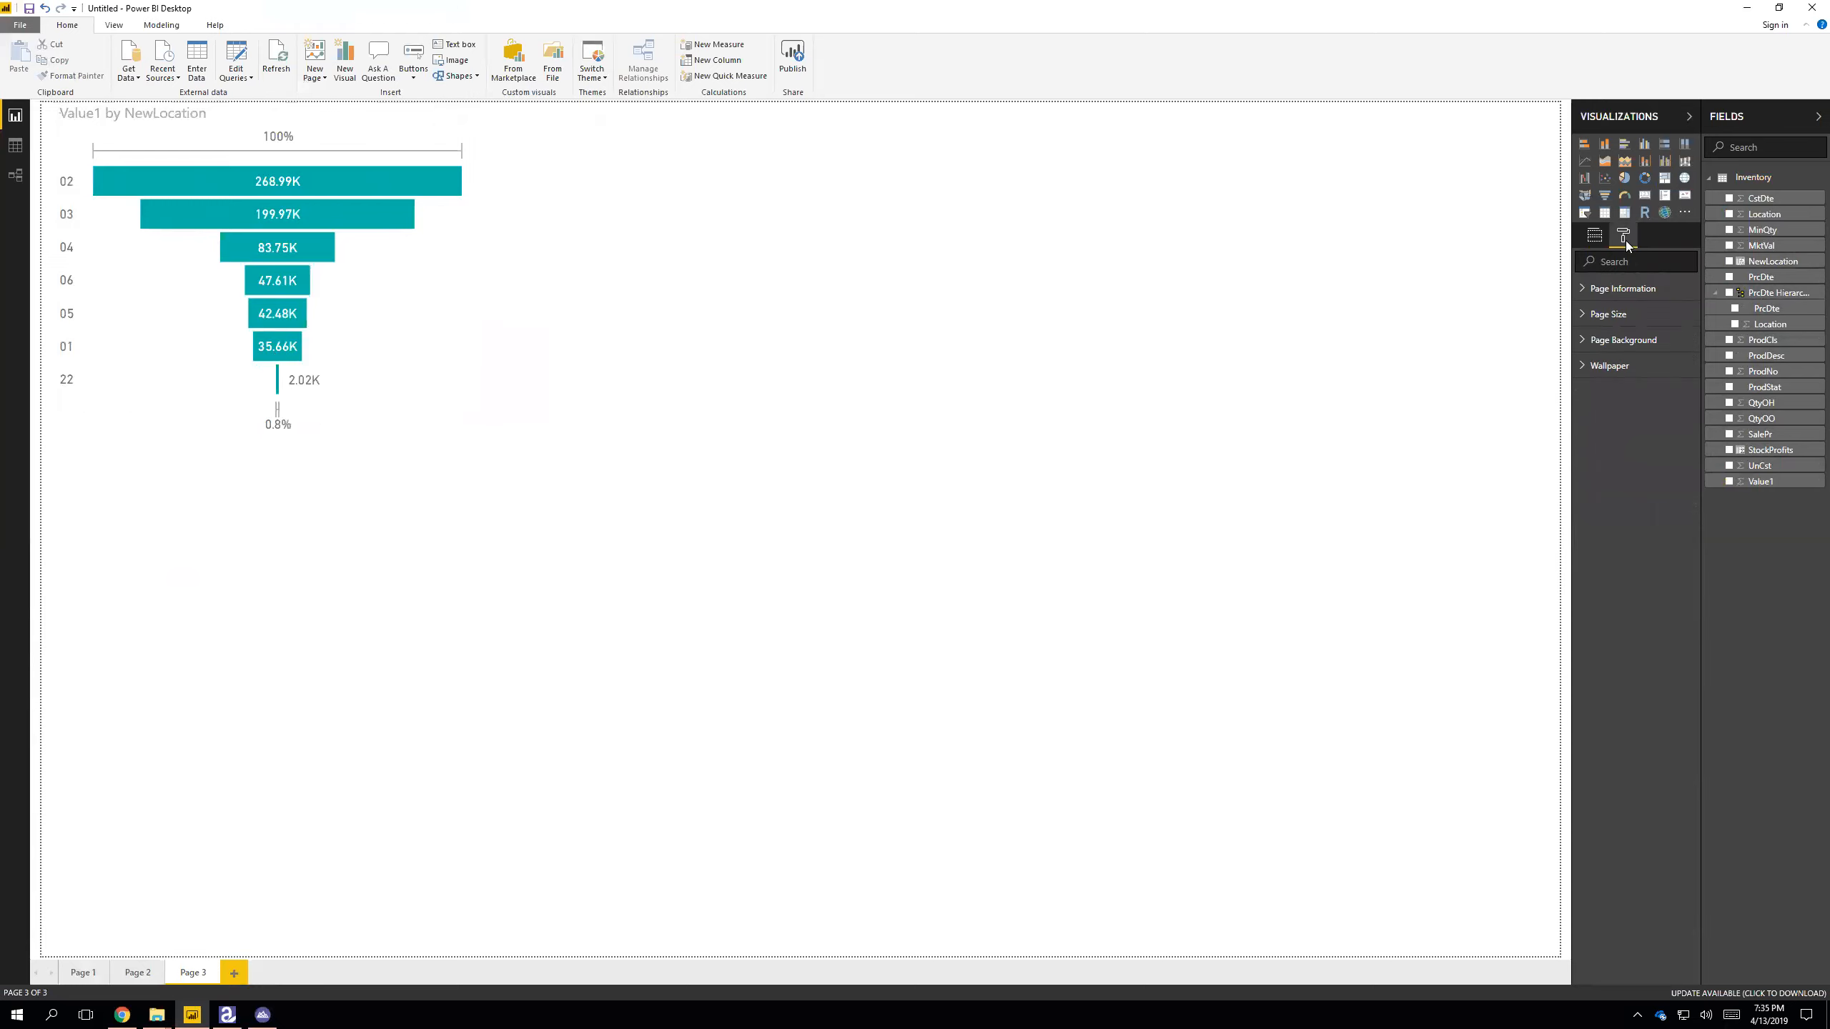
{"action": "left_click", "coordinate": [403, 303]}
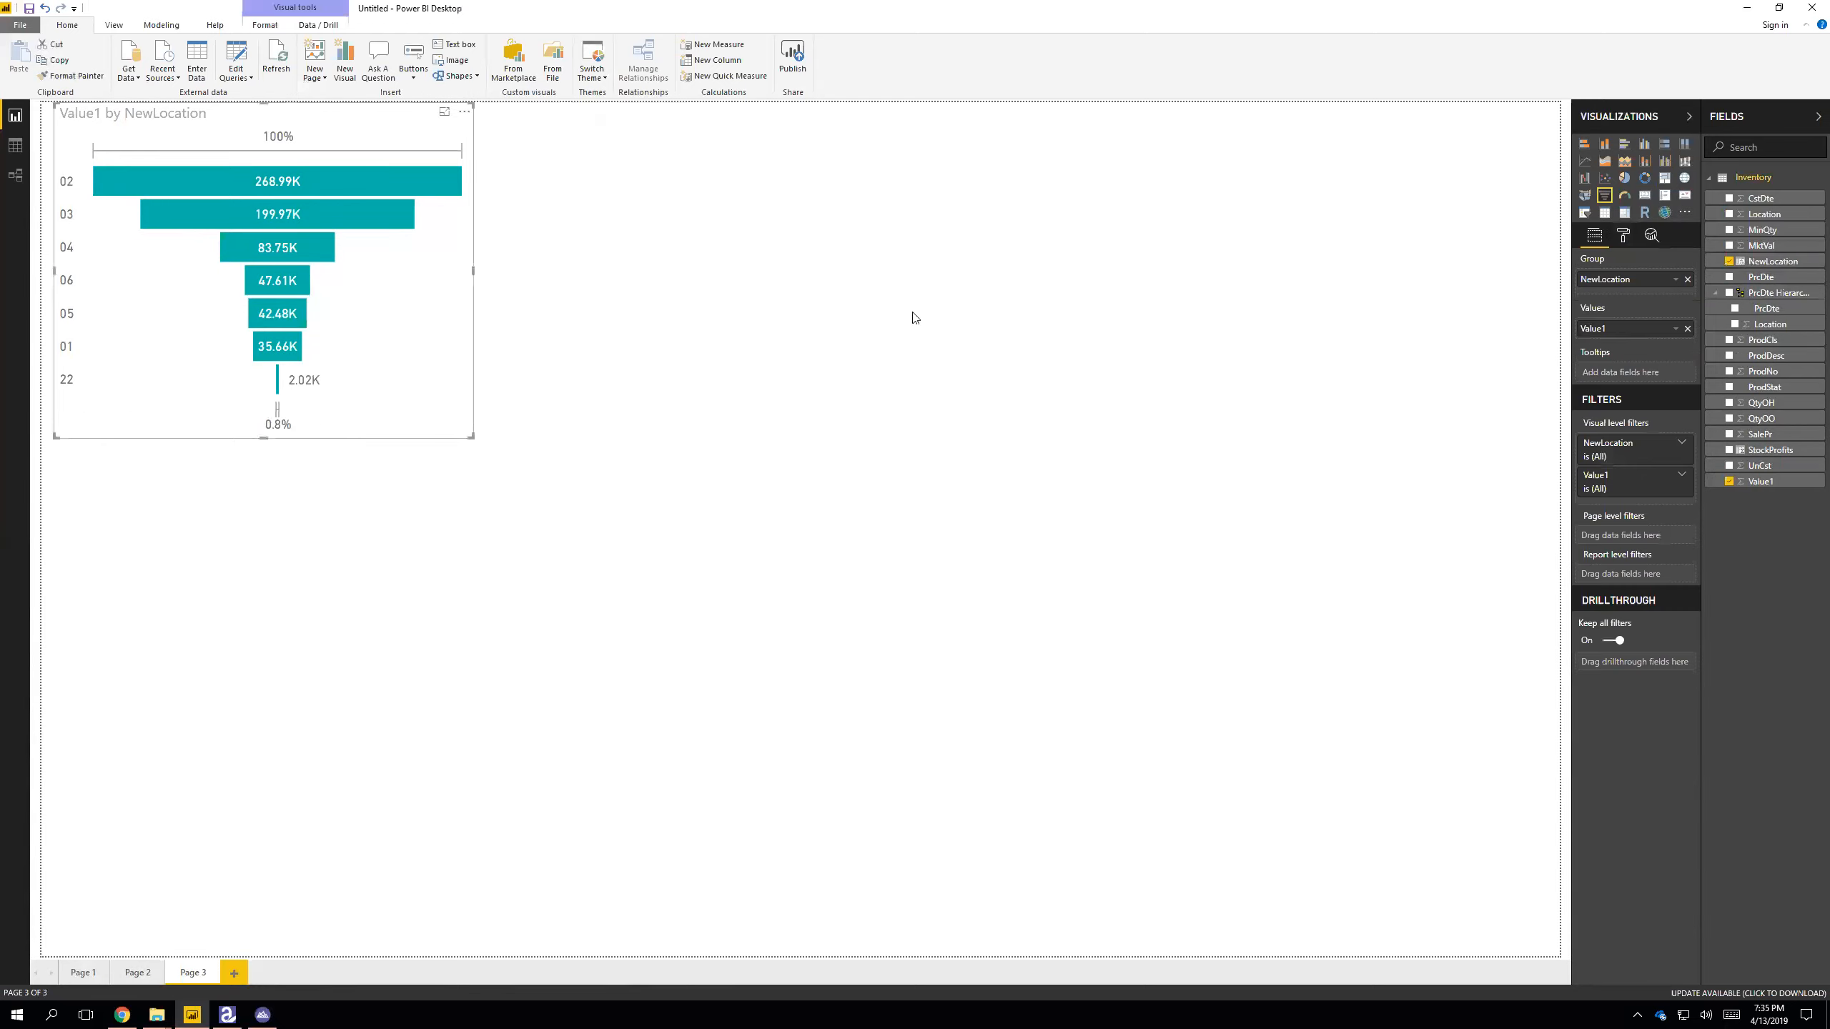
{"action": "left_click", "coordinate": [1624, 235]}
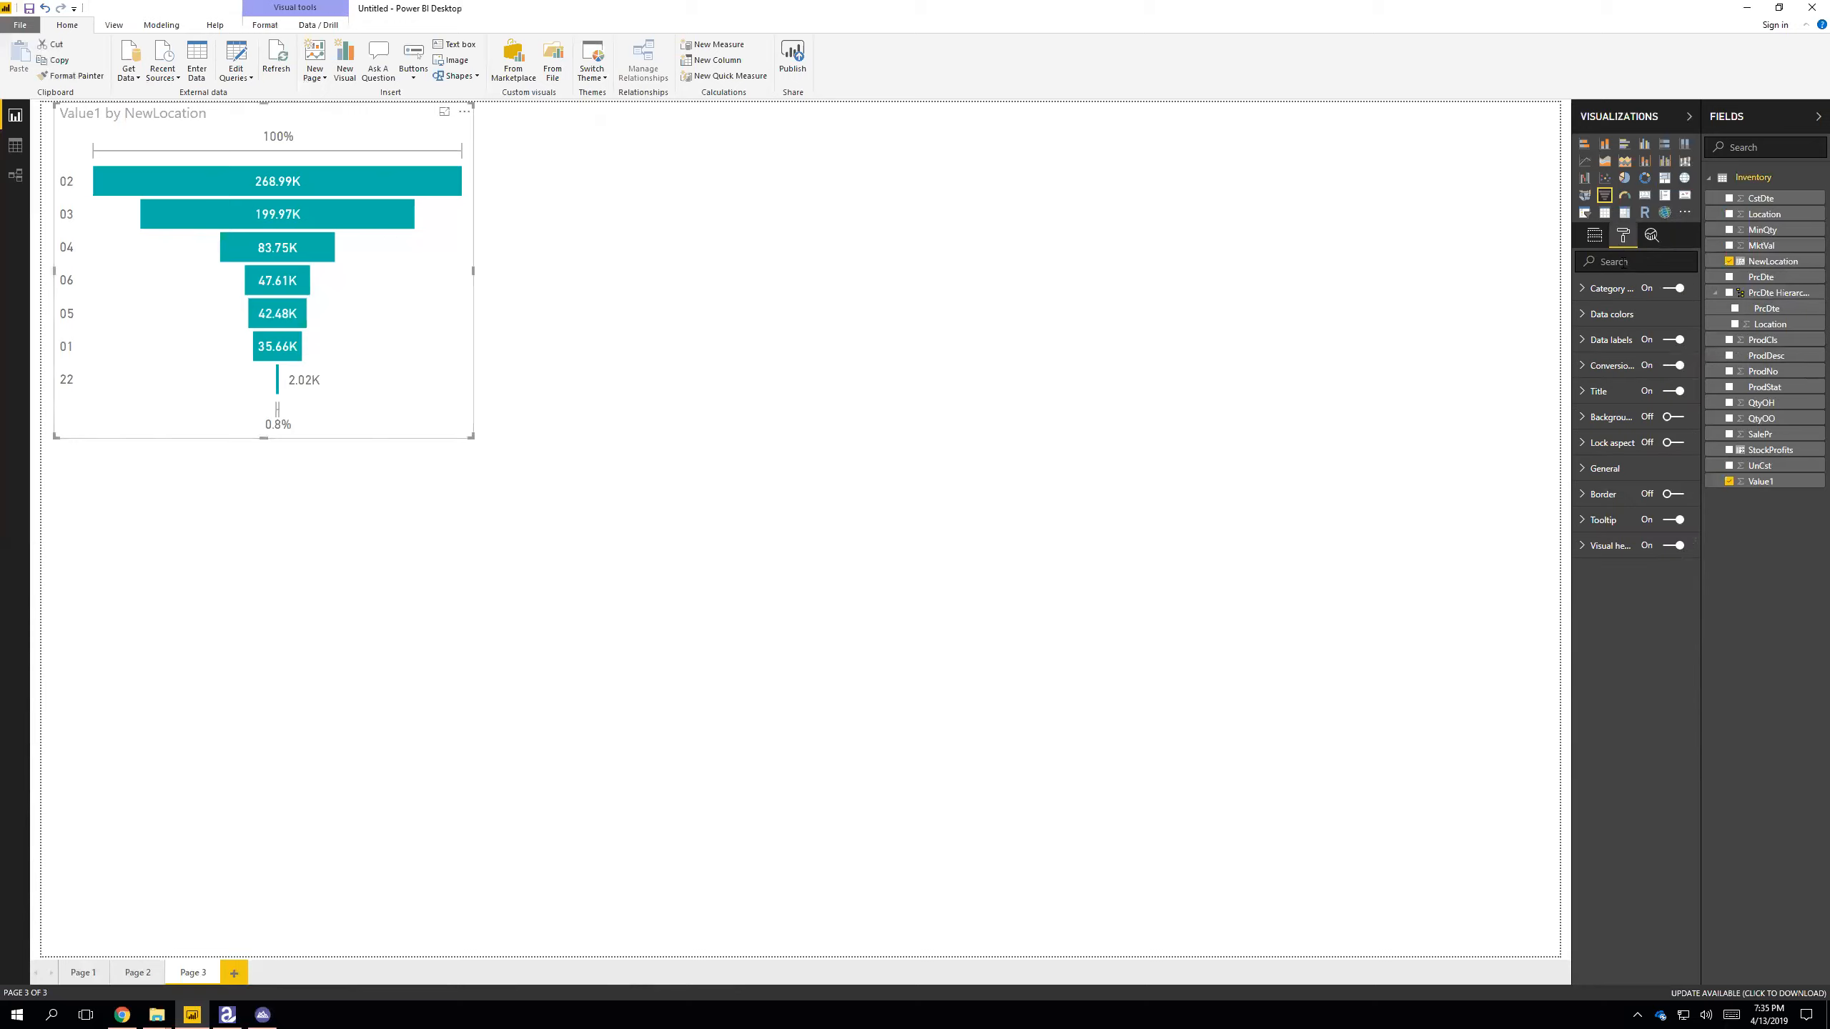
{"action": "left_click", "coordinate": [1592, 316]}
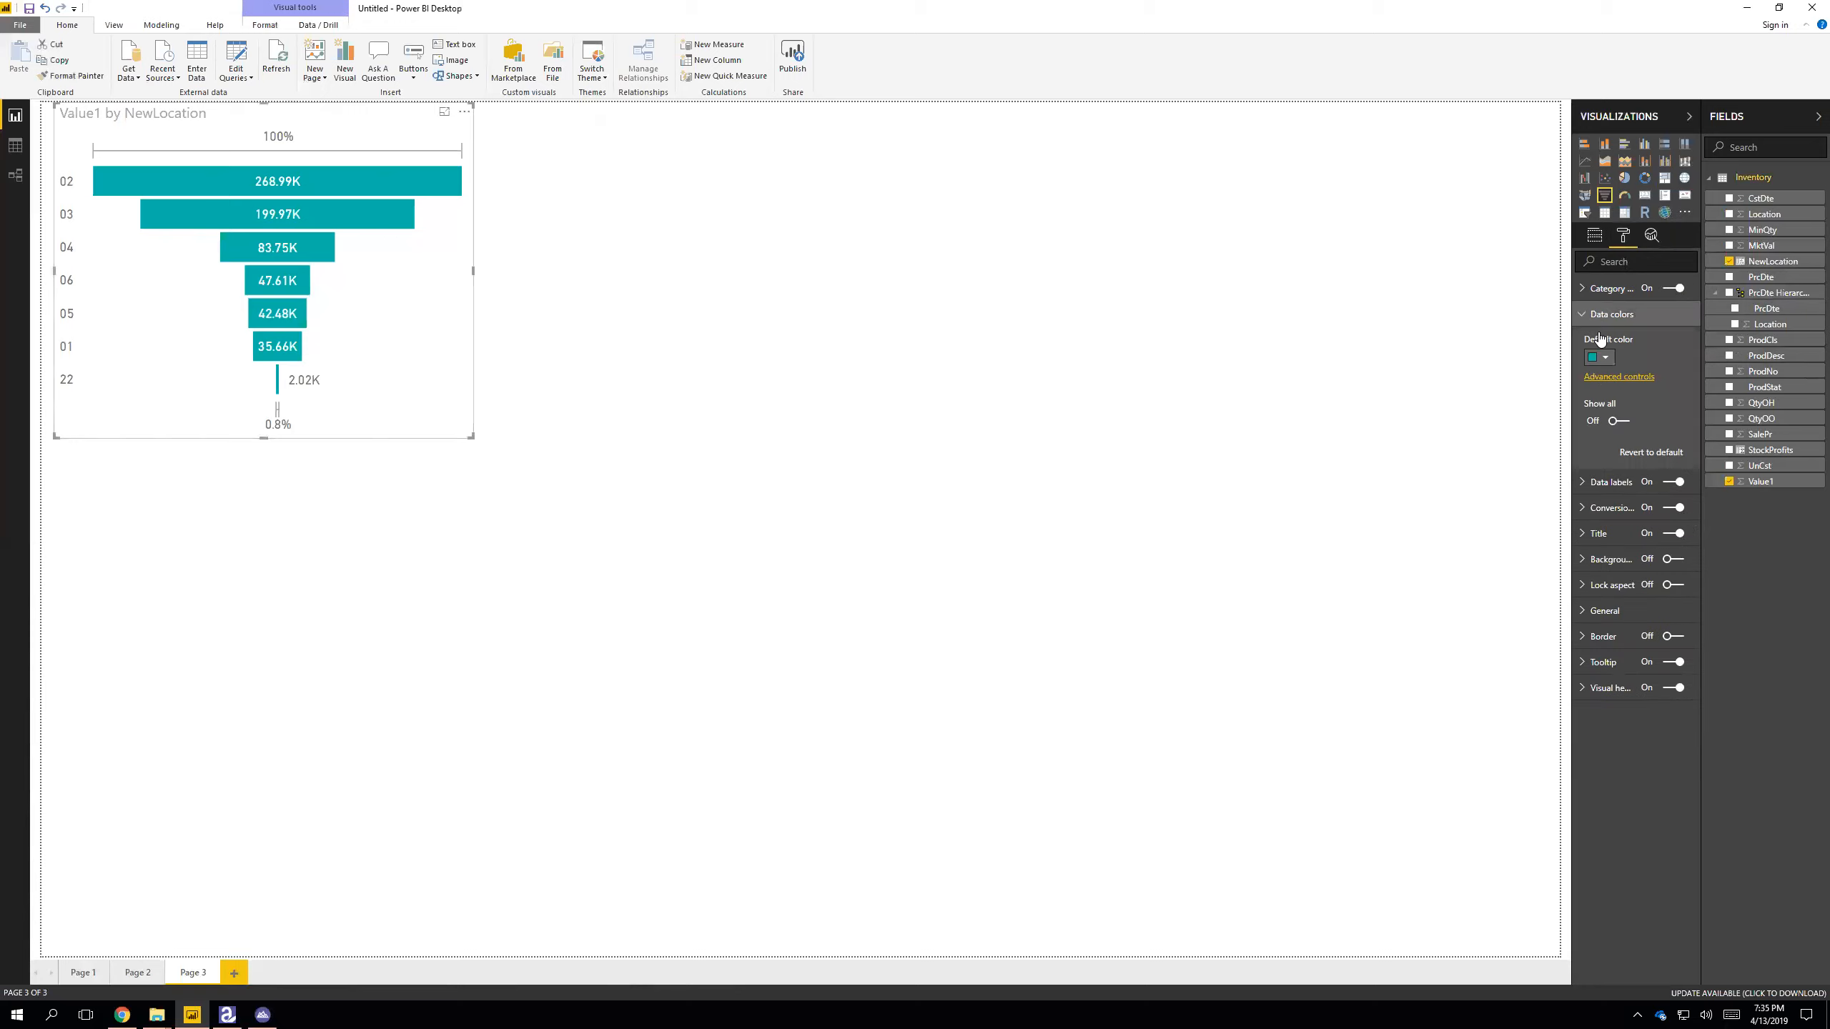
{"action": "left_click", "coordinate": [1613, 380]}
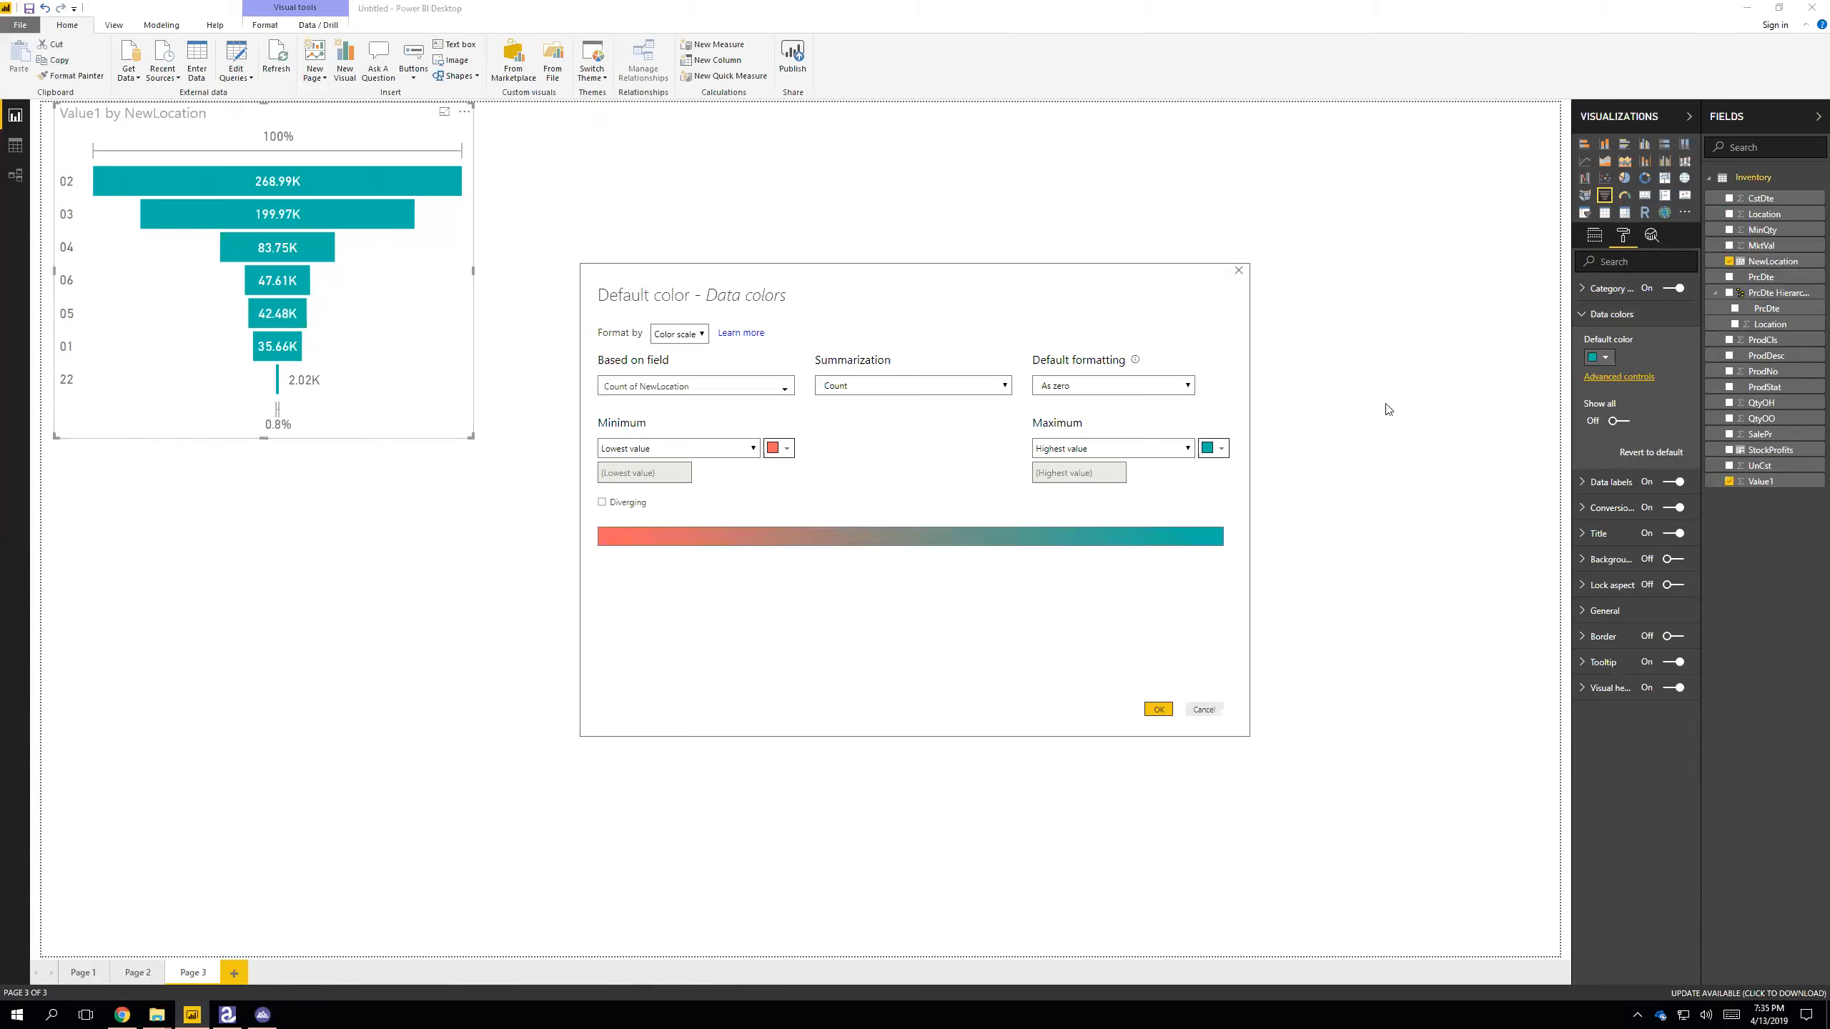
{"action": "left_click", "coordinate": [1155, 707]}
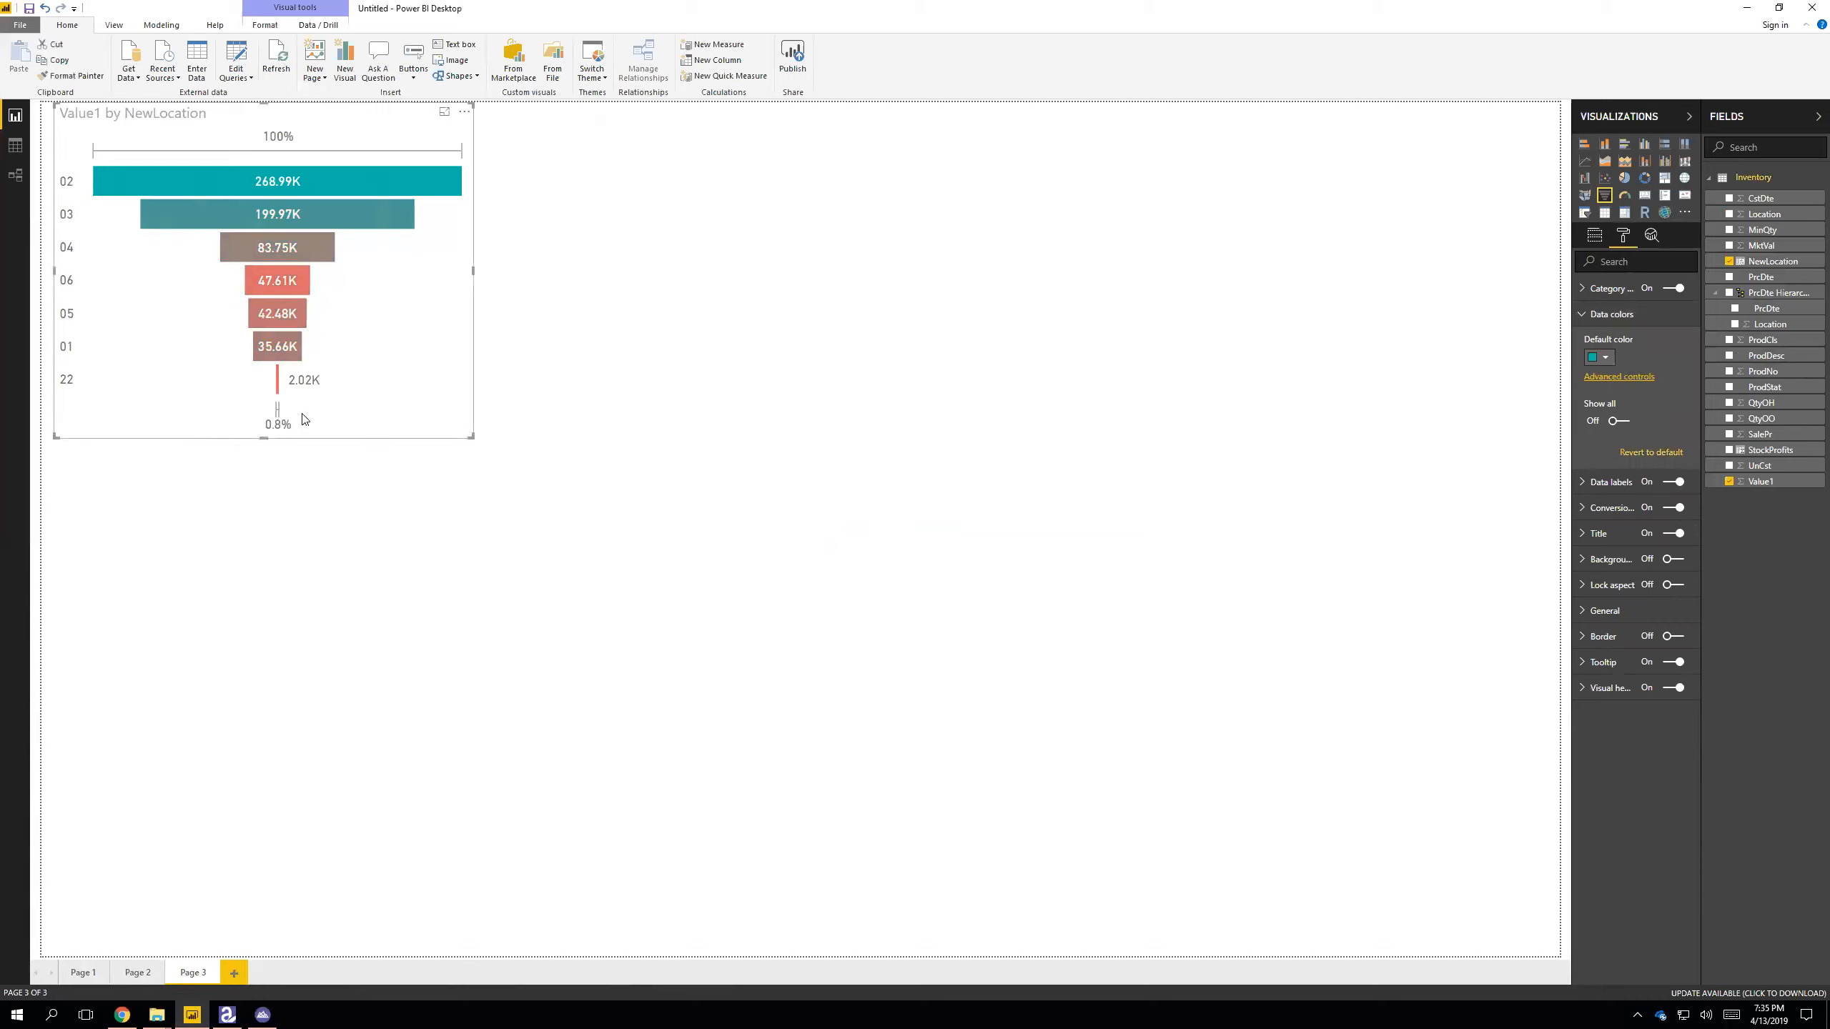
- Swap the Value1 funnel's color scale to teal for the lowest value and red for the highest
{"action": "left_click", "coordinate": [1619, 378]}
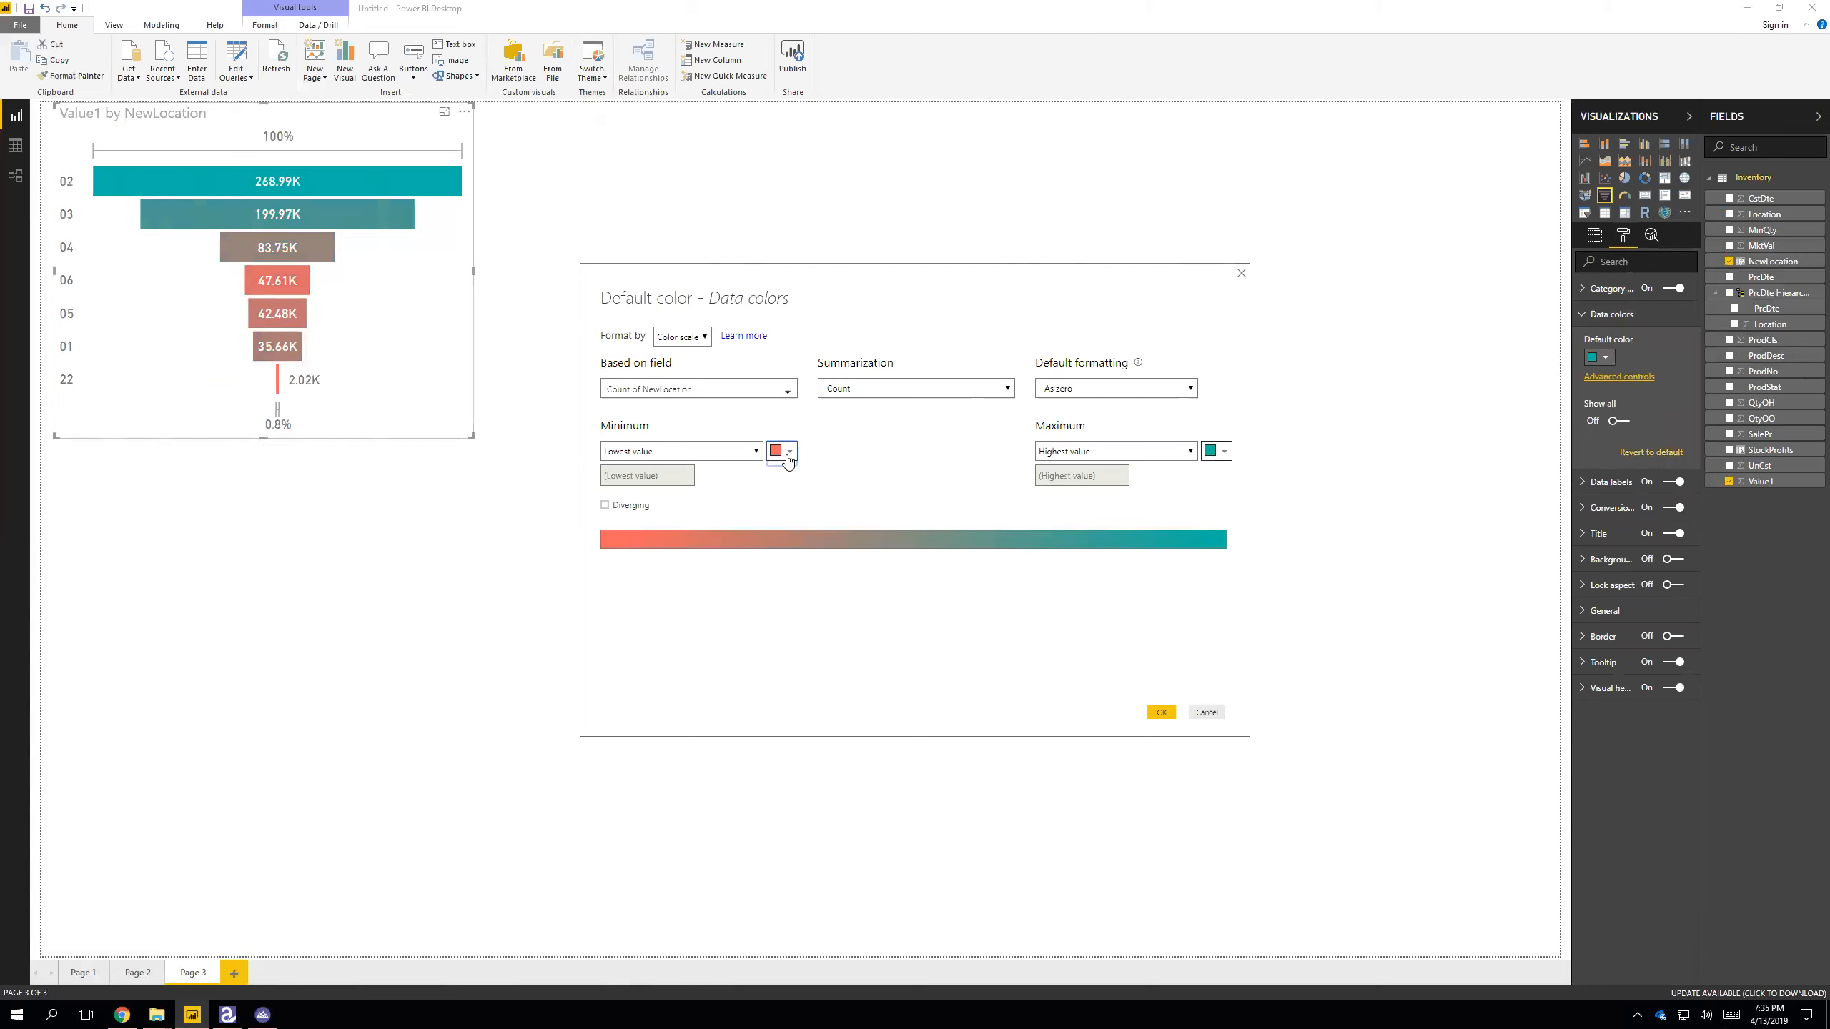
{"action": "left_click", "coordinate": [779, 451]}
{"action": "left_click", "coordinate": [706, 573]}
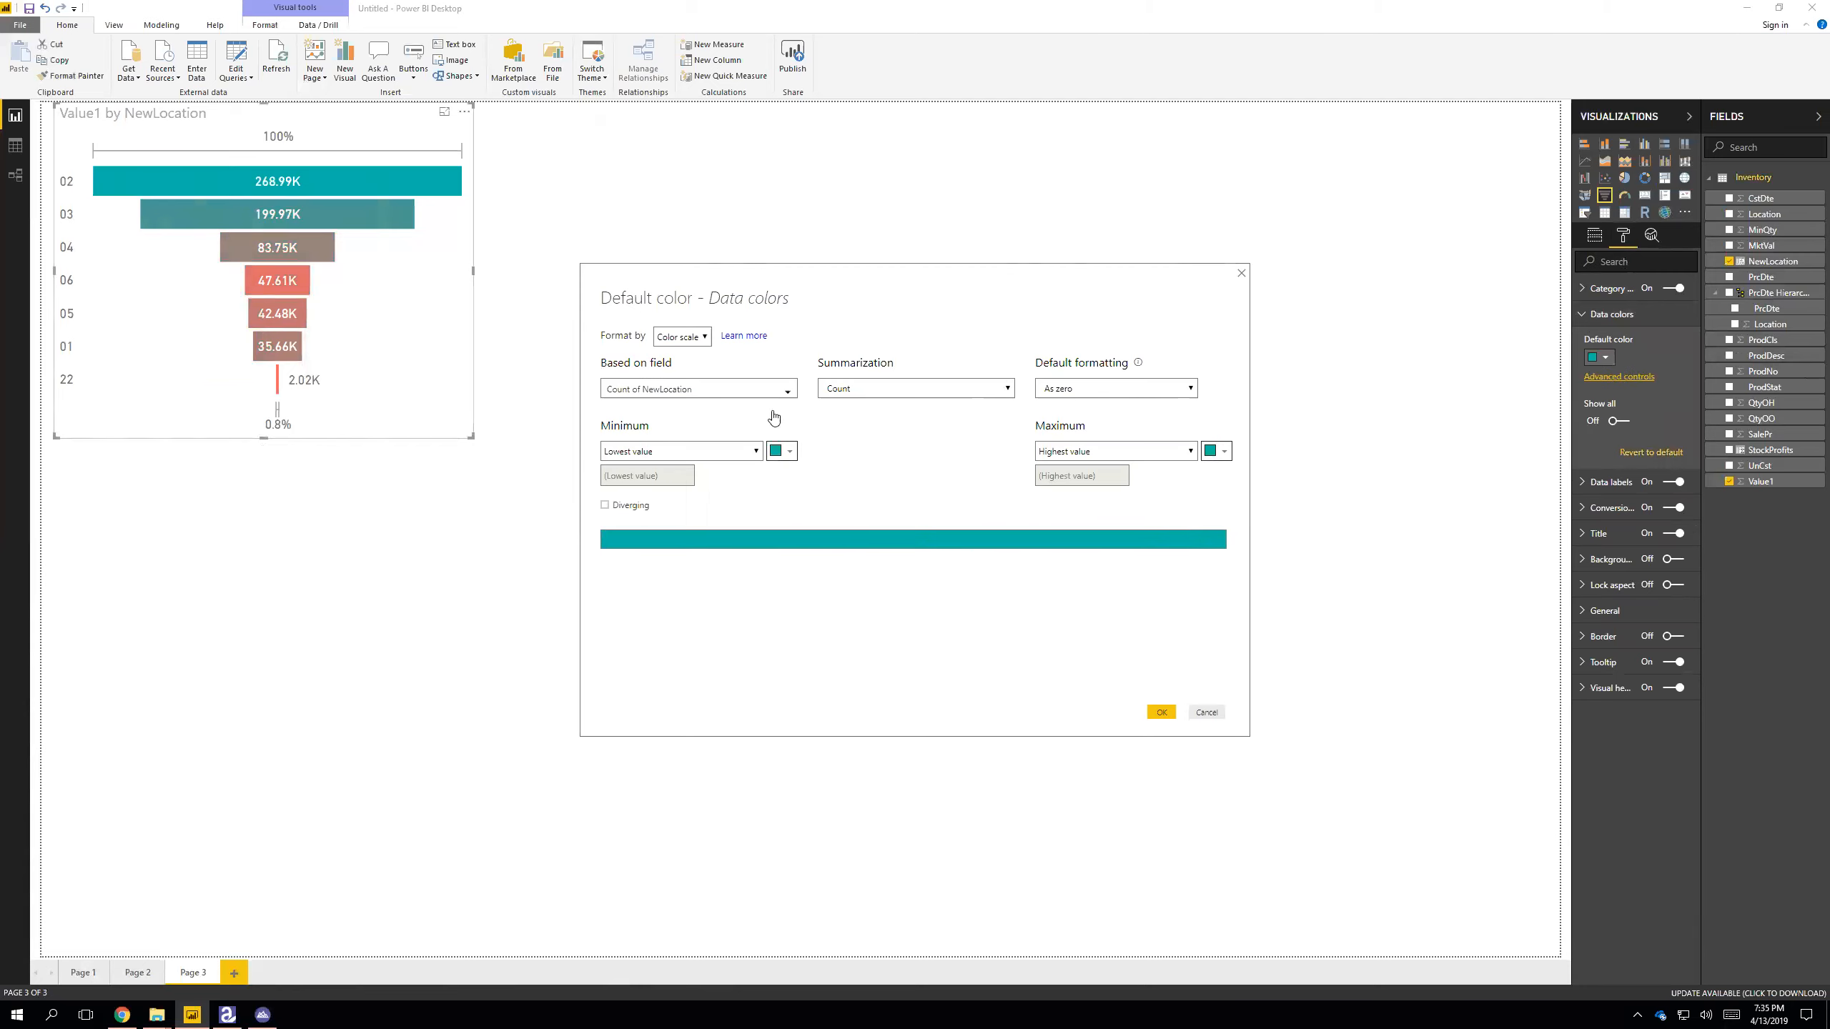
{"action": "left_click", "coordinate": [1216, 454]}
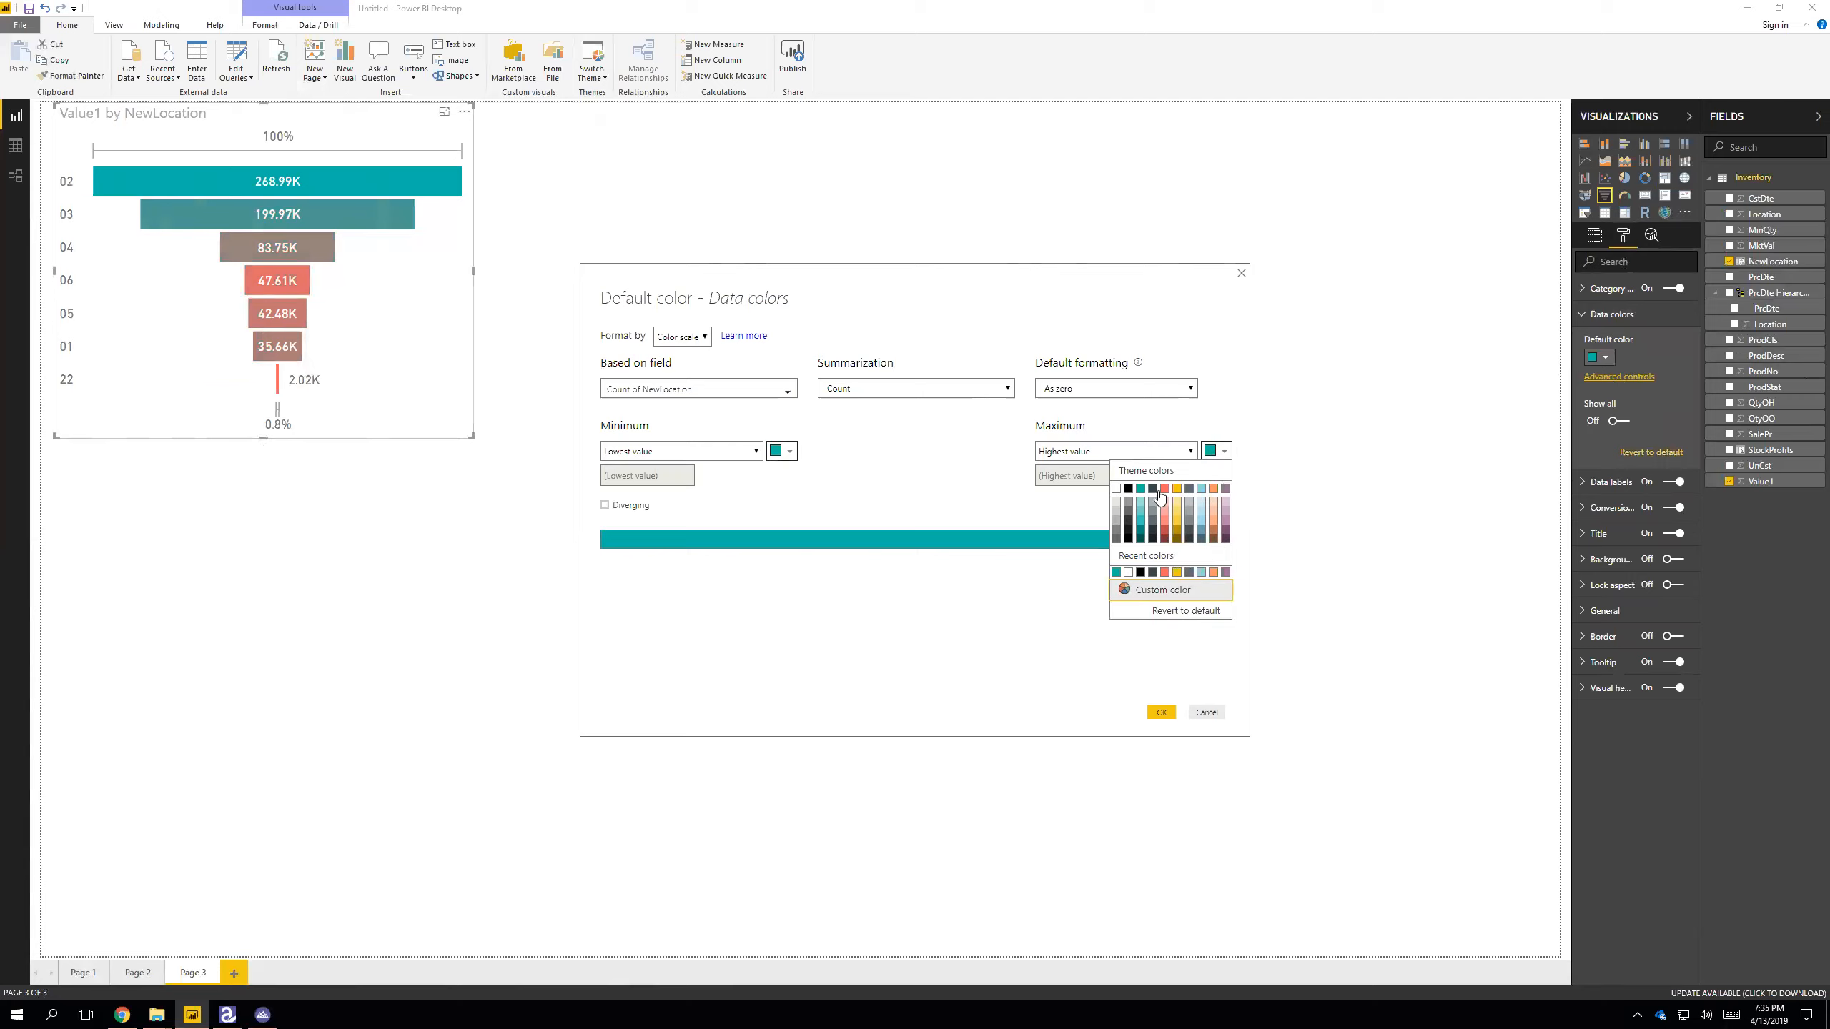
{"action": "left_click", "coordinate": [1165, 572]}
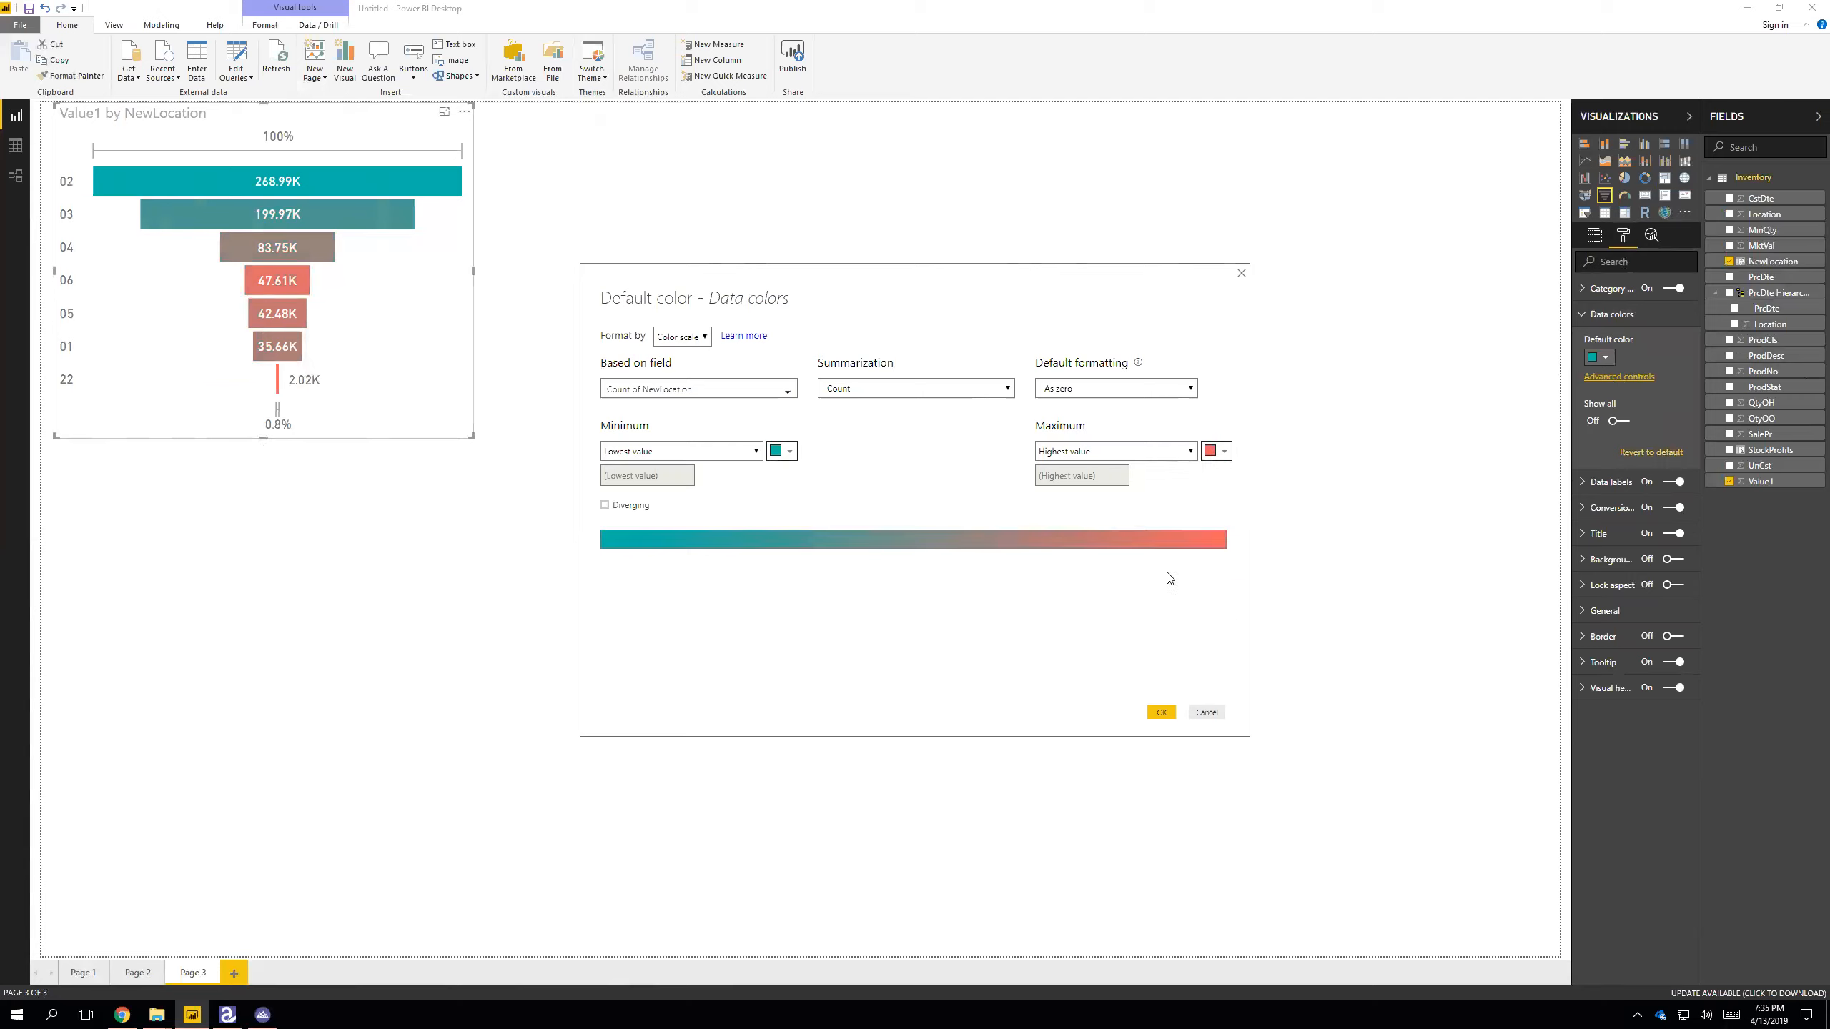
{"action": "left_click", "coordinate": [1162, 712]}
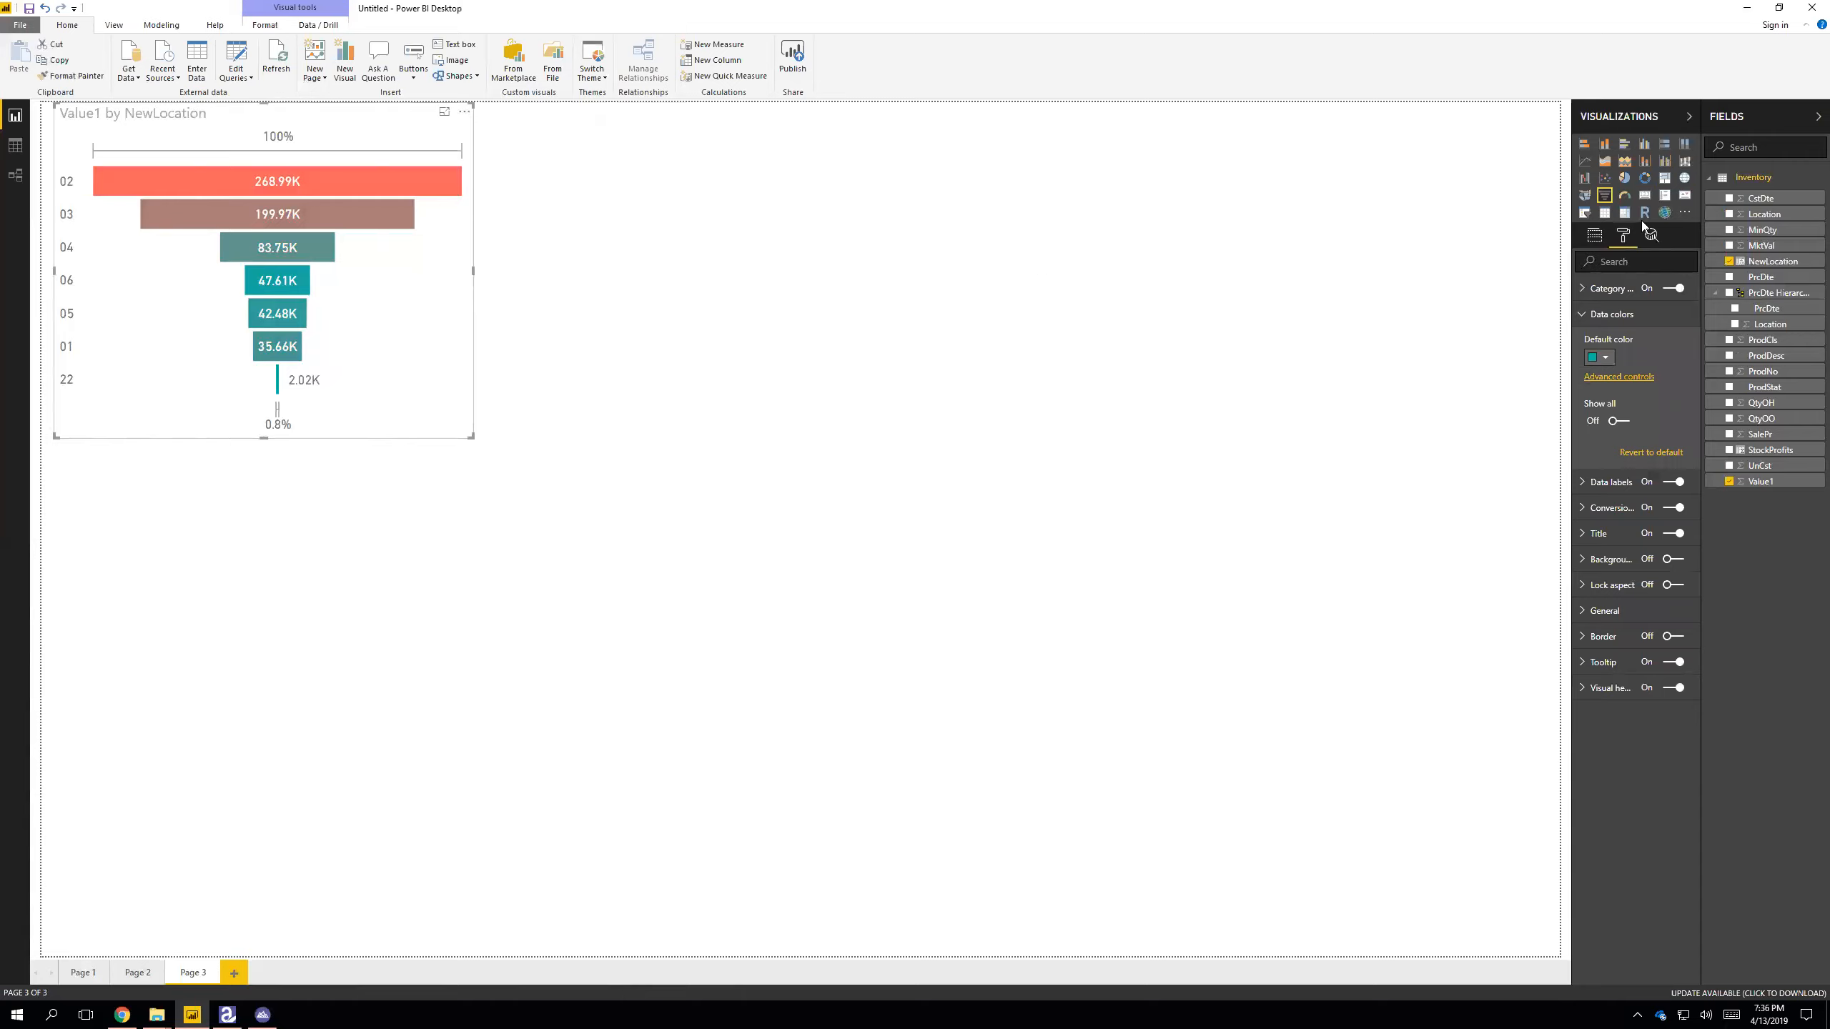
- Add a second funnel chart below the first, grouped by NewLocation with MktVal as its values
{"action": "left_click", "coordinate": [1377, 288]}
{"action": "left_click", "coordinate": [1604, 198]}
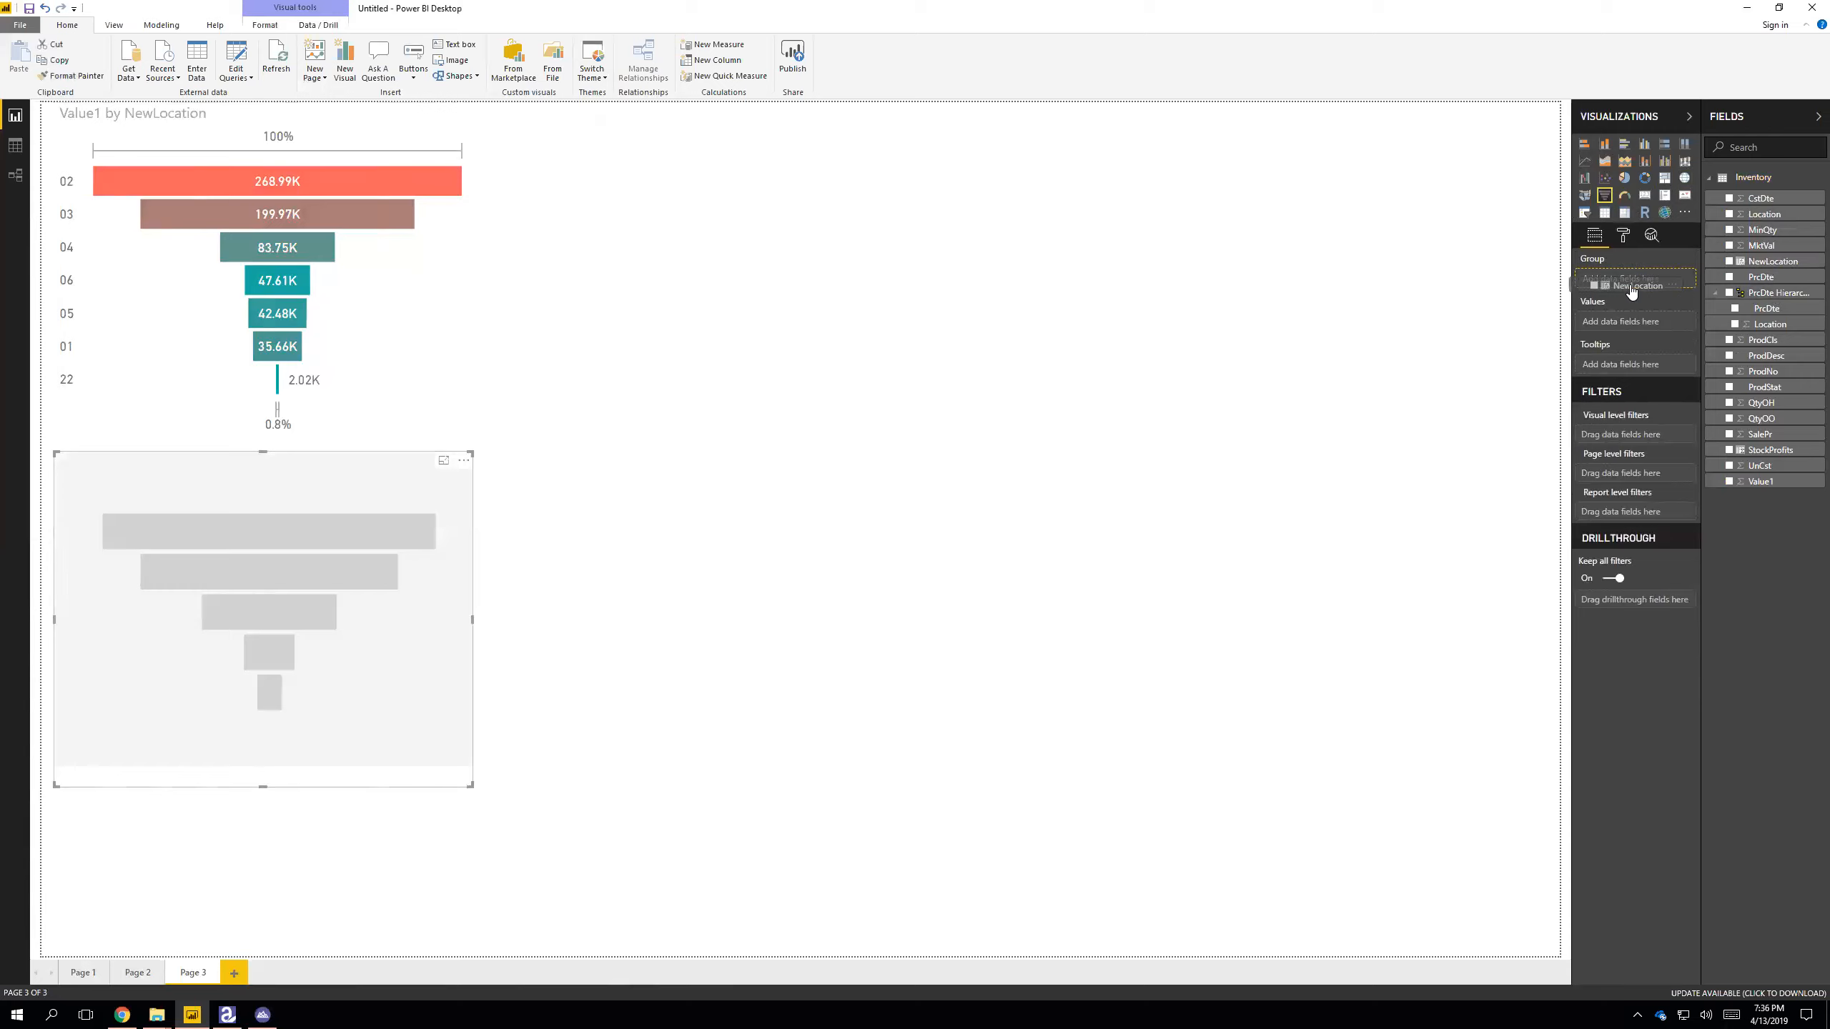
{"action": "left_click", "coordinate": [1728, 261]}
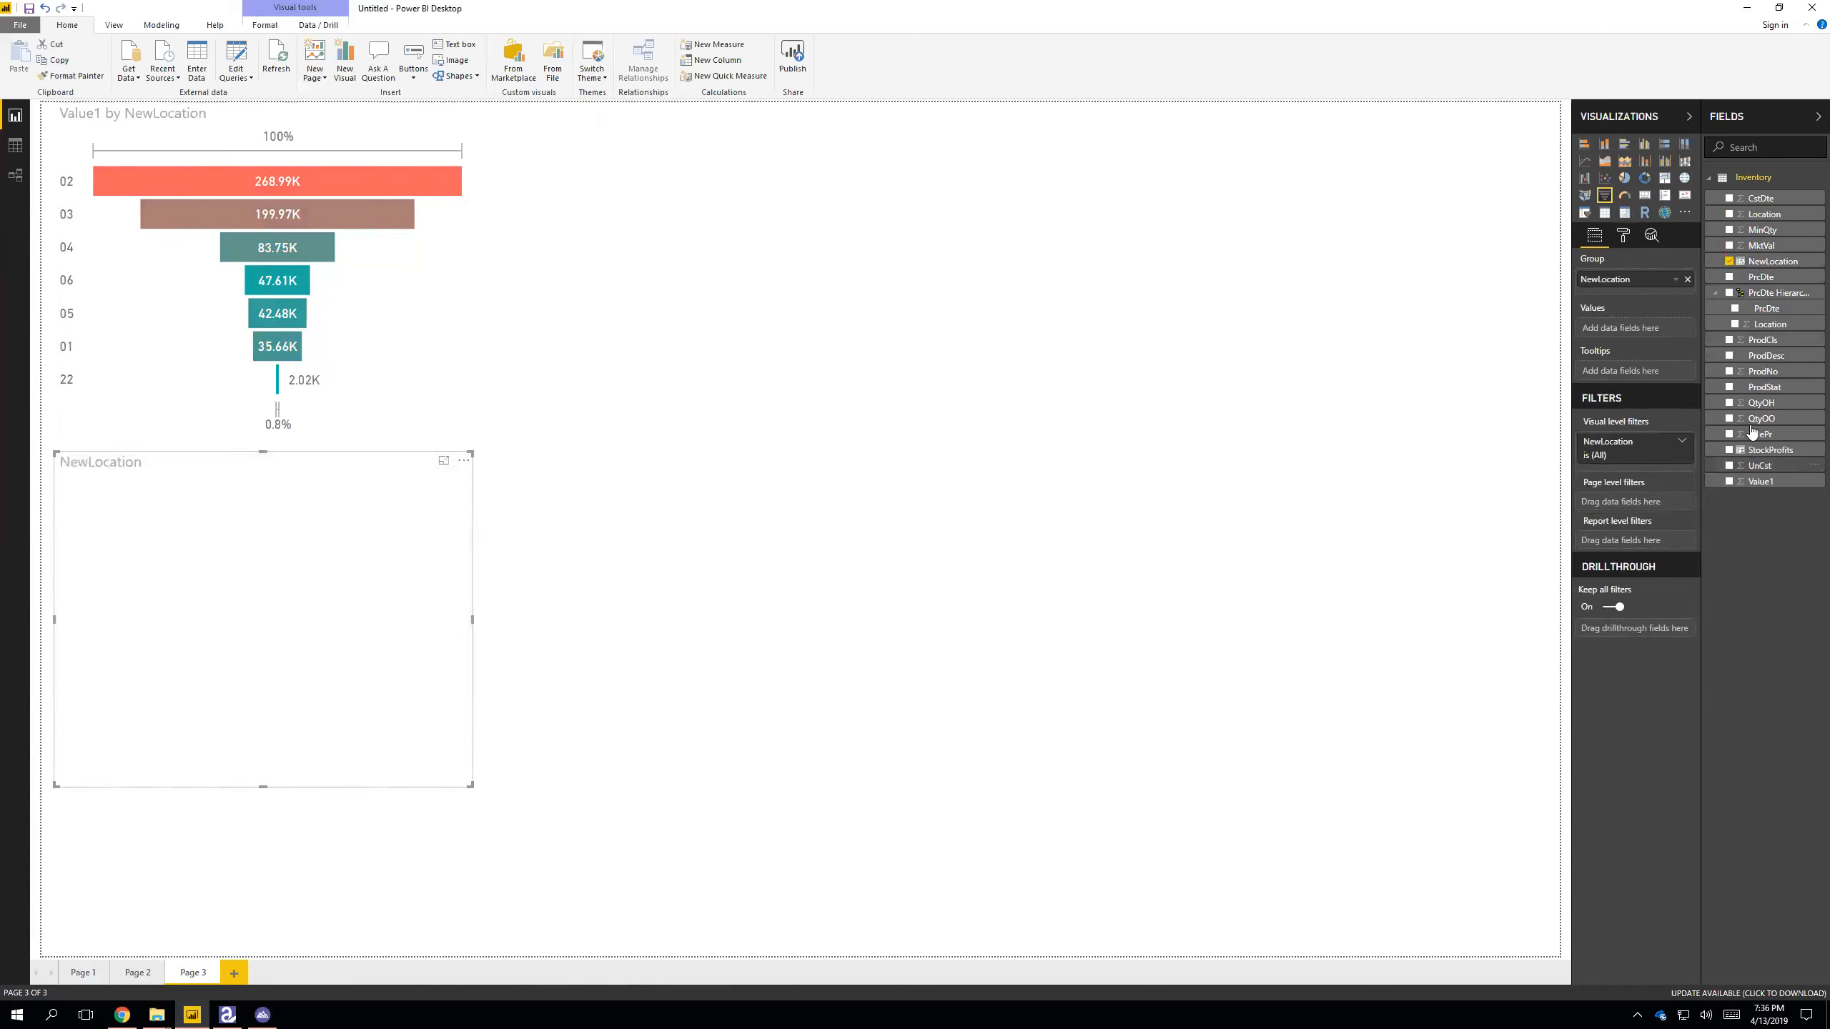
{"action": "left_click_drag", "start_coordinate": [1758, 246], "coordinate": [1575, 342]}
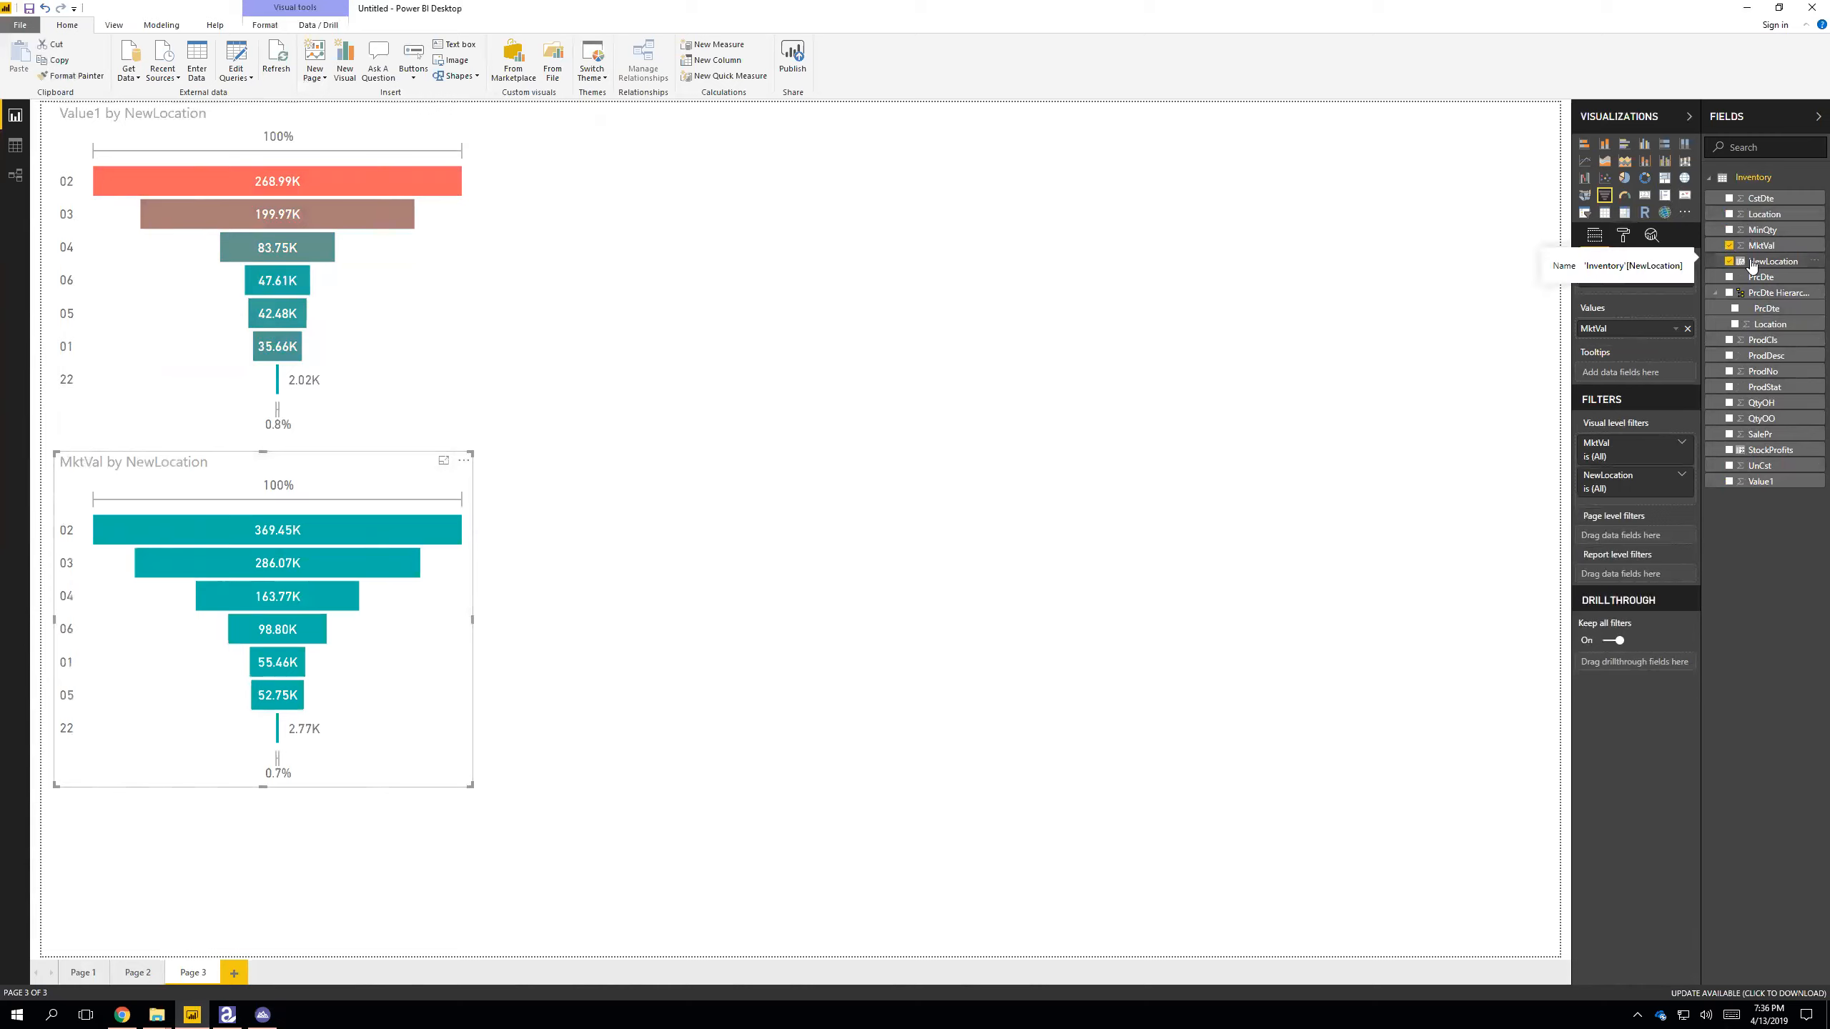
- Try the hierarchy's Location as a tooltip field on the MktVal funnel, inspect the 02 and 03 bars, and remove it
{"action": "left_click_drag", "start_coordinate": [1770, 324], "coordinate": [1631, 375]}
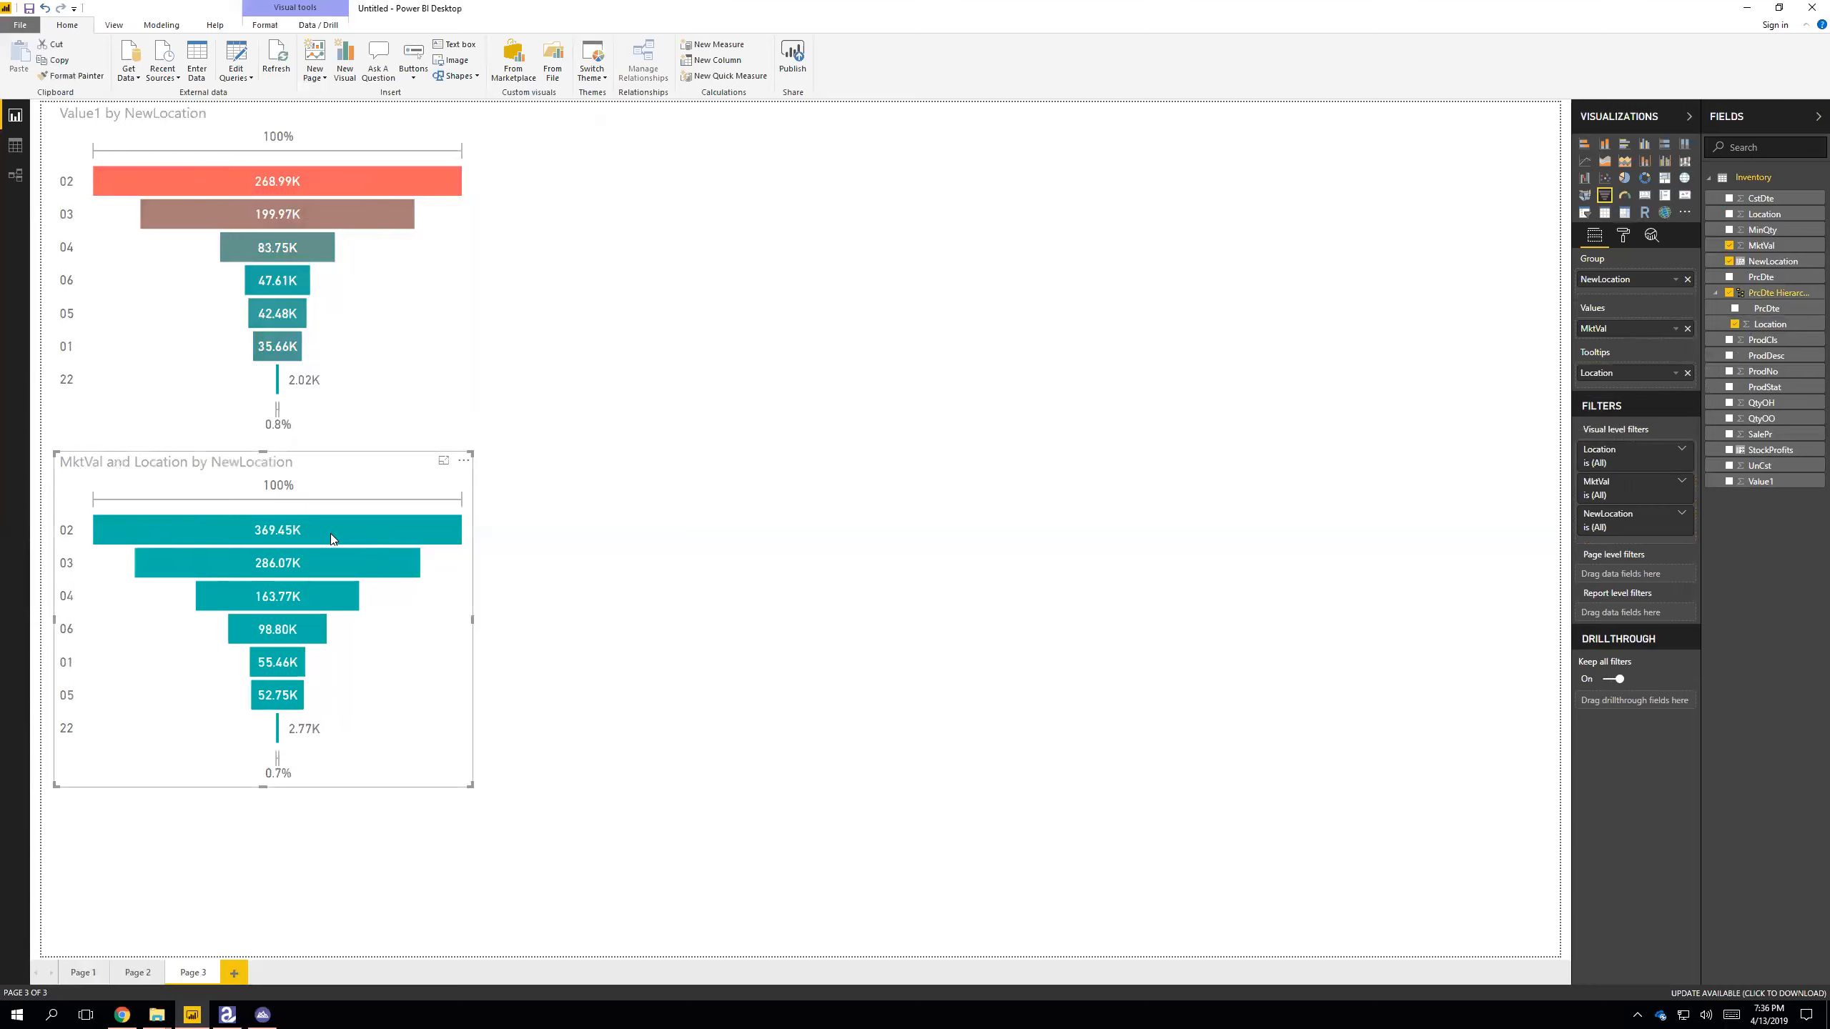
{"action": "mouse_move", "coordinate": [330, 534]}
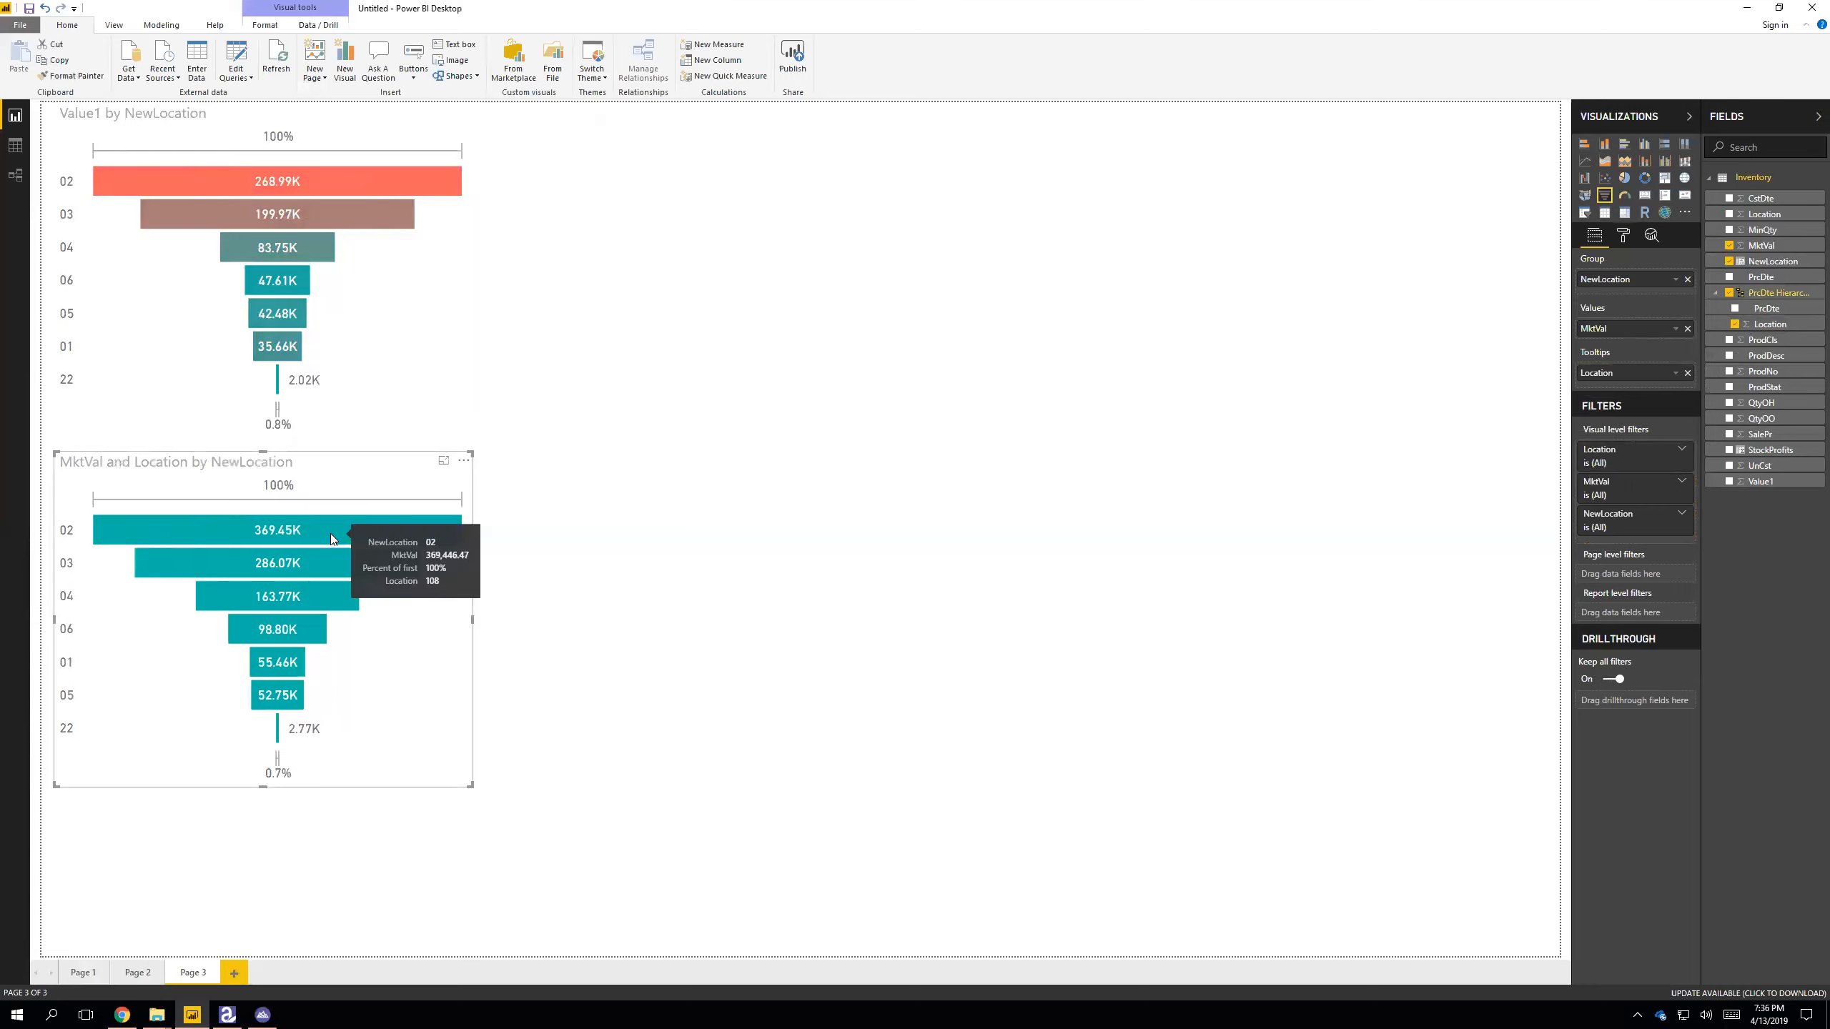
{"action": "mouse_move", "coordinate": [305, 564]}
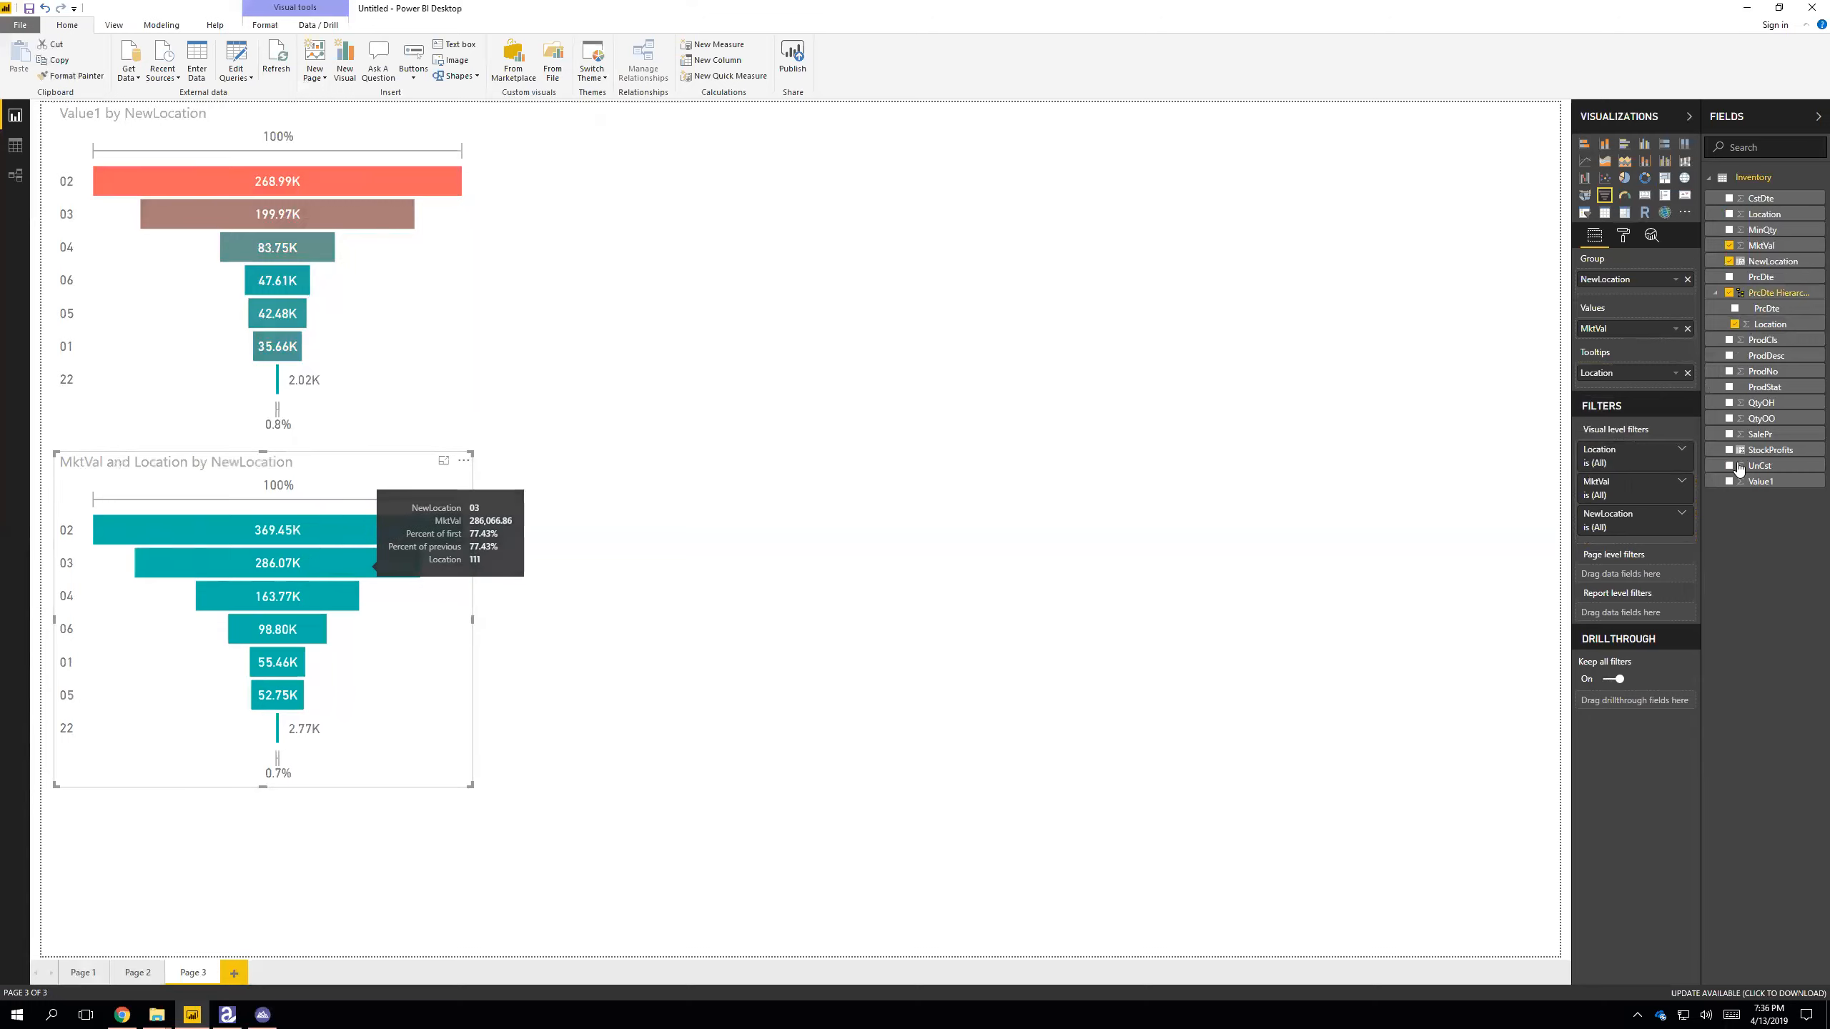
{"action": "left_click", "coordinate": [1688, 373]}
- Add NewLocation as a tooltip field on the MktVal funnel, keeping its summarization as First
{"action": "left_click_drag", "start_coordinate": [1763, 263], "coordinate": [1618, 382]}
{"action": "mouse_move", "coordinate": [415, 573]}
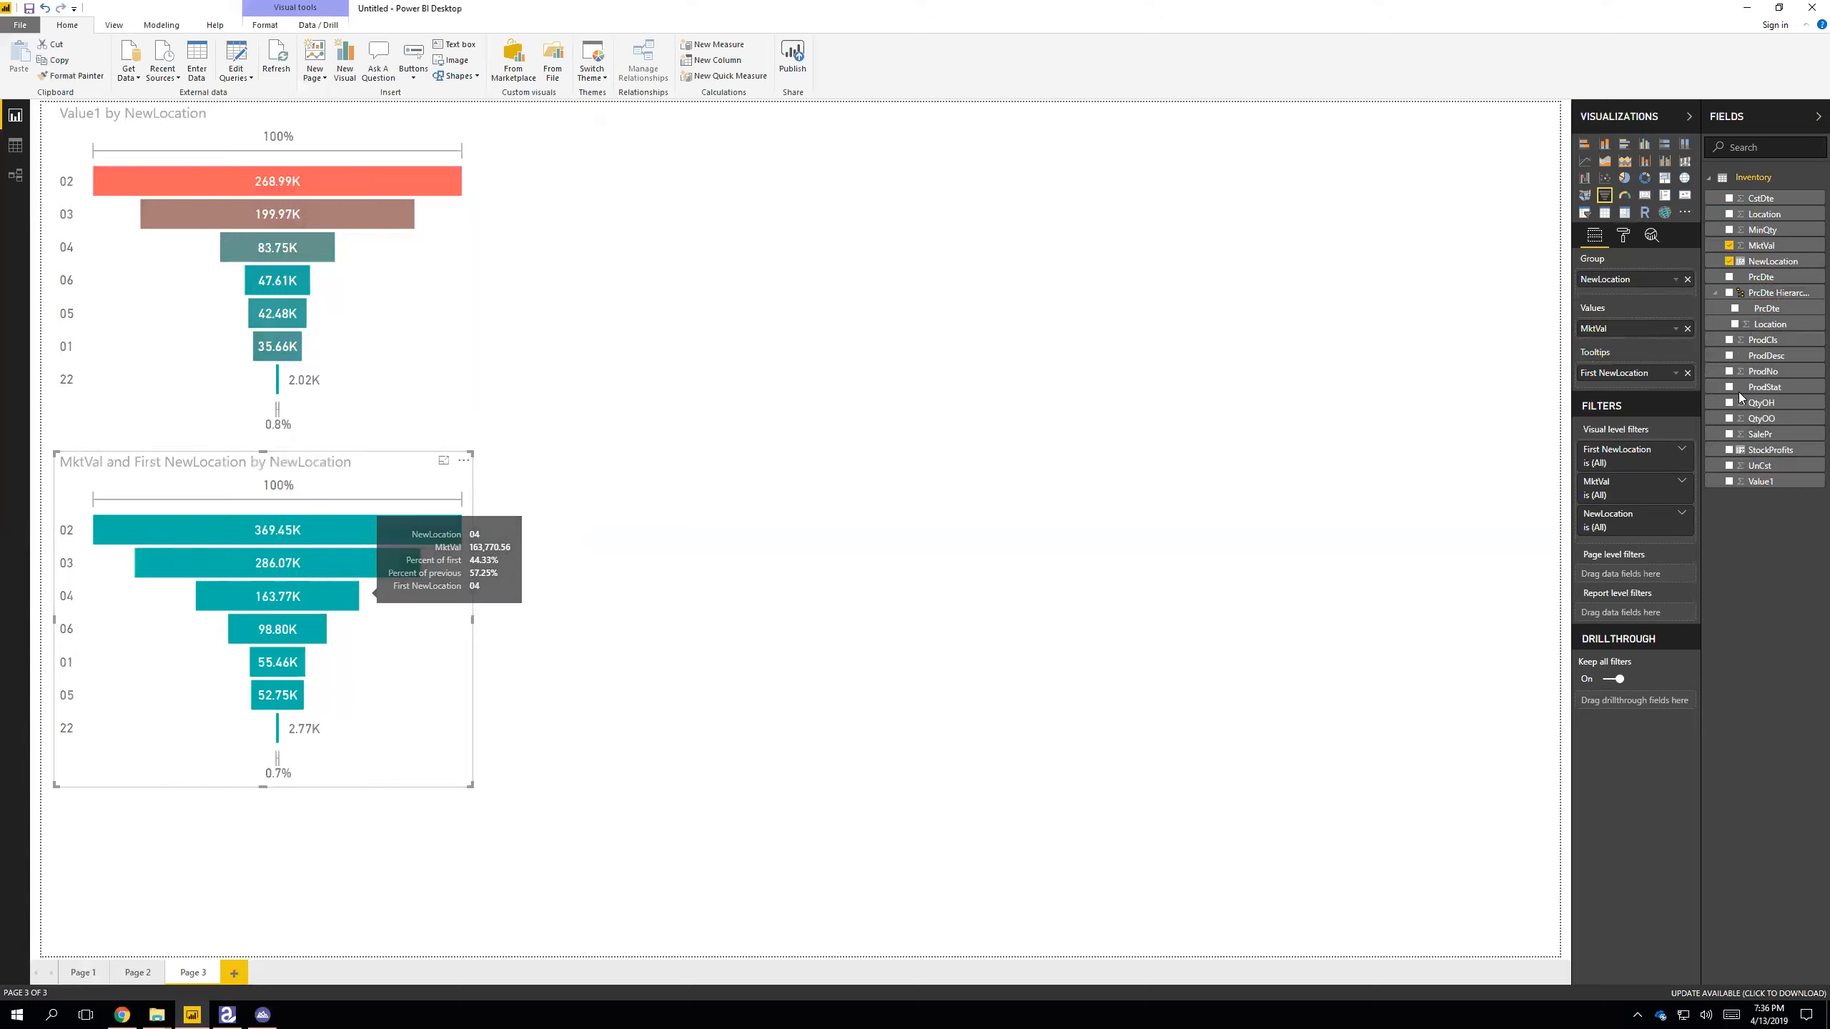
{"action": "left_click", "coordinate": [1675, 373]}
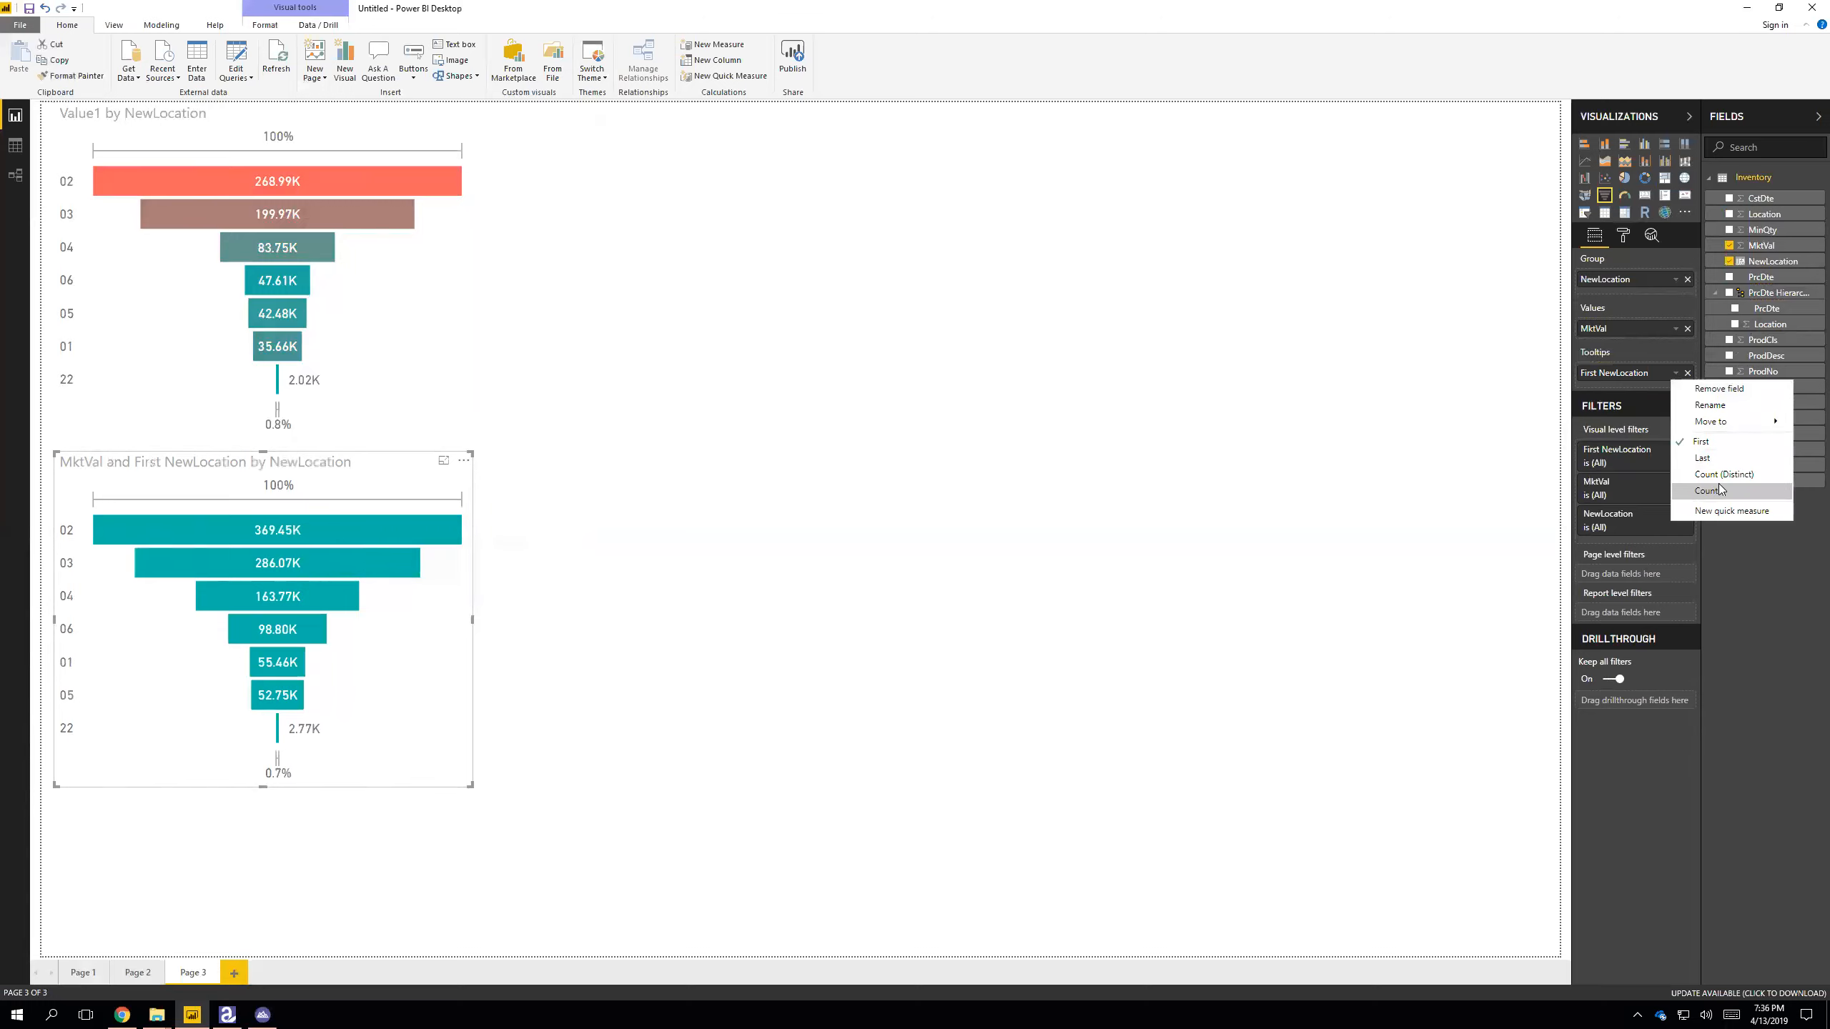
{"action": "left_click", "coordinate": [817, 456]}
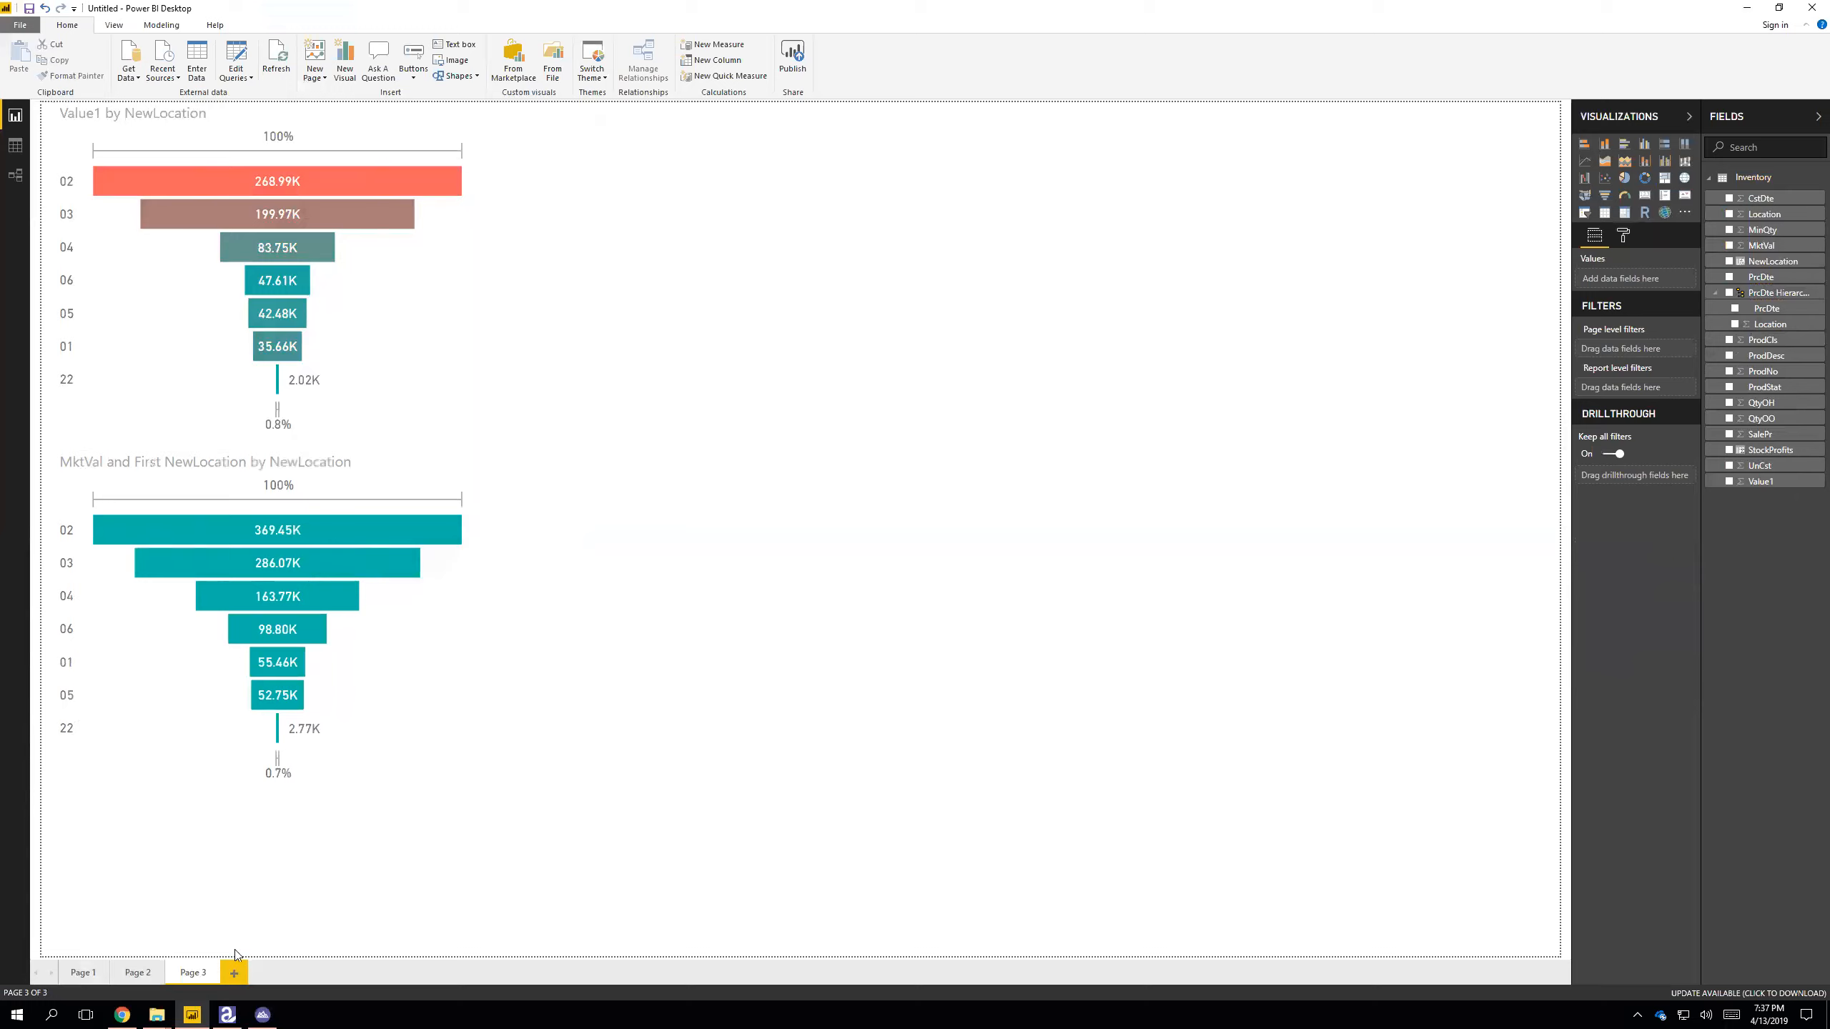
- Add a fourth report page, try a pie chart with MktVal as its details, and remove that field
{"action": "left_click", "coordinate": [235, 972]}
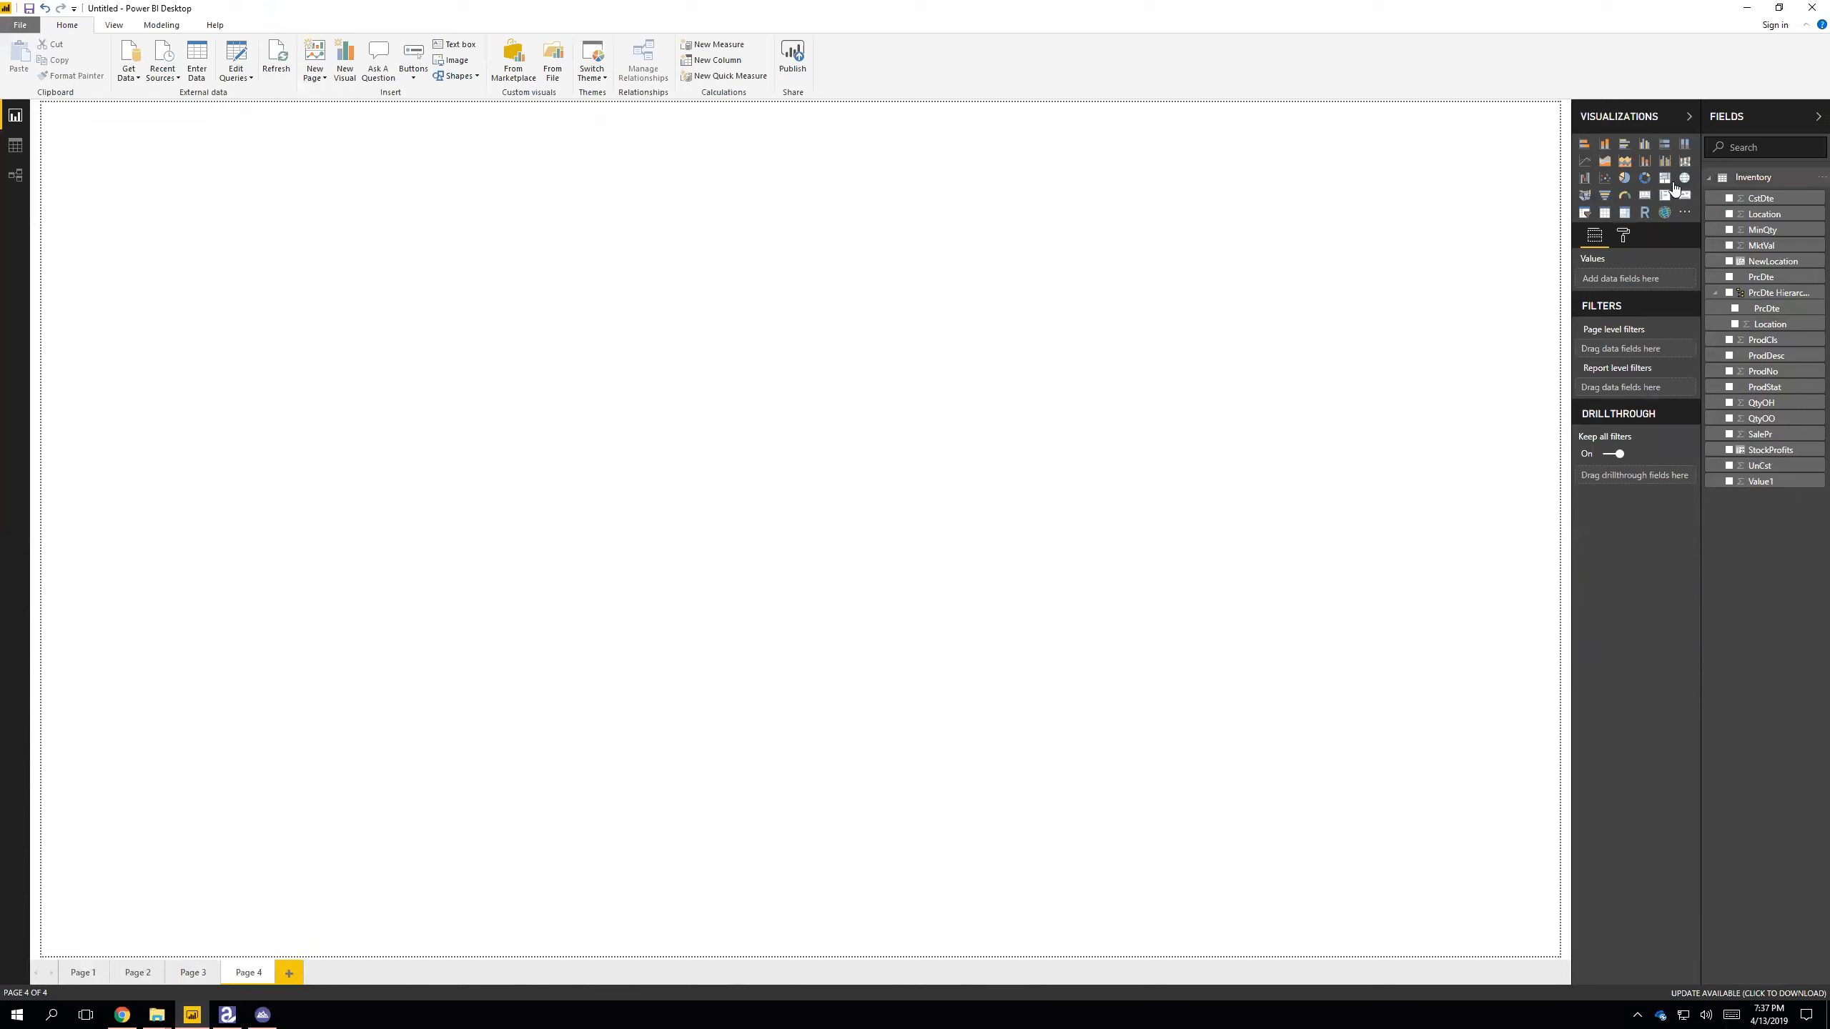
{"action": "left_click", "coordinate": [1625, 178]}
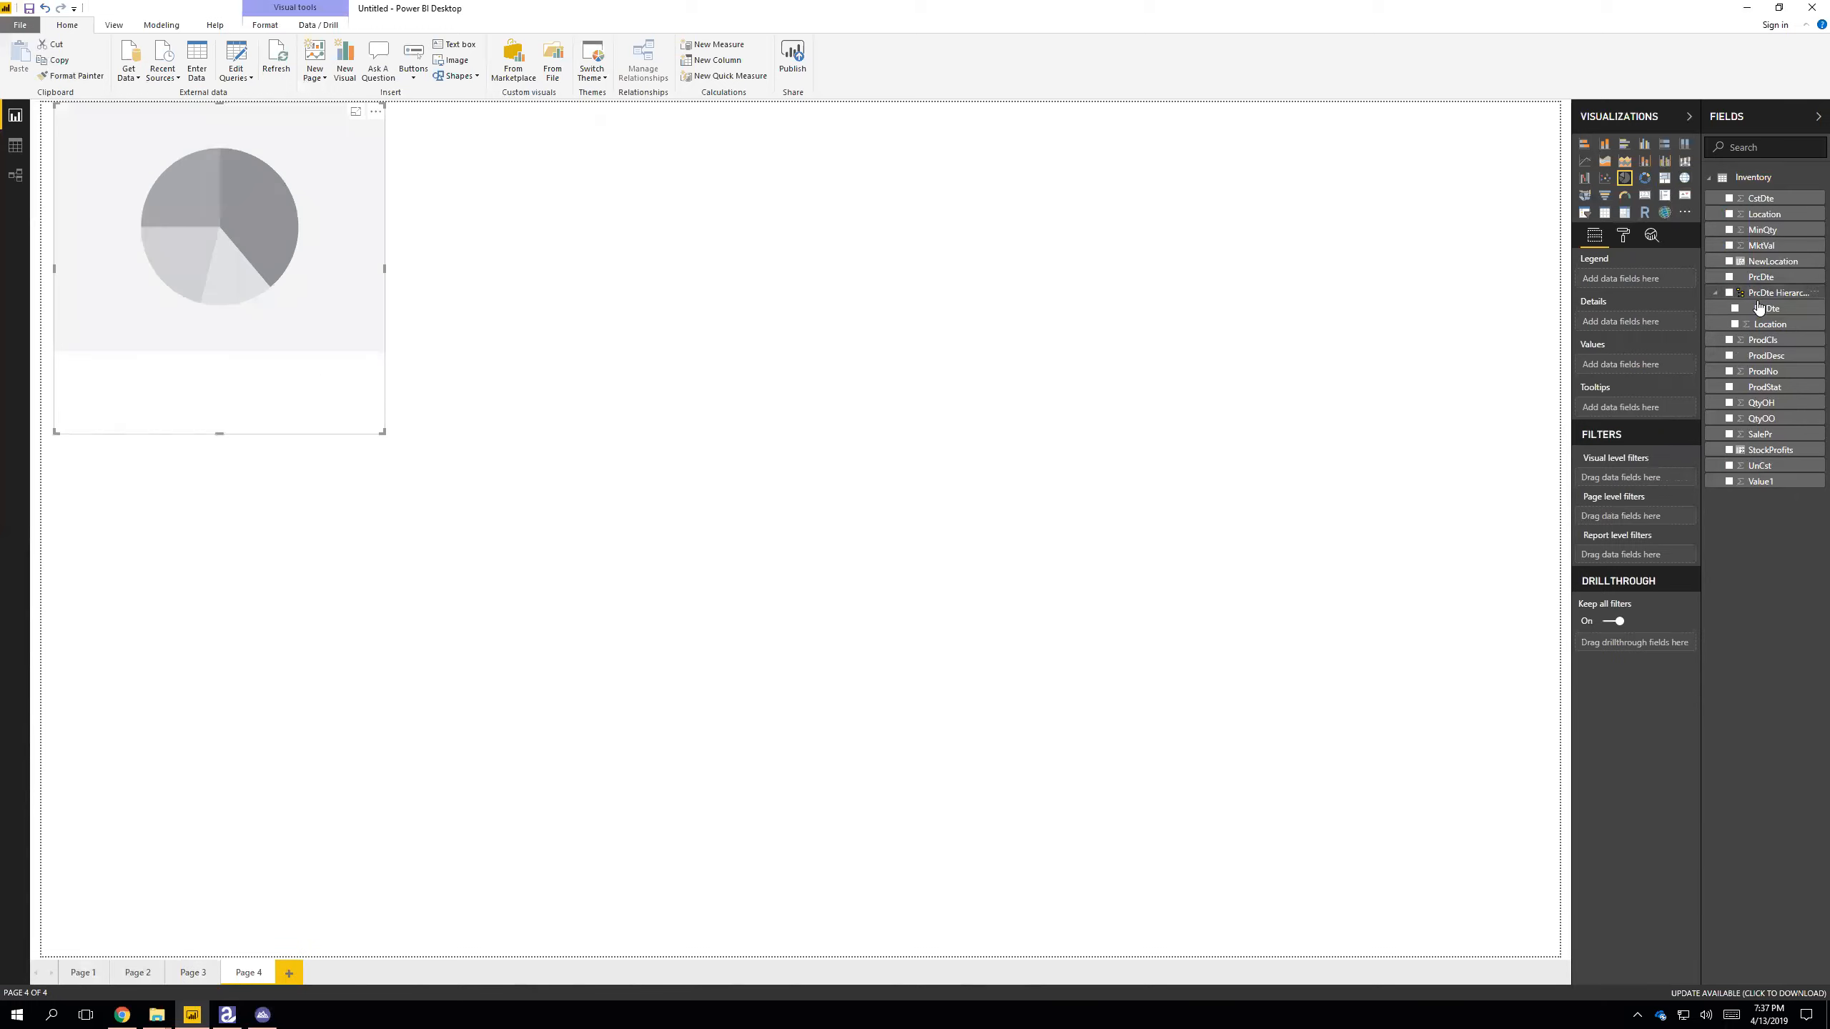
{"action": "left_click_drag", "start_coordinate": [1761, 246], "coordinate": [1629, 322]}
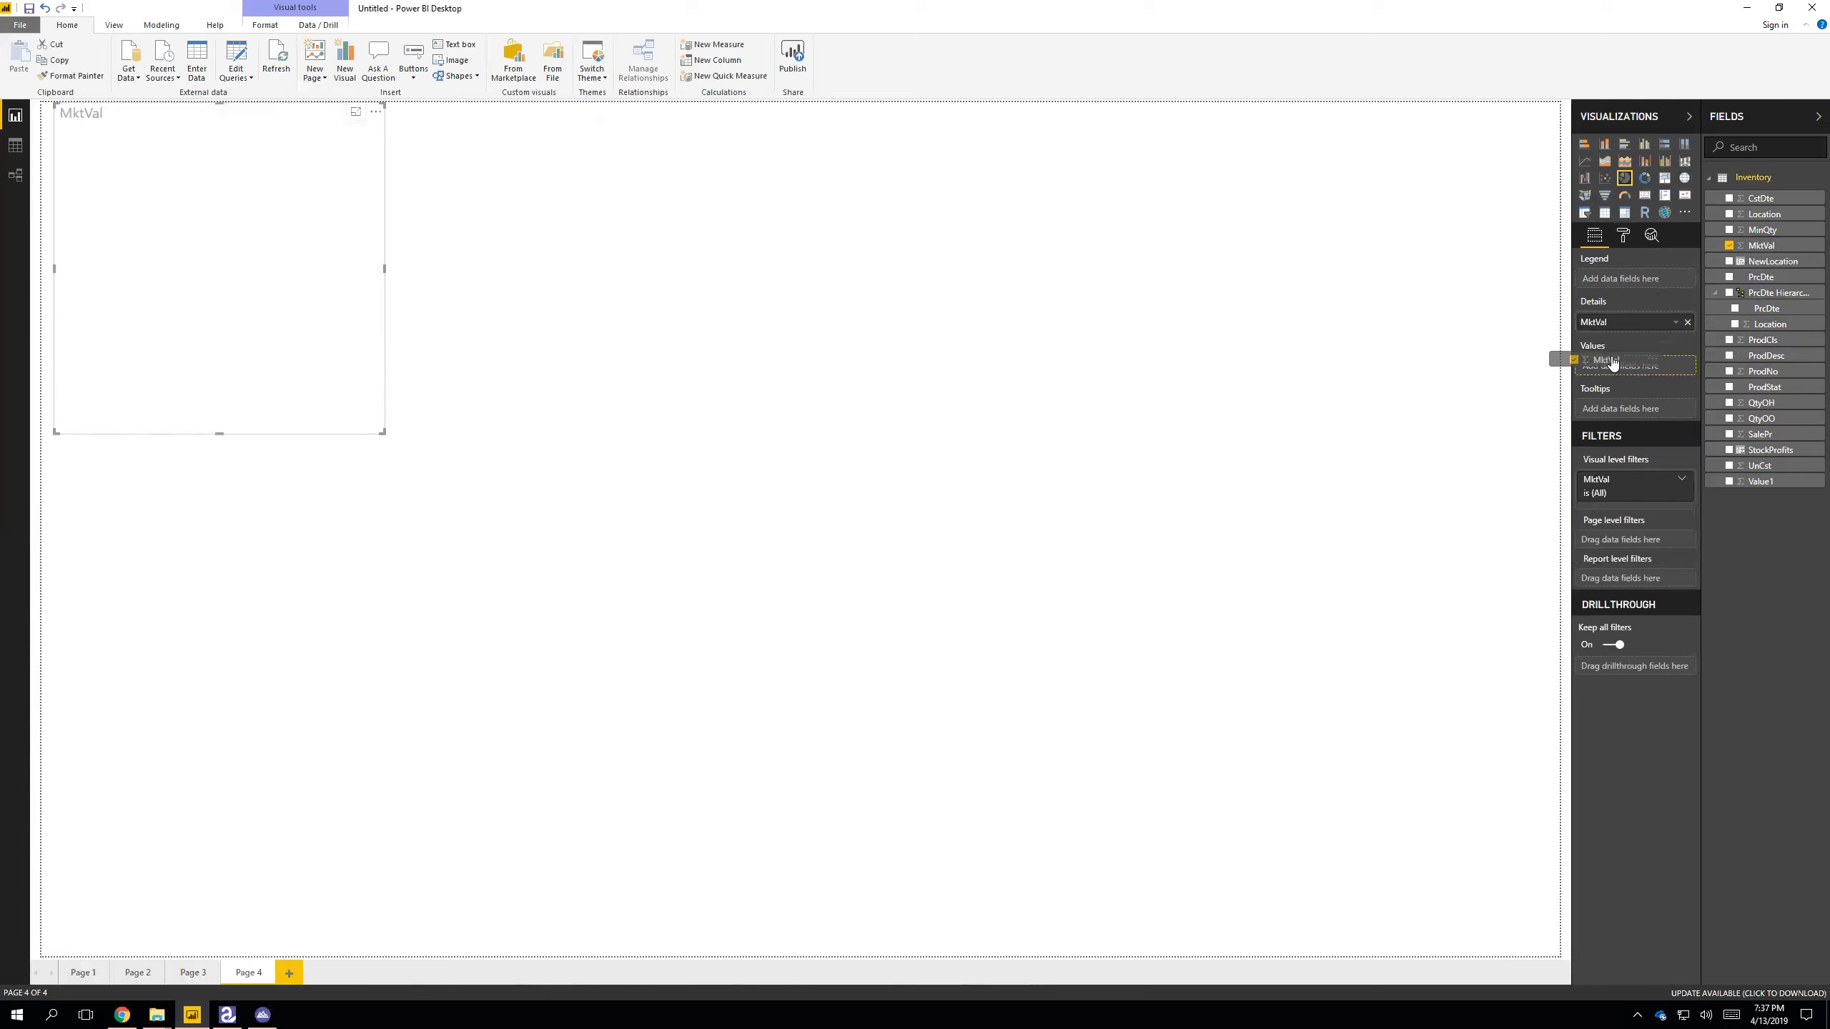
{"action": "left_click", "coordinate": [1687, 323]}
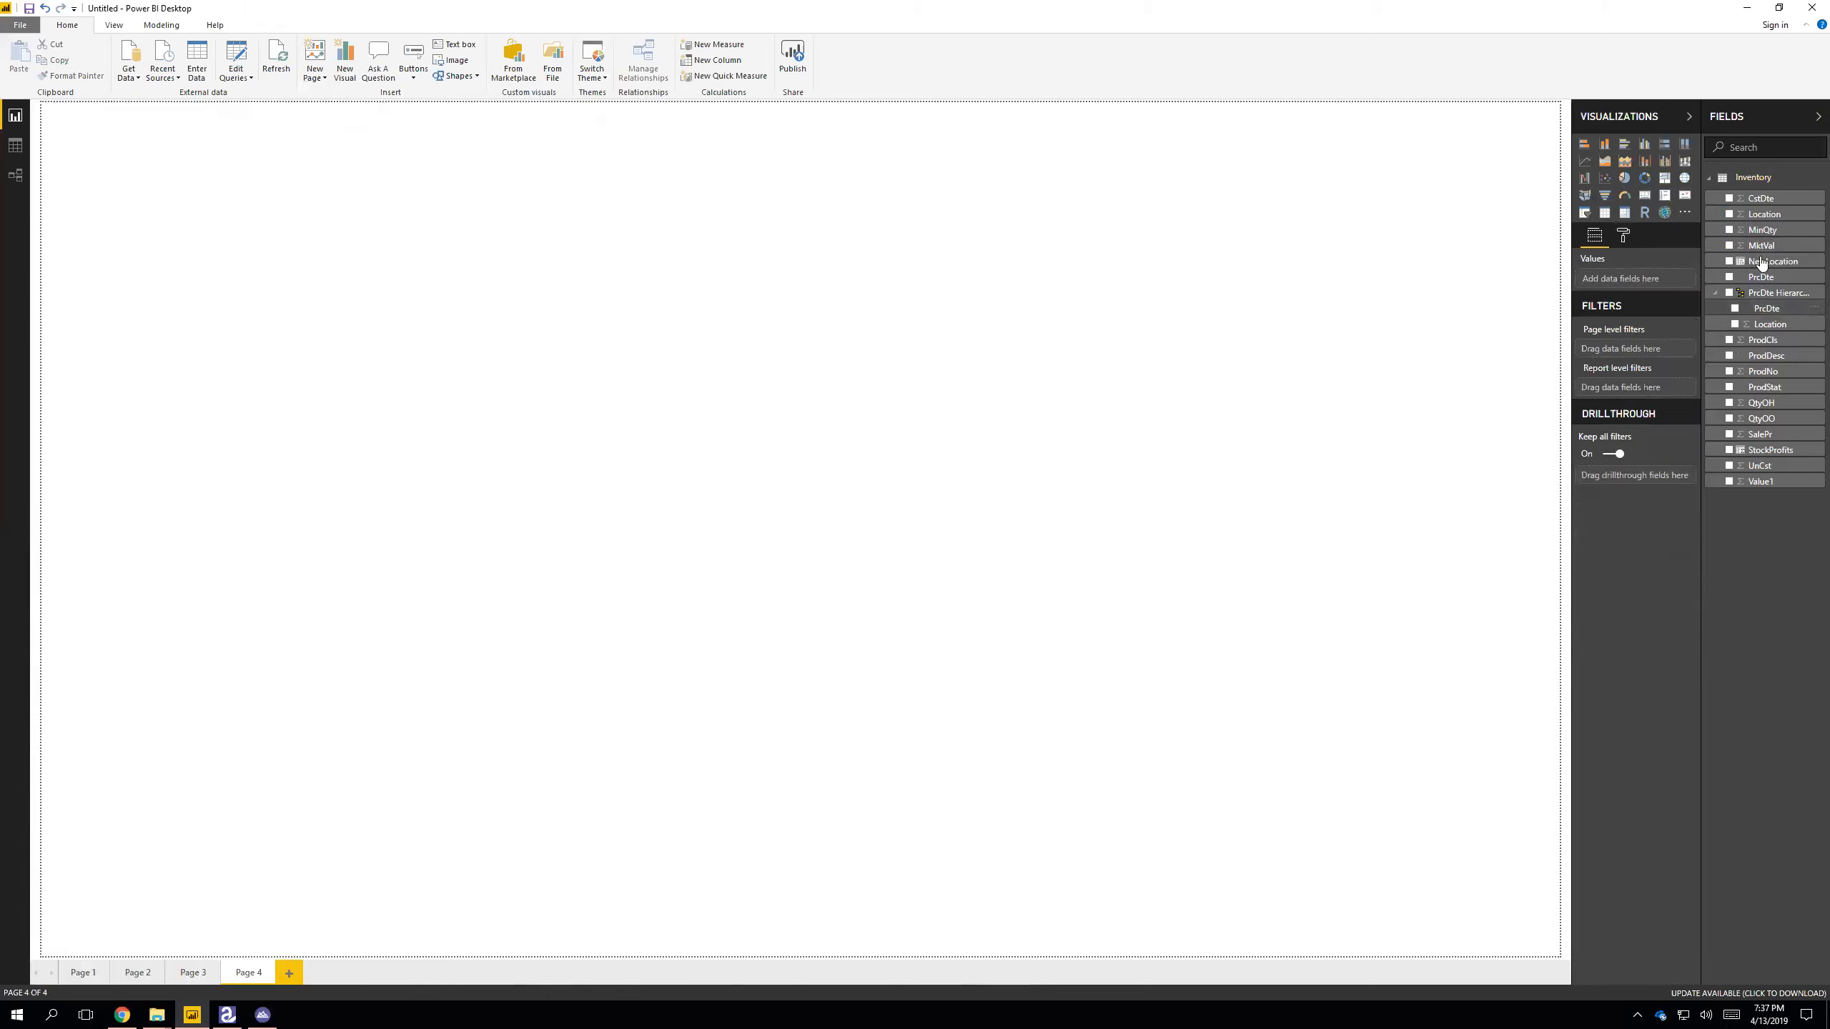
- Add a pie chart on Page 4 with MktVal as its only values field, removing the Count of NewLocation value
{"action": "left_click", "coordinate": [1625, 178]}
{"action": "left_click_drag", "start_coordinate": [1760, 270], "coordinate": [1635, 362]}
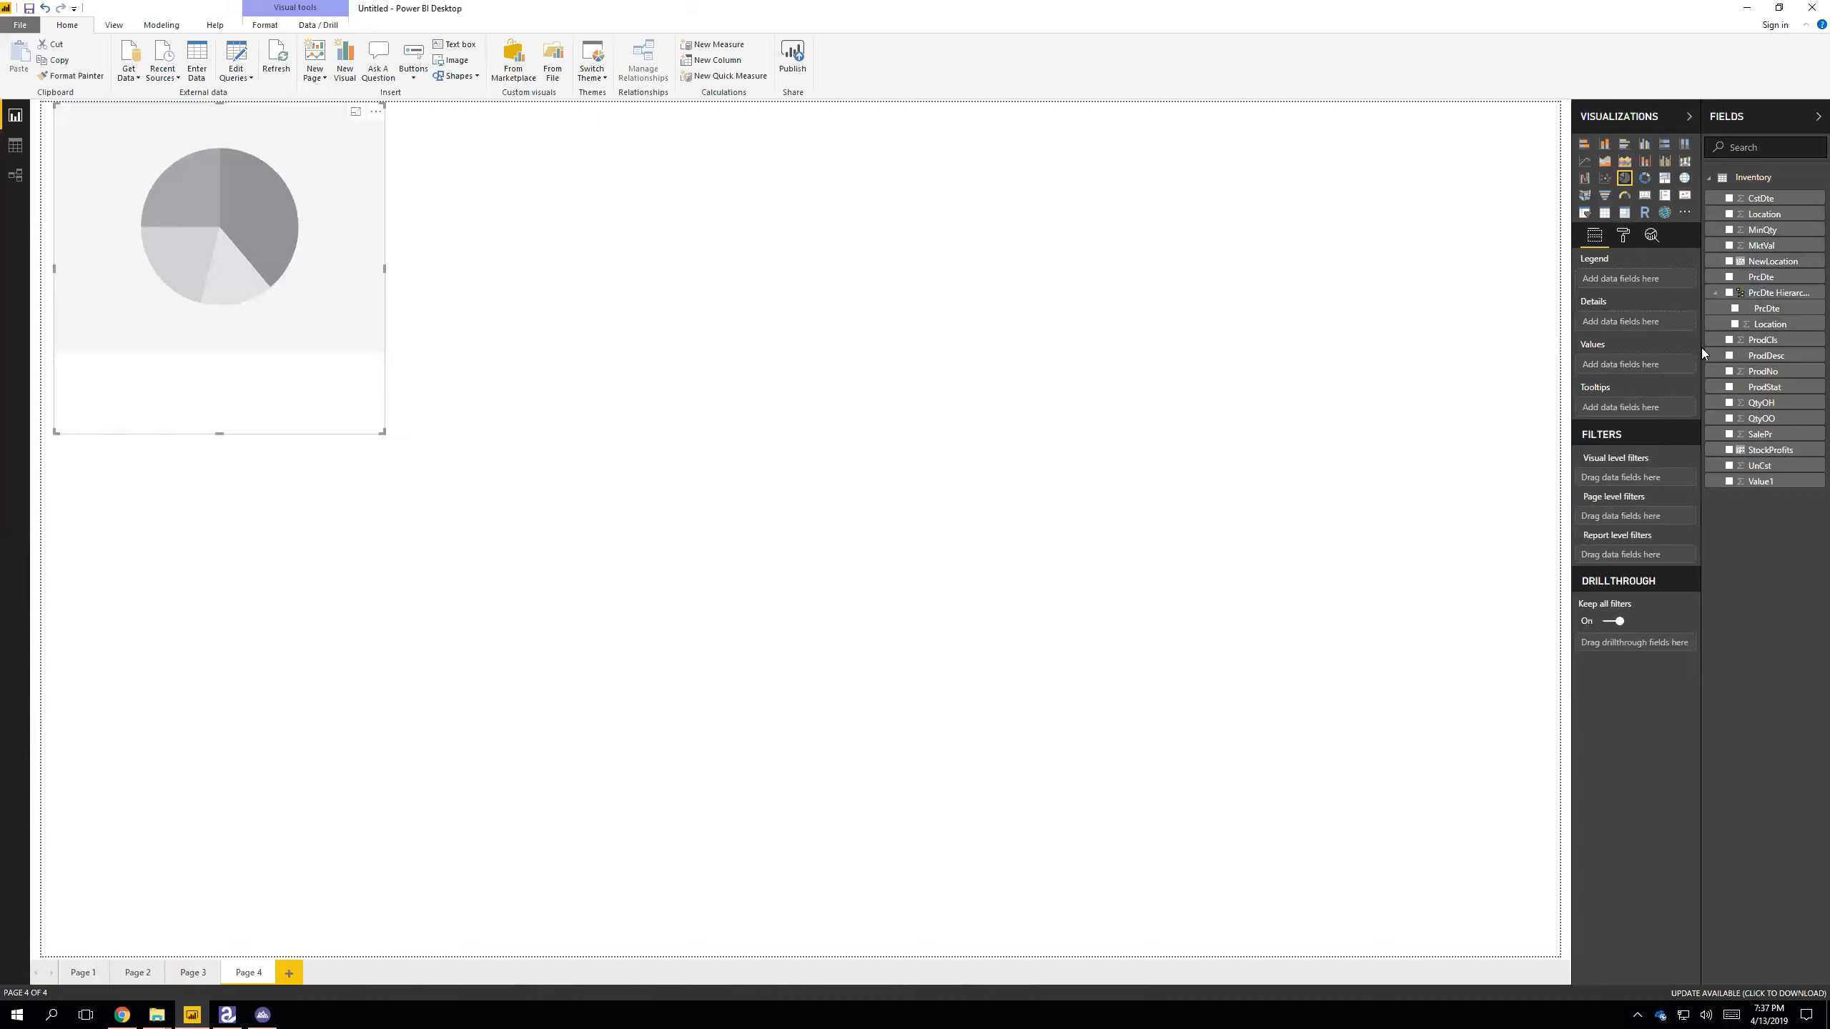
{"action": "left_click_drag", "start_coordinate": [1768, 263], "coordinate": [1612, 367]}
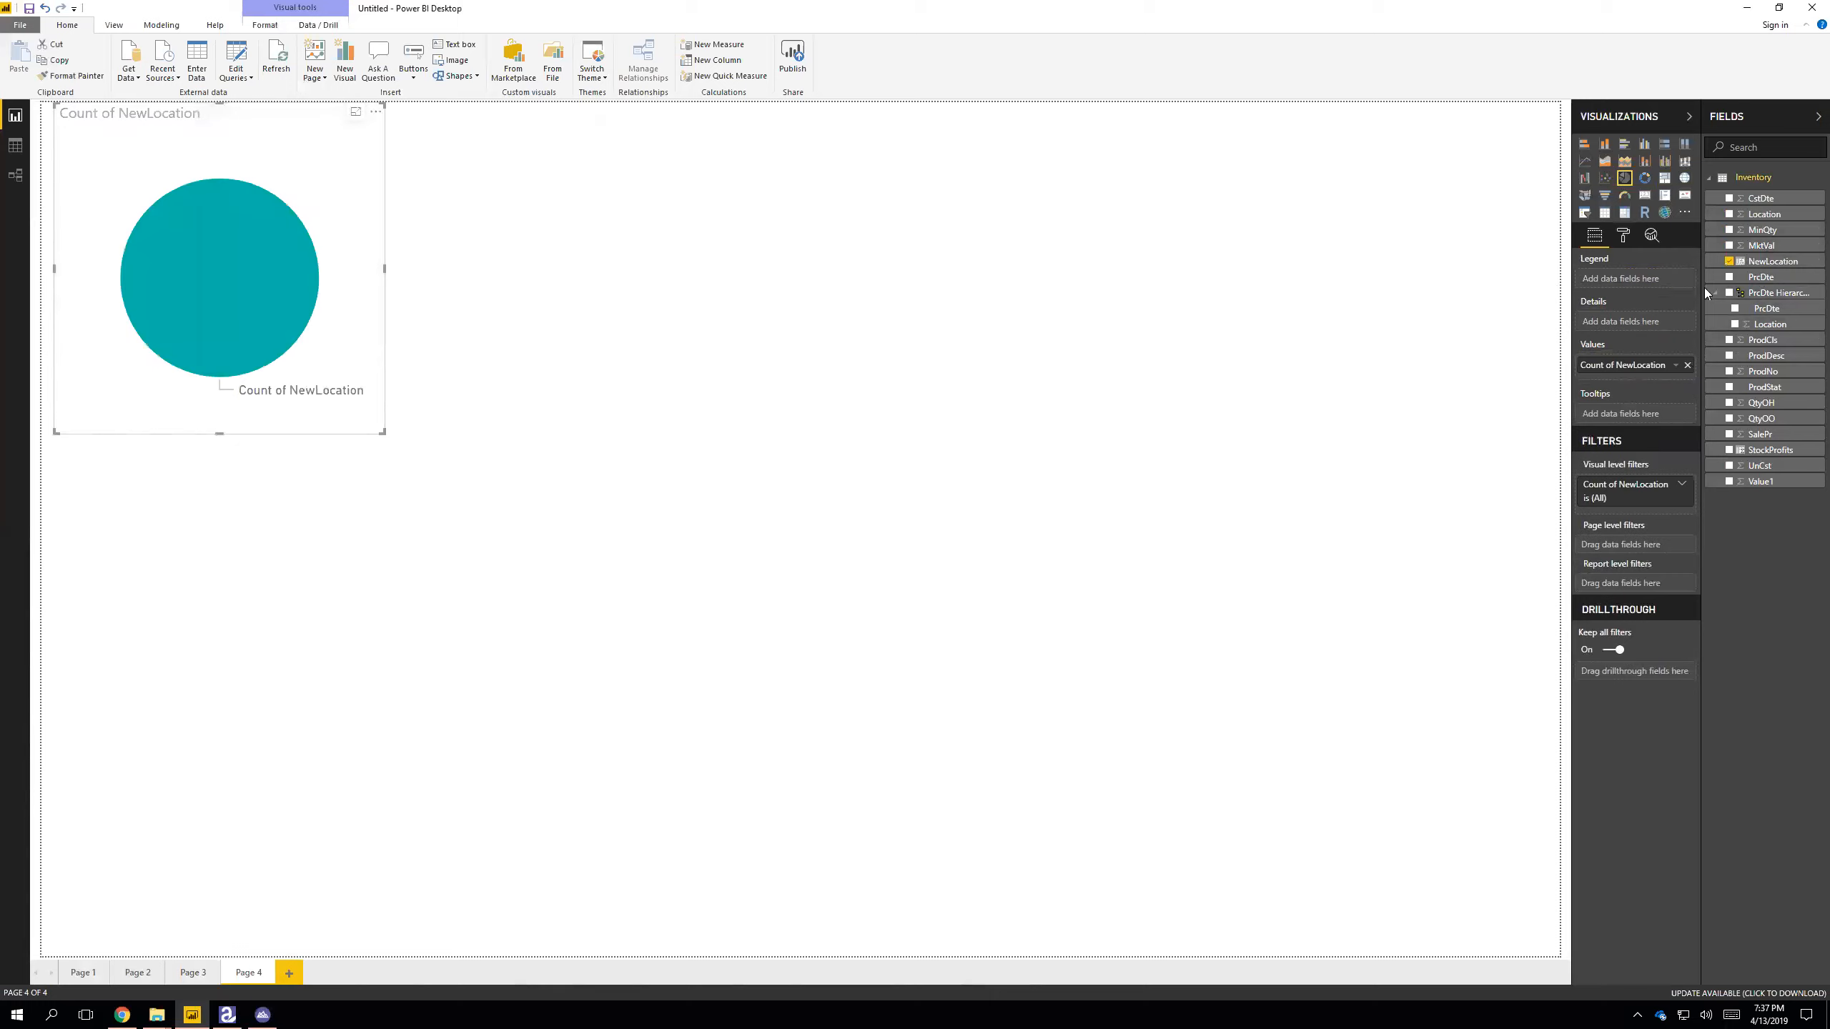
{"action": "left_click_drag", "start_coordinate": [1762, 245], "coordinate": [1634, 363]}
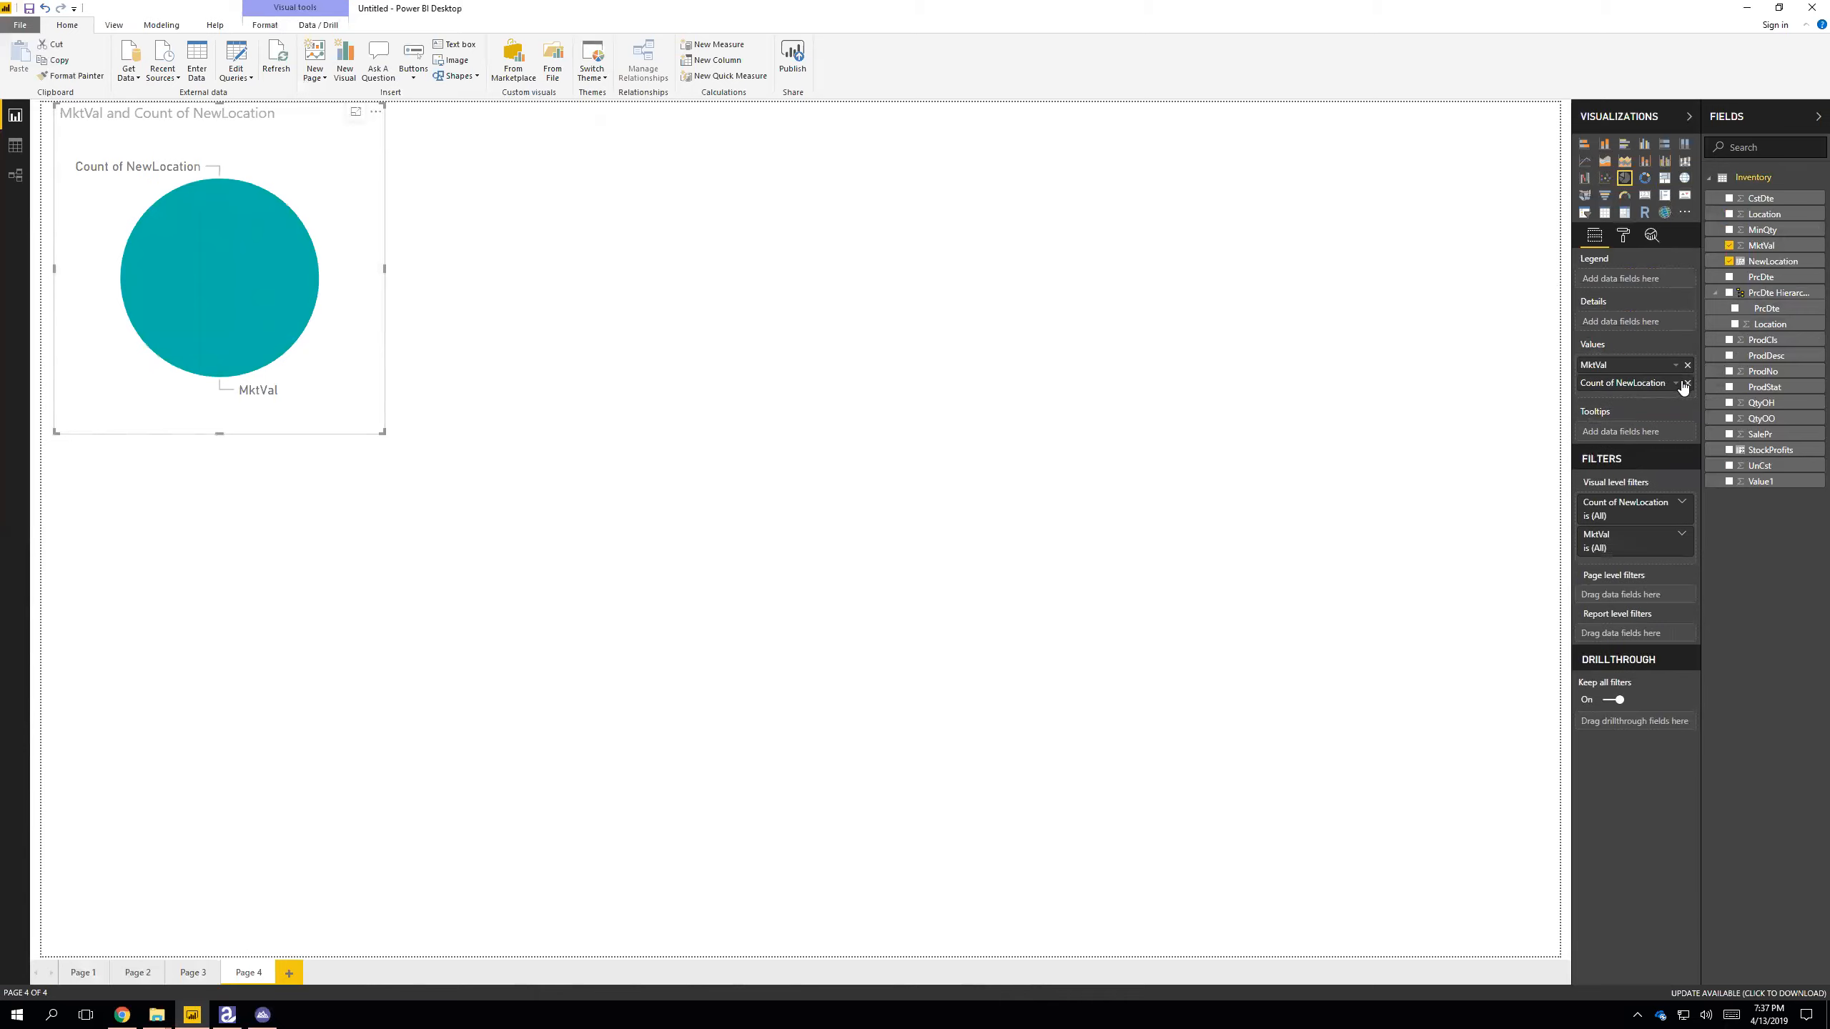
{"action": "left_click", "coordinate": [1686, 382]}
{"action": "left_click_drag", "start_coordinate": [1758, 246], "coordinate": [1661, 322]}
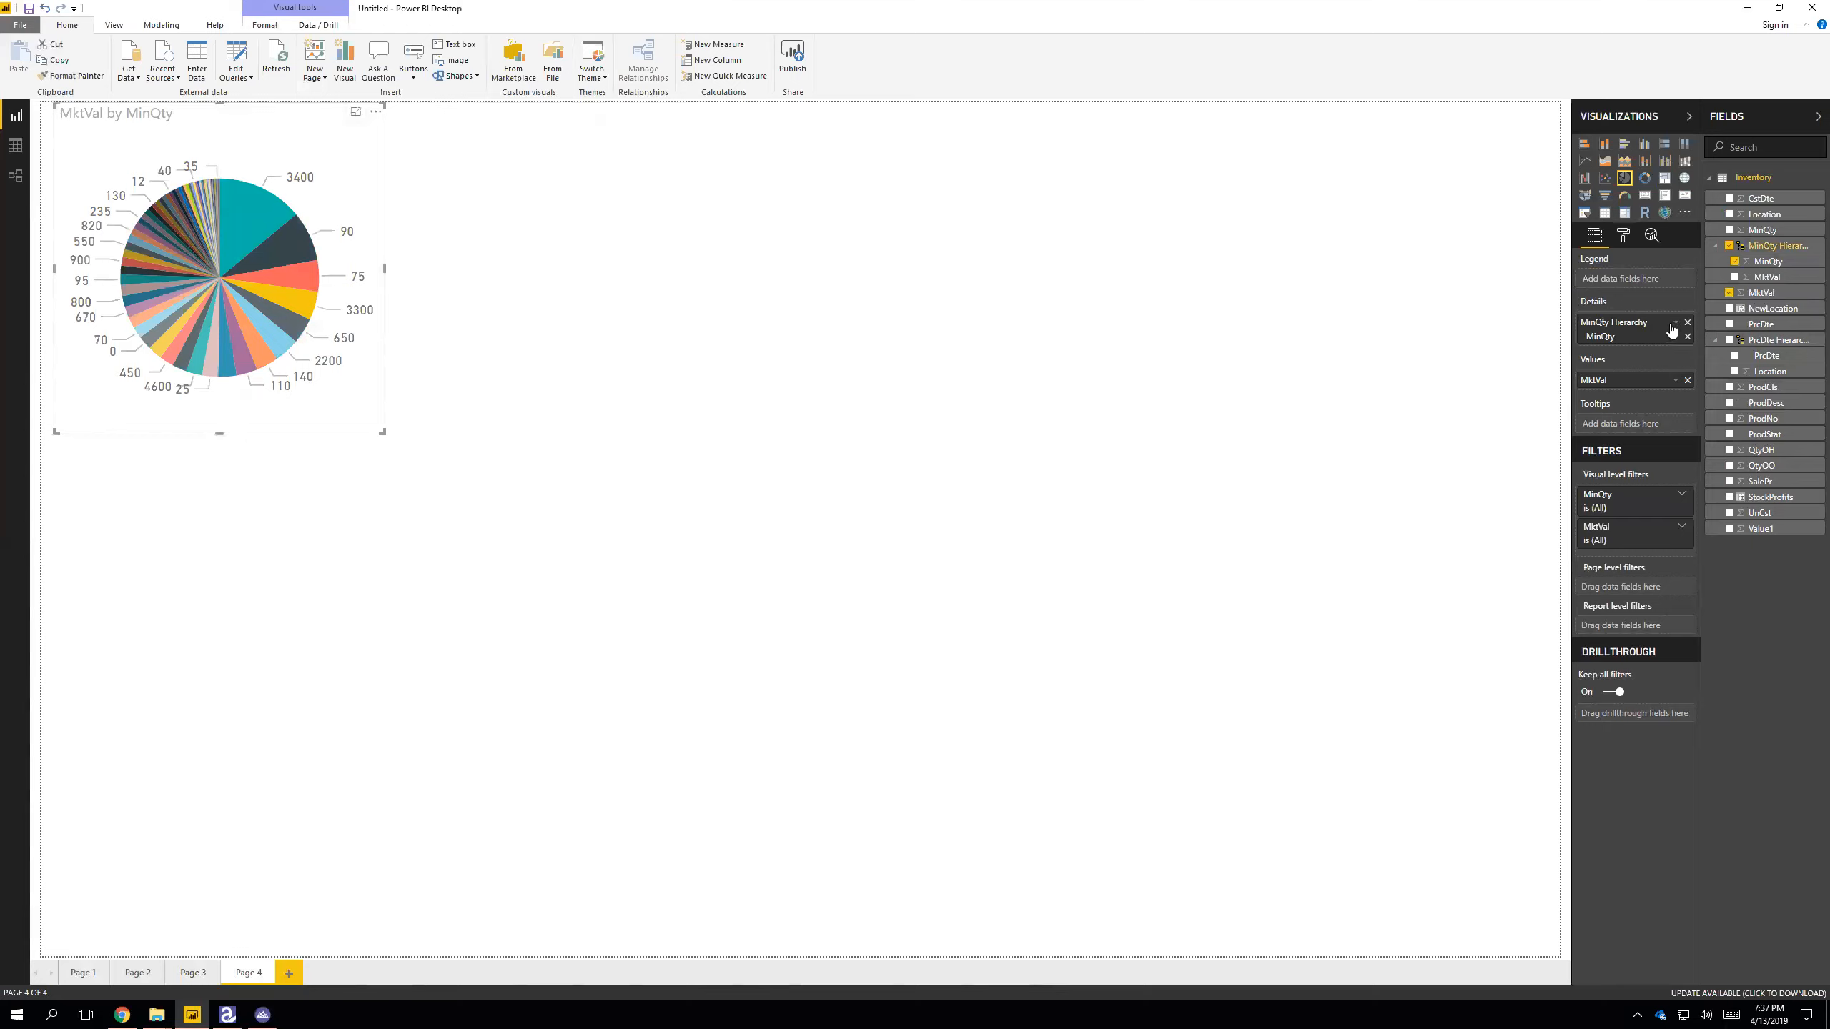
{"action": "left_click", "coordinate": [1674, 326]}
{"action": "mouse_move", "coordinate": [1715, 354]}
{"action": "left_click", "coordinate": [1615, 332]}
{"action": "left_click", "coordinate": [1687, 324]}
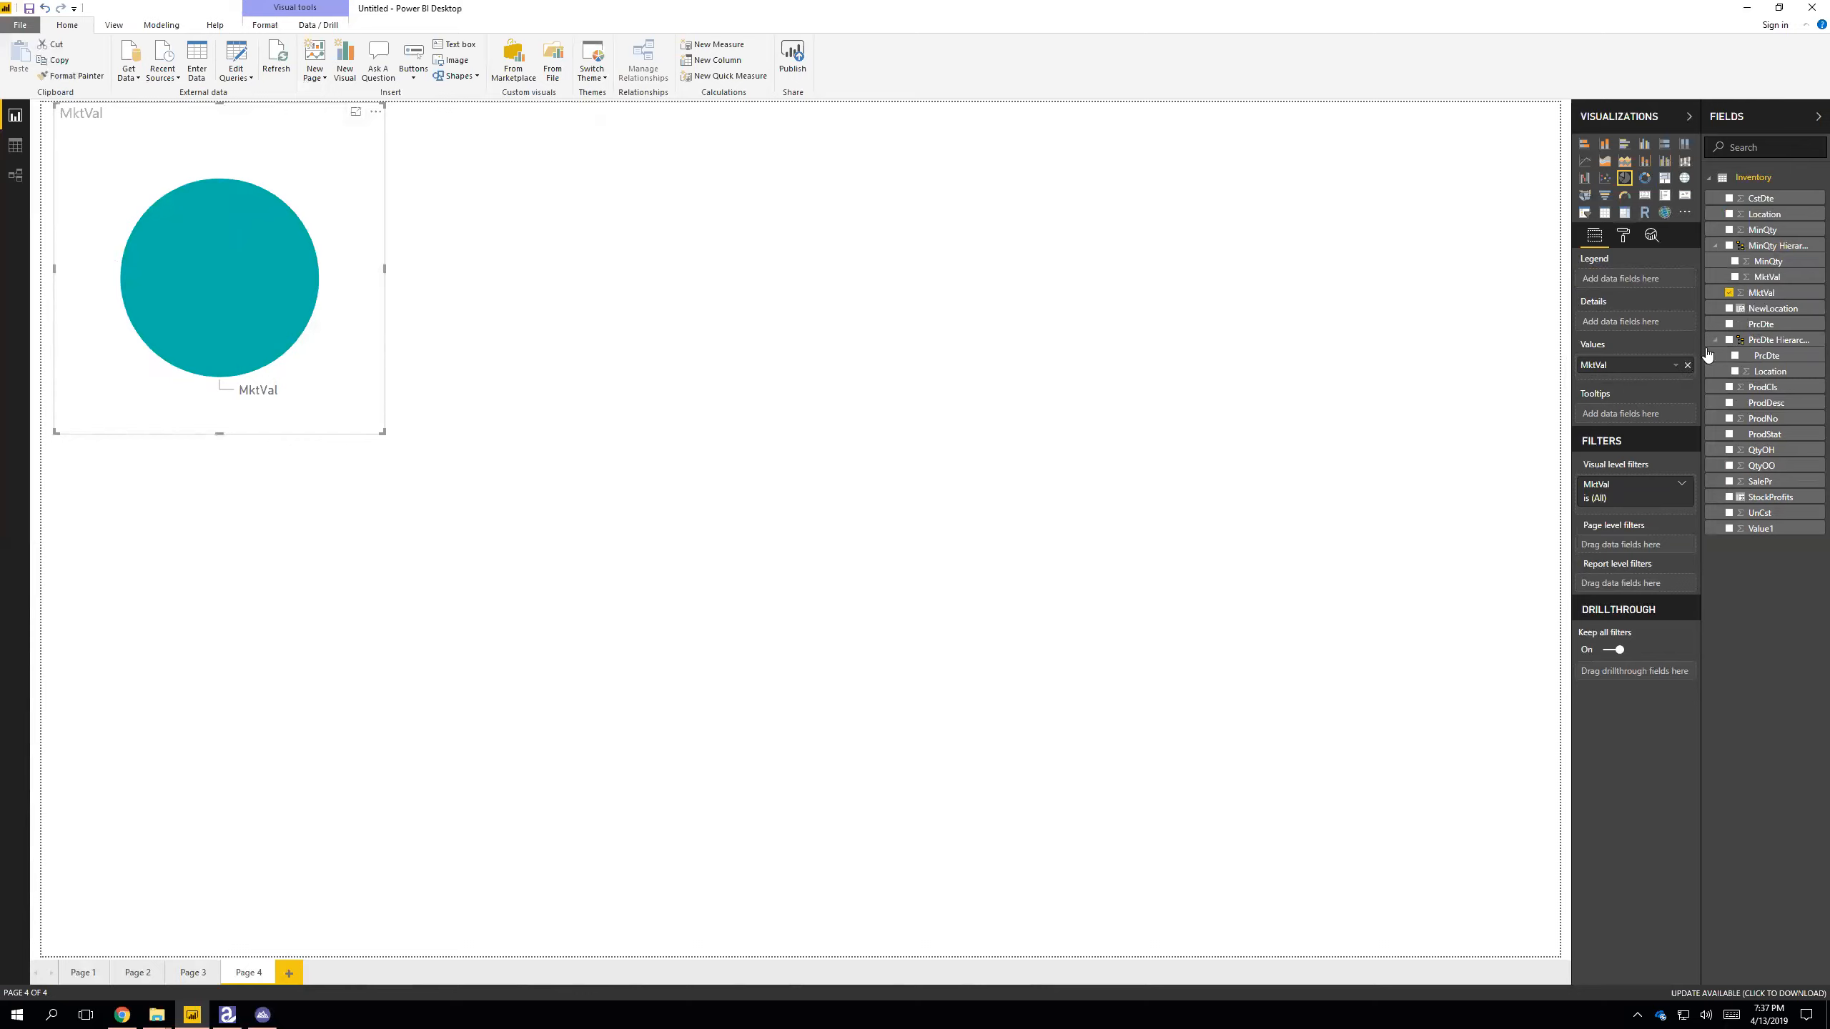
- Set NewLocation as the MktVal pie chart's legend, and try the visual as a donut, scatter and stacked area chart
{"action": "left_click_drag", "start_coordinate": [1757, 311], "coordinate": [1630, 283]}
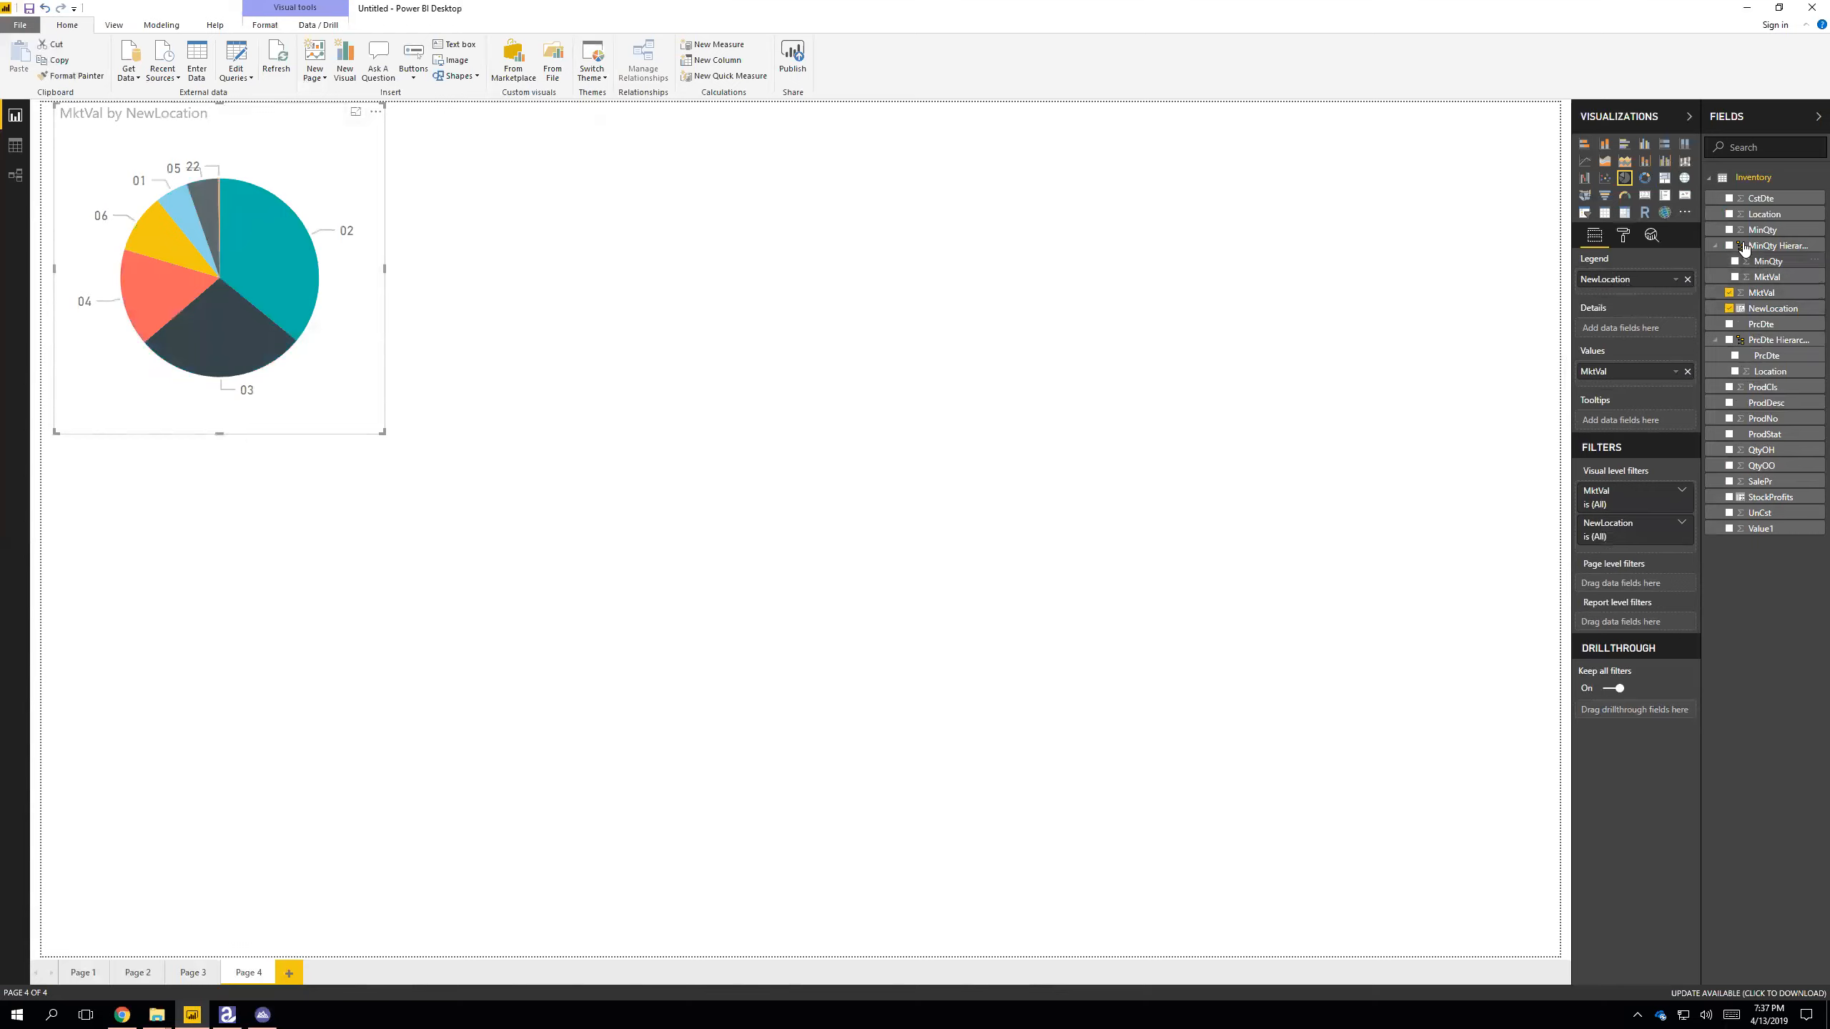
{"action": "left_click", "coordinate": [1643, 181]}
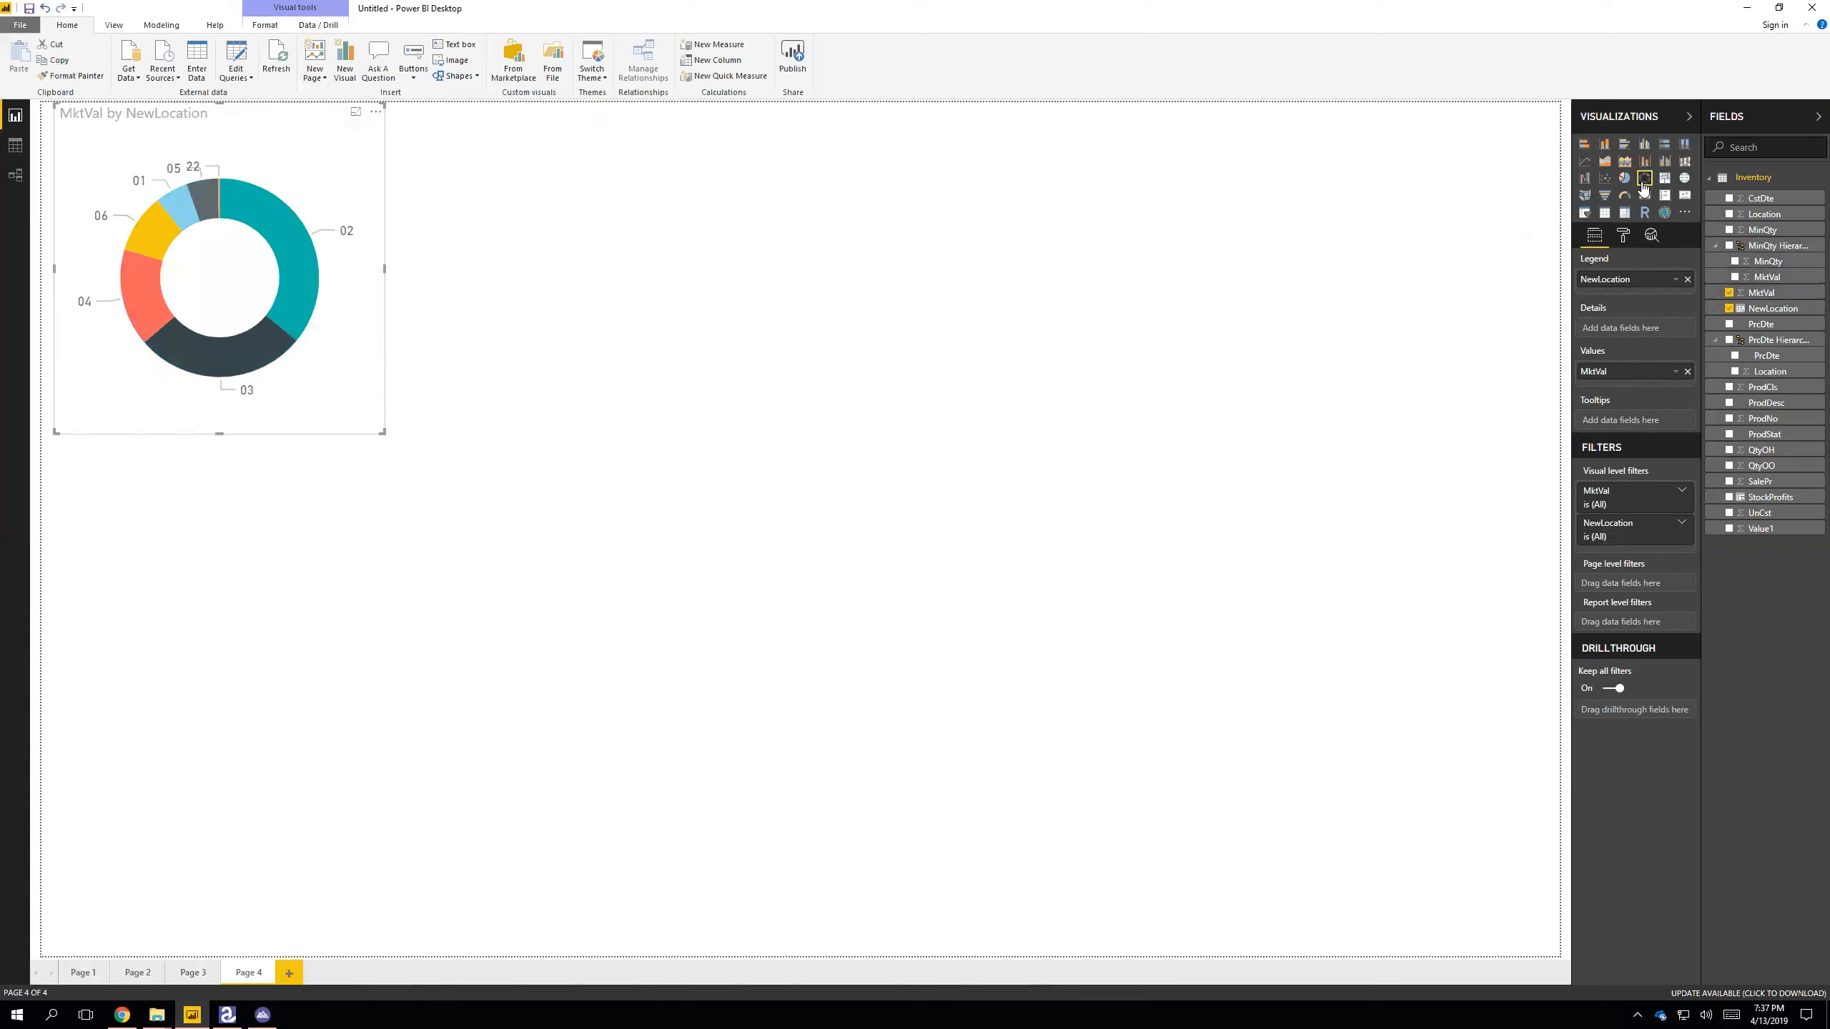
{"action": "left_click", "coordinate": [1606, 180]}
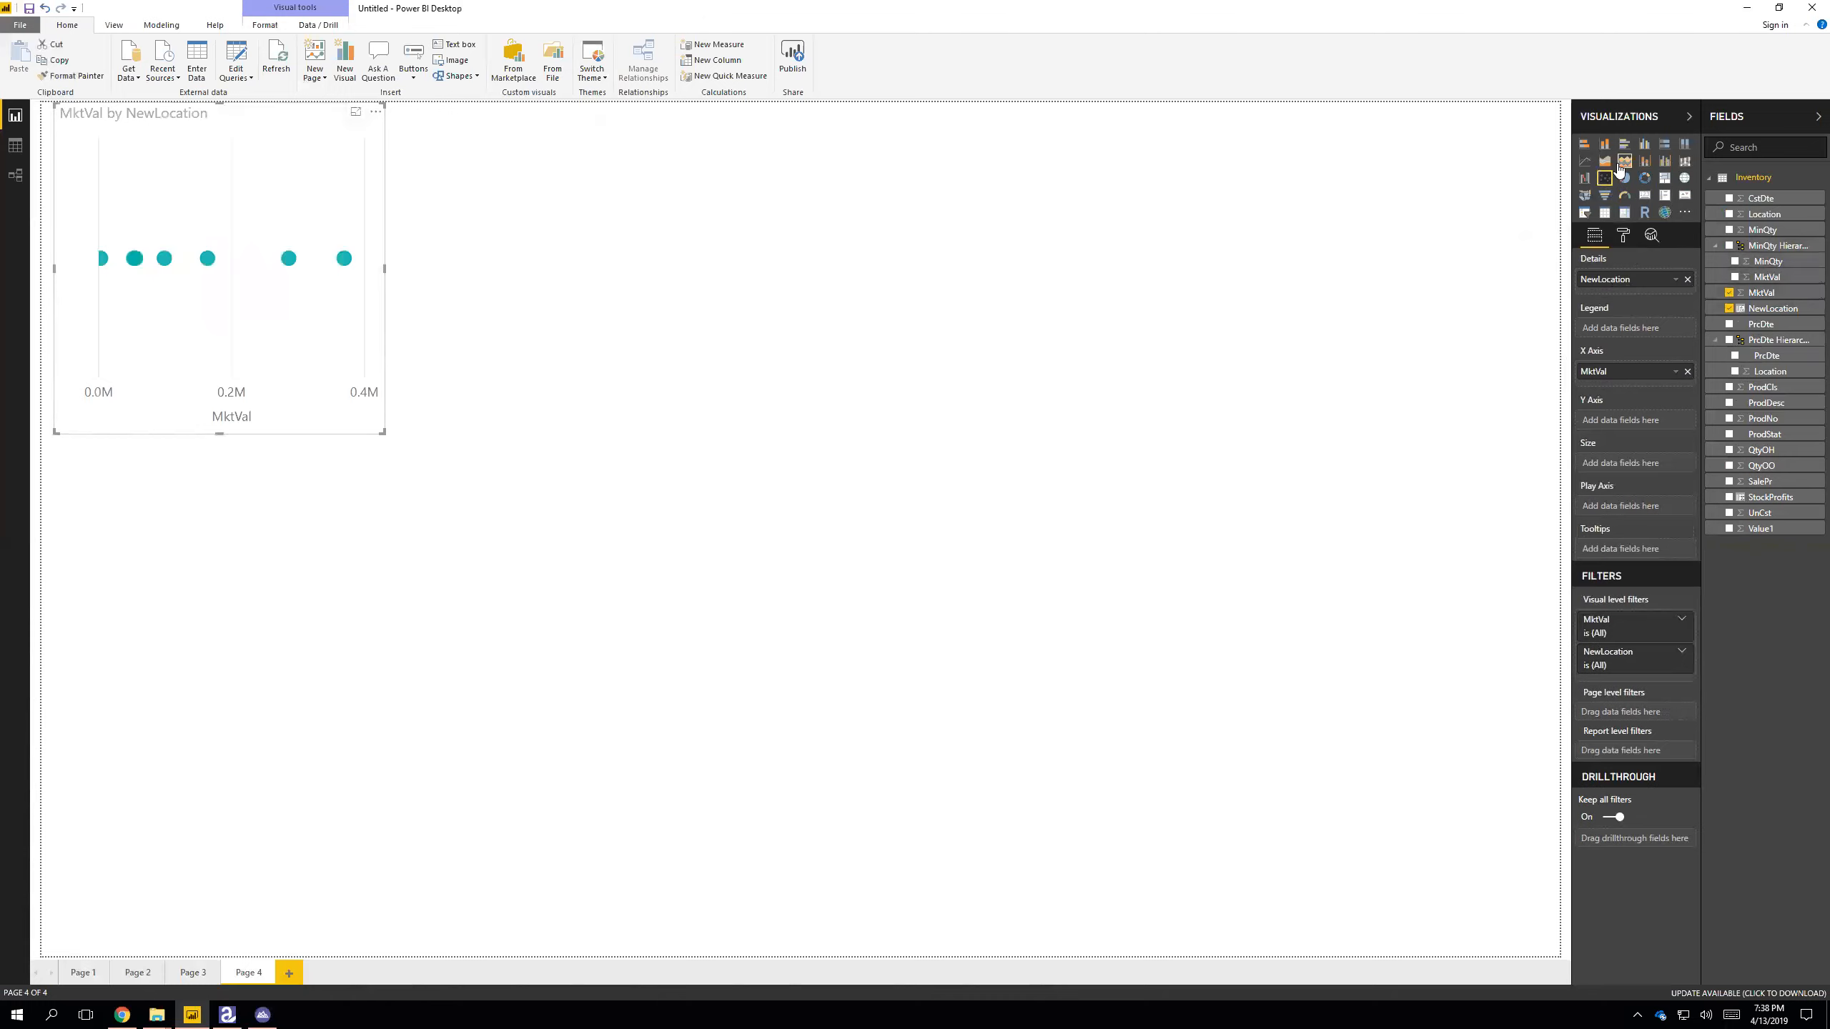
{"action": "left_click", "coordinate": [1621, 165]}
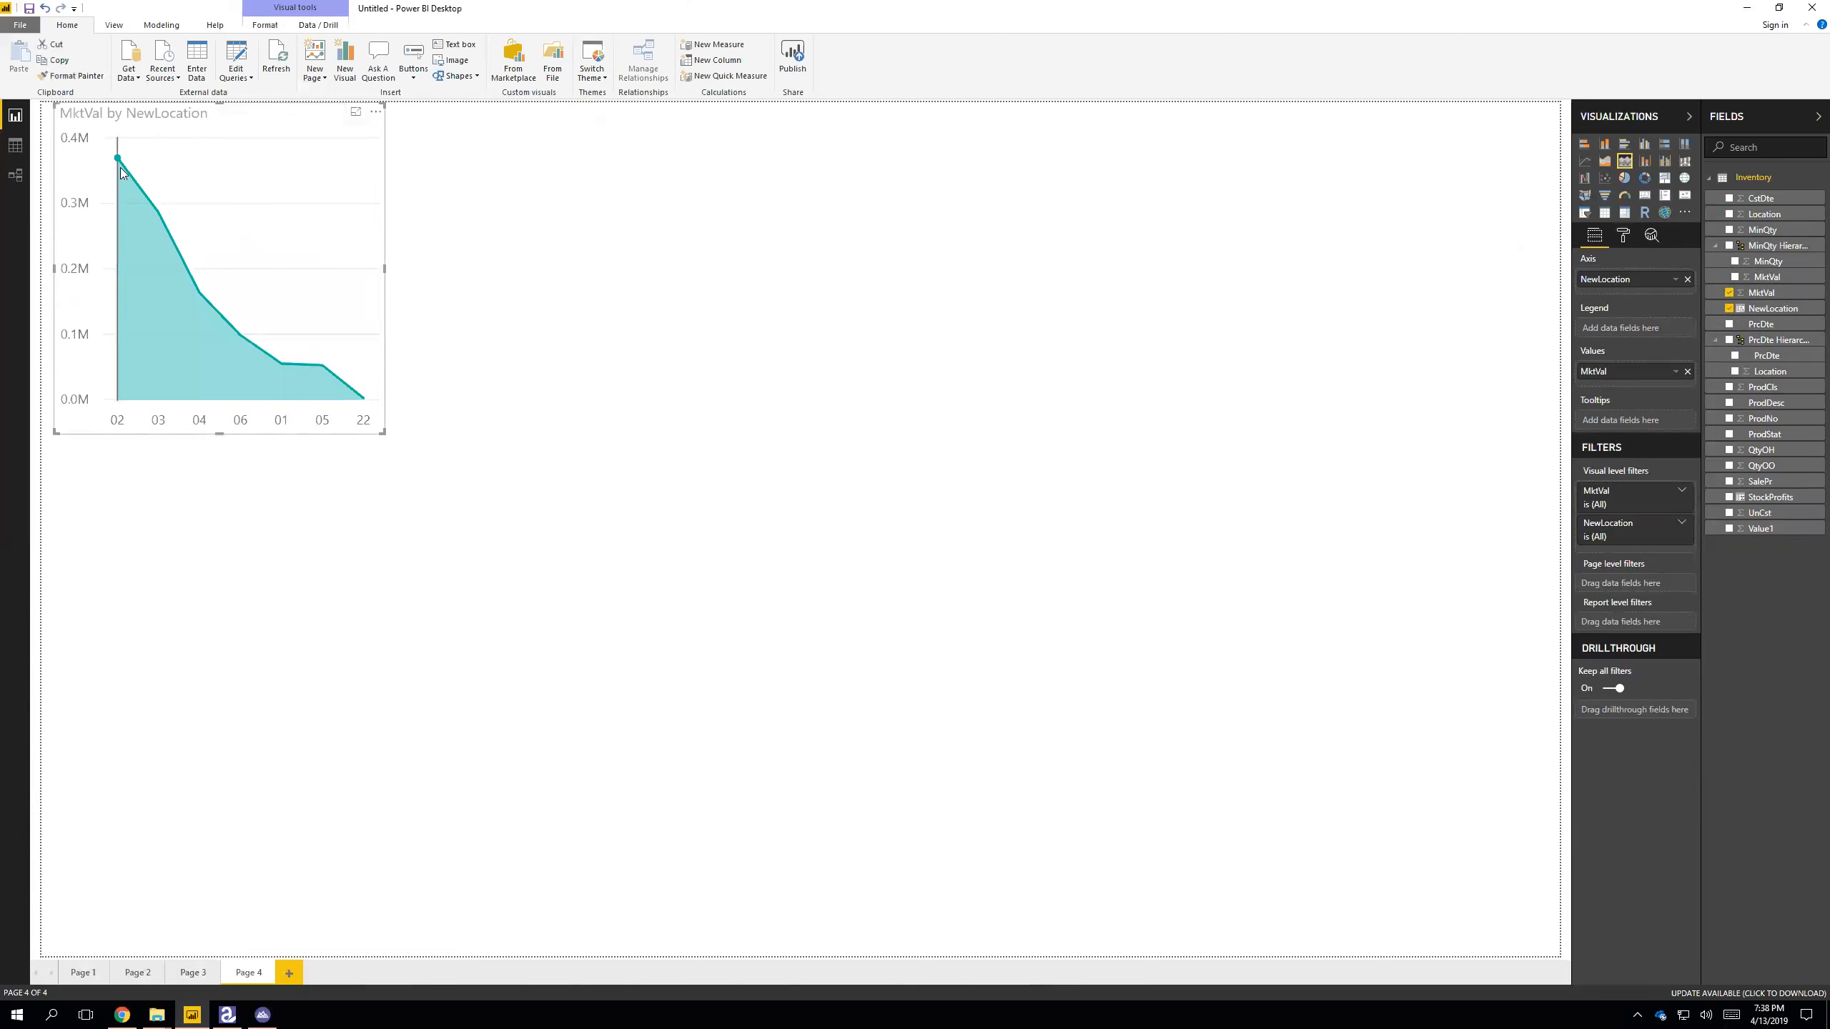
- Sort the MktVal area chart by NewLocation
{"action": "left_click", "coordinate": [375, 112]}
{"action": "mouse_move", "coordinate": [422, 229]}
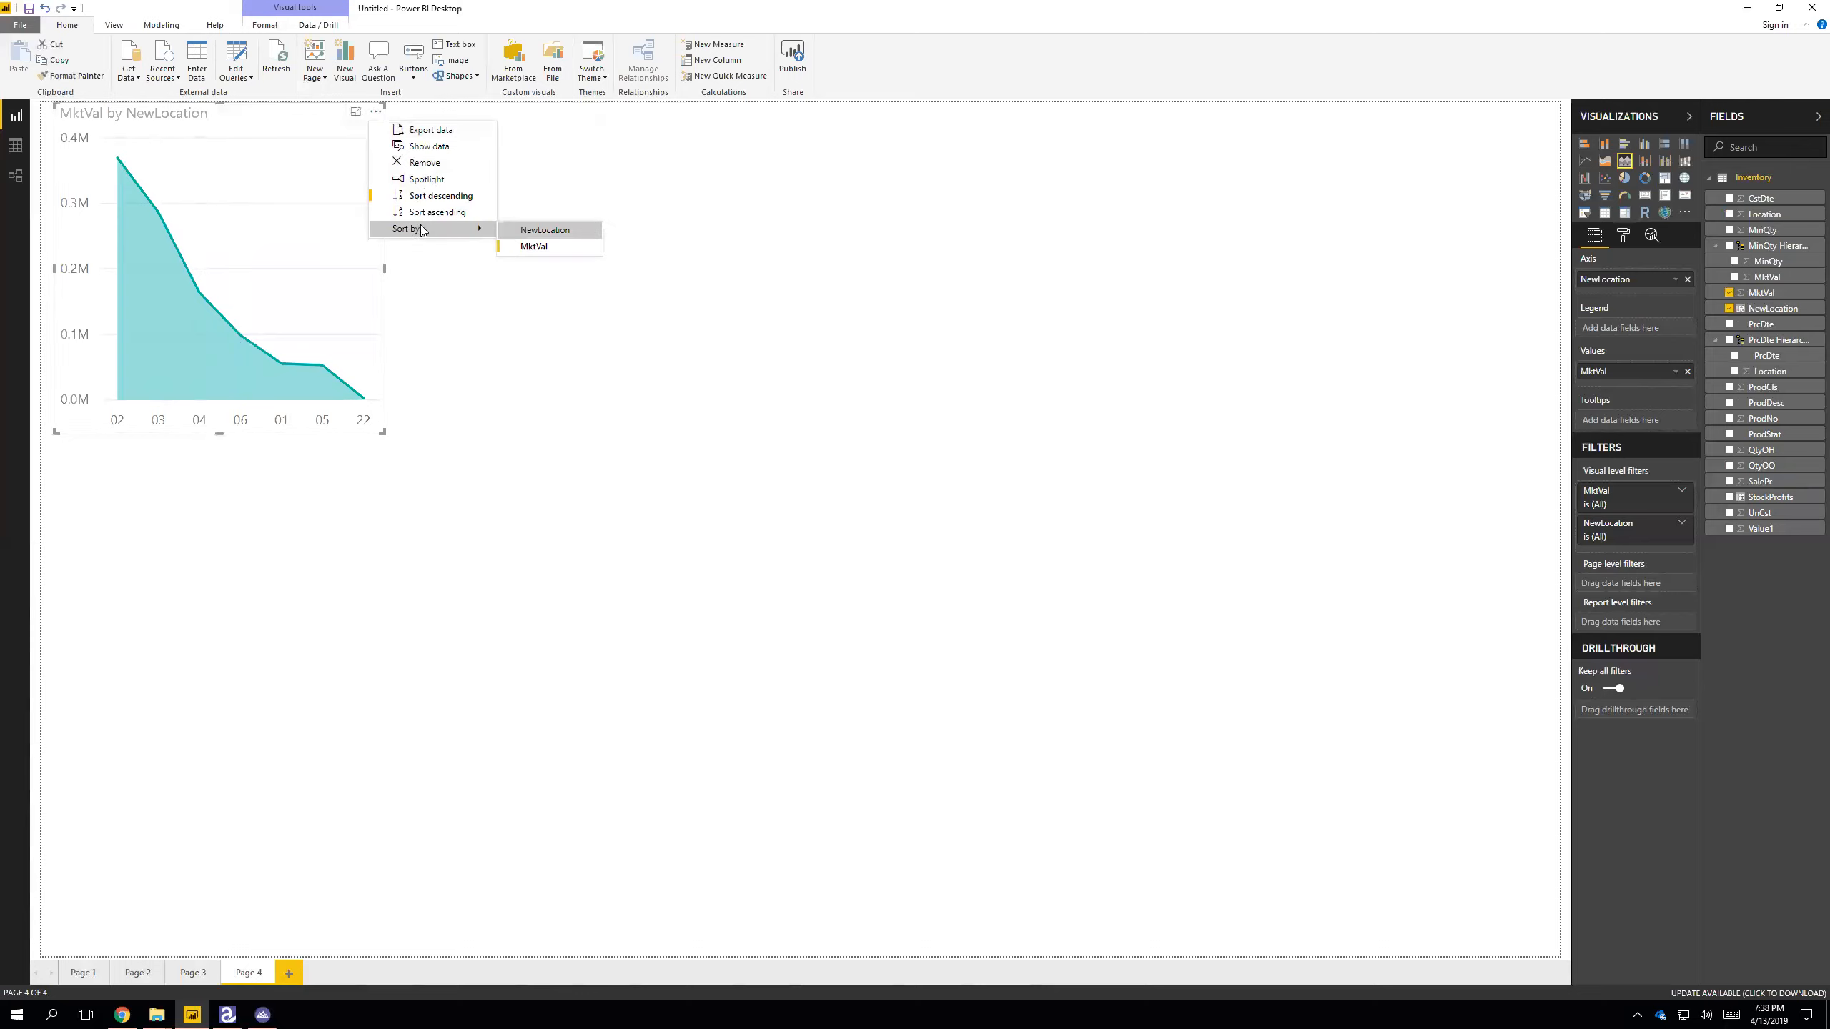
{"action": "left_click", "coordinate": [542, 231]}
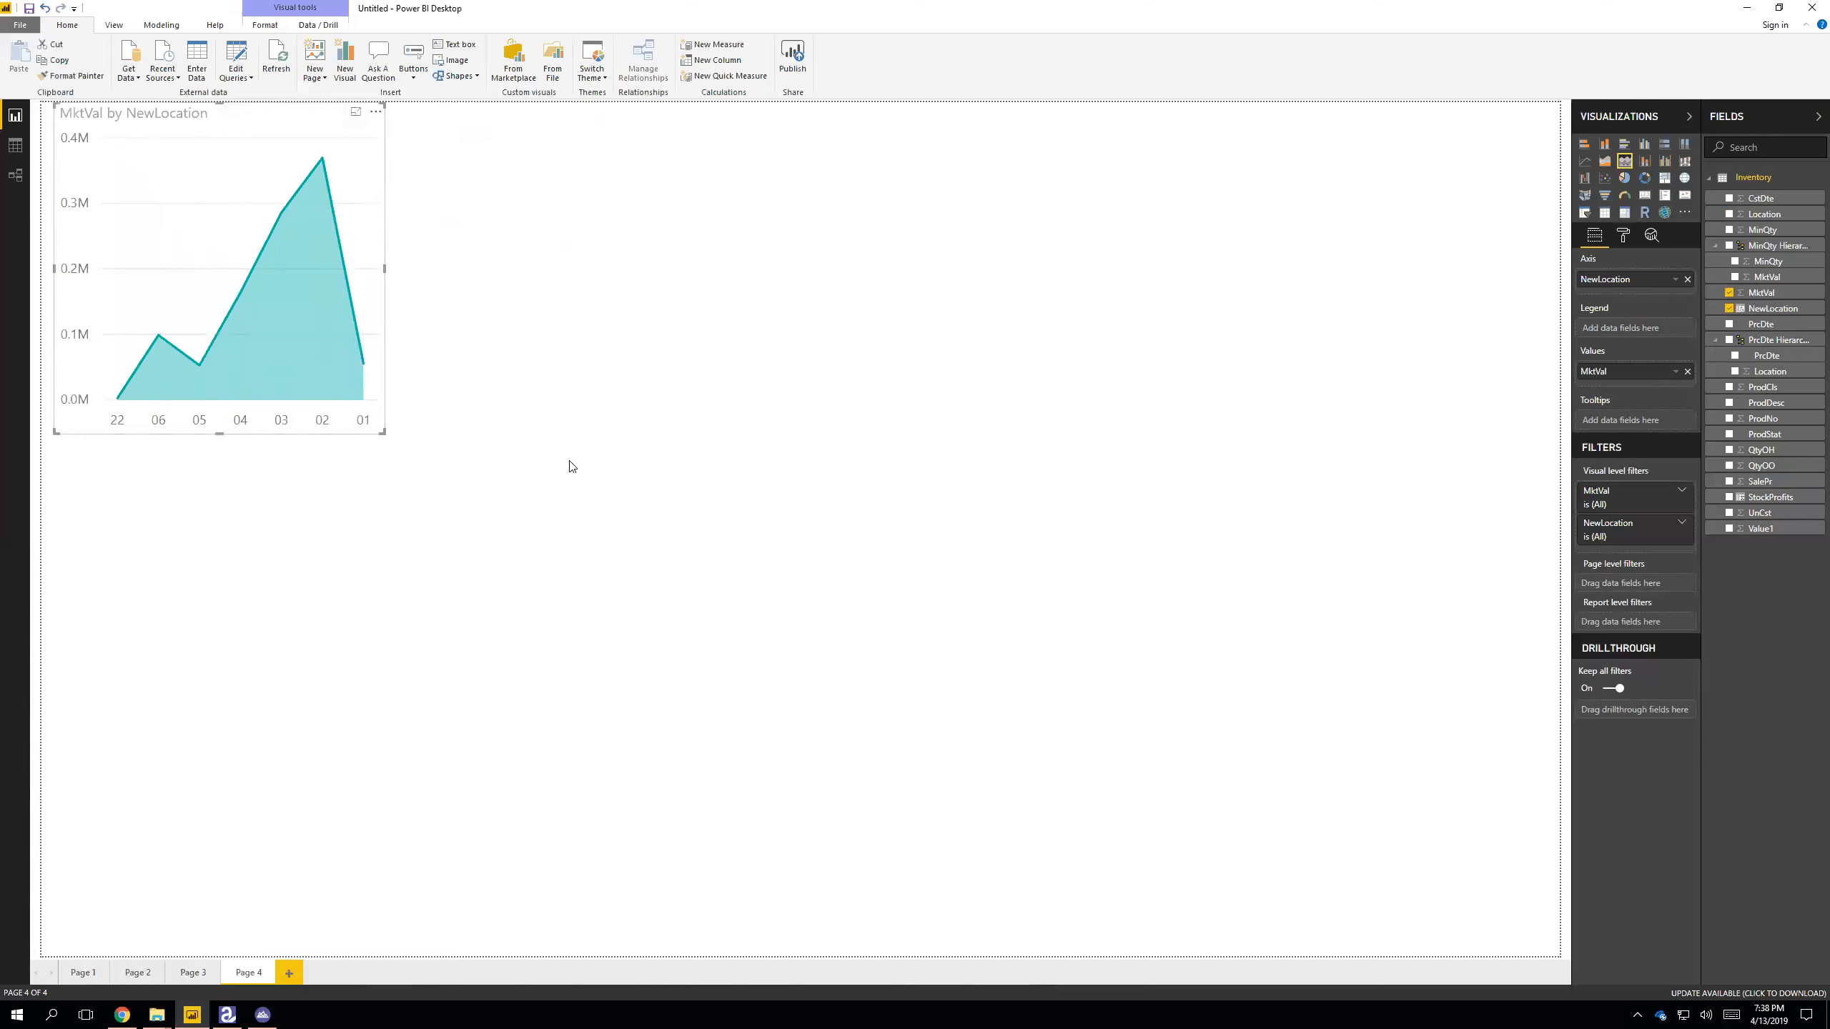
- Convert the MktVal area chart to a gauge and delete the stray NewLocation table placed on the page
{"action": "left_click", "coordinate": [1625, 197]}
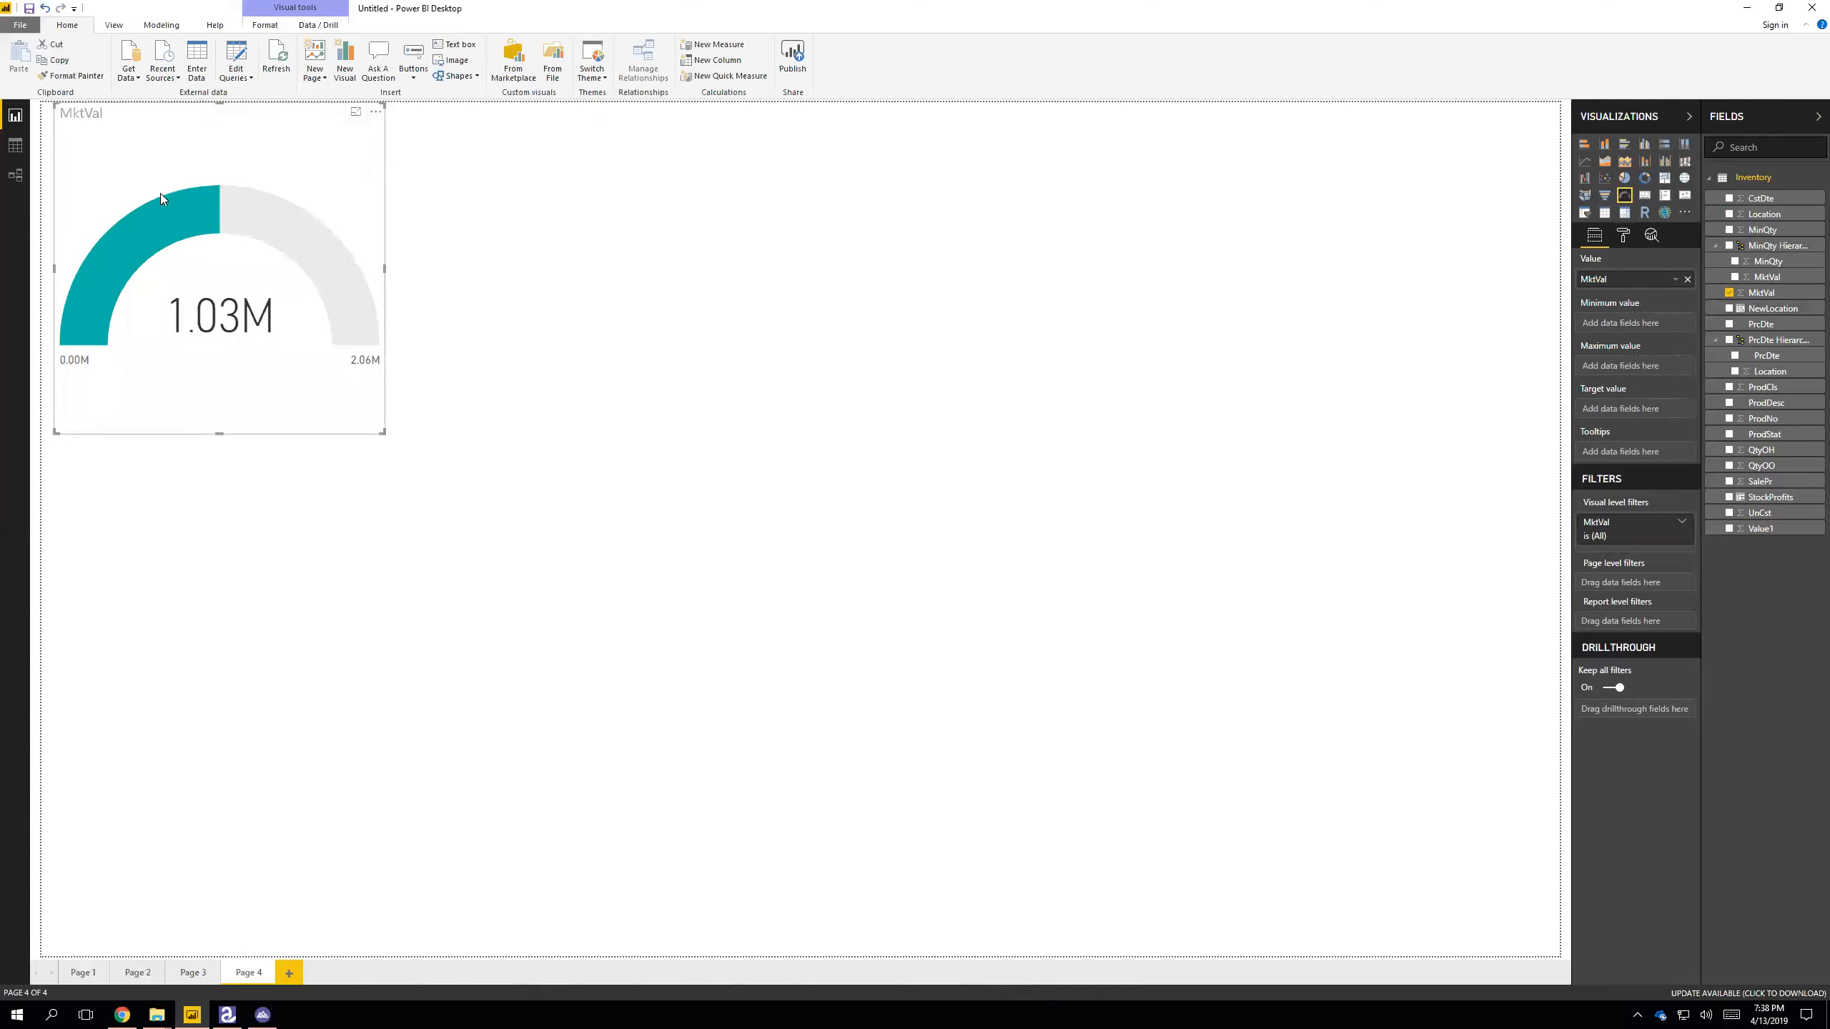
{"action": "mouse_move", "coordinate": [151, 226]}
{"action": "left_click_drag", "start_coordinate": [1758, 310], "coordinate": [1376, 469]}
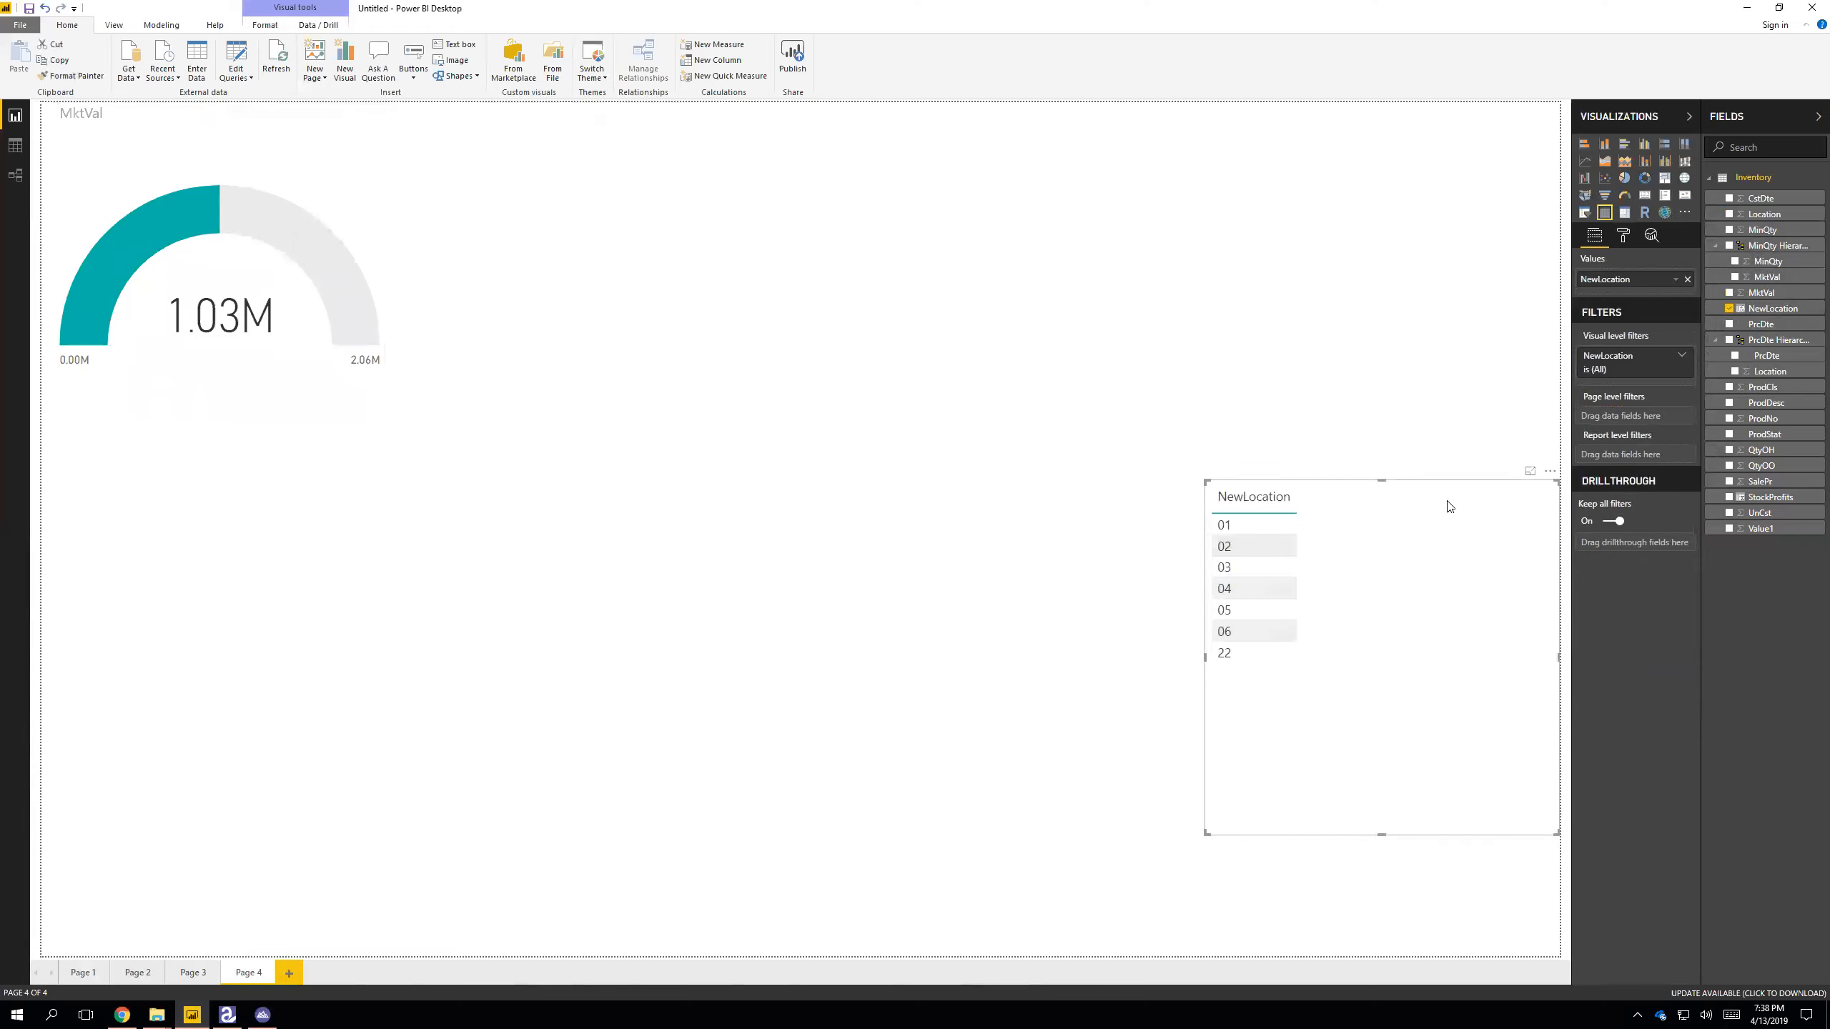
{"action": "key", "text": "Delete"}
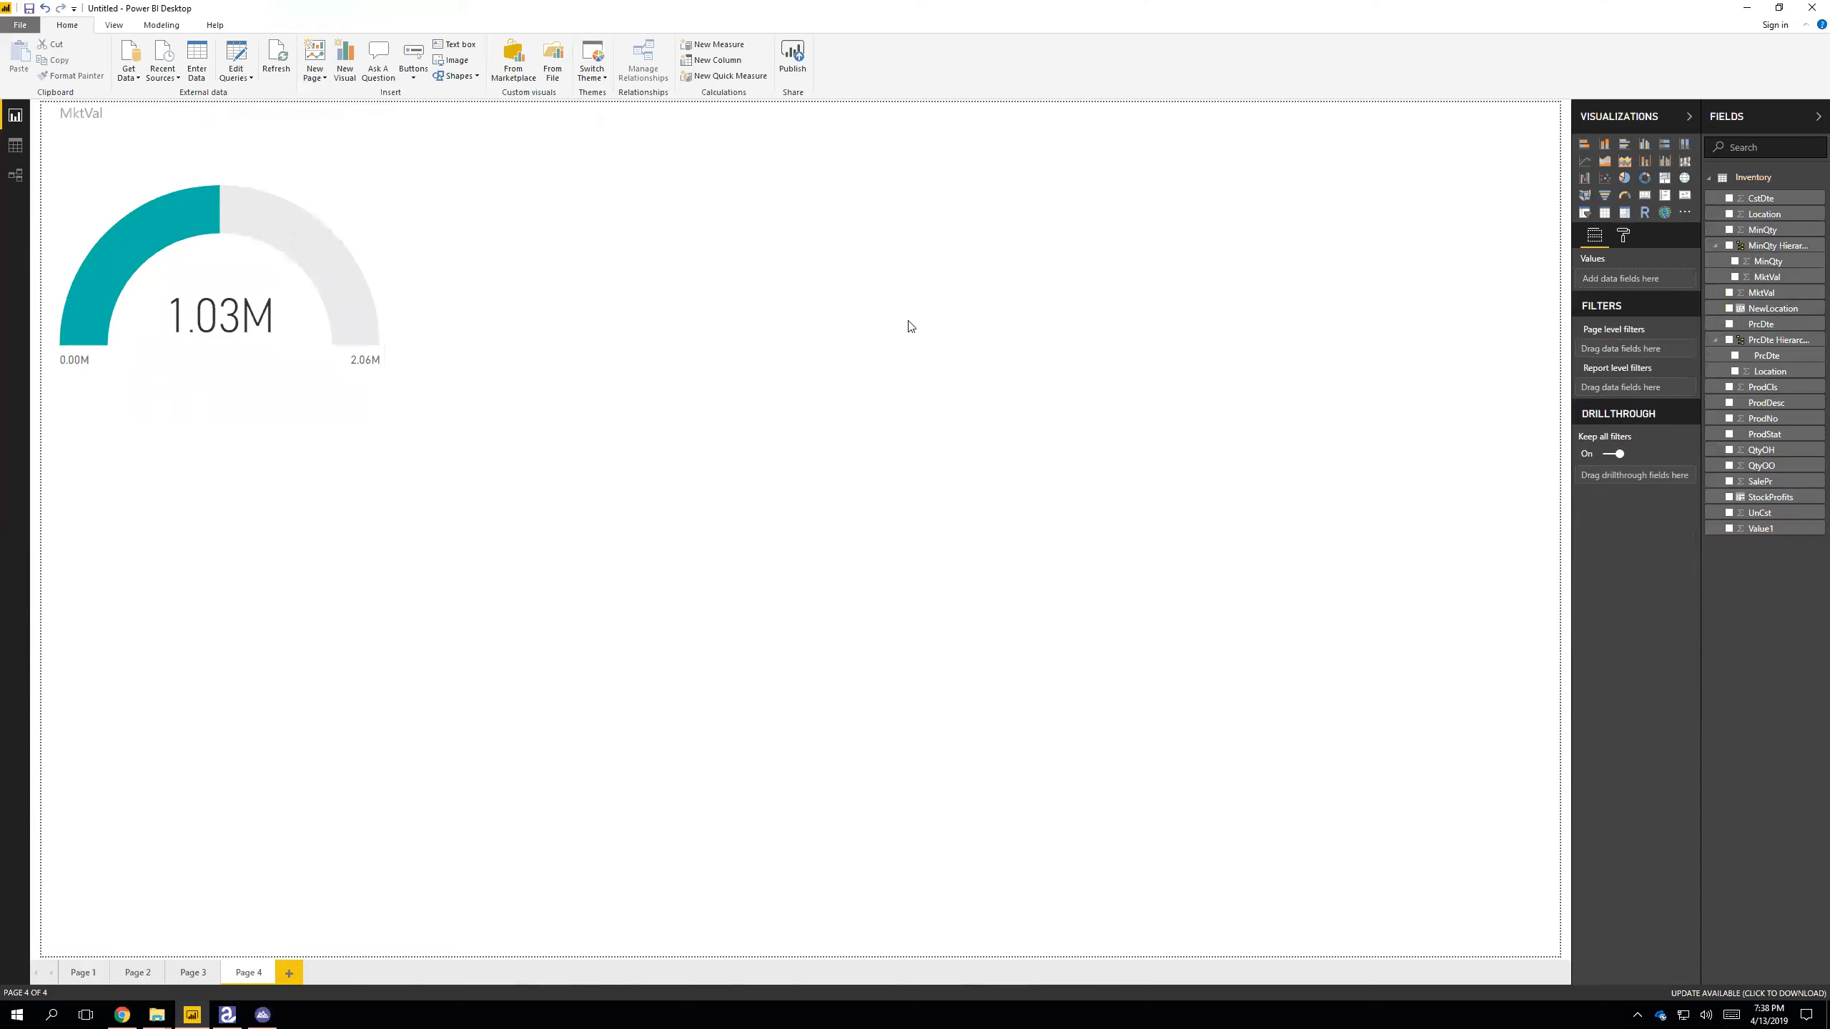